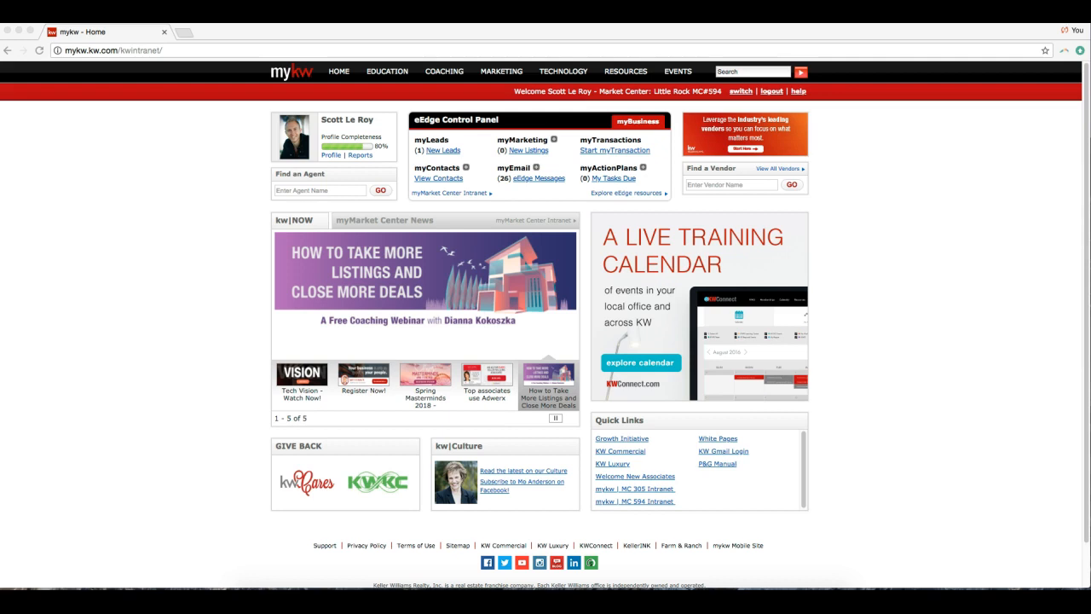
# Focus the browser and expand myMarketing in the eEdge Control Panel.
pyautogui.click(182, 458)
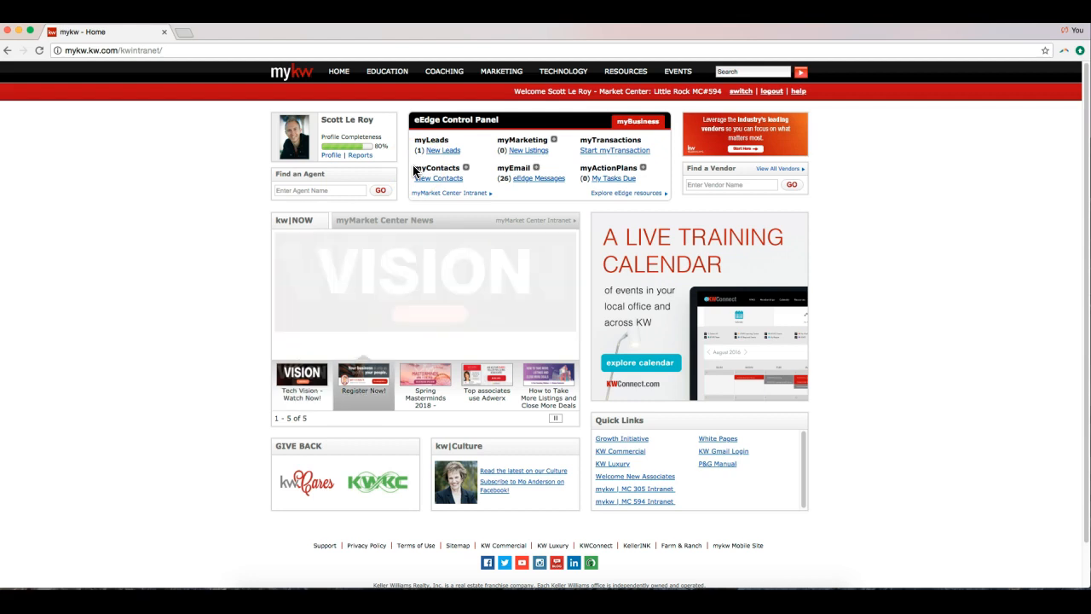
pyautogui.click(553, 141)
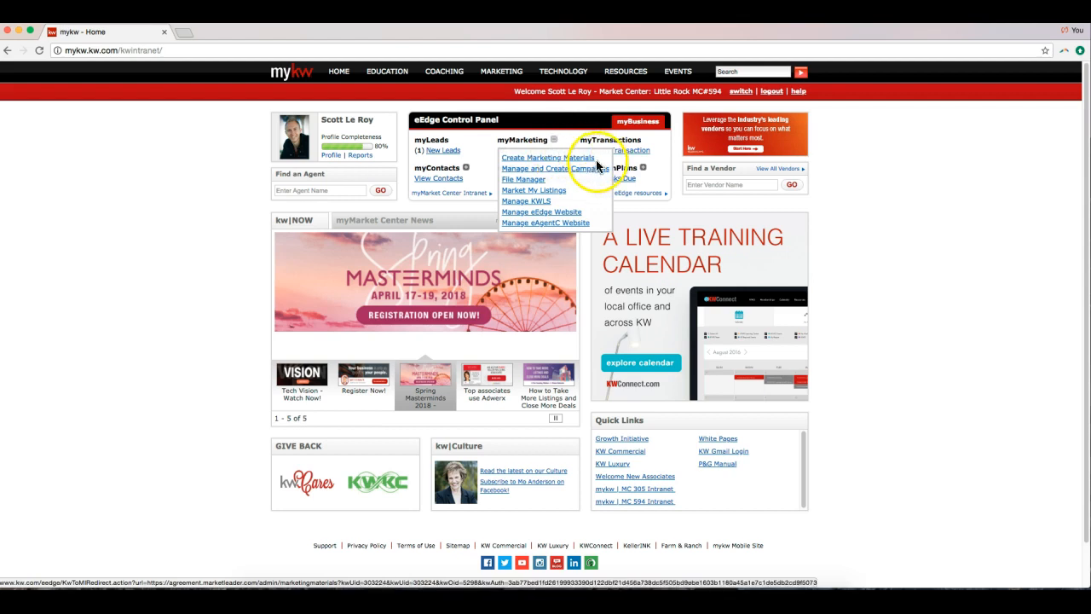
# Choose Create Marketing Materials from myMarketing to load the eEdge Marketing Center dashboard.
pyautogui.click(578, 160)
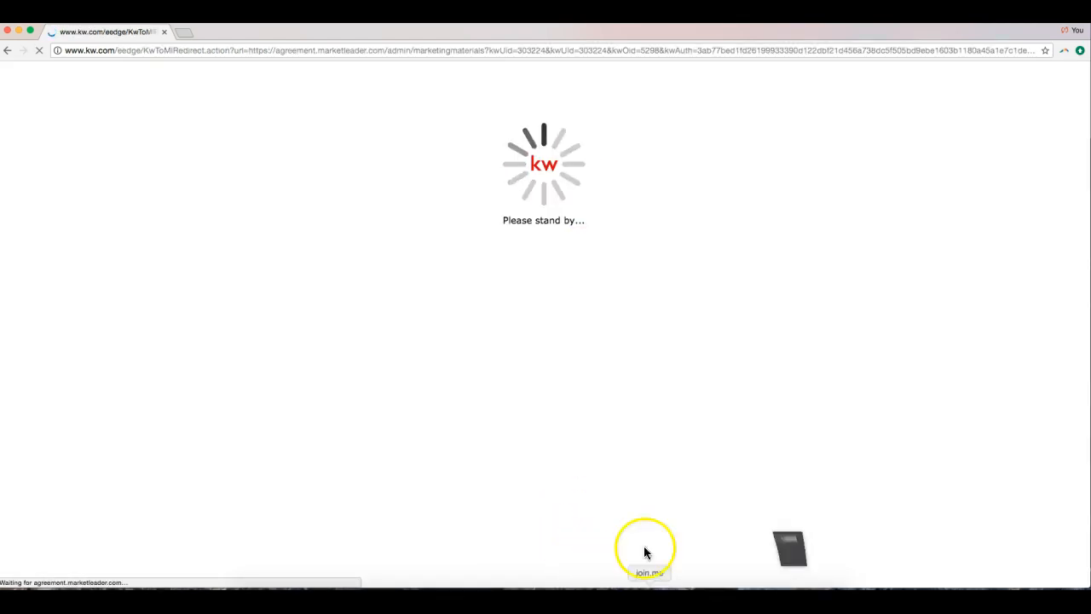
pyautogui.moveTo(577, 103)
pyautogui.click(602, 53)
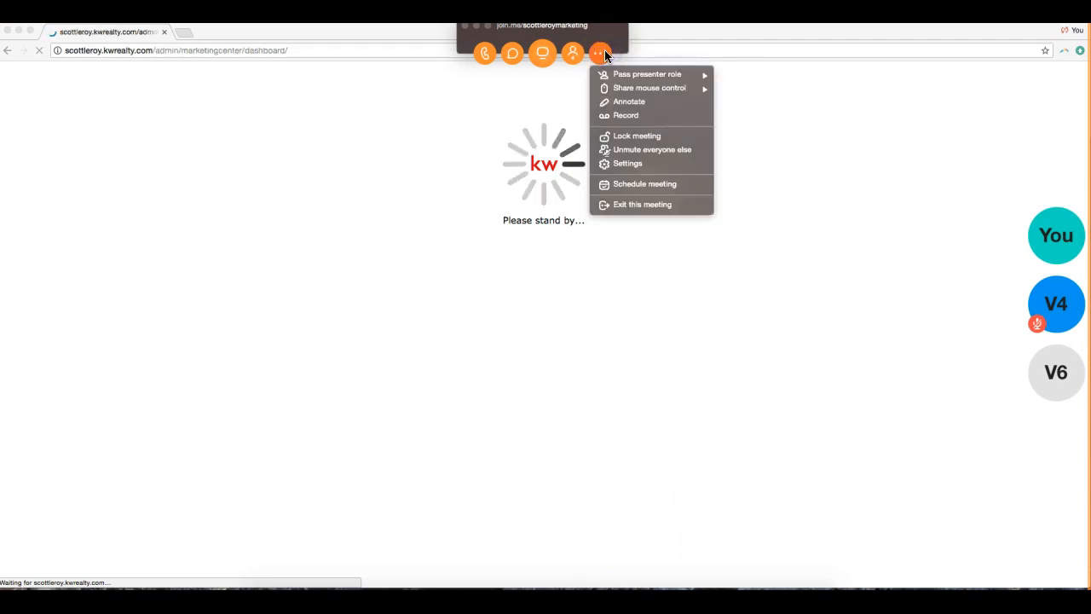
pyautogui.click(478, 27)
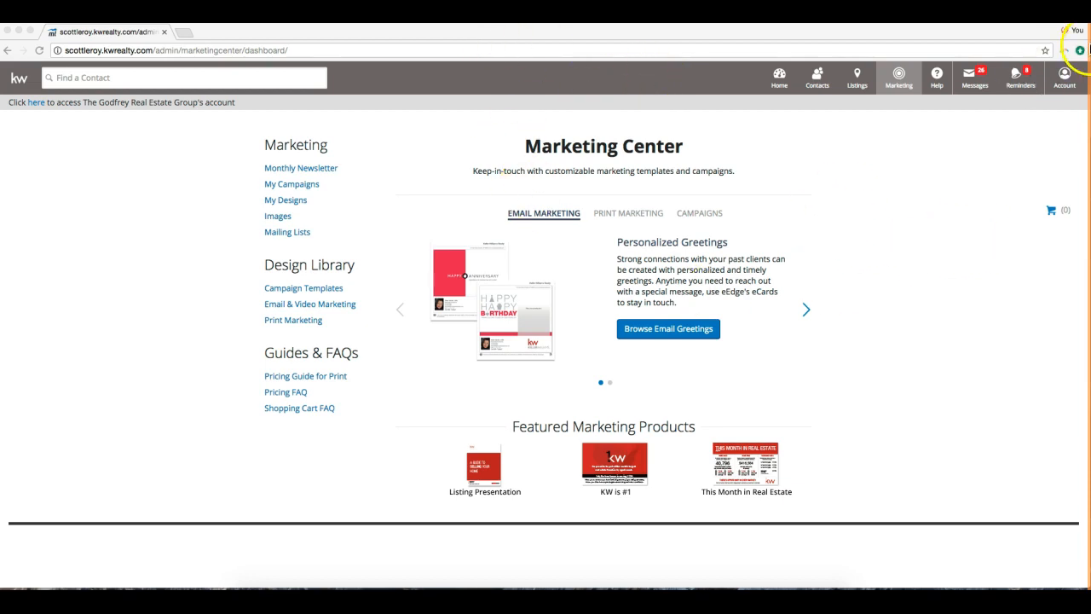
# Choose My Account from the top-bar Account menu.
pyautogui.click(1064, 84)
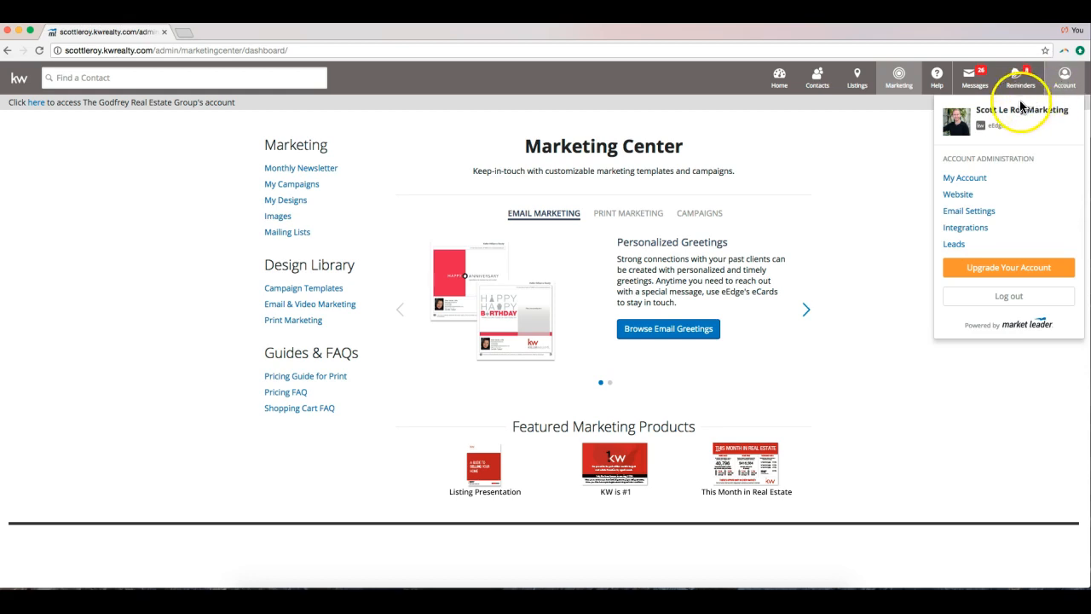
pyautogui.click(980, 186)
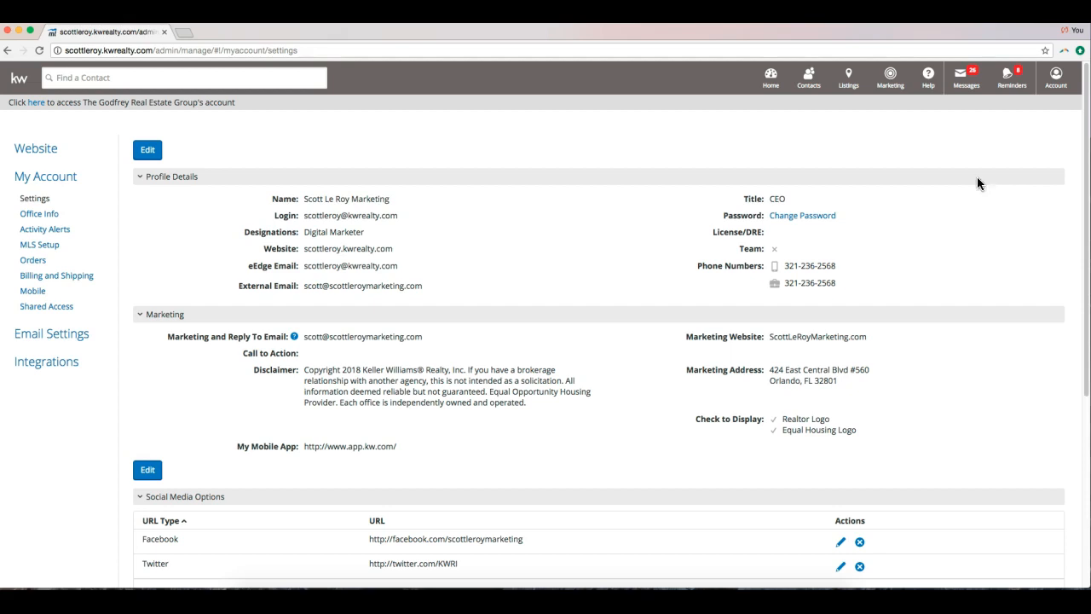
# Put Profile Details into edit mode and review the Name, Designations and phone fields.
pyautogui.click(148, 151)
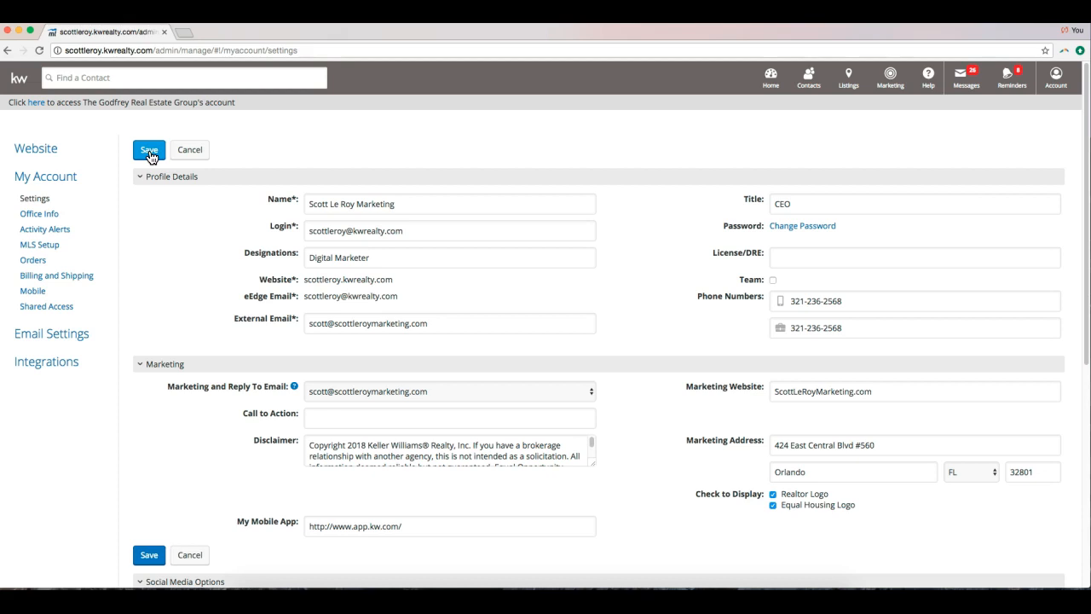
pyautogui.click(474, 204)
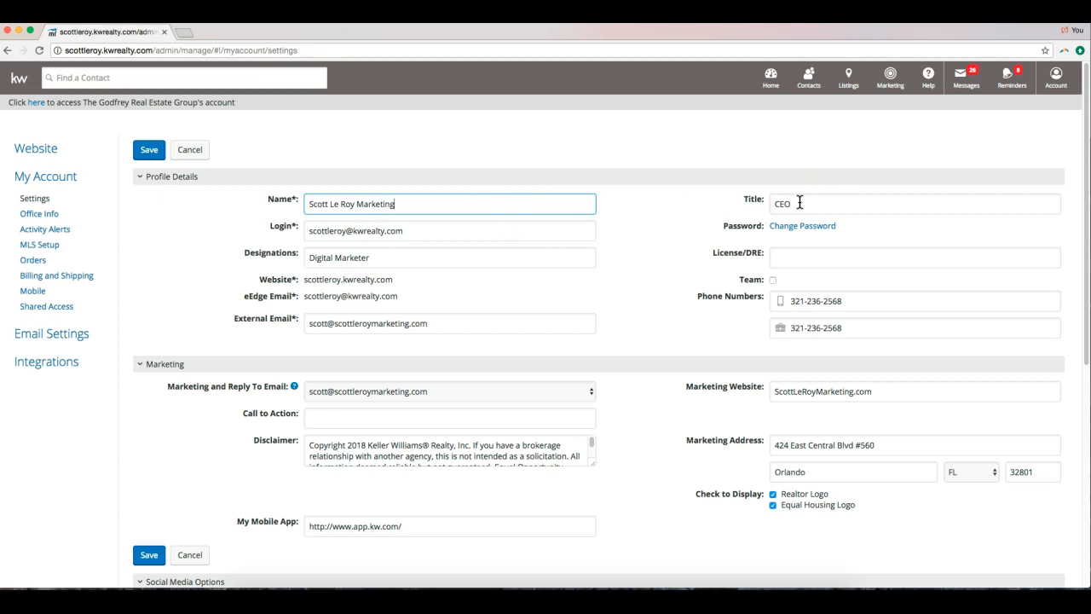
pyautogui.click(419, 260)
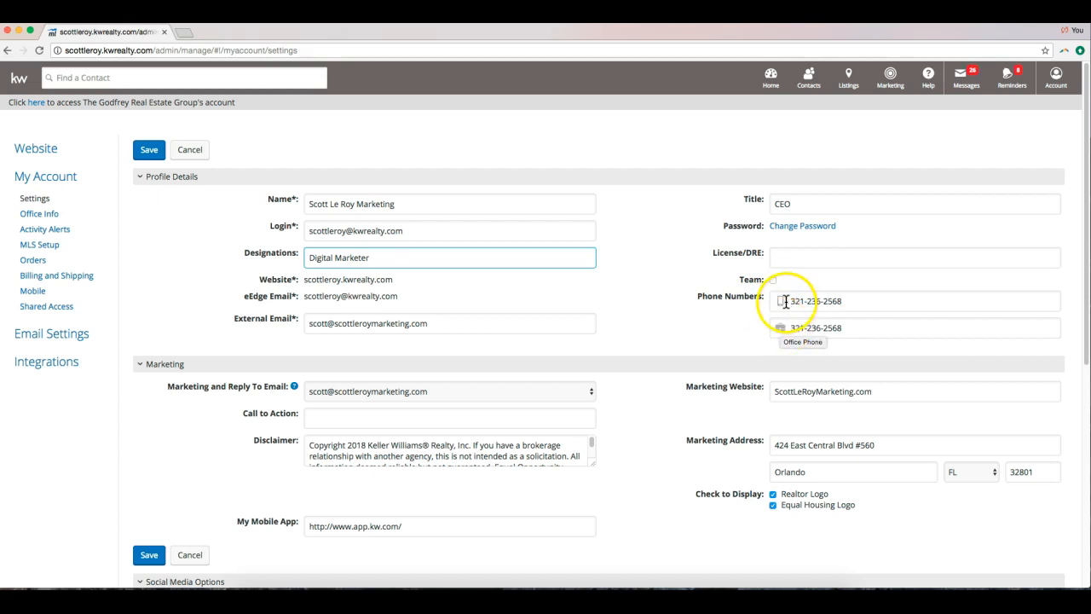
pyautogui.click(779, 330)
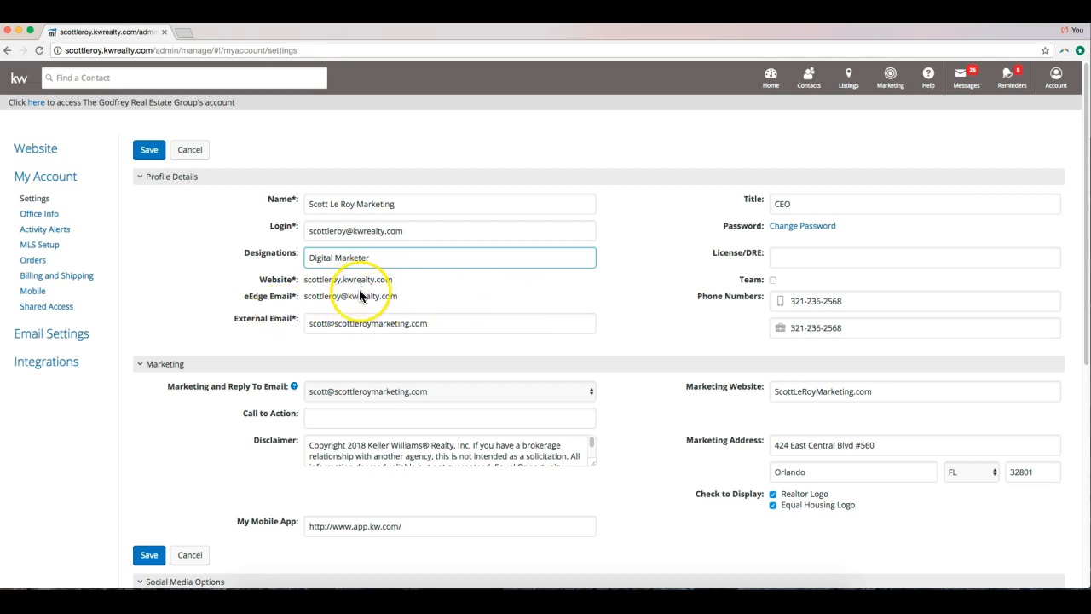
pyautogui.click(360, 324)
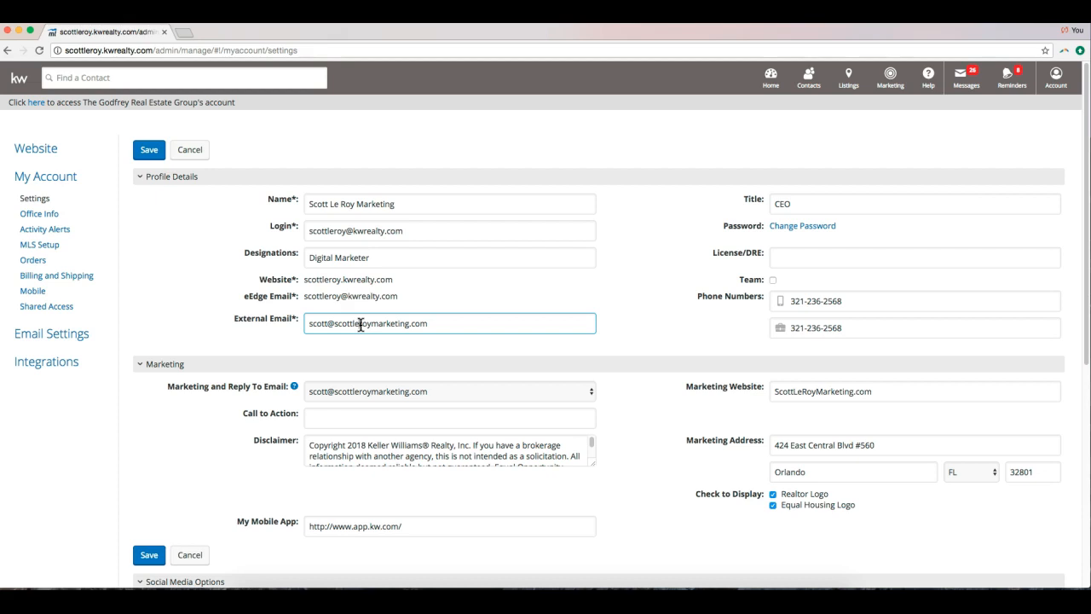
pyautogui.moveTo(399, 296); pyautogui.dragTo(309, 297)
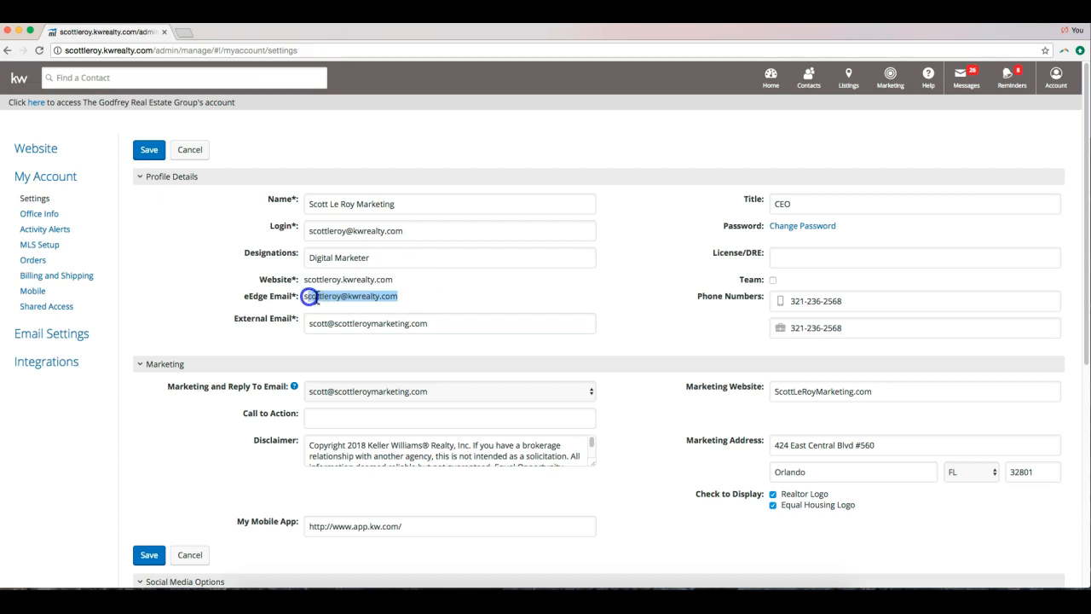
pyautogui.click(423, 322)
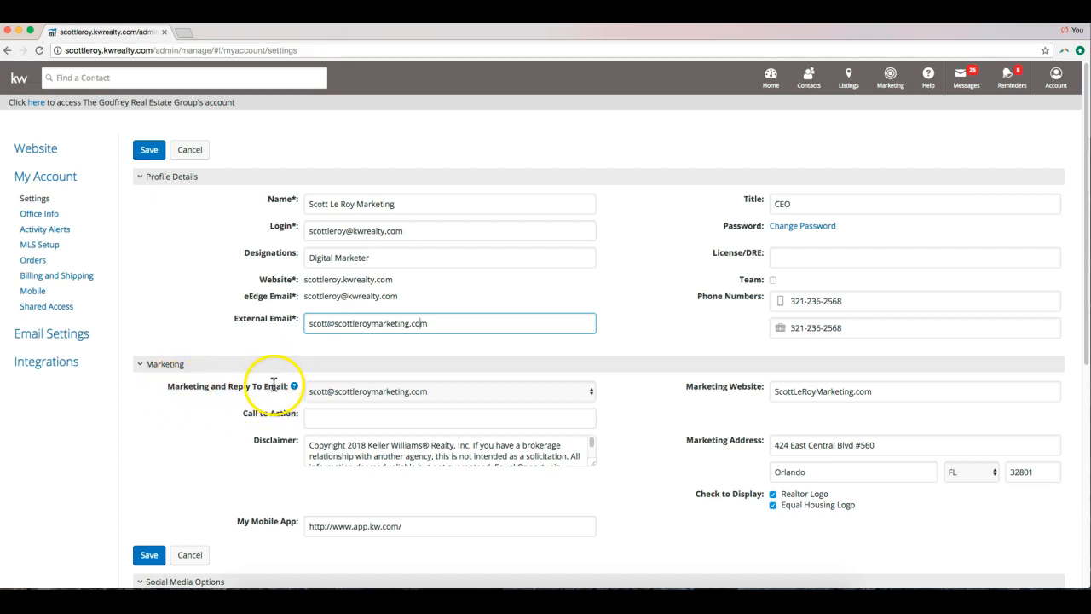
pyautogui.click(586, 393)
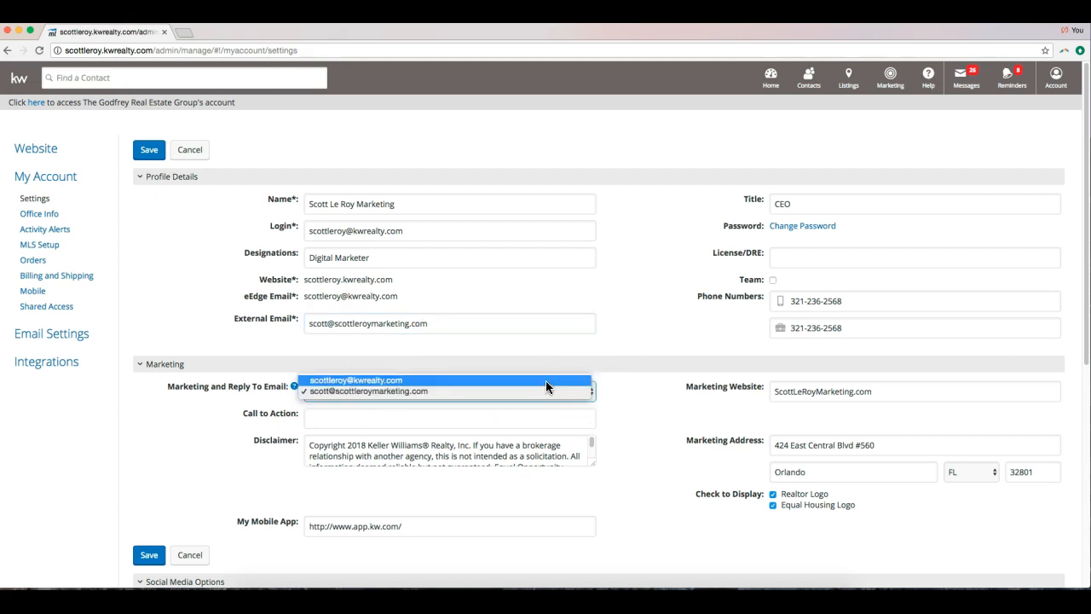
pyautogui.click(545, 381)
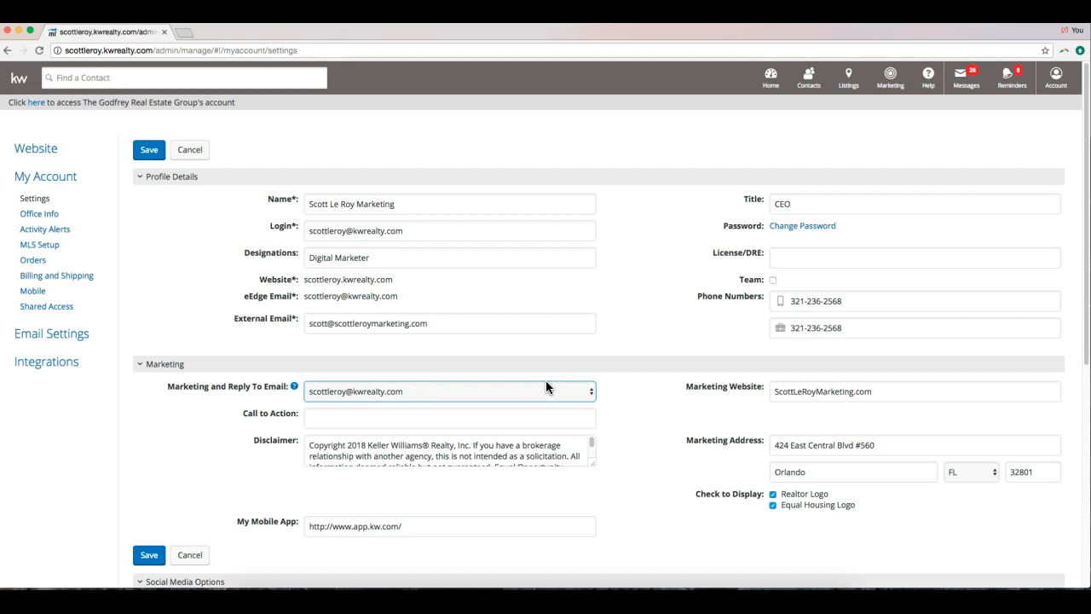
pyautogui.click(546, 389)
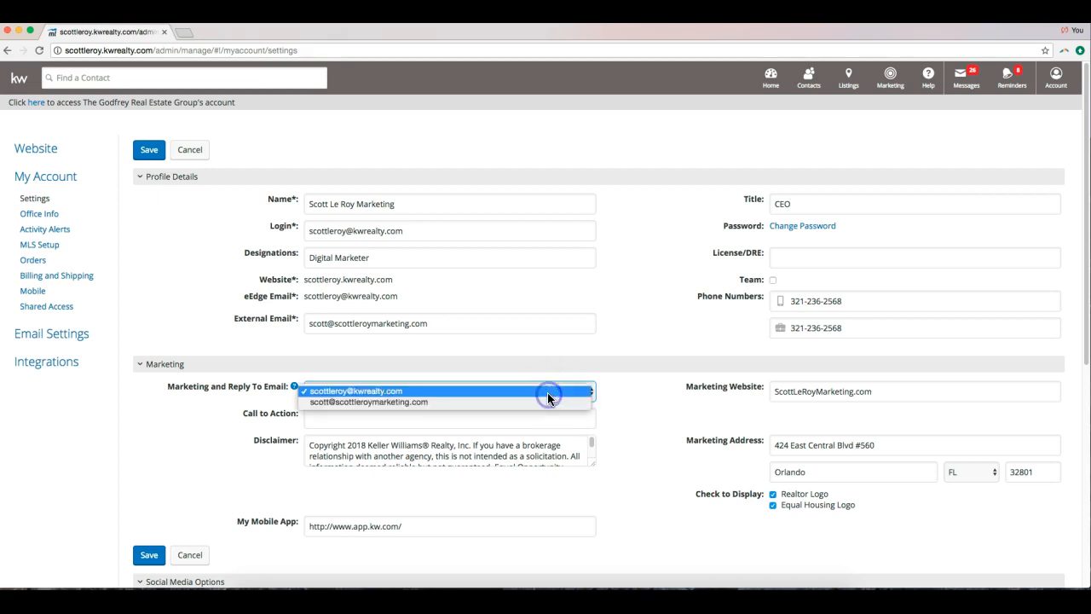
pyautogui.click(490, 401)
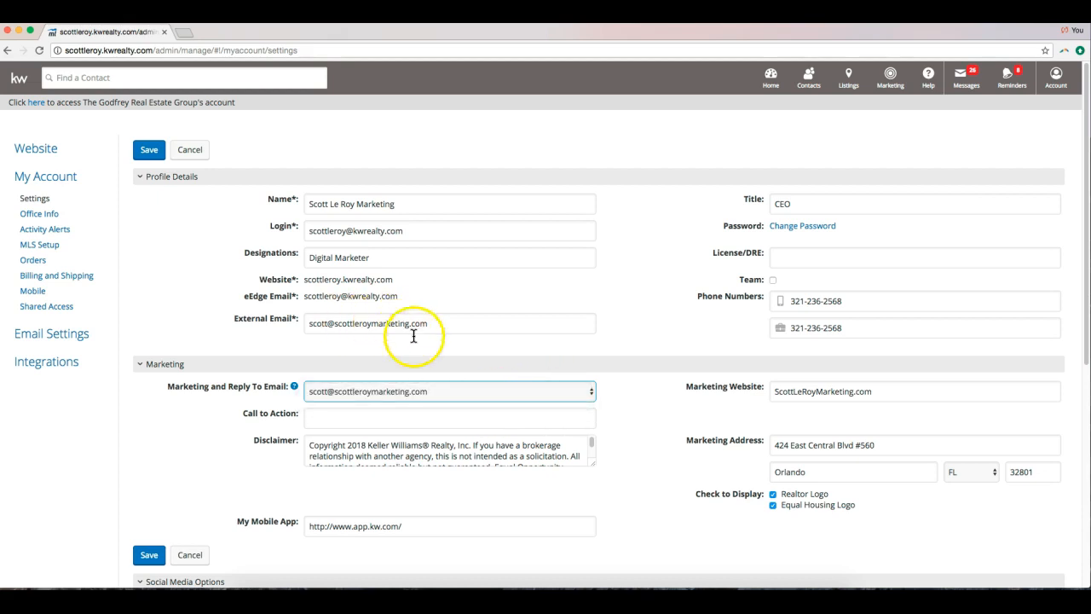
pyautogui.click(352, 374)
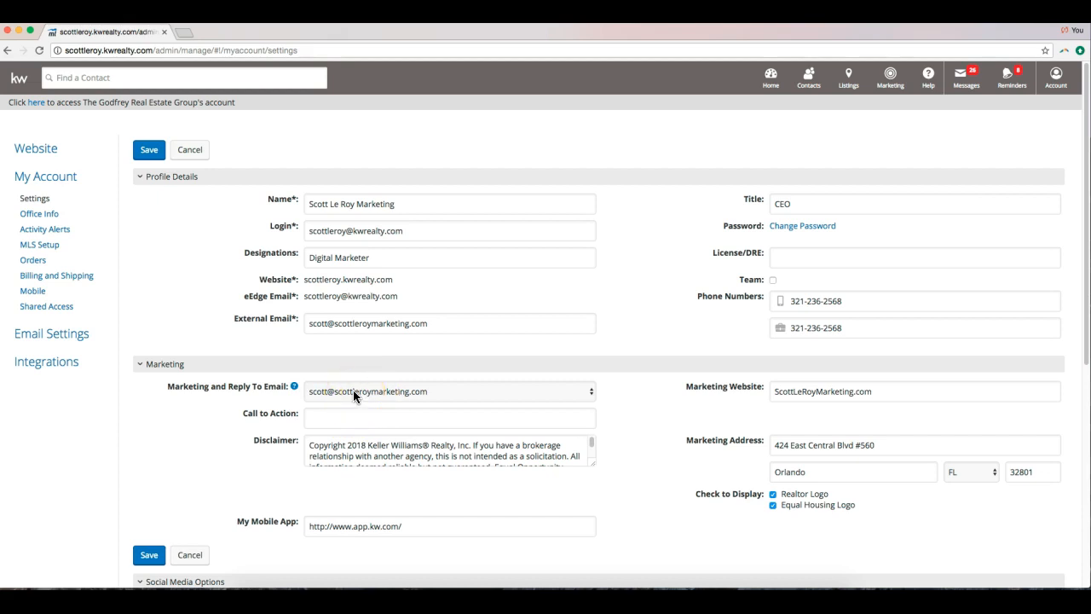
pyautogui.click(329, 392)
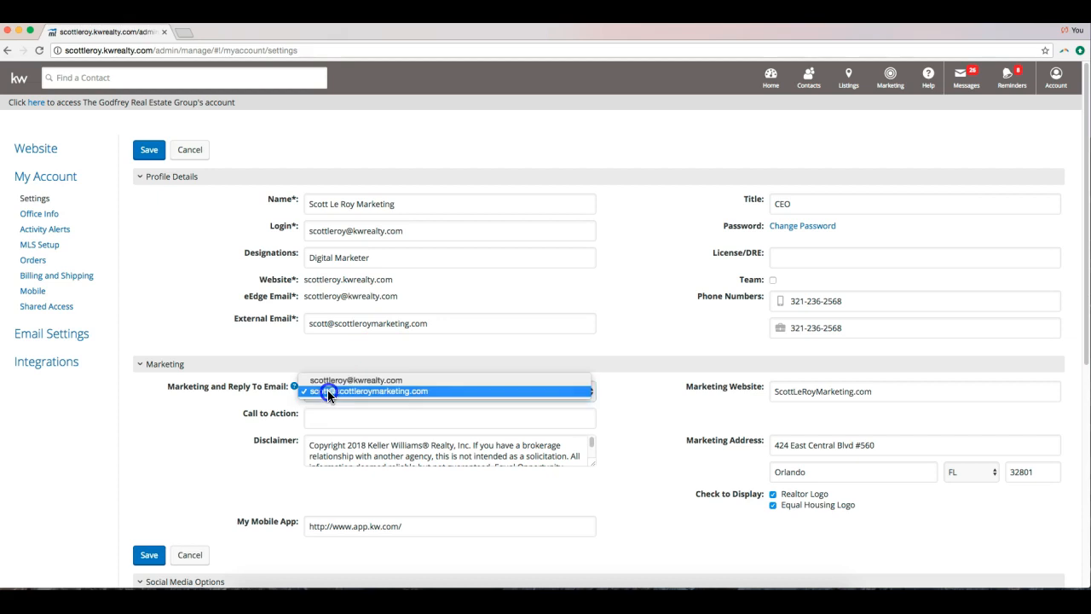
pyautogui.click(328, 391)
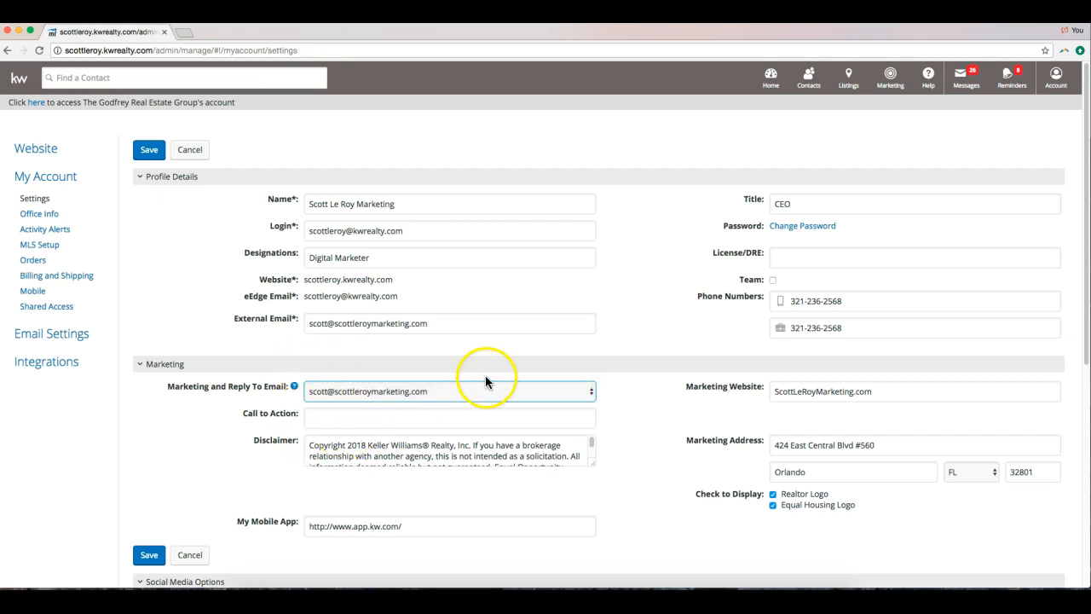
pyautogui.click(458, 337)
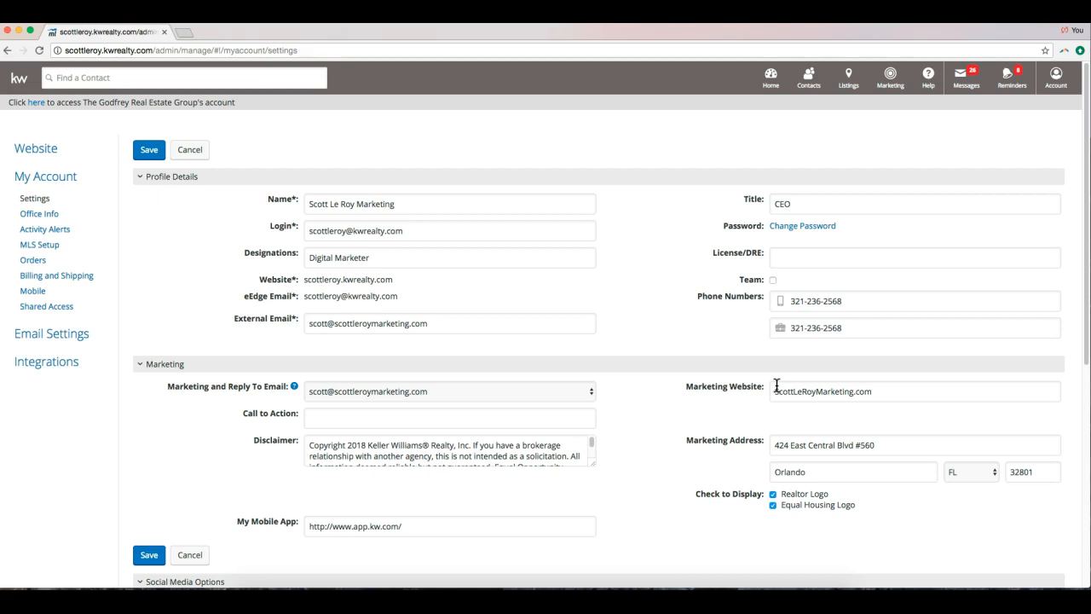
pyautogui.click(894, 390)
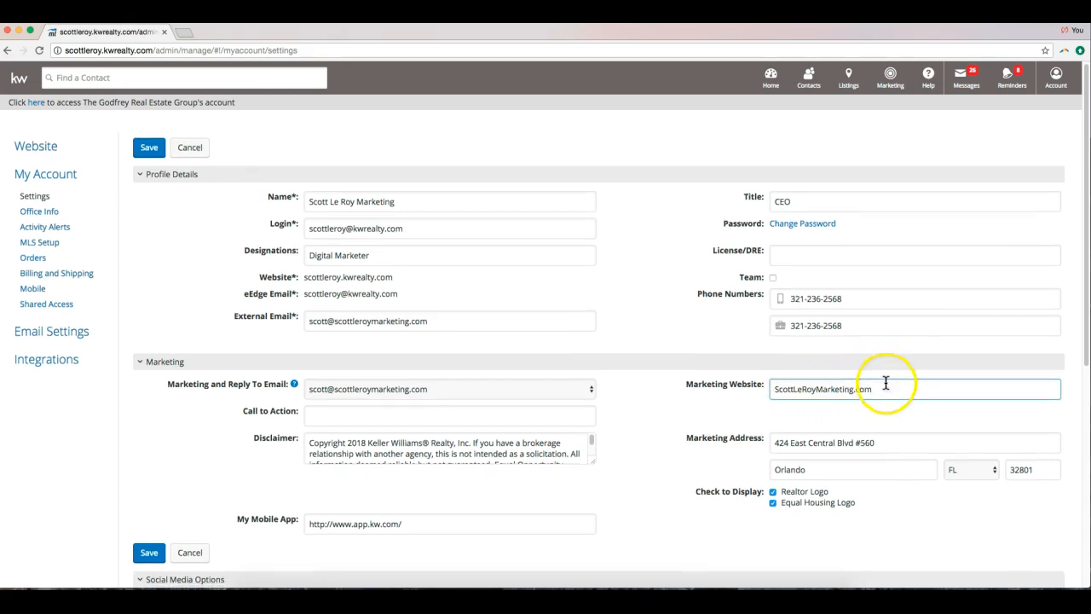
pyautogui.scroll(-1, 868, 390)
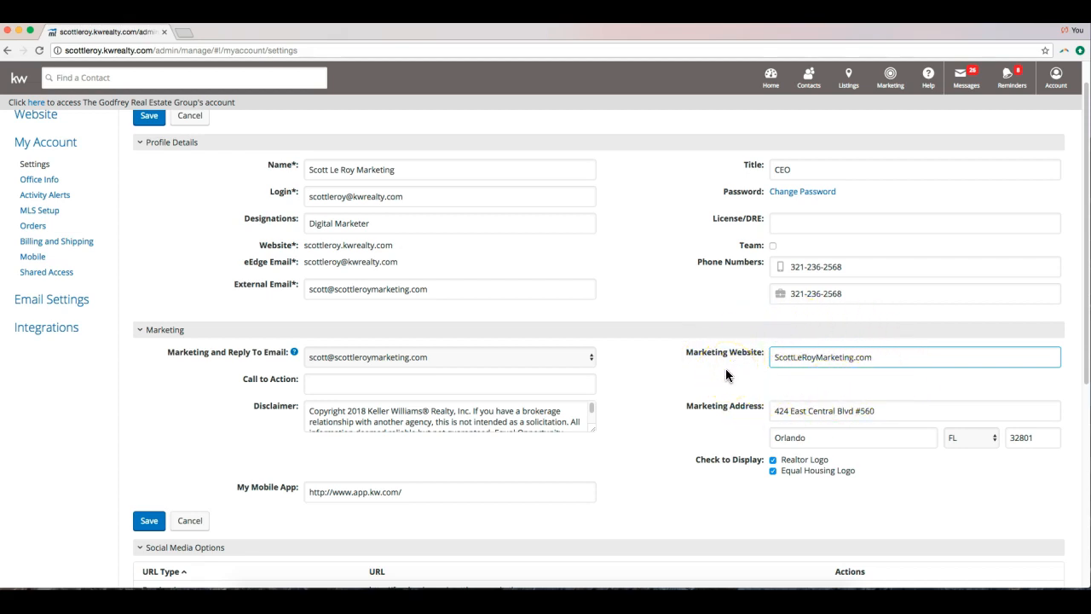
pyautogui.scroll(-3, 744, 364)
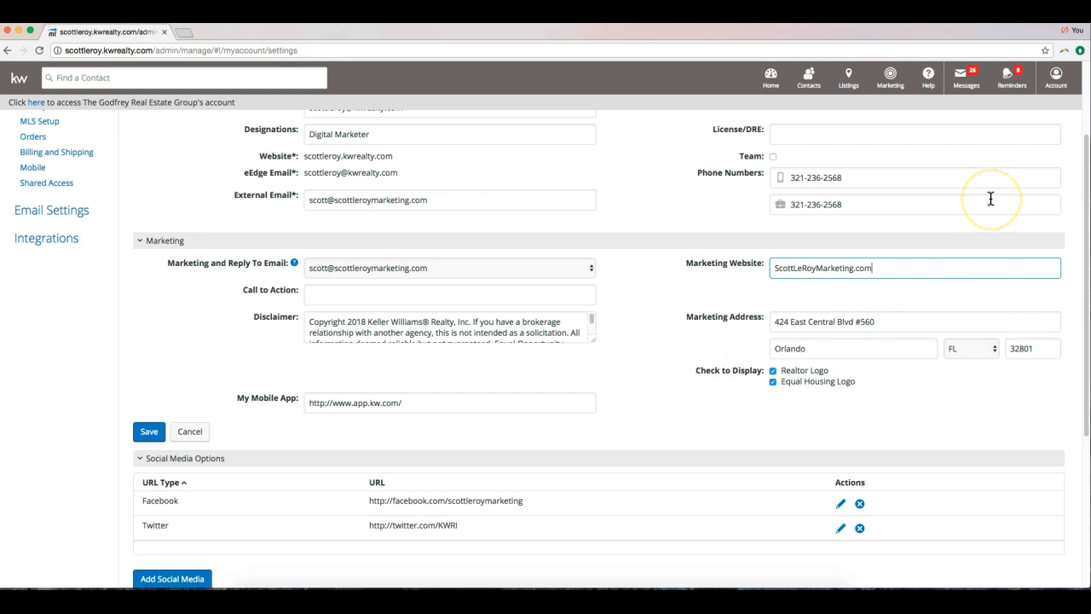
pyautogui.scroll(-1, 513, 413)
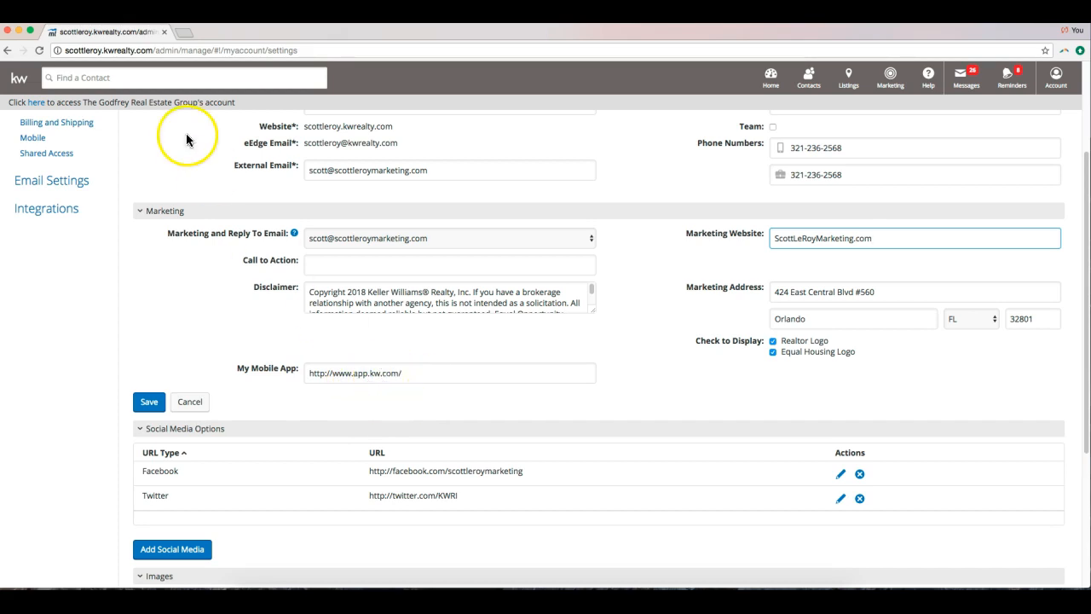
# Load mykw in a new tab and expand myMarketing in the eEdge Control Panel.
pyautogui.click(190, 34)
pyautogui.write('mykw.kw.com')
pyautogui.press('Return')
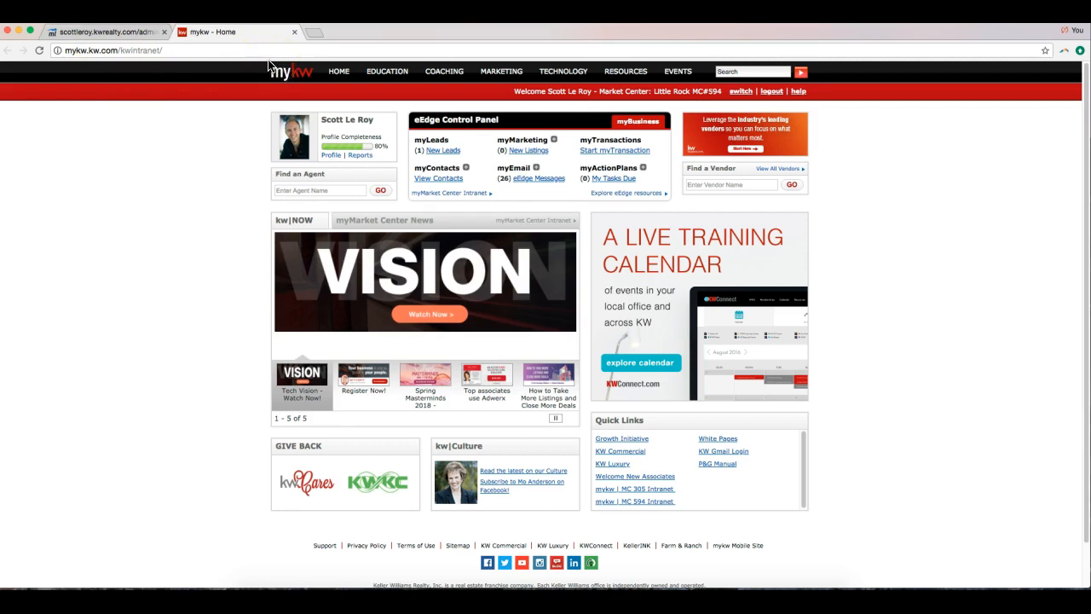
pyautogui.click(554, 141)
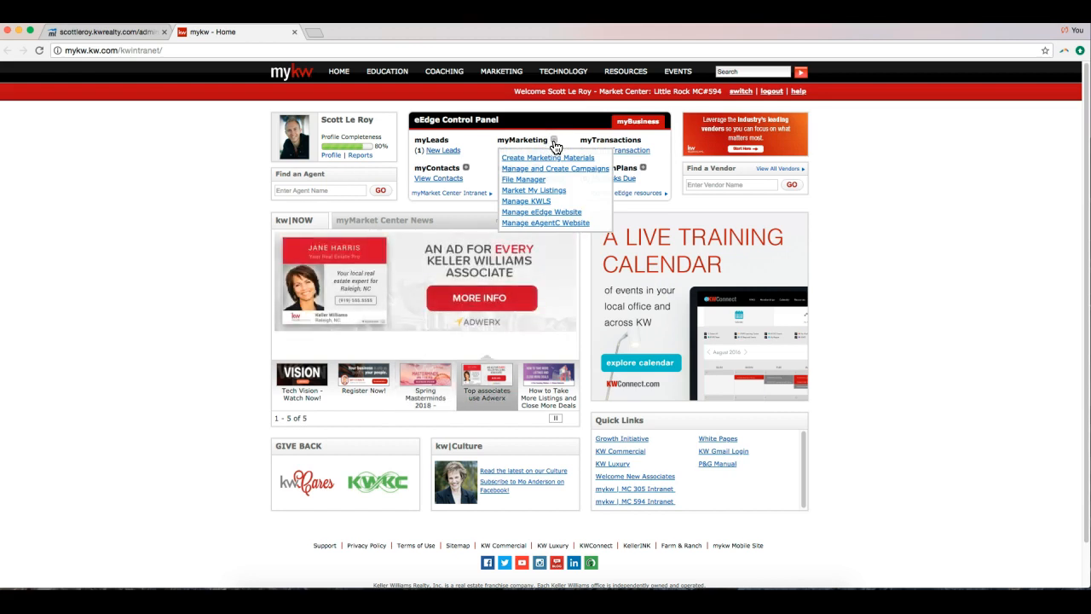
# Open the eAgentC website management link from the myMarketing options.
pyautogui.click(537, 223)
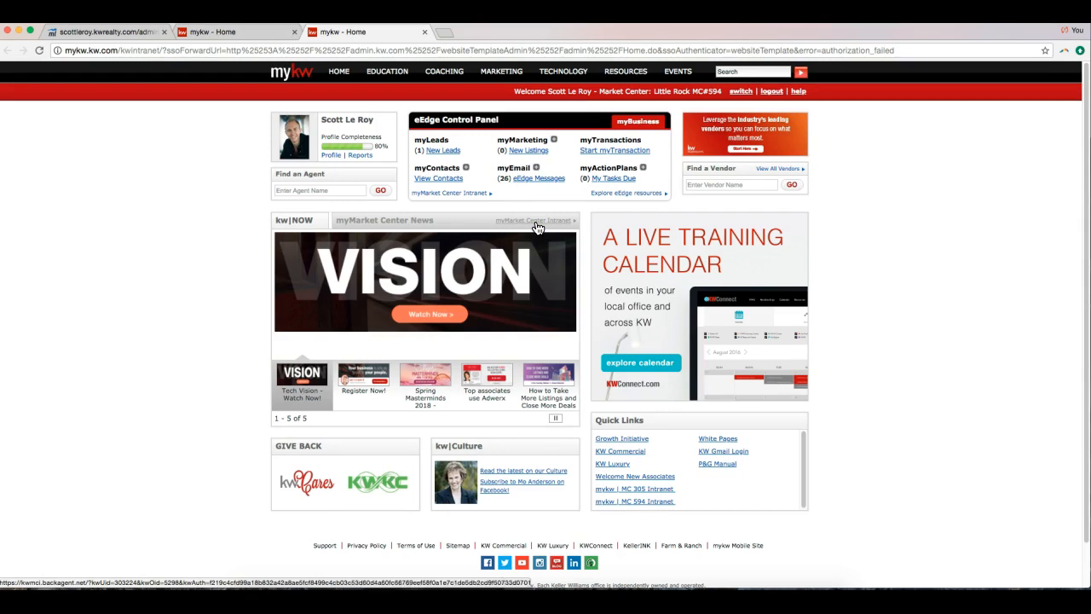
pyautogui.click(554, 139)
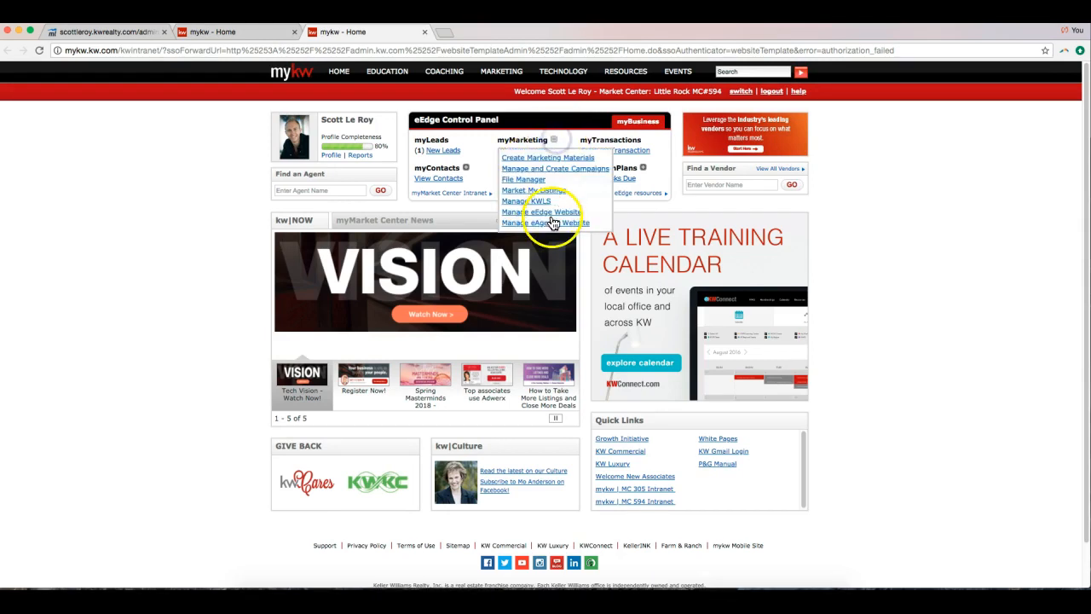
pyautogui.click(550, 222)
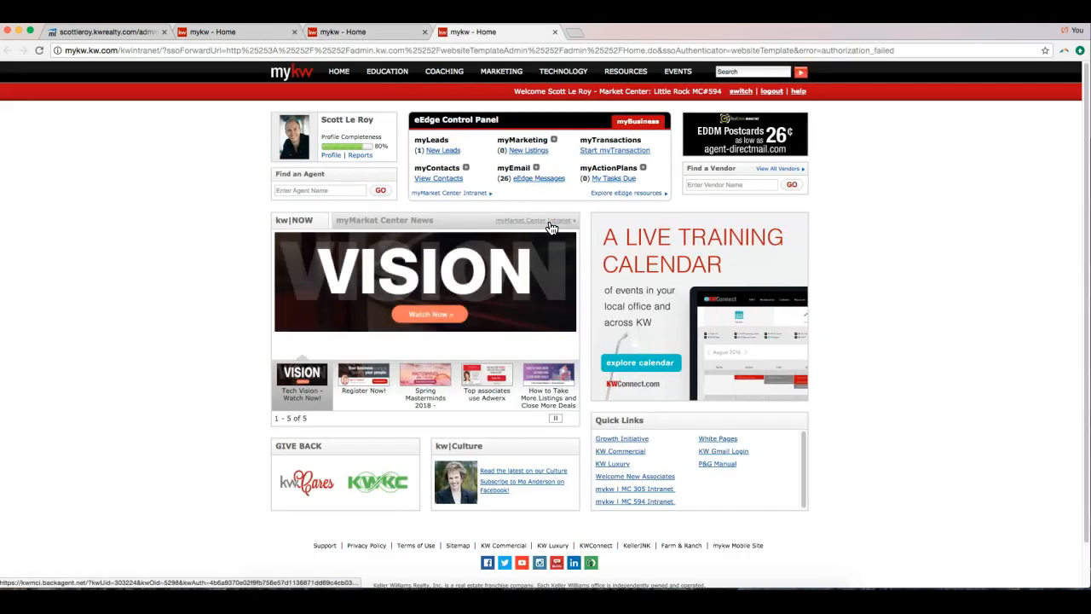
# Close the duplicate mykw tabs, view the Profile page, then return to eEdge account settings.
pyautogui.click(553, 32)
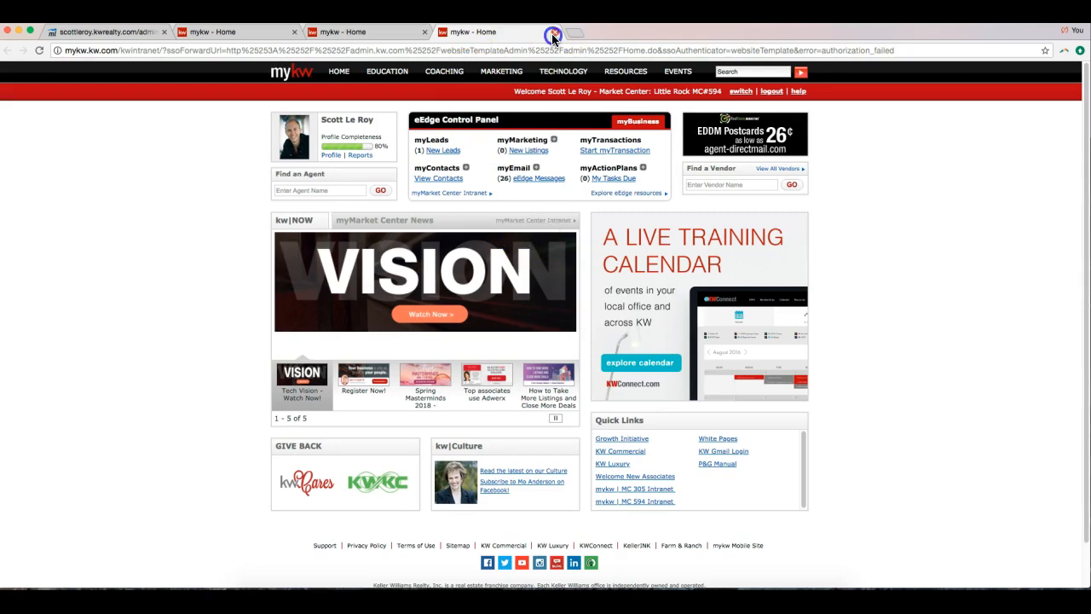
pyautogui.click(424, 31)
pyautogui.click(331, 155)
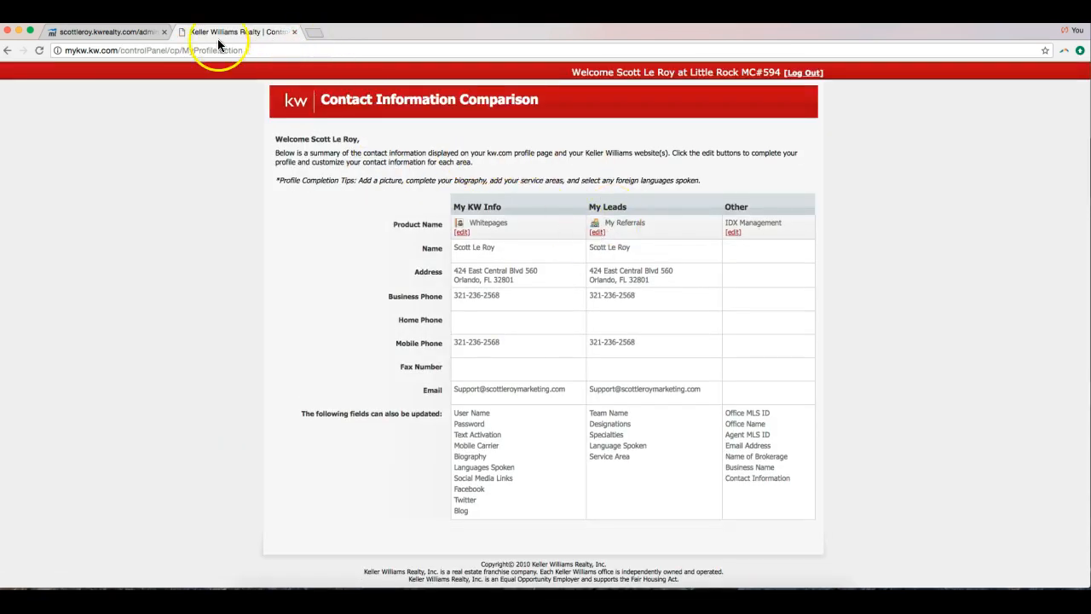
pyautogui.click(8, 51)
pyautogui.click(554, 140)
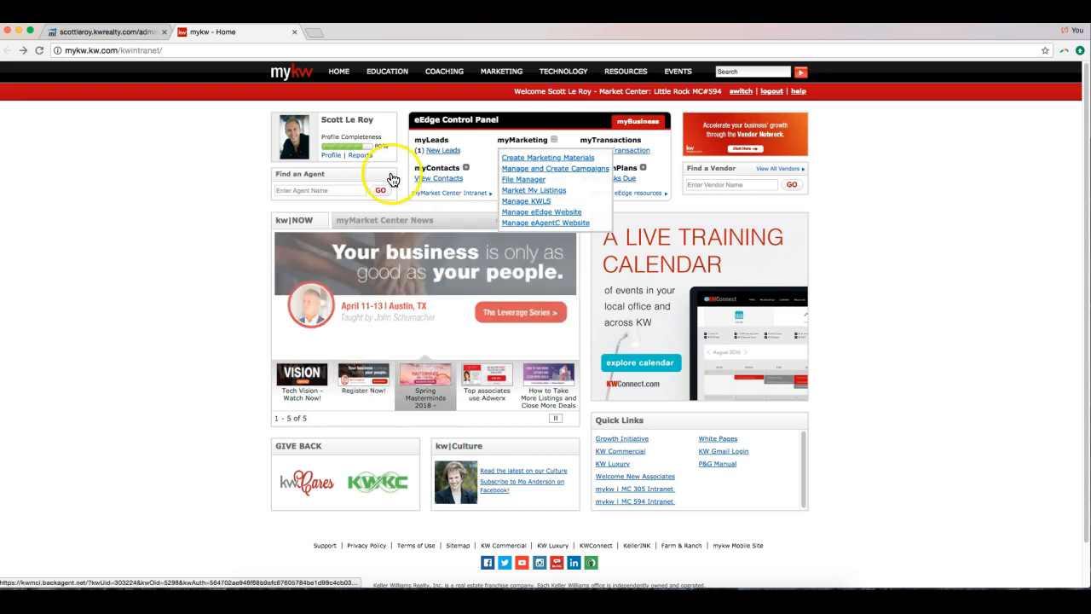
pyautogui.click(155, 35)
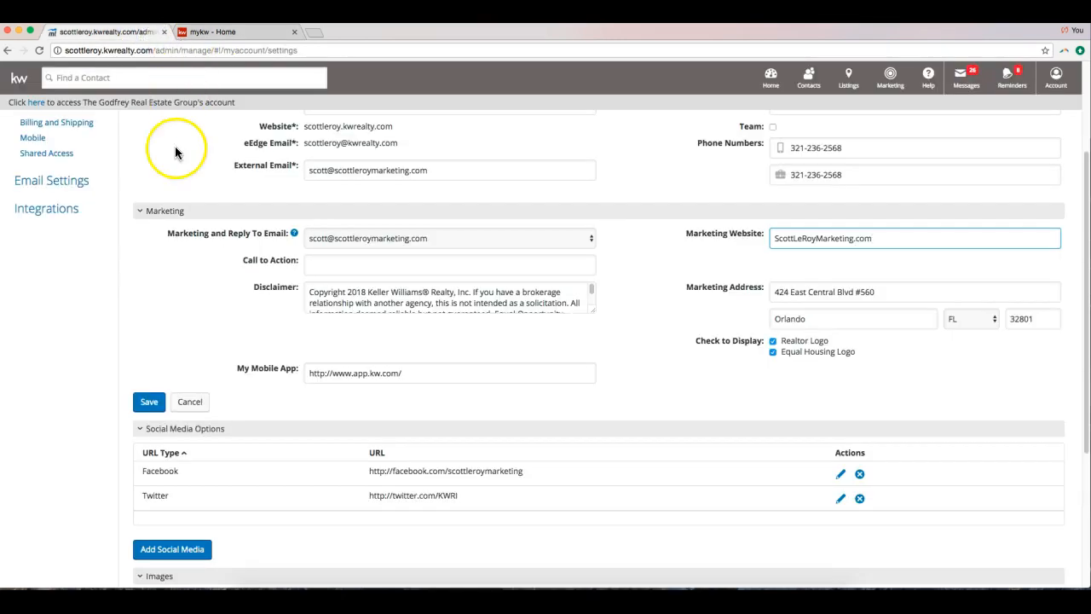
# Review the My Mobile App link, close the mykw - Home tab, and save the settings.
pyautogui.click(399, 373)
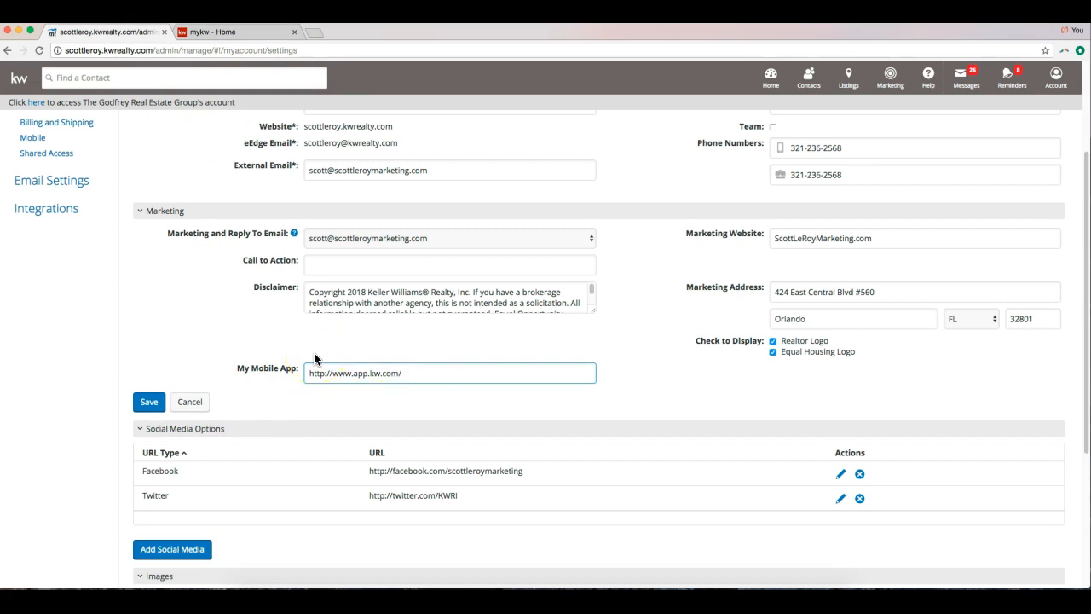
pyautogui.click(294, 32)
pyautogui.scroll(-1, 220, 375)
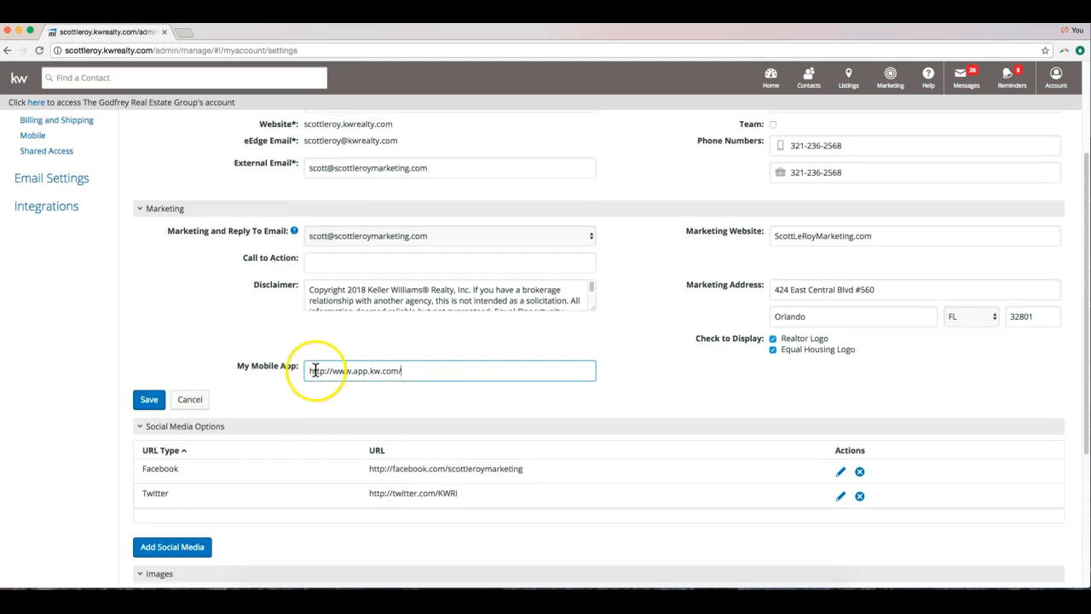
pyautogui.scroll(4, 315, 370)
pyautogui.scroll(-2, 316, 305)
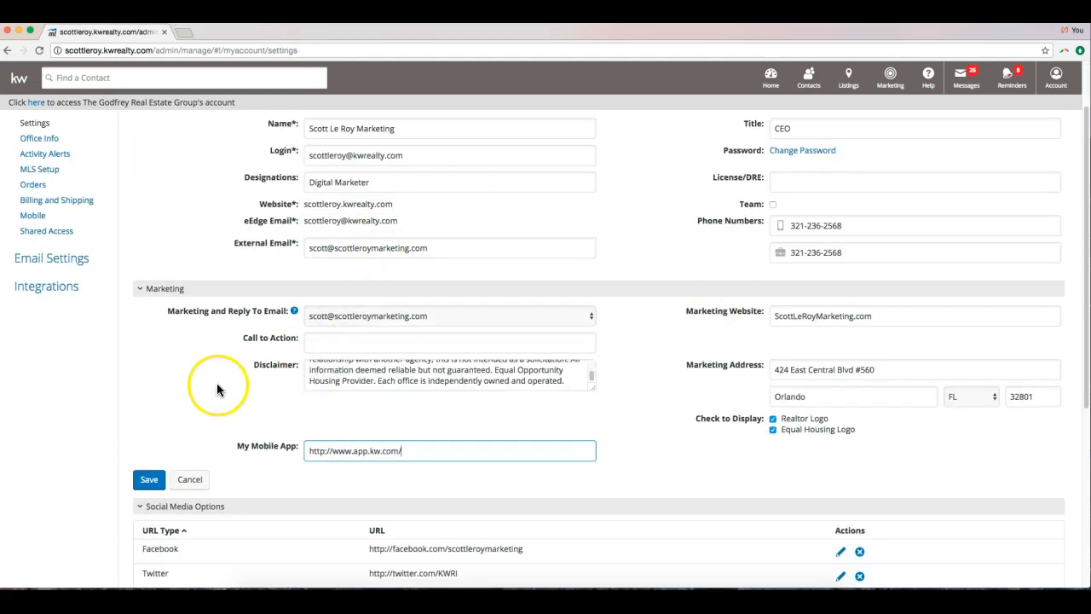
pyautogui.scroll(-1, 217, 389)
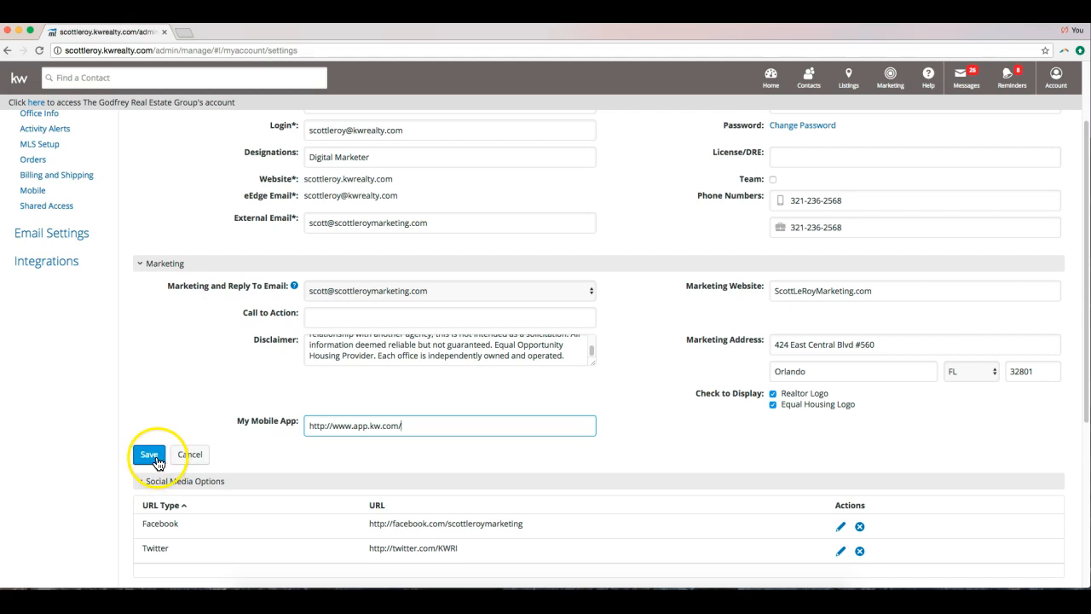
pyautogui.click(149, 456)
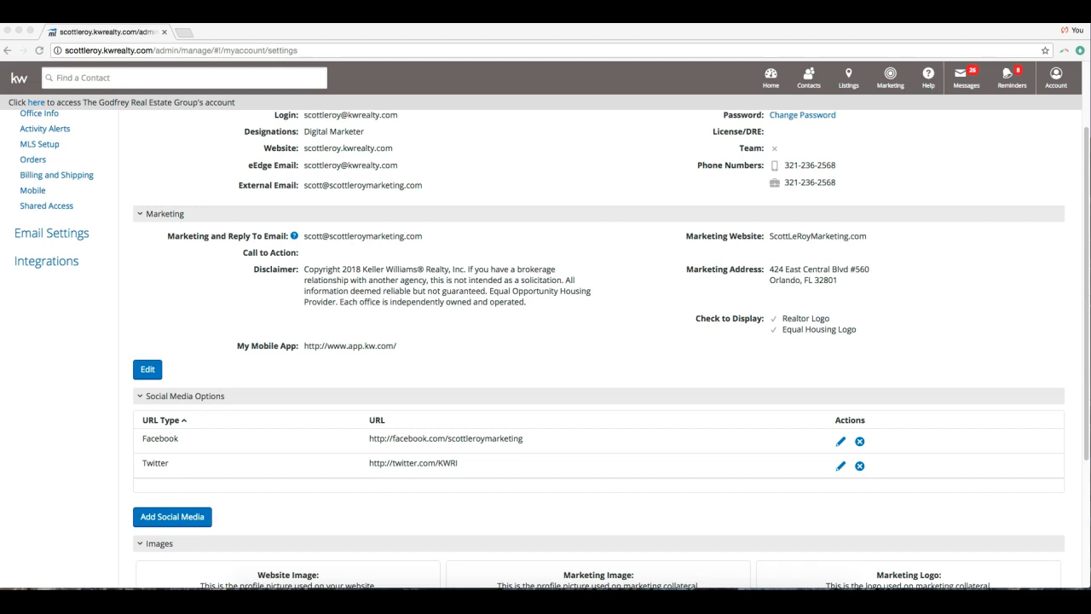
# Scroll down to review the saved Facebook and Twitter social links and profile Images.
pyautogui.scroll(-5, 429, 293)
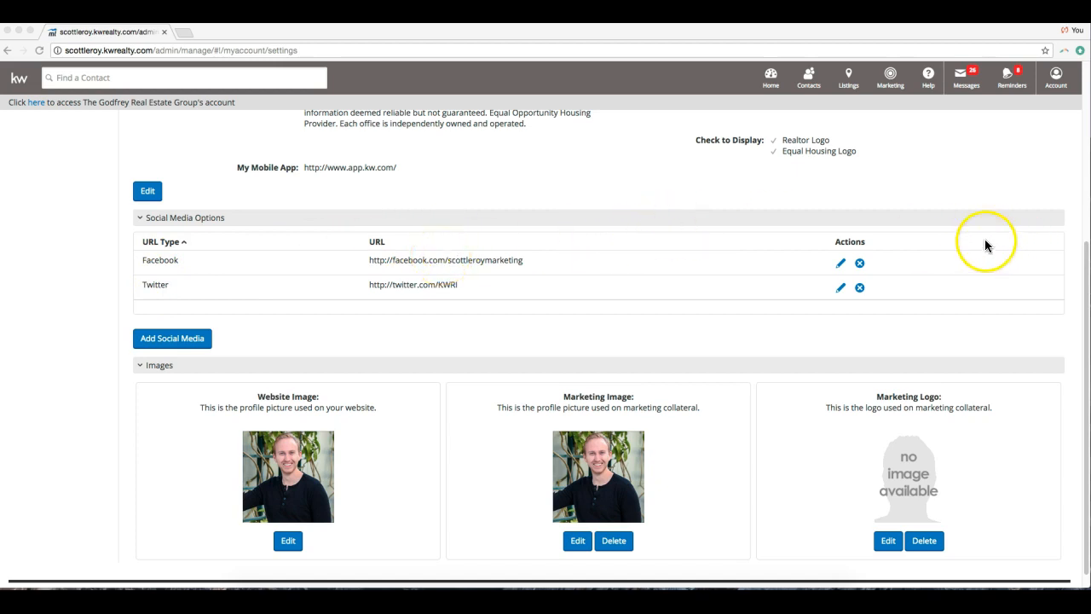
pyautogui.click(828, 264)
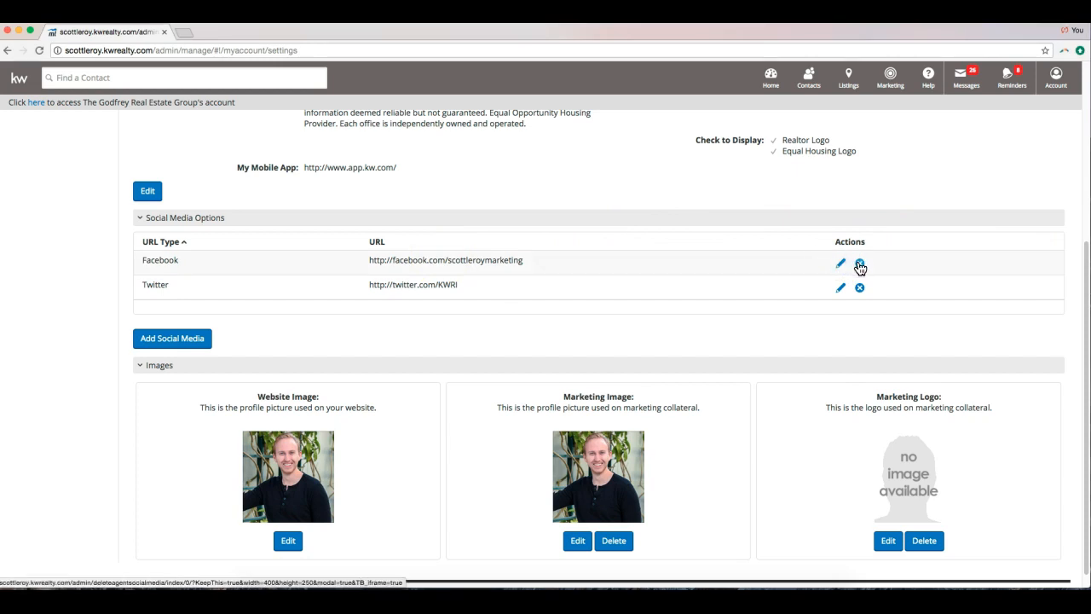
# Add a Yelp-type social media link with the agent's Yelp page URL and save it.
pyautogui.click(171, 341)
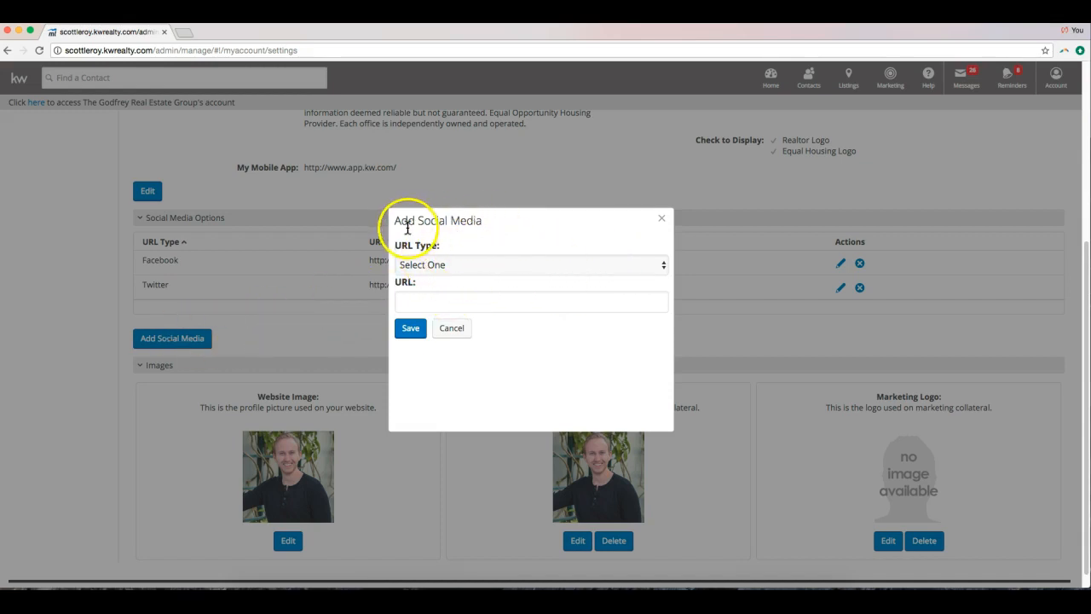
pyautogui.click(479, 266)
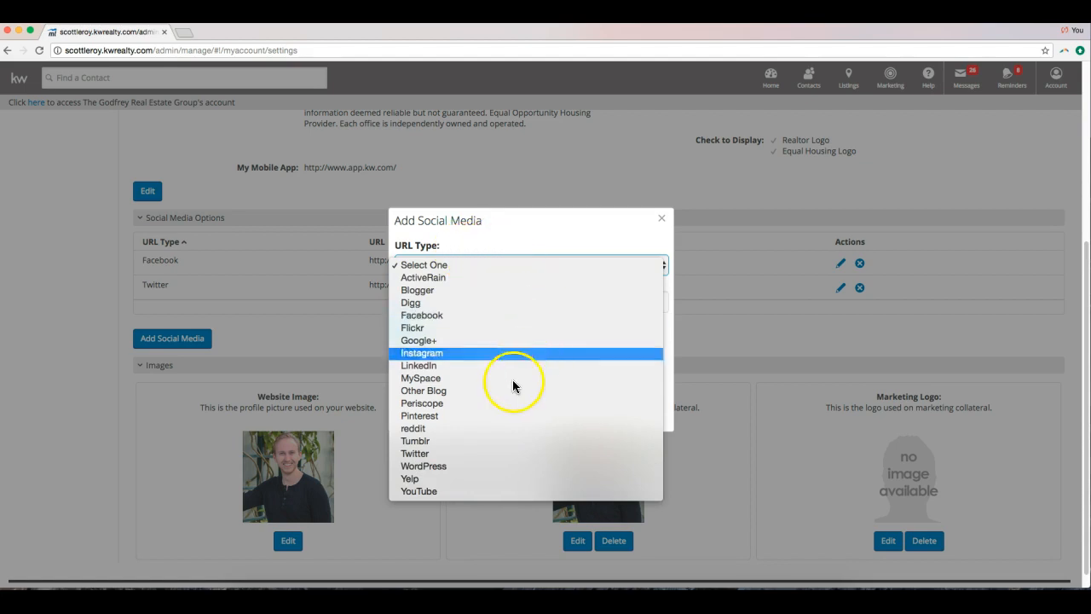
pyautogui.click(435, 480)
pyautogui.click(420, 302)
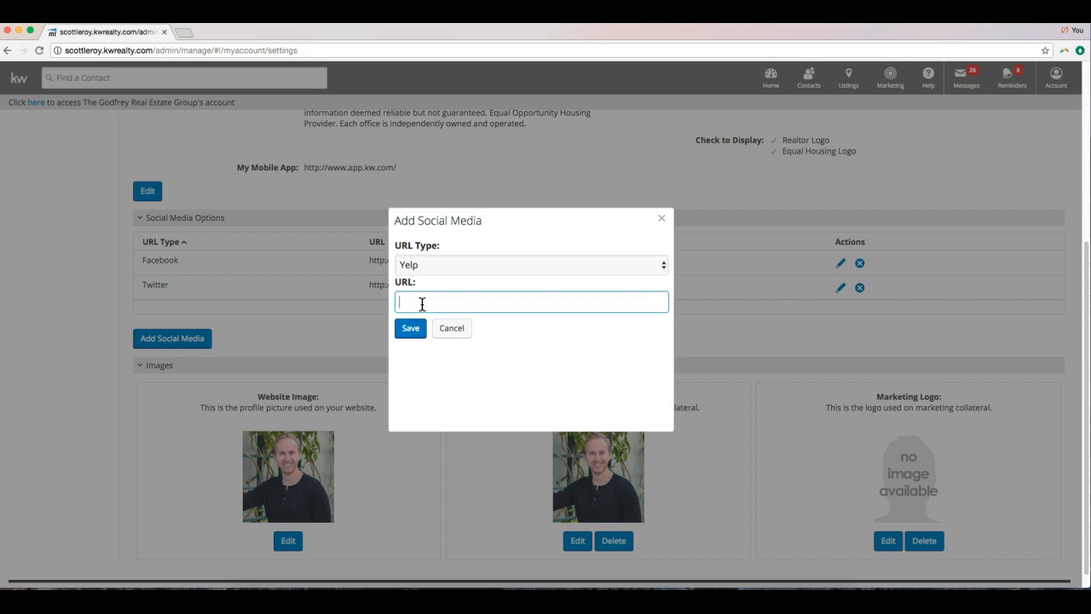
pyautogui.write('yelp.com')
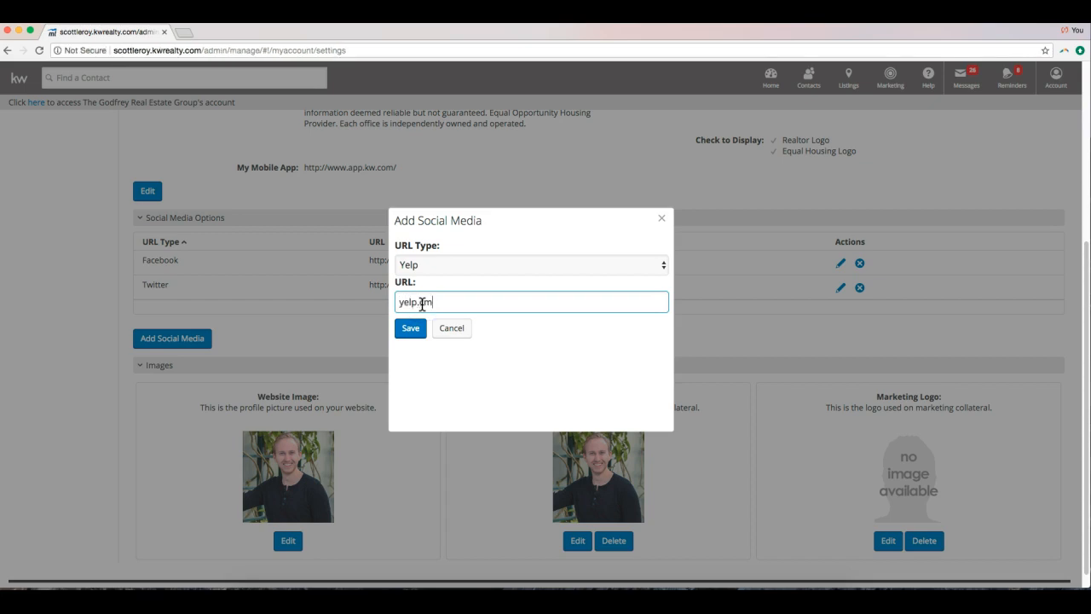
pyautogui.write('/scottleroymarketing')
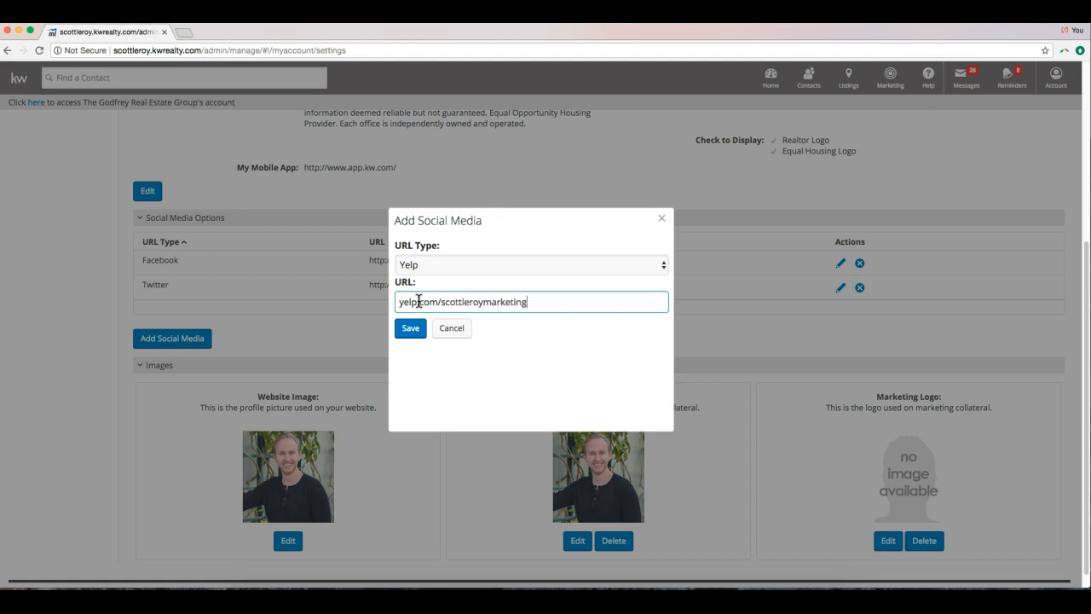
pyautogui.click(417, 324)
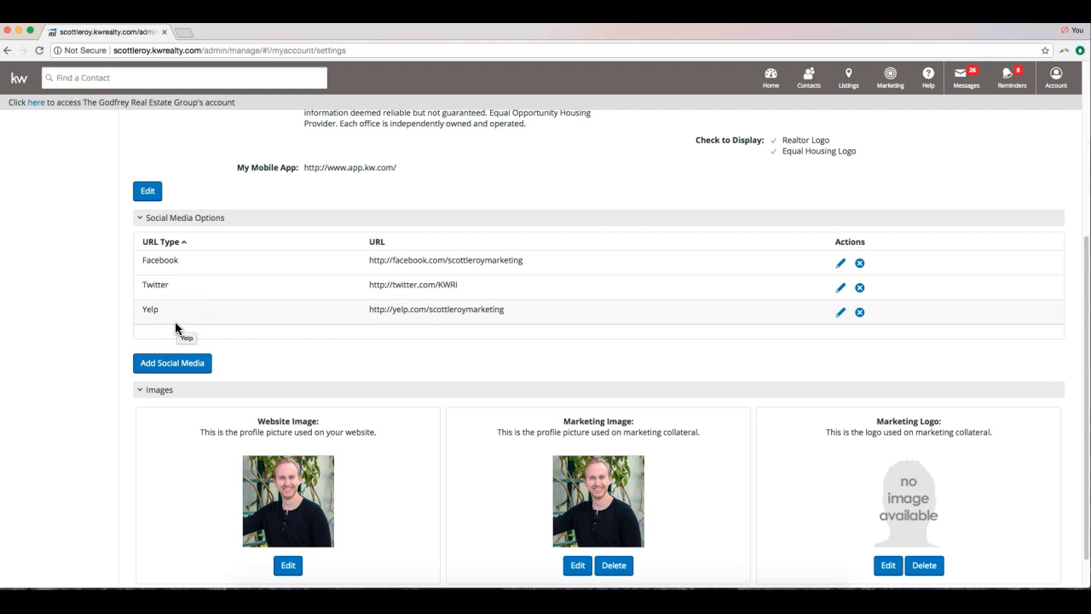
pyautogui.scroll(-2, 174, 328)
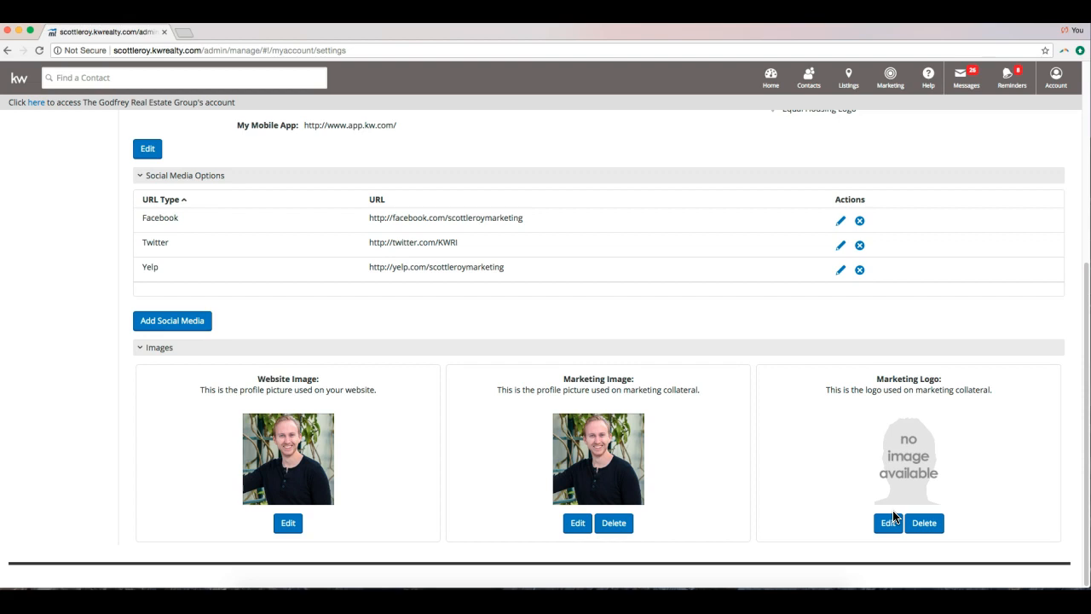
pyautogui.click(897, 483)
pyautogui.scroll(5, 977, 426)
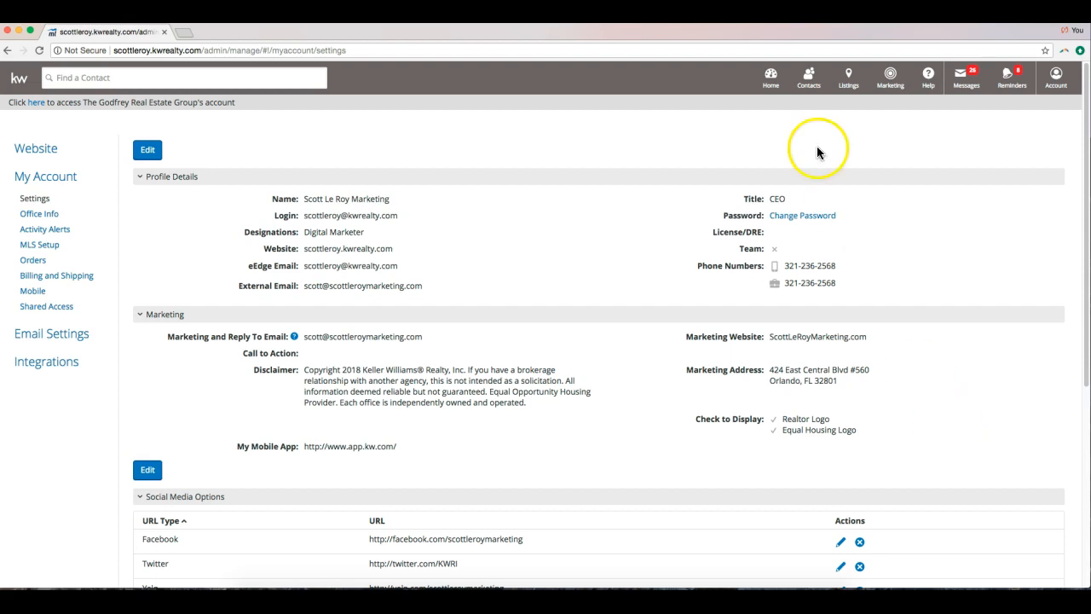
# Open My Campaigns from the Marketing menu.
pyautogui.click(881, 89)
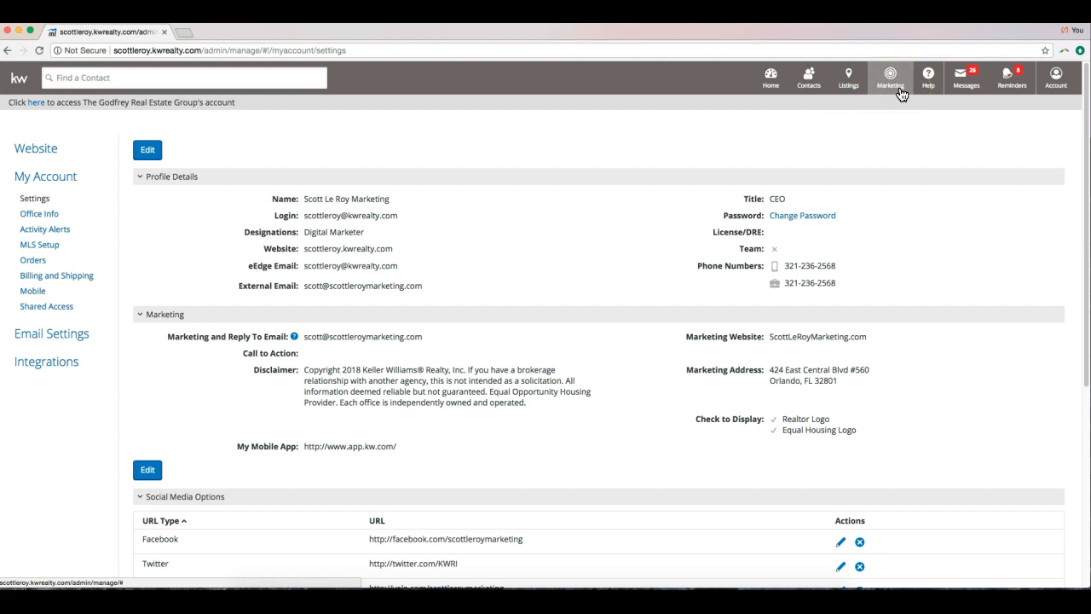
pyautogui.click(899, 91)
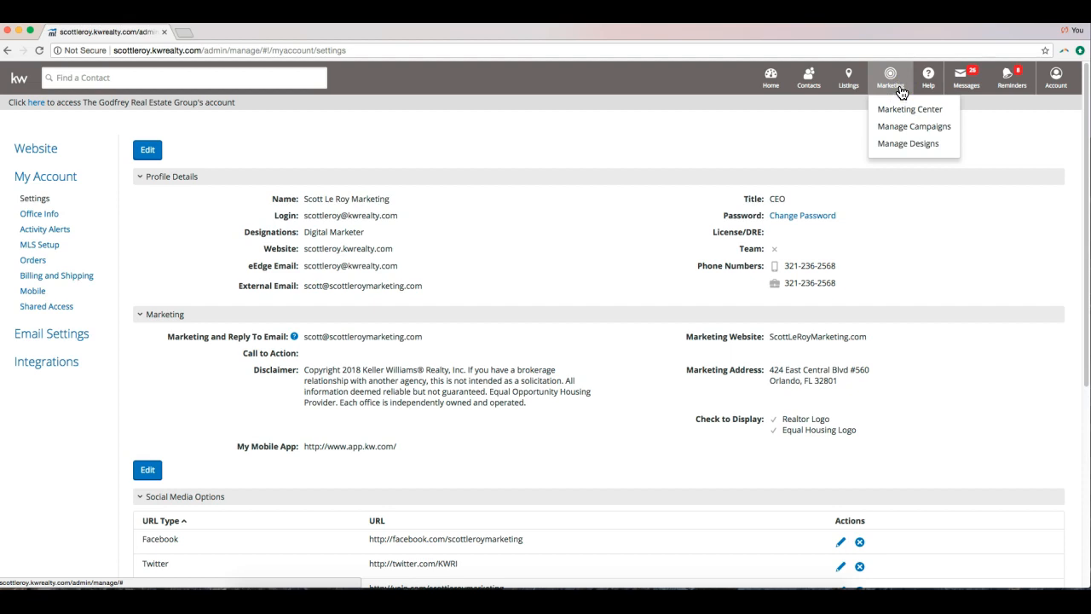
pyautogui.click(896, 128)
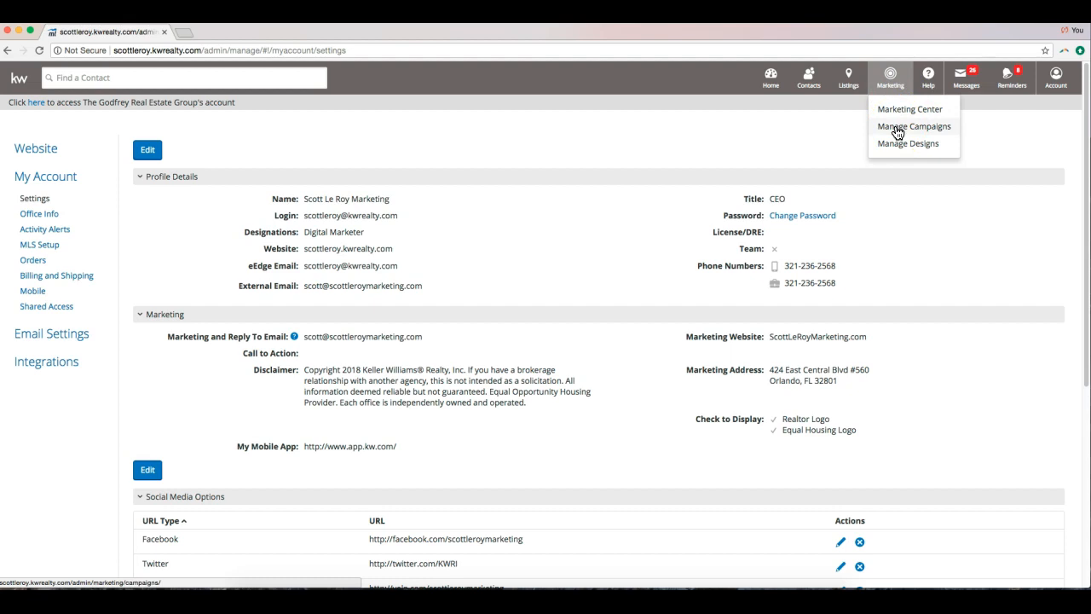
pyautogui.click(896, 128)
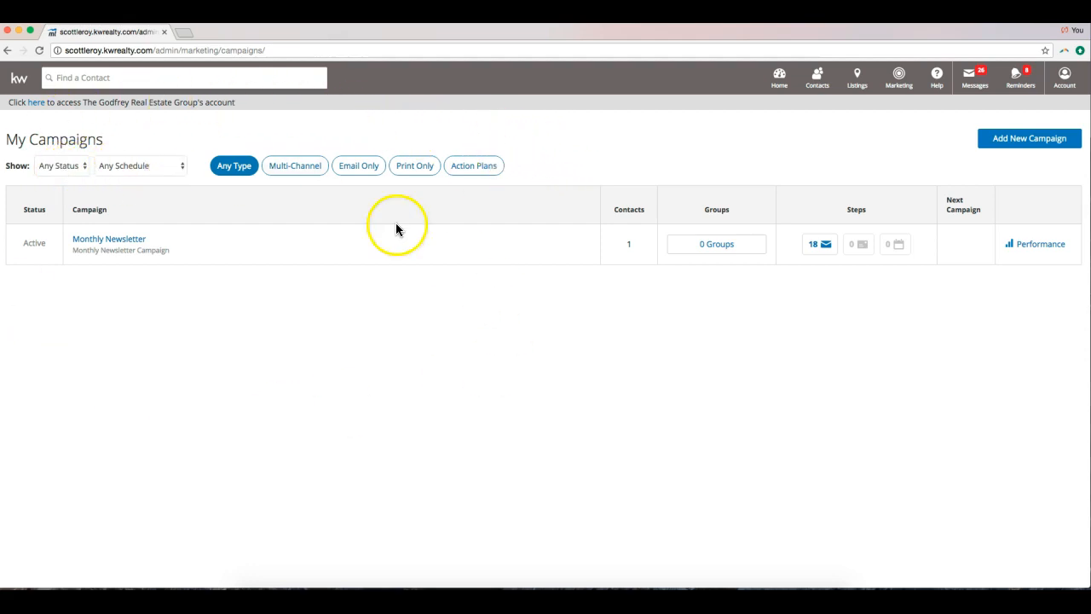
# Inspect the status and schedule filter choices, leaving the Monthly Newsletter list unfiltered.
pyautogui.click(56, 167)
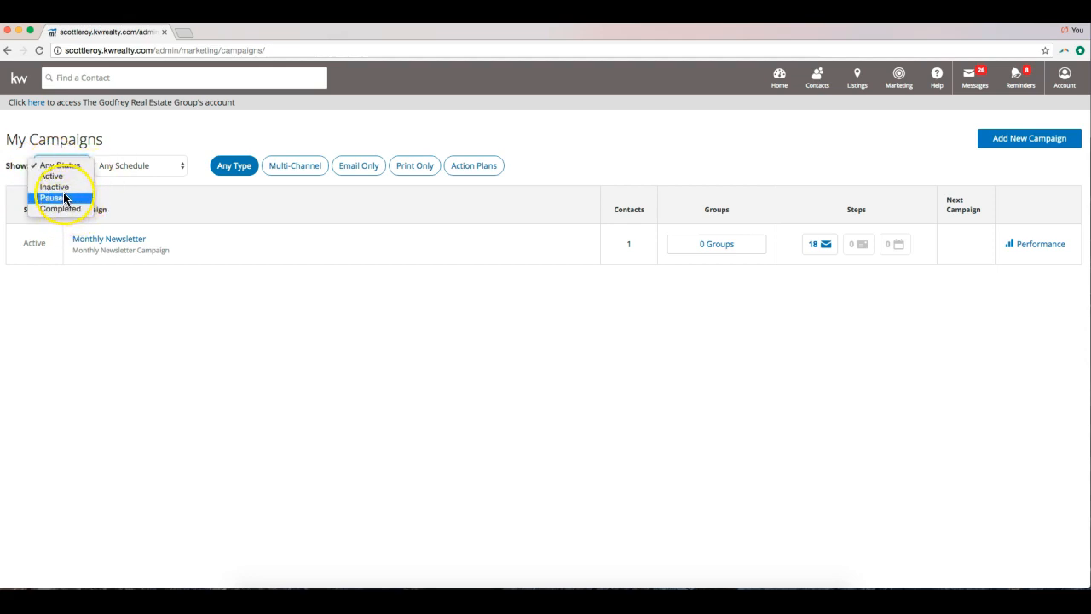
pyautogui.click(127, 206)
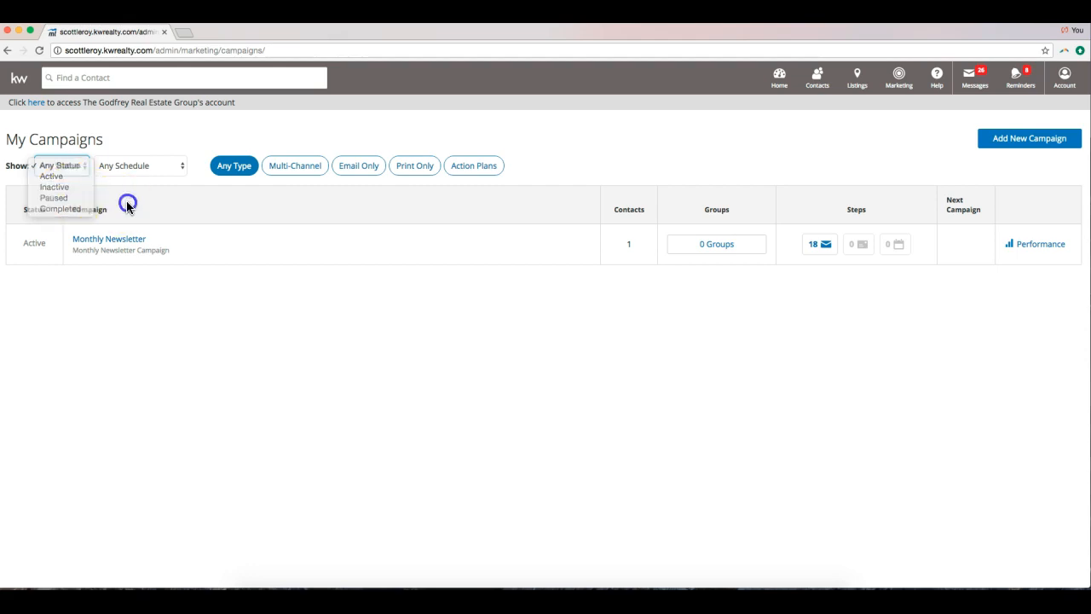
pyautogui.click(130, 168)
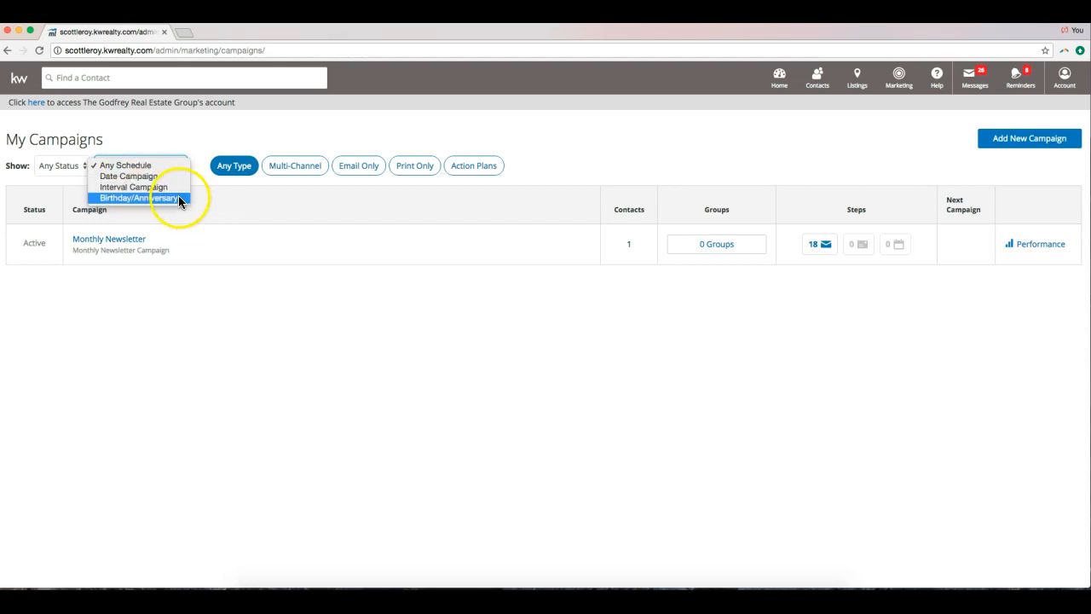
pyautogui.click(220, 196)
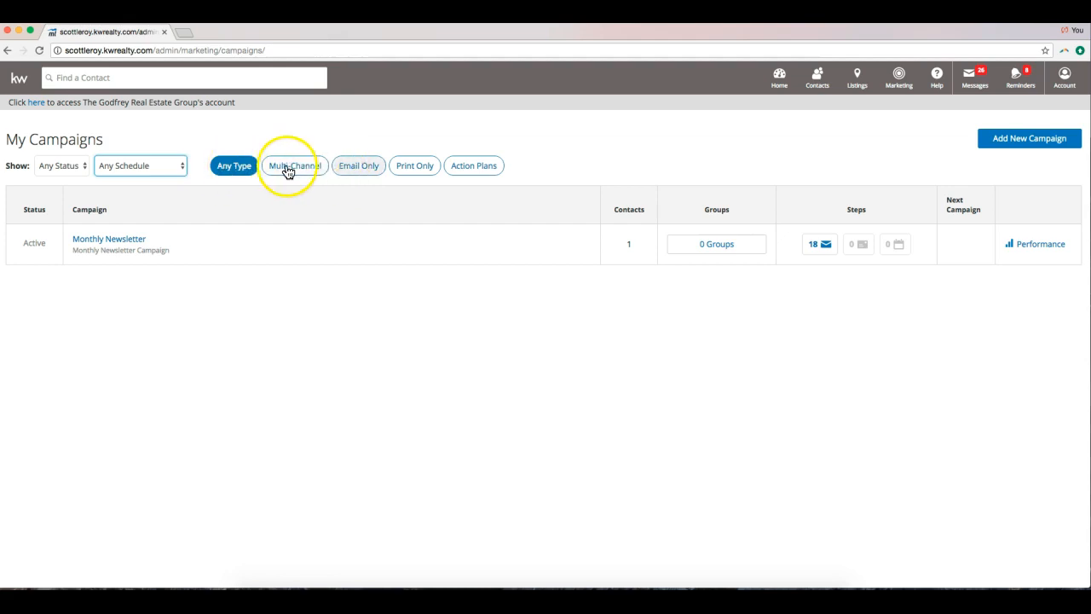
pyautogui.click(699, 102)
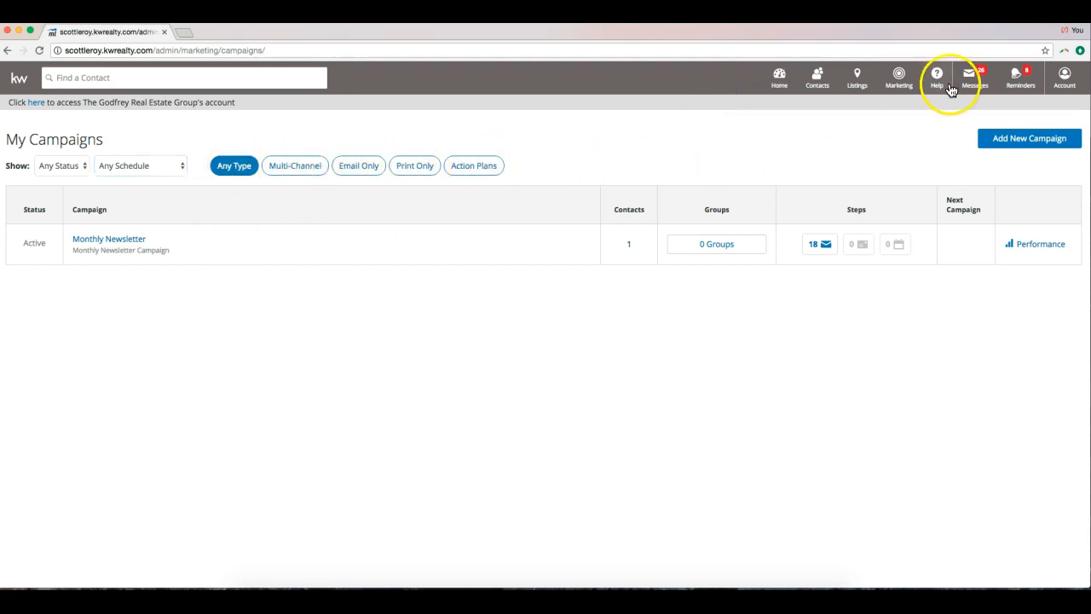
# Start a new campaign and list all 62 templates, leaving Delivery Schedule, Collection and title search unfiltered.
pyautogui.click(1026, 144)
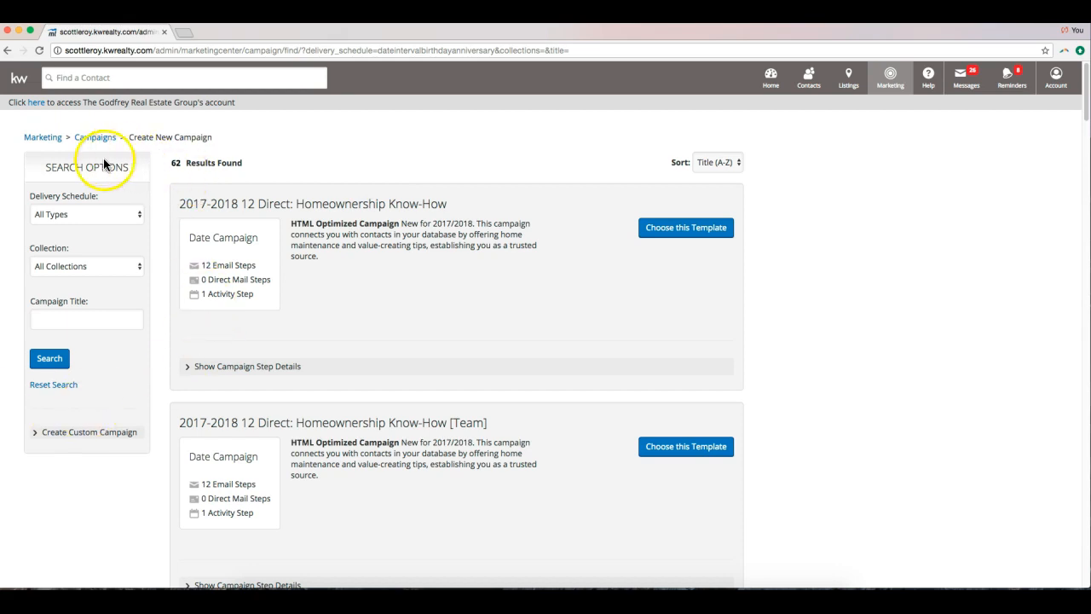
pyautogui.click(97, 213)
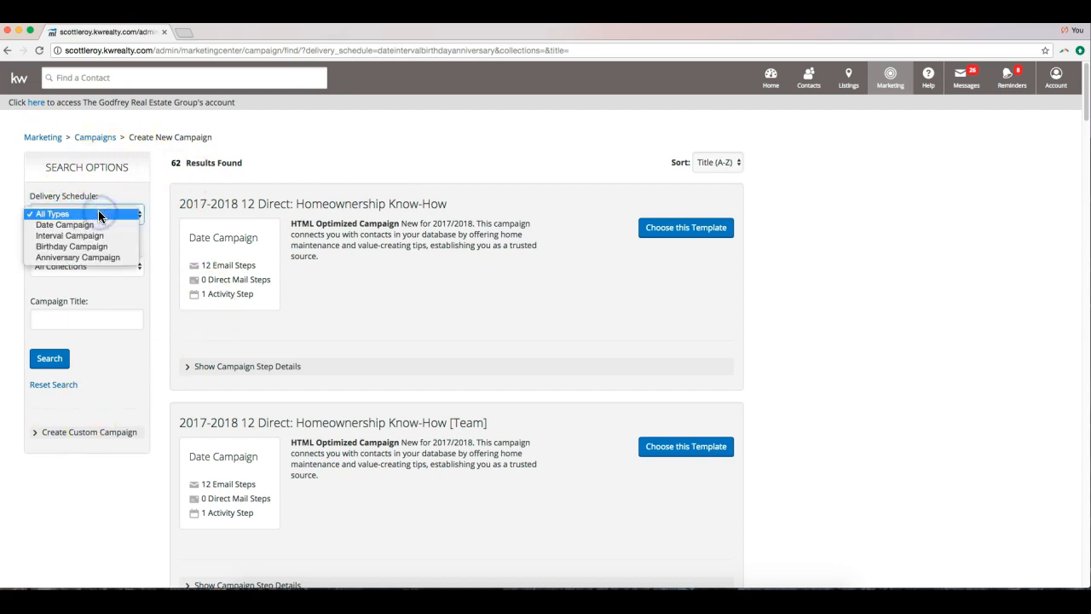
pyautogui.click(134, 175)
pyautogui.click(85, 266)
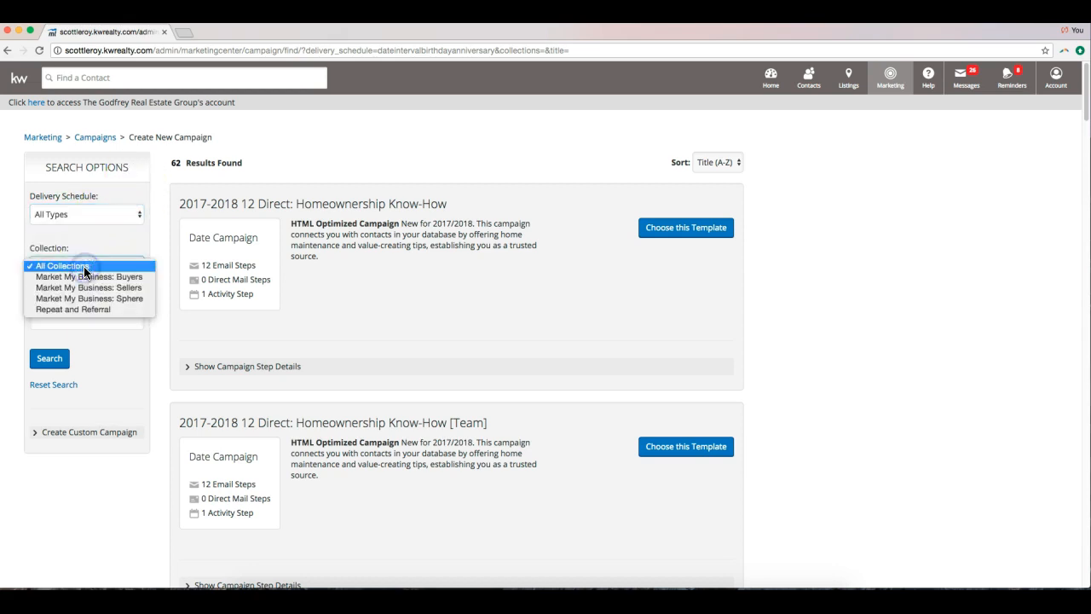
pyautogui.click(133, 339)
pyautogui.click(67, 319)
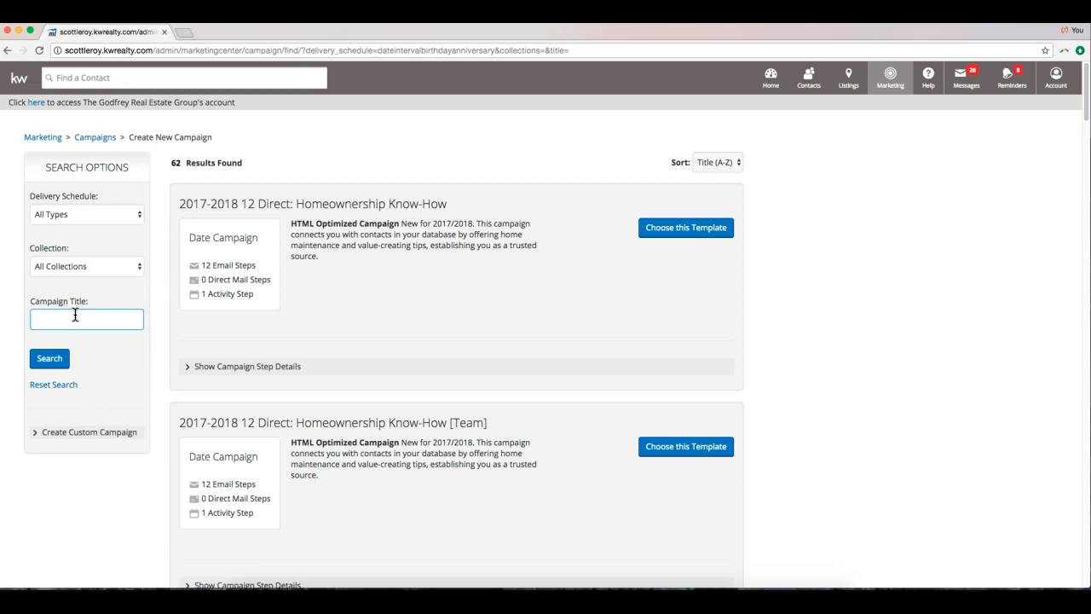
pyautogui.click(343, 177)
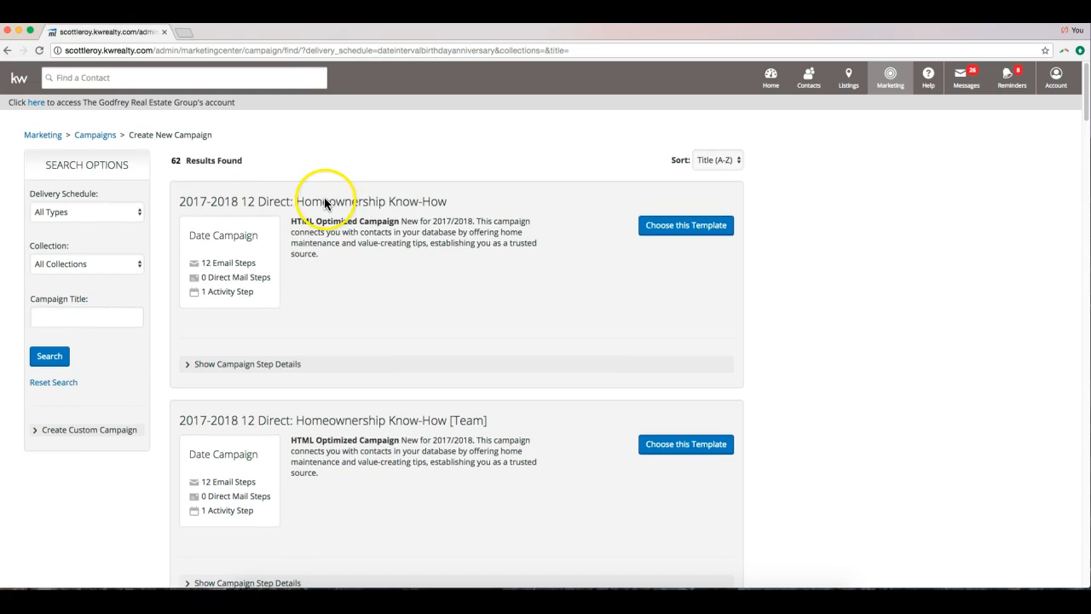
pyautogui.scroll(-4, 321, 205)
pyautogui.scroll(-15, 320, 202)
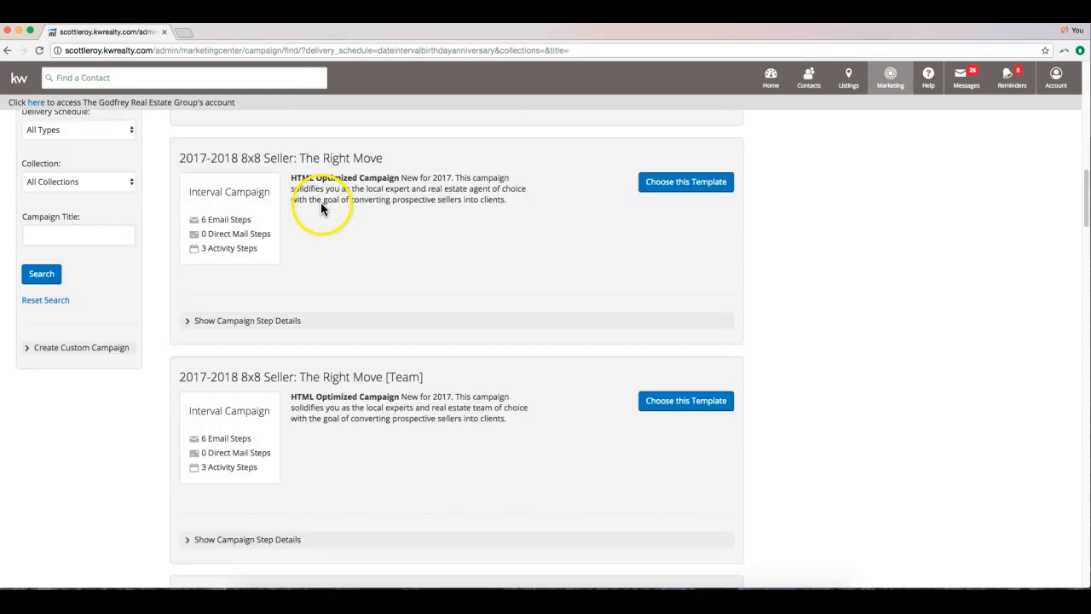
pyautogui.scroll(2, 315, 210)
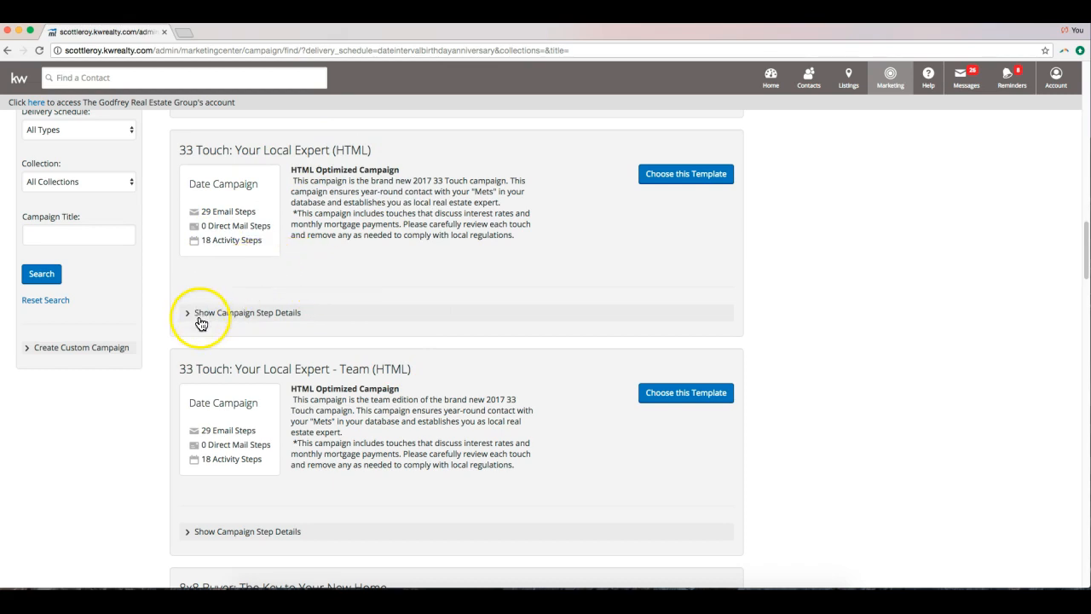
# Expand the step details of 33 Touch: Your Local Expert (HTML) to show its 47 steps.
pyautogui.click(227, 314)
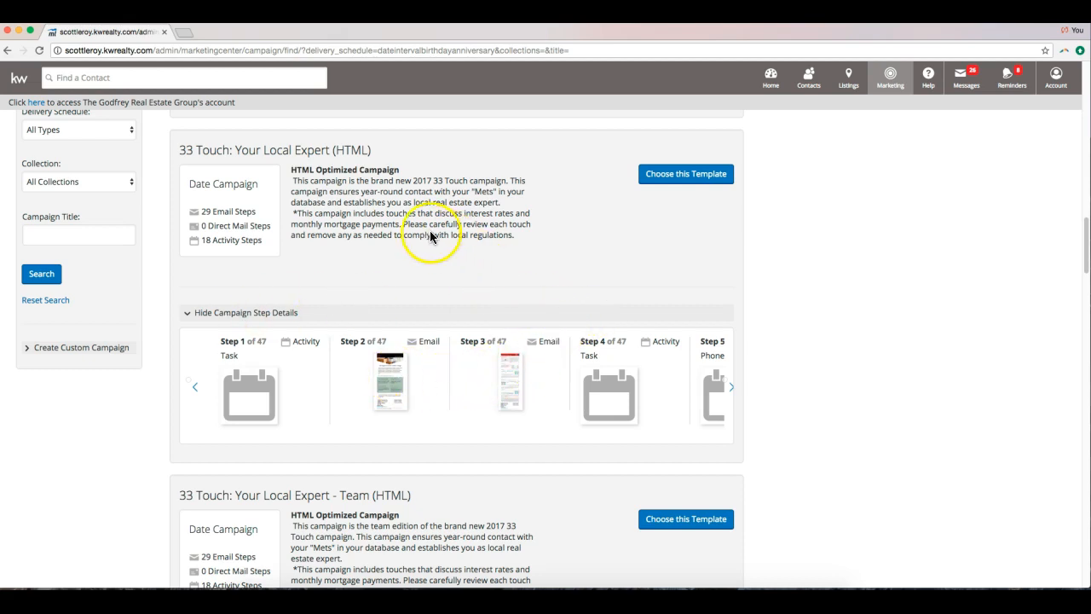
pyautogui.click(389, 412)
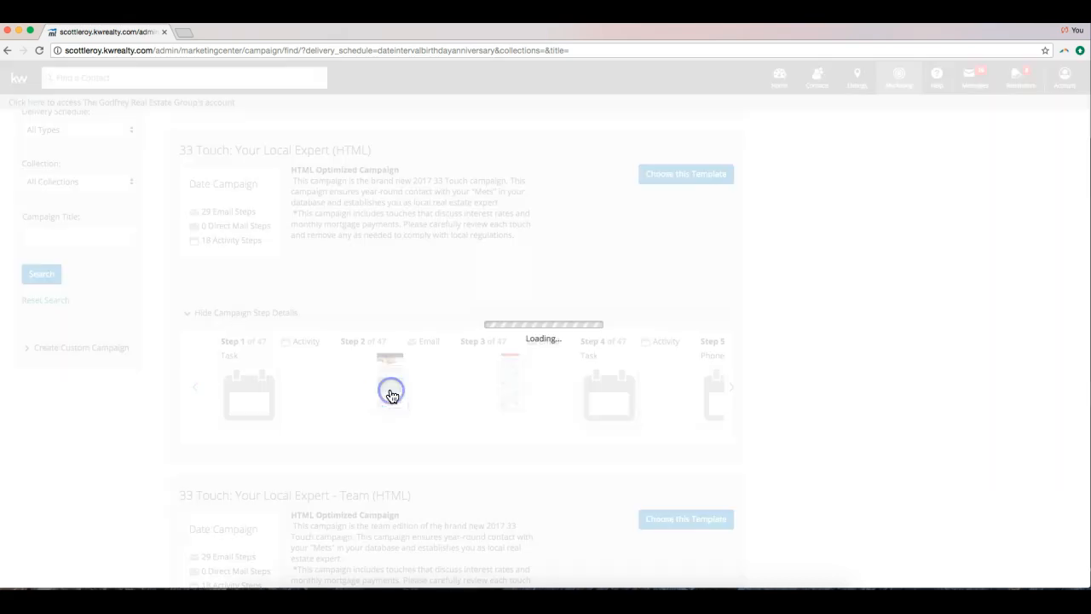
pyautogui.scroll(6, 463, 279)
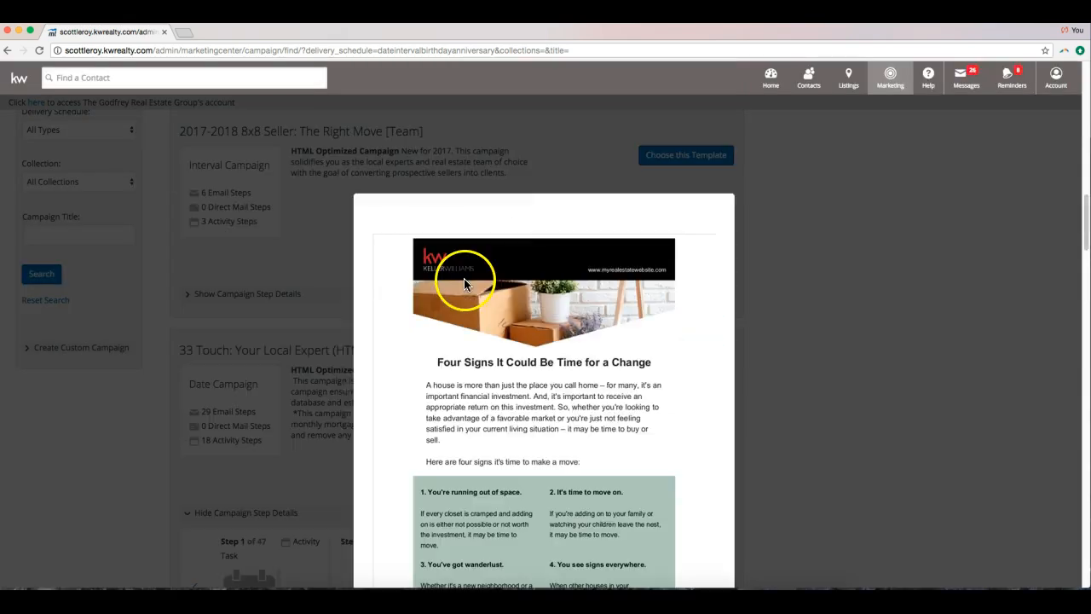
pyautogui.scroll(-1, 436, 298)
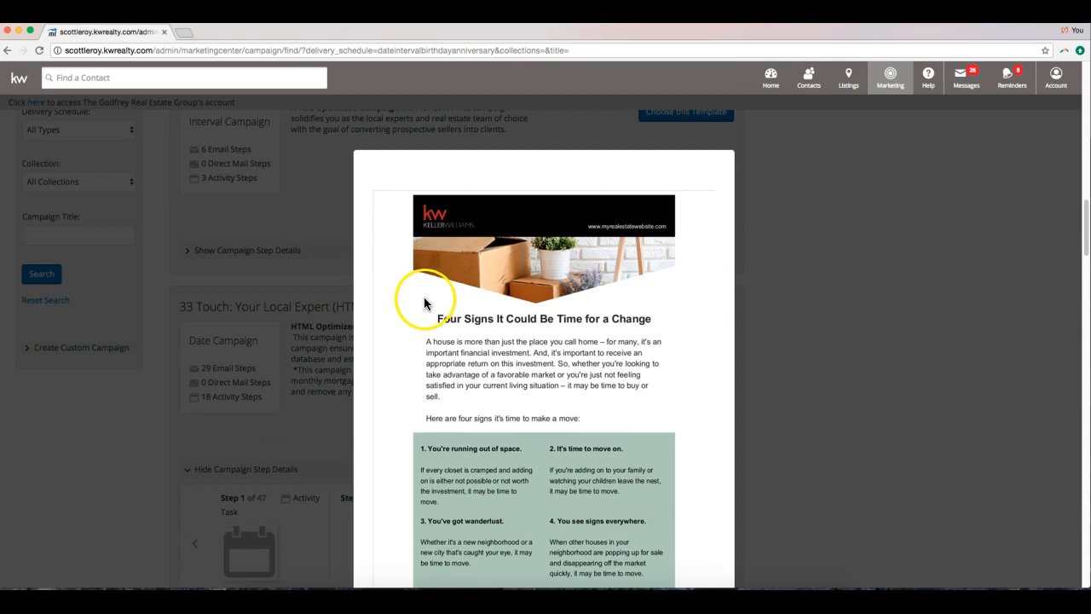
pyautogui.scroll(-1, 403, 317)
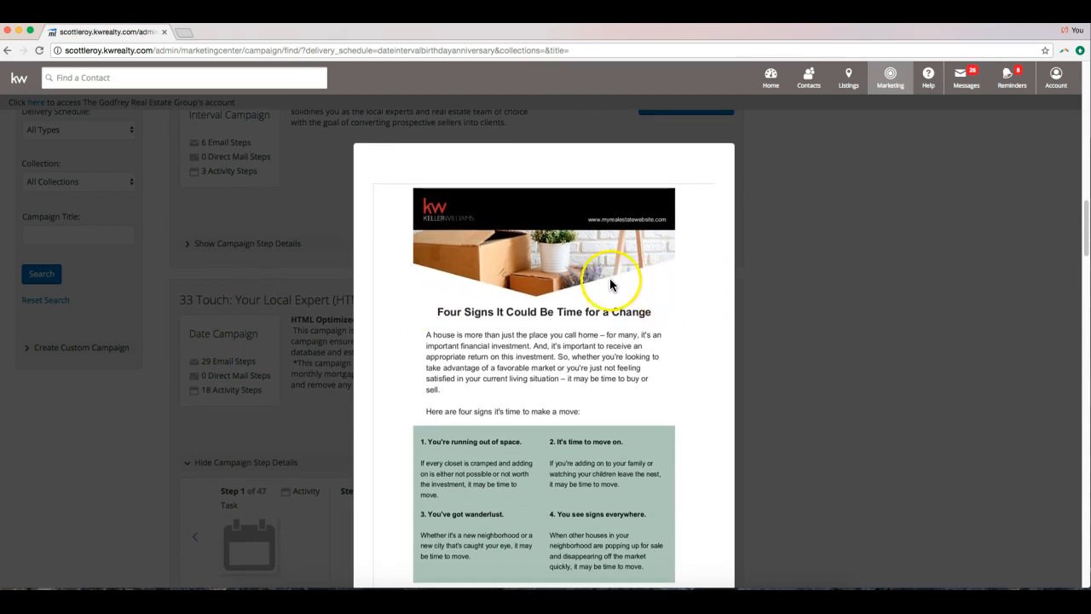
pyautogui.scroll(-3, 602, 280)
pyautogui.scroll(-10, 579, 280)
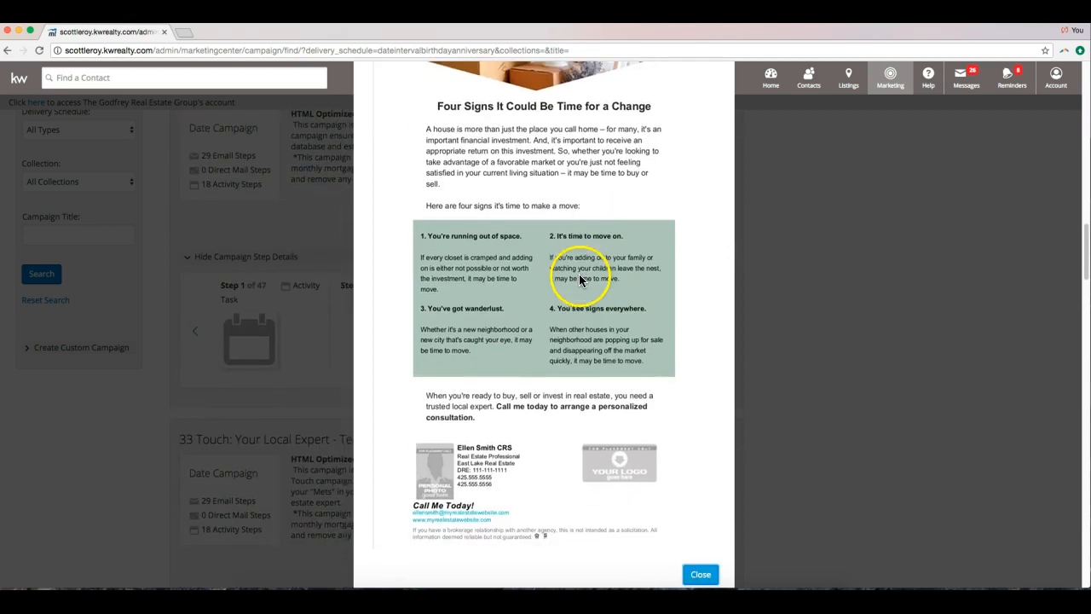
pyautogui.scroll(10, 578, 277)
pyautogui.scroll(-5, 742, 524)
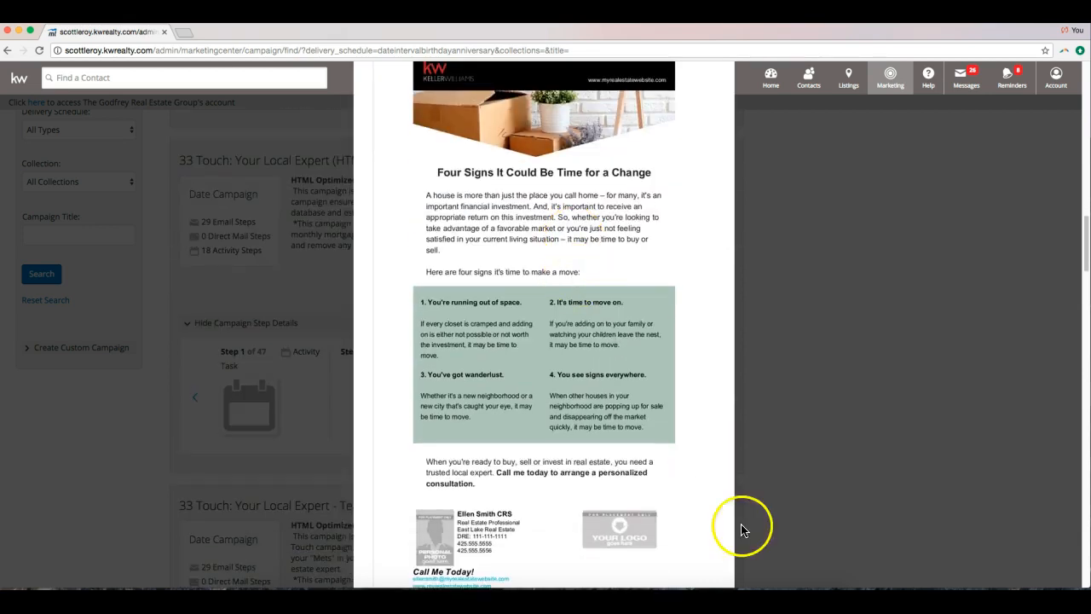
pyautogui.click(694, 555)
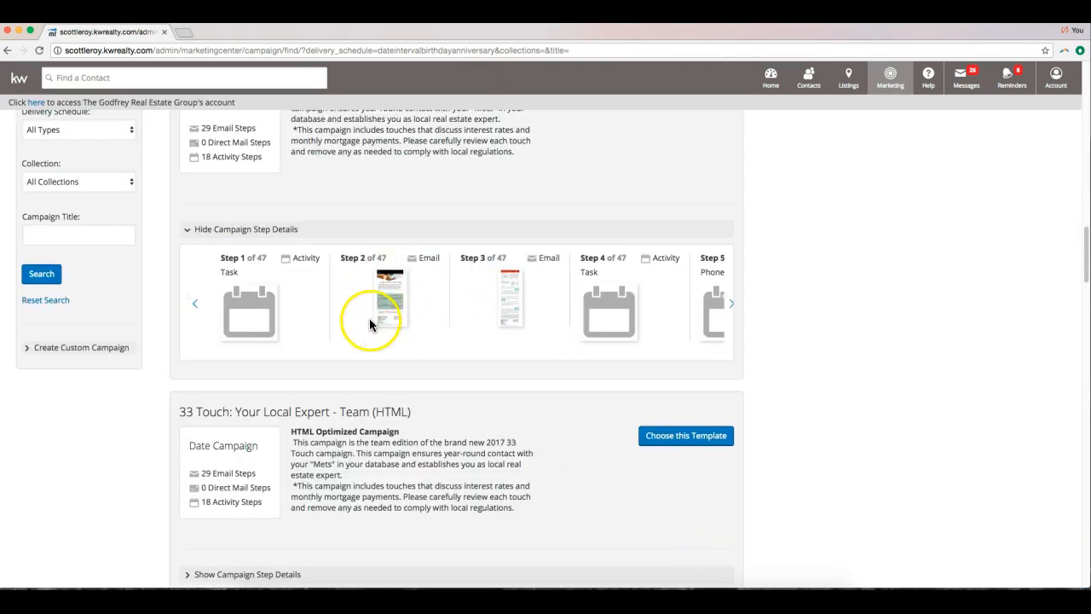
pyautogui.click(512, 307)
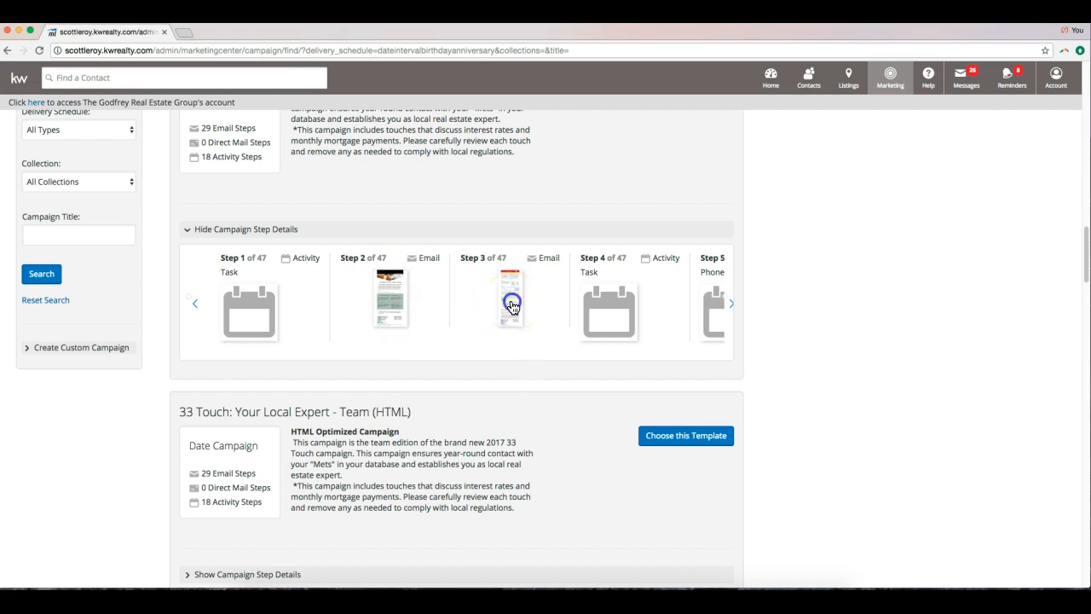
pyautogui.scroll(10, 512, 307)
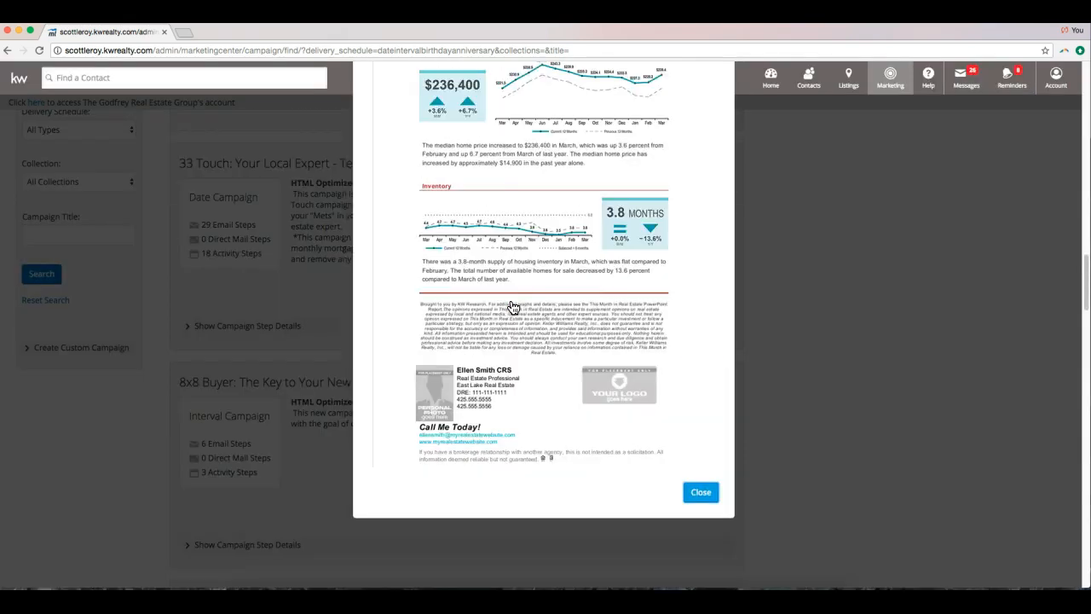
pyautogui.scroll(2, 512, 304)
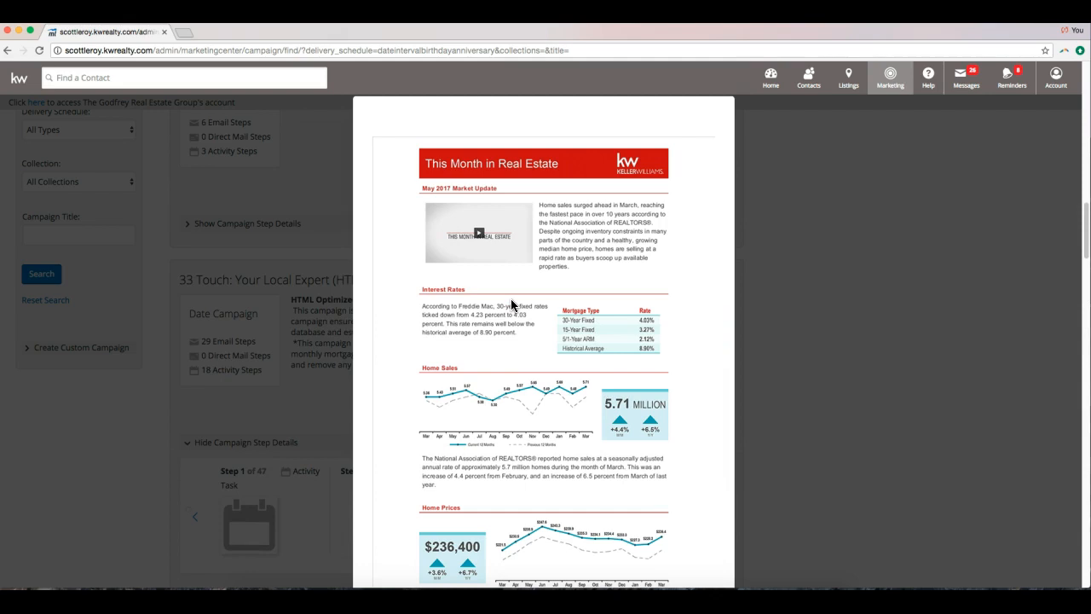
pyautogui.scroll(-8, 511, 298)
pyautogui.scroll(-3, 502, 294)
pyautogui.scroll(15, 499, 298)
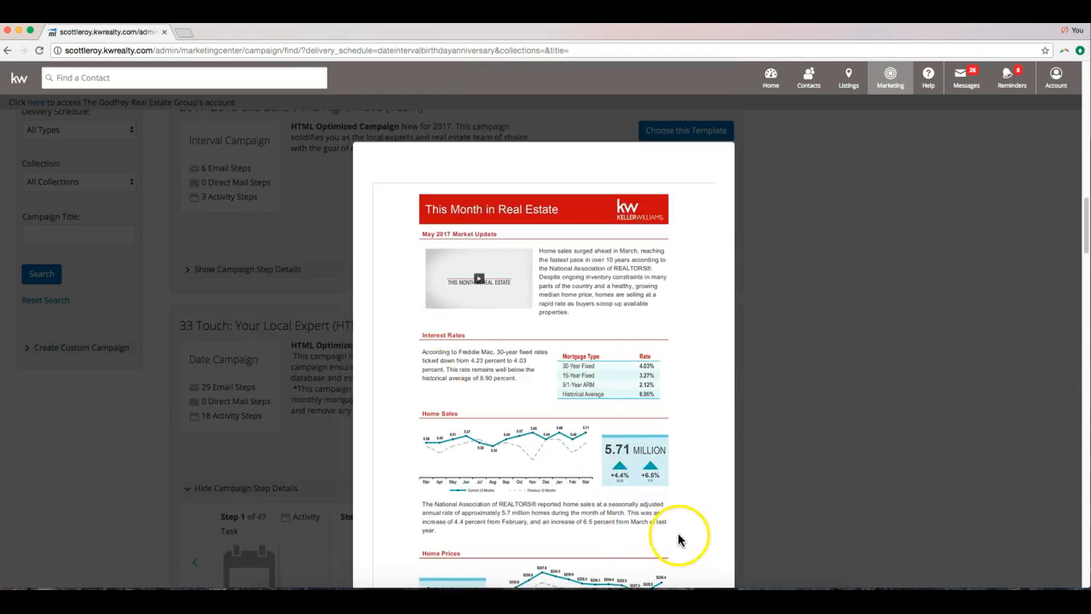
pyautogui.scroll(-10, 410, 492)
pyautogui.click(695, 312)
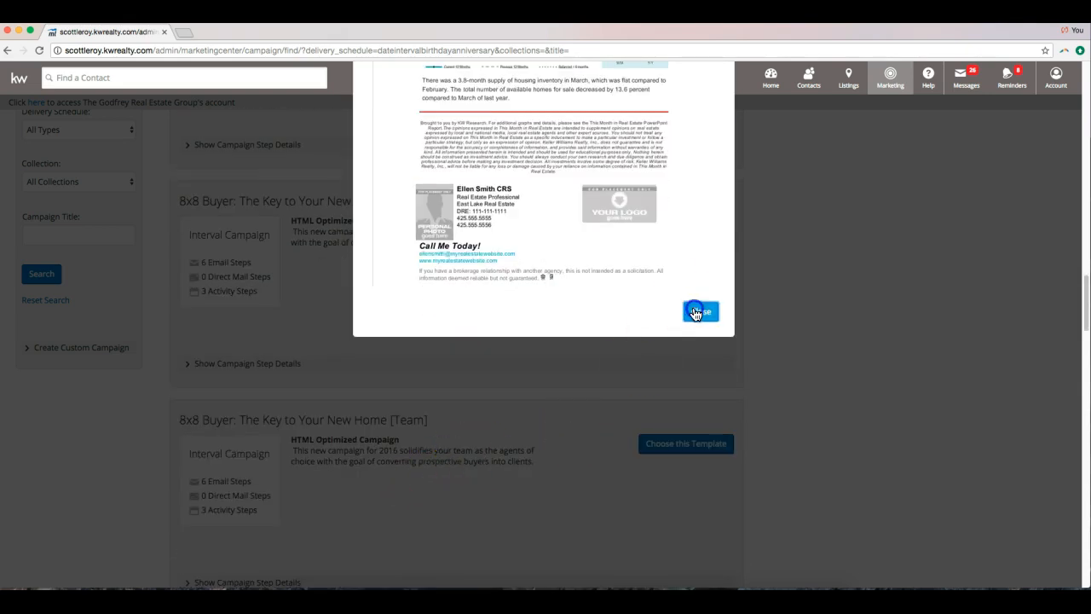
pyautogui.scroll(10, 294, 451)
pyautogui.scroll(-1, 294, 452)
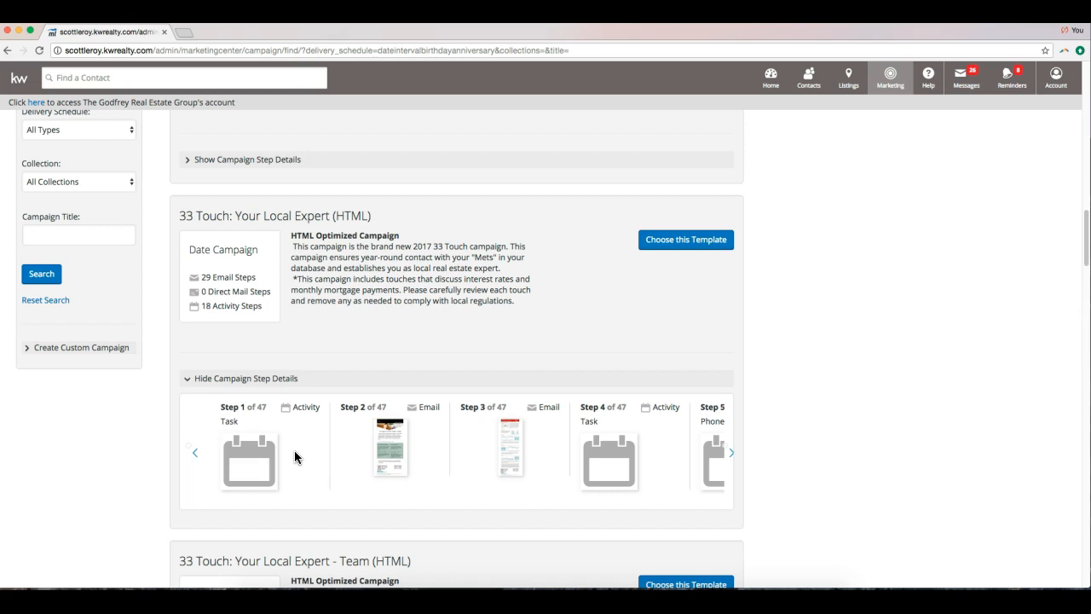
pyautogui.scroll(5, 294, 457)
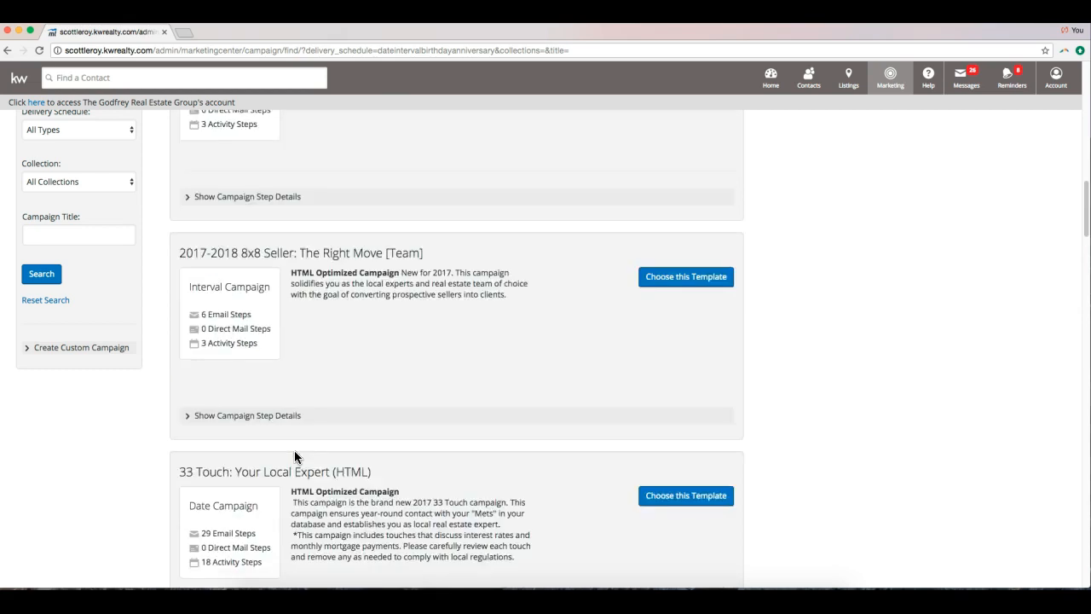
pyautogui.scroll(4, 294, 457)
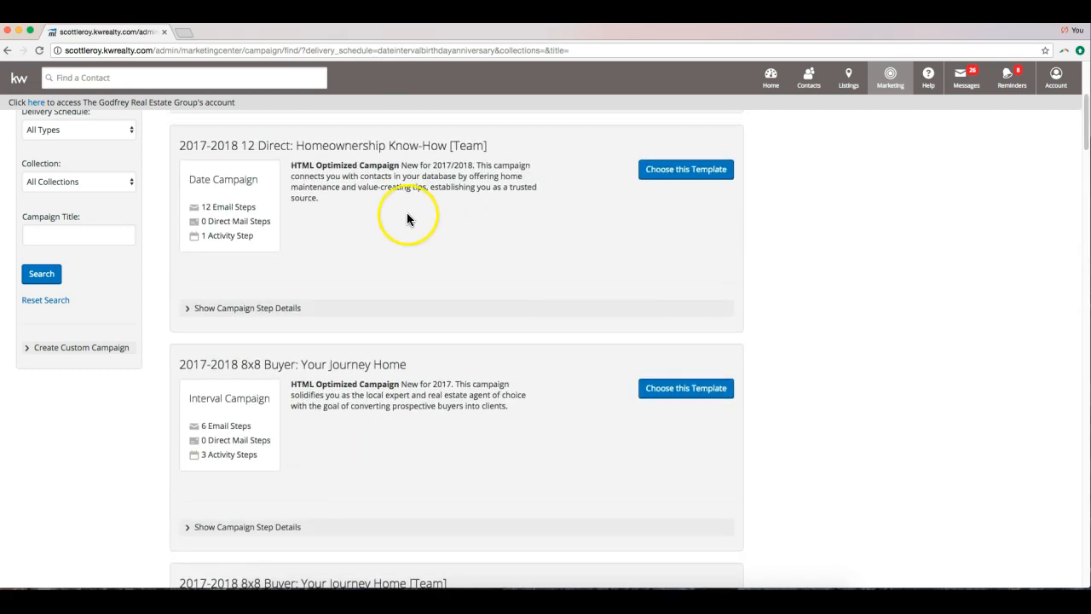
pyautogui.scroll(2, 329, 203)
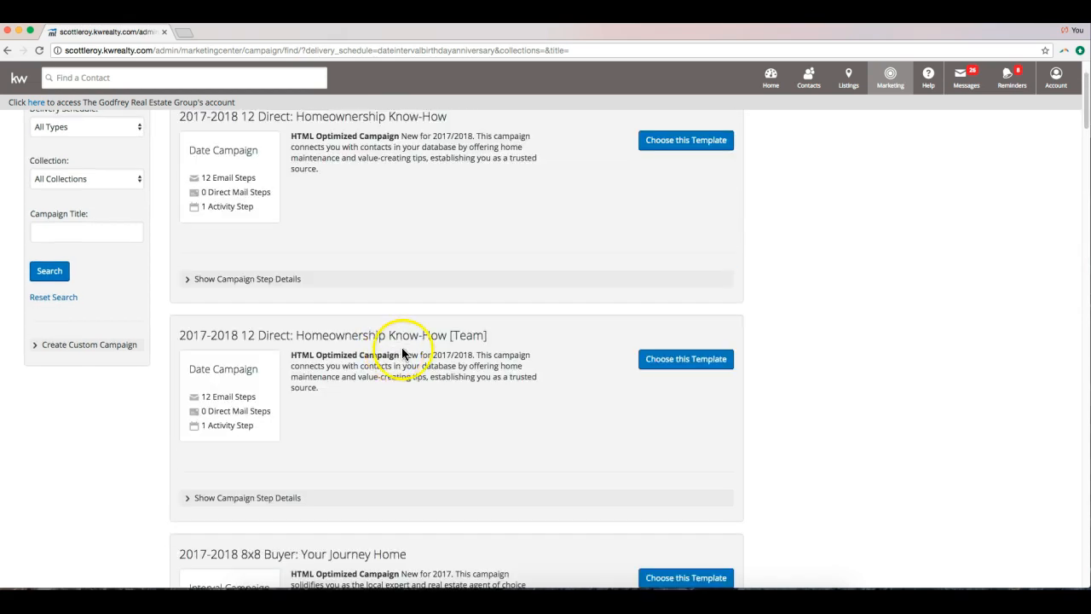
pyautogui.scroll(1, 406, 366)
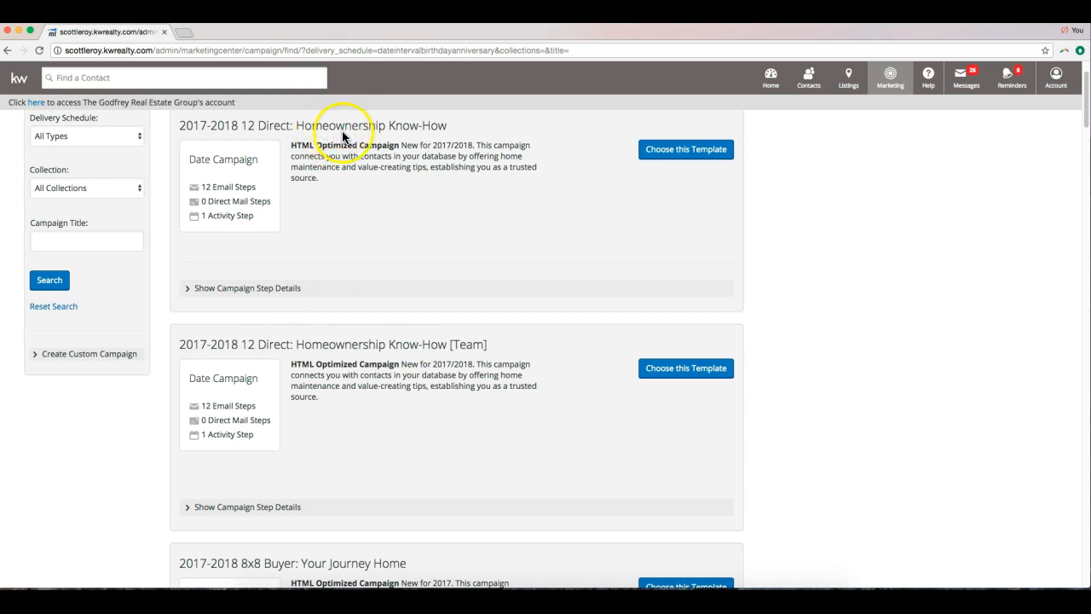
pyautogui.click(269, 298)
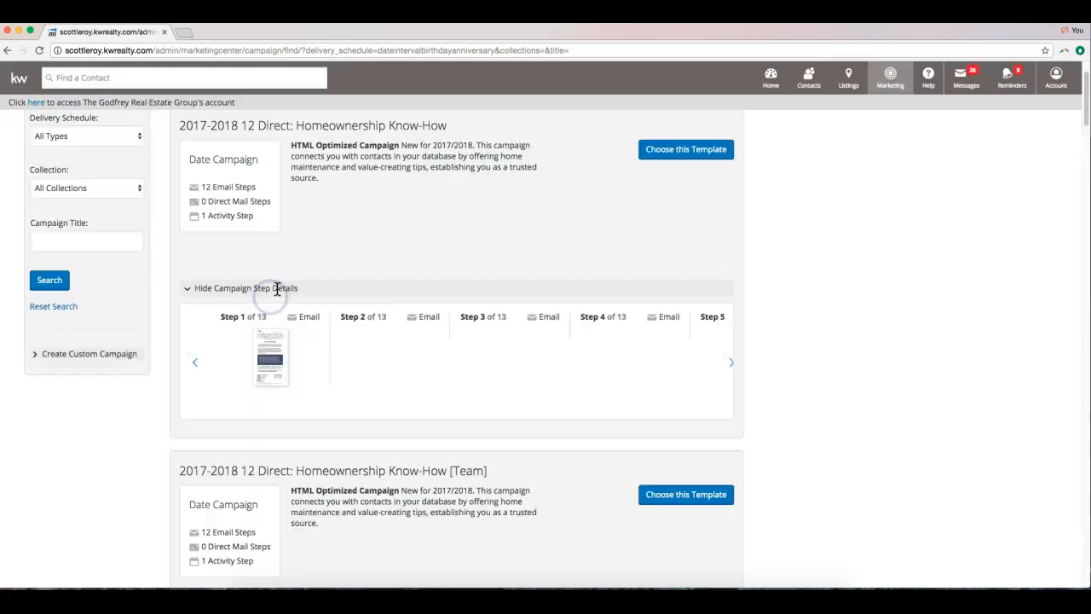
# Preview the 'Is Your Home Smart?' first email of Homeownership Know-How, then close the preview.
pyautogui.click(261, 375)
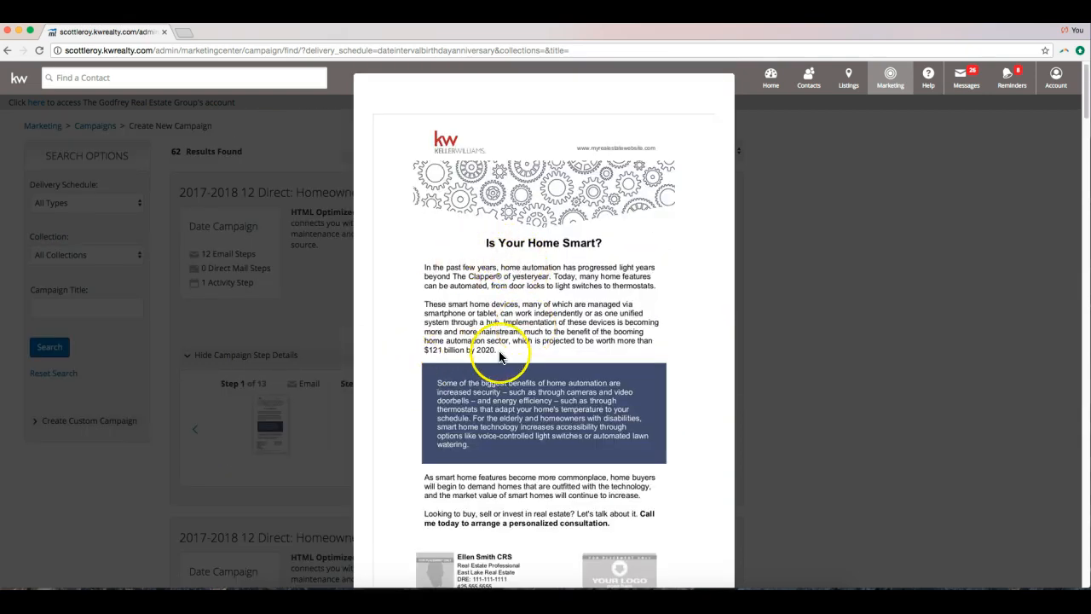
pyautogui.scroll(-2, 502, 357)
pyautogui.scroll(-1, 501, 358)
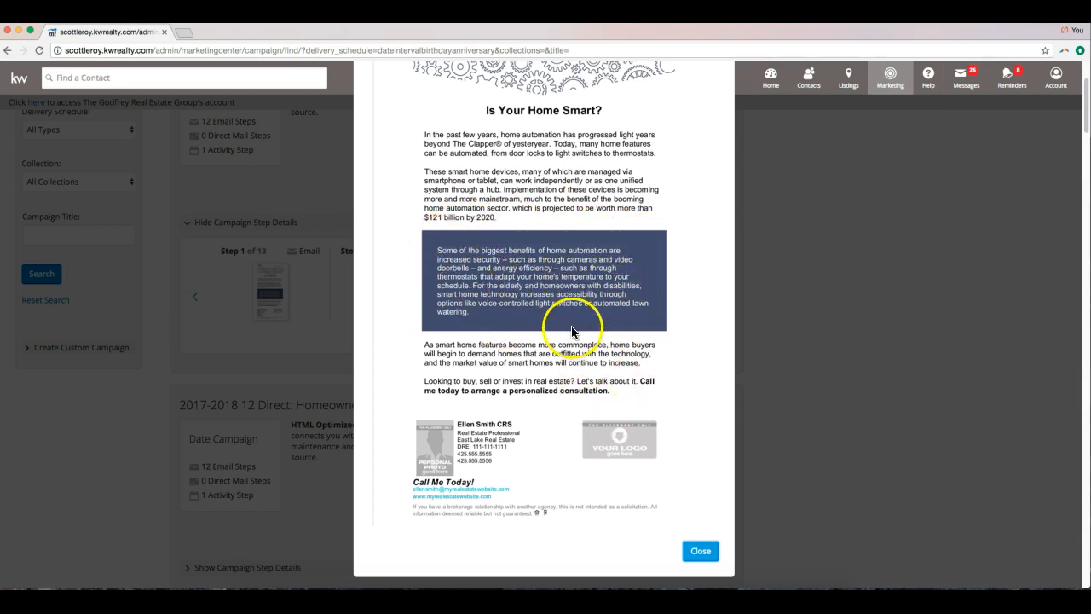
pyautogui.click(701, 551)
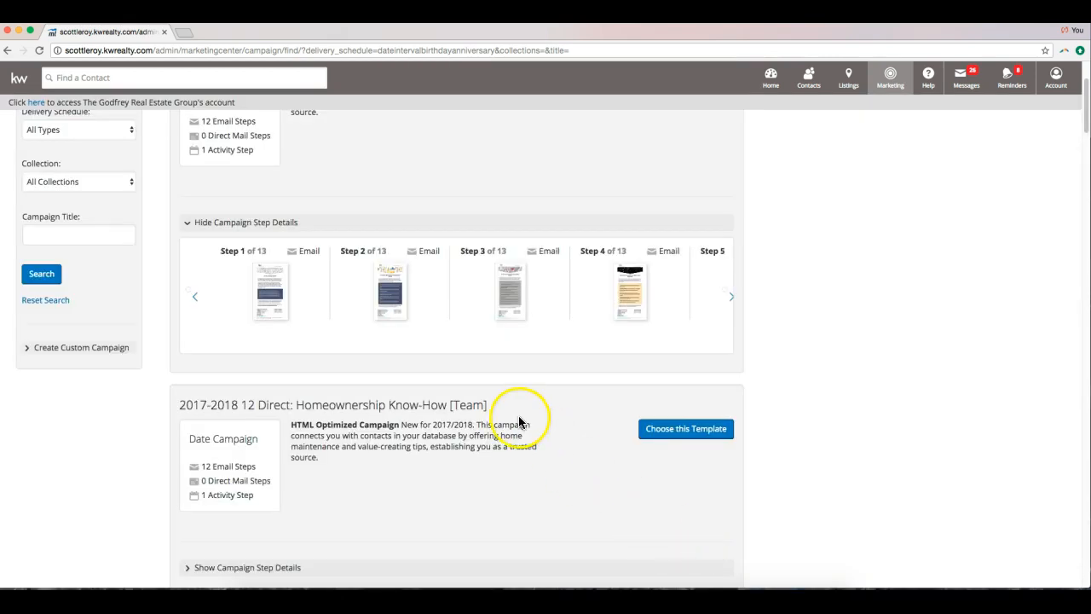
pyautogui.scroll(-1, 516, 419)
pyautogui.scroll(2, 512, 418)
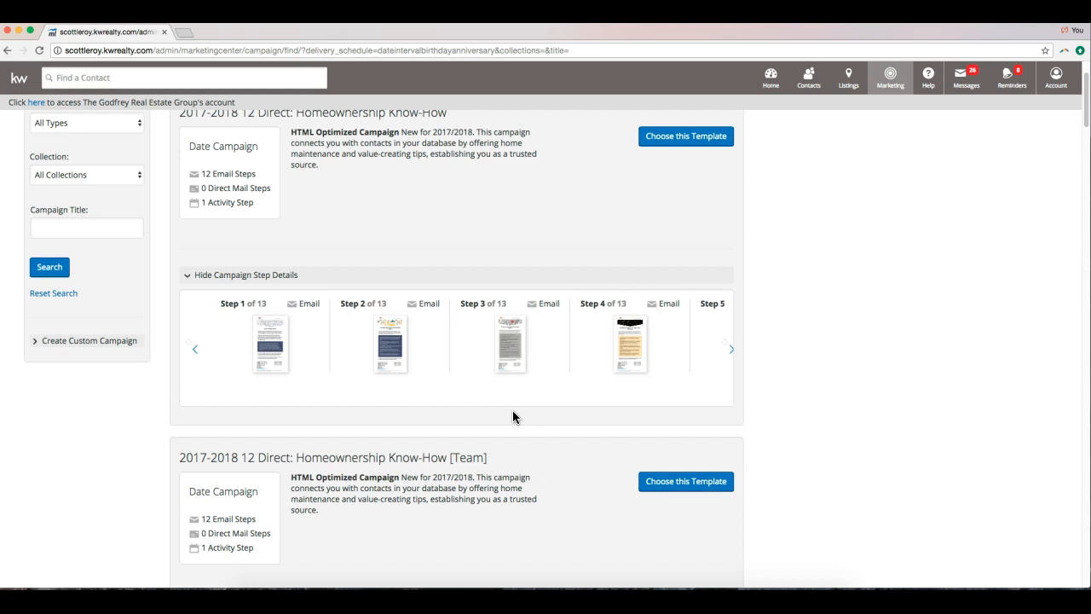
# Further down the list, expand the step details of 8x8 Buyer: Info You Can Rely On - Team (HTML).
pyautogui.scroll(-10, 512, 410)
pyautogui.scroll(-4, 509, 416)
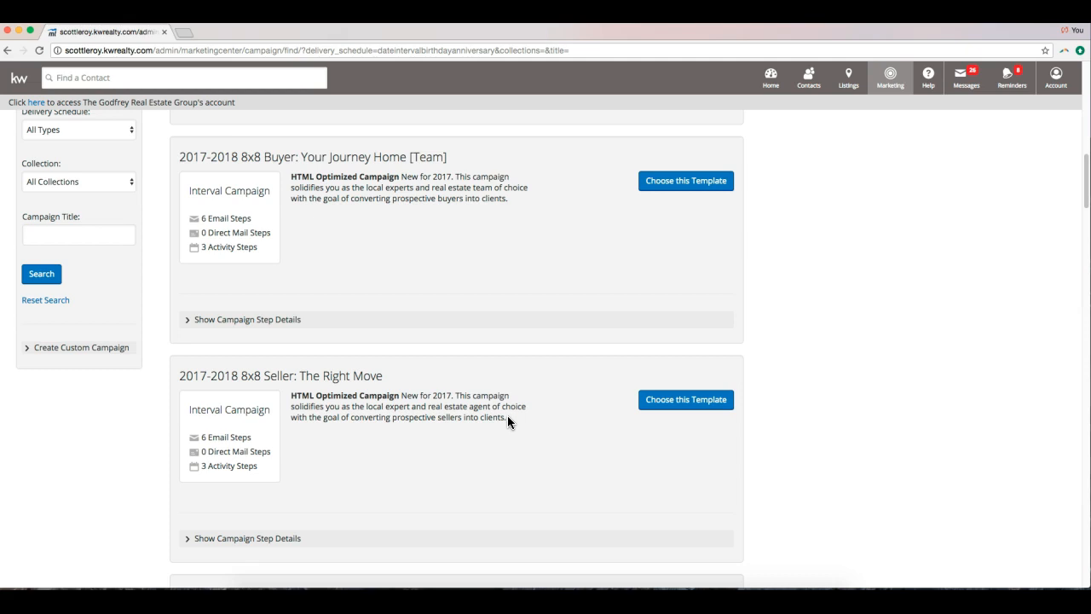
pyautogui.scroll(-20, 524, 421)
pyautogui.scroll(-6, 523, 420)
pyautogui.scroll(-3, 523, 420)
pyautogui.scroll(-12, 523, 420)
pyautogui.scroll(-12, 523, 420)
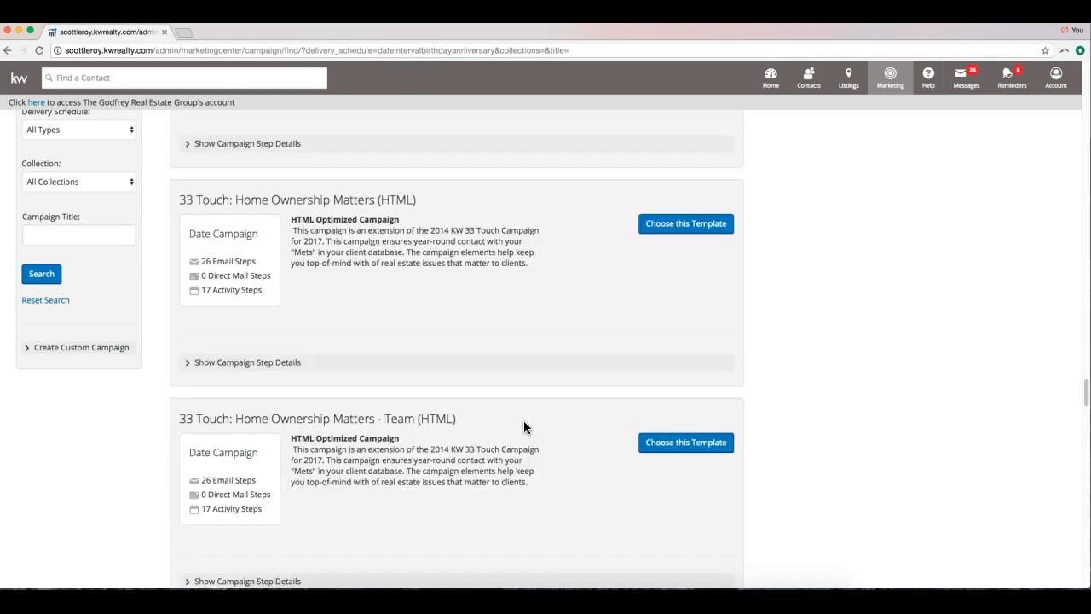
pyautogui.scroll(-10, 523, 420)
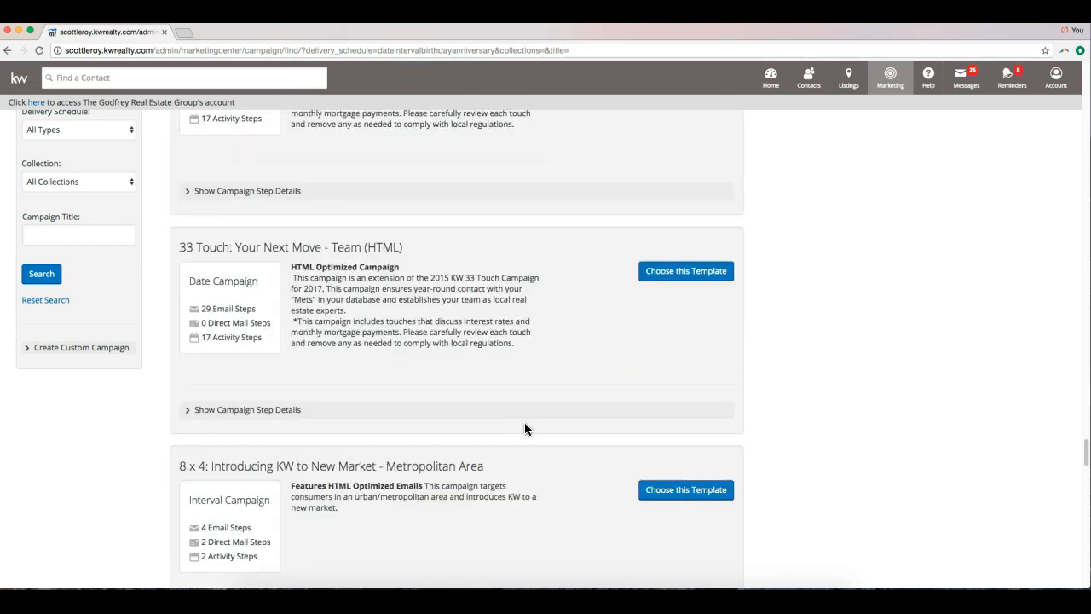
pyautogui.scroll(-5, 524, 422)
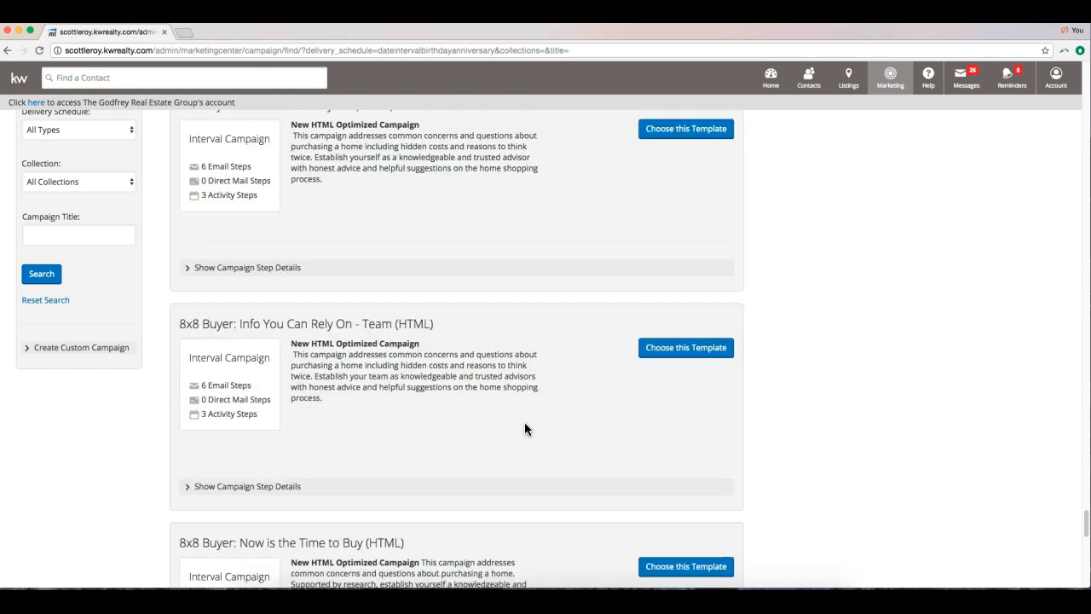
pyautogui.click(232, 411)
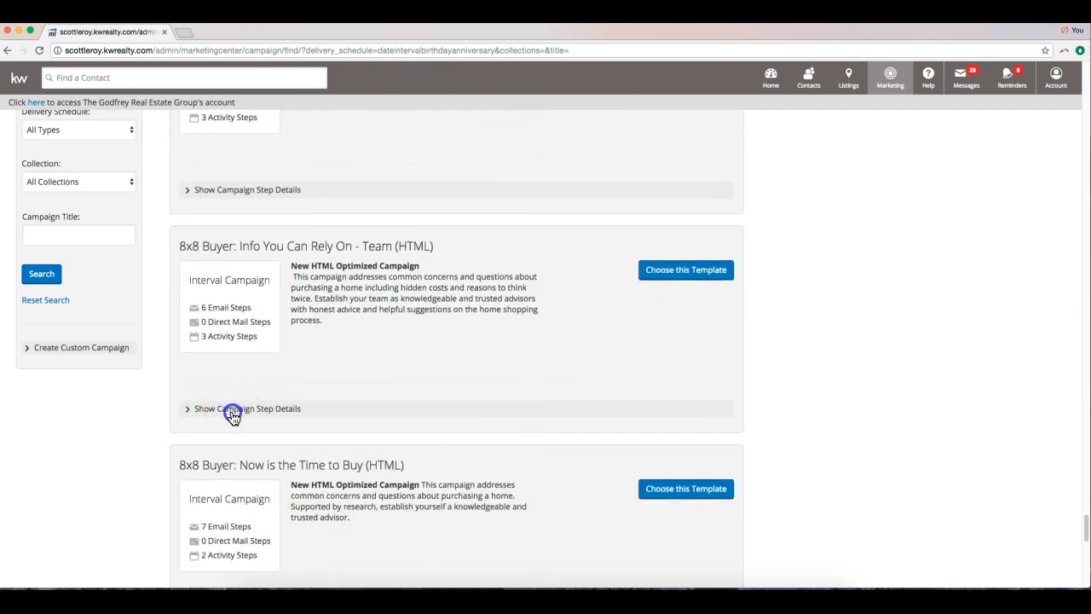
pyautogui.scroll(-1, 205, 420)
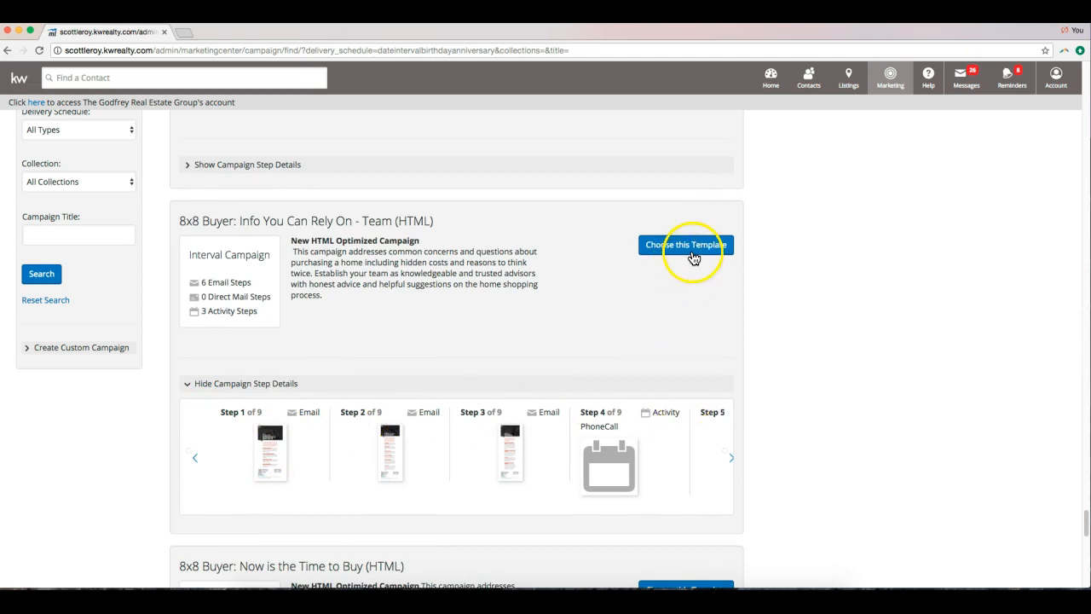
pyautogui.scroll(-3, 507, 387)
# Scroll the template list down to Mobile App Campaign (HTML), the interval template with 5 email steps.
pyautogui.scroll(-15, 507, 388)
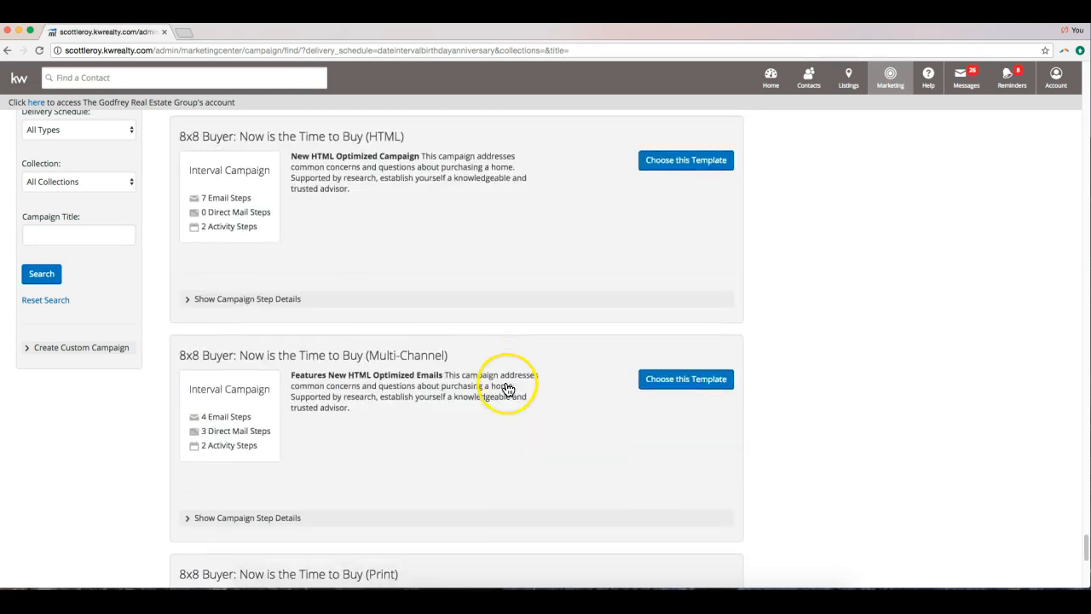
pyautogui.scroll(-15, 506, 390)
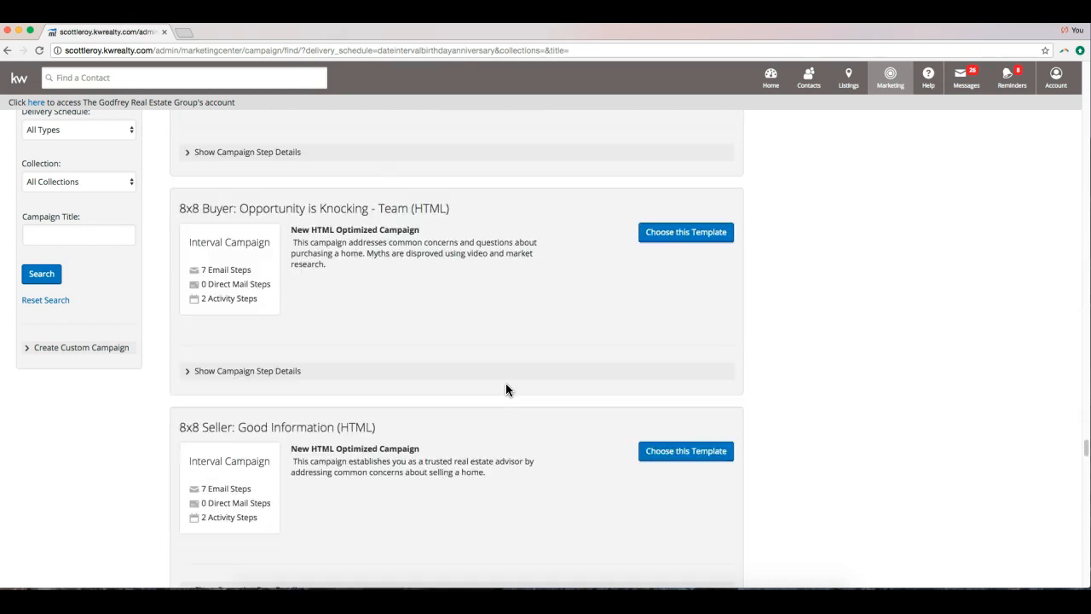
pyautogui.scroll(-10, 505, 390)
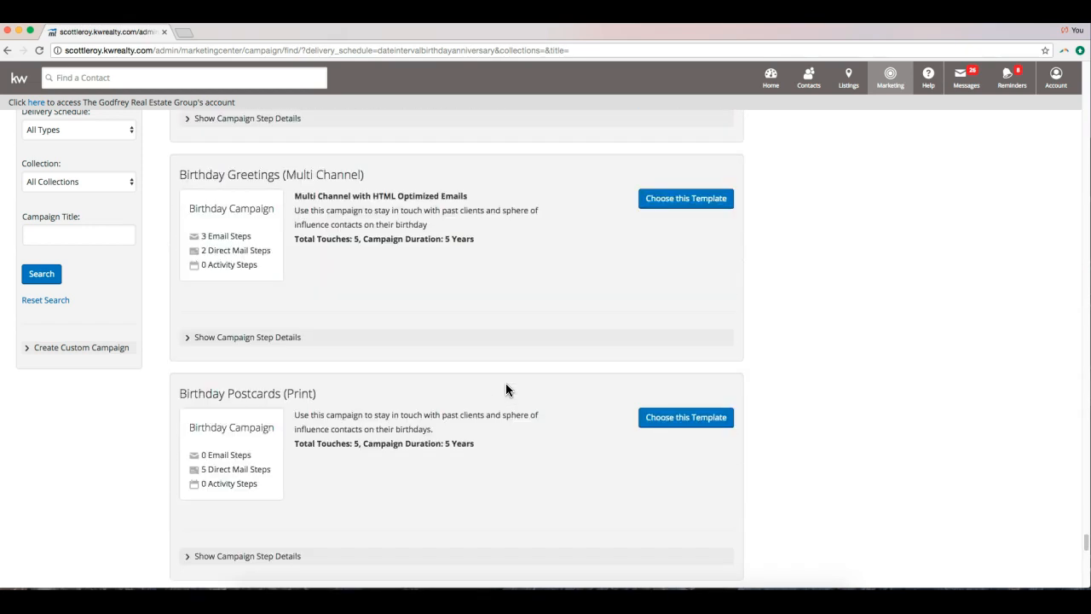
pyautogui.scroll(3, 505, 389)
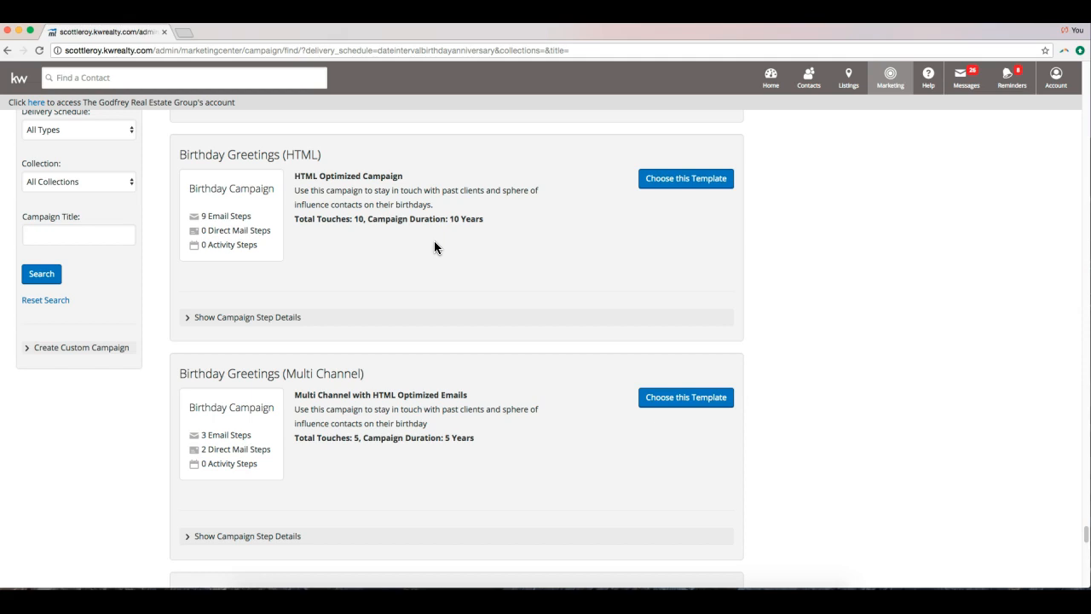
pyautogui.scroll(-10, 433, 240)
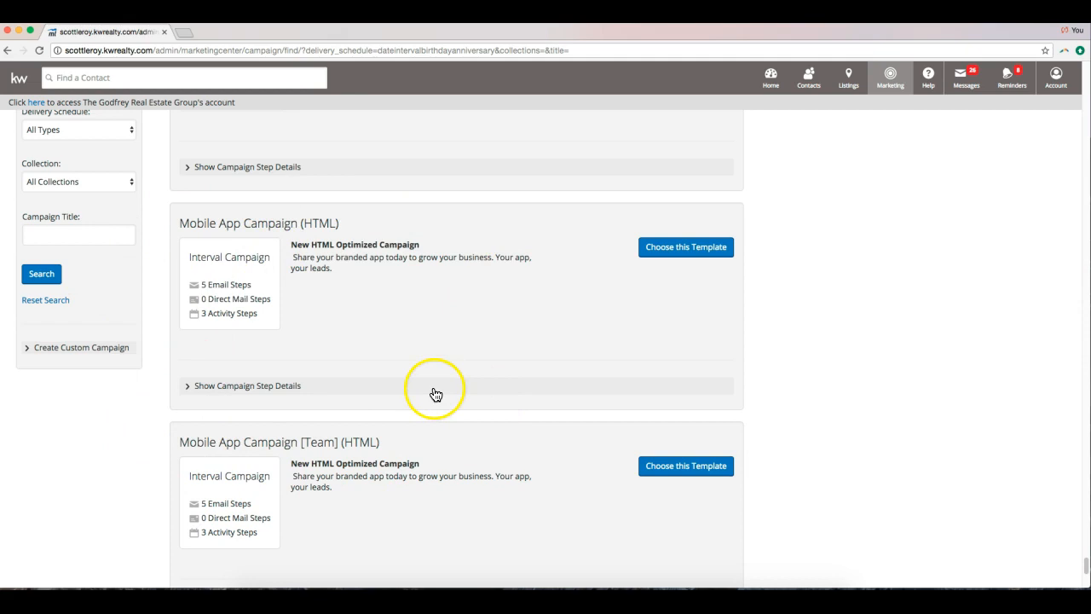
# Expand Mobile App Campaign (HTML) steps, preview its Step 1 email, then close the preview.
pyautogui.click(244, 391)
pyautogui.scroll(-1, 314, 402)
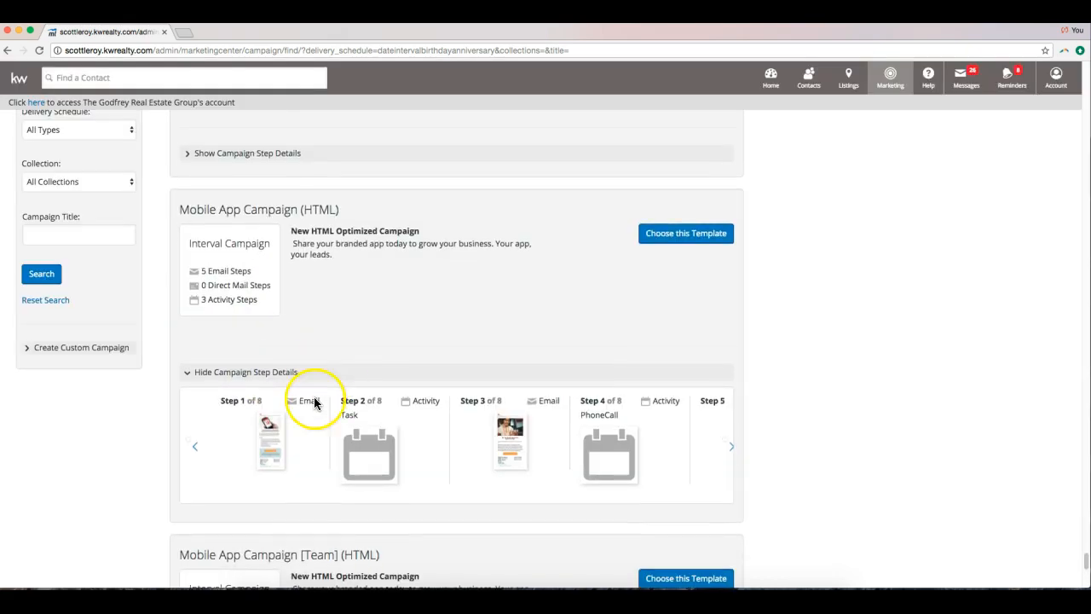
pyautogui.click(249, 443)
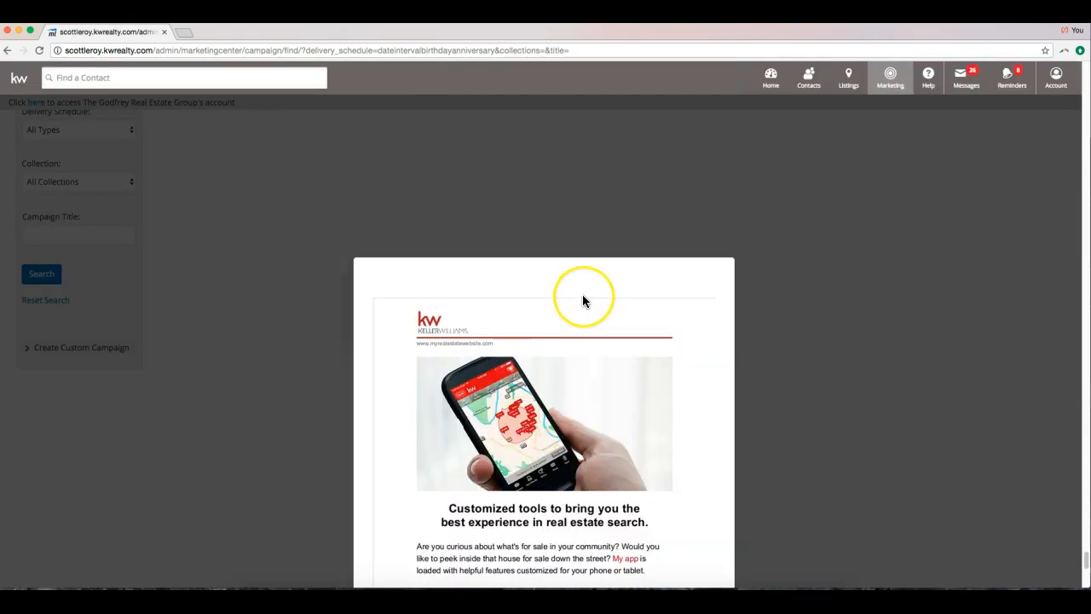
pyautogui.scroll(-4, 584, 300)
pyautogui.scroll(2, 583, 300)
pyautogui.scroll(-3, 578, 309)
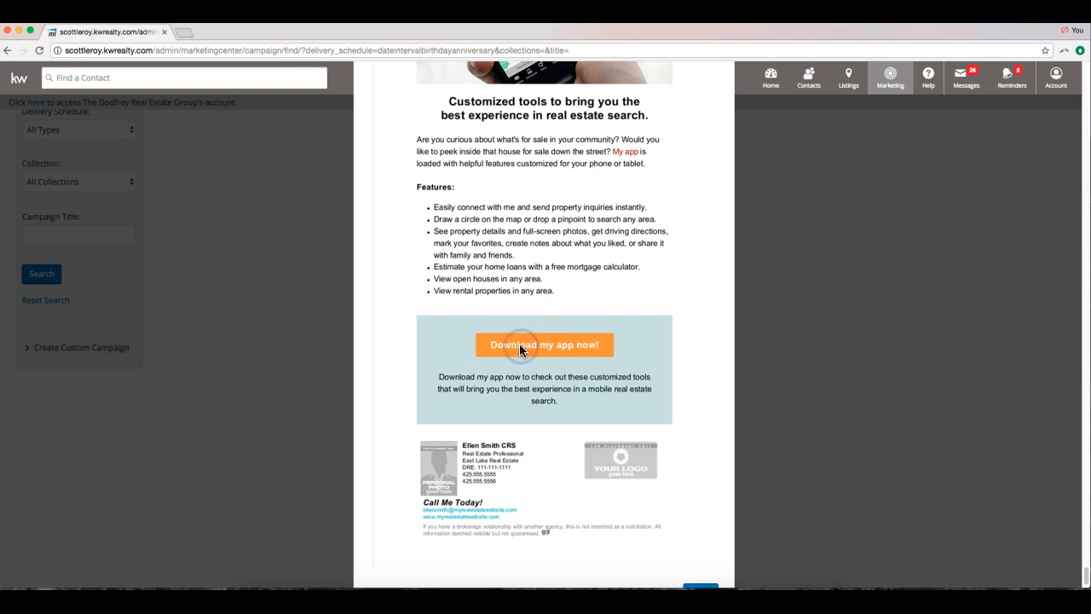
pyautogui.click(280, 312)
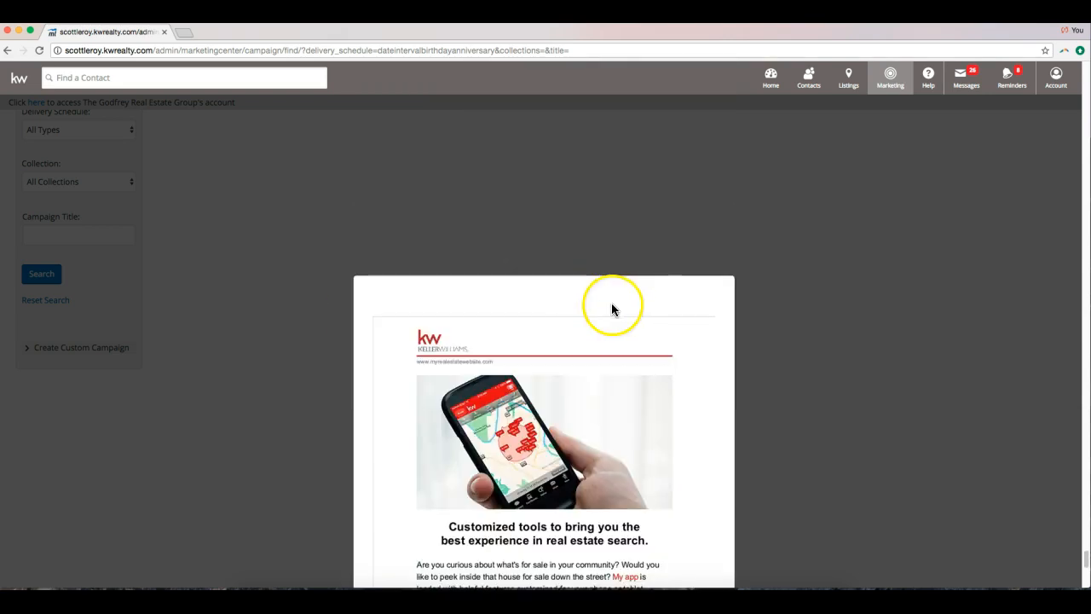
pyautogui.scroll(-5, 748, 268)
pyautogui.click(701, 564)
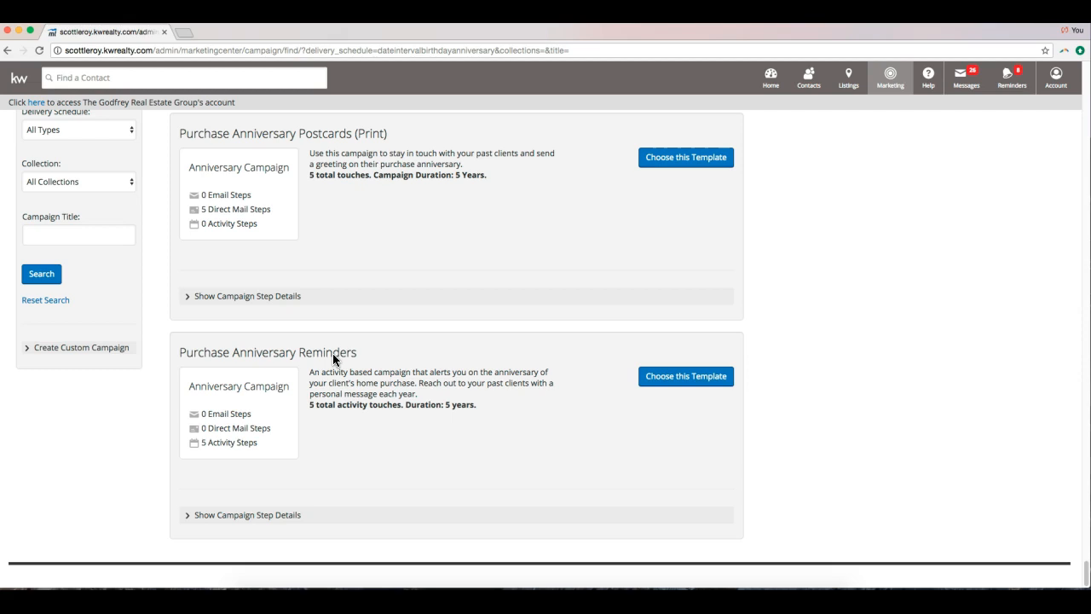
# Scroll from the top of the results down to 33 Touch: Home Ownership Matters (HTML).
pyautogui.scroll(10, 333, 359)
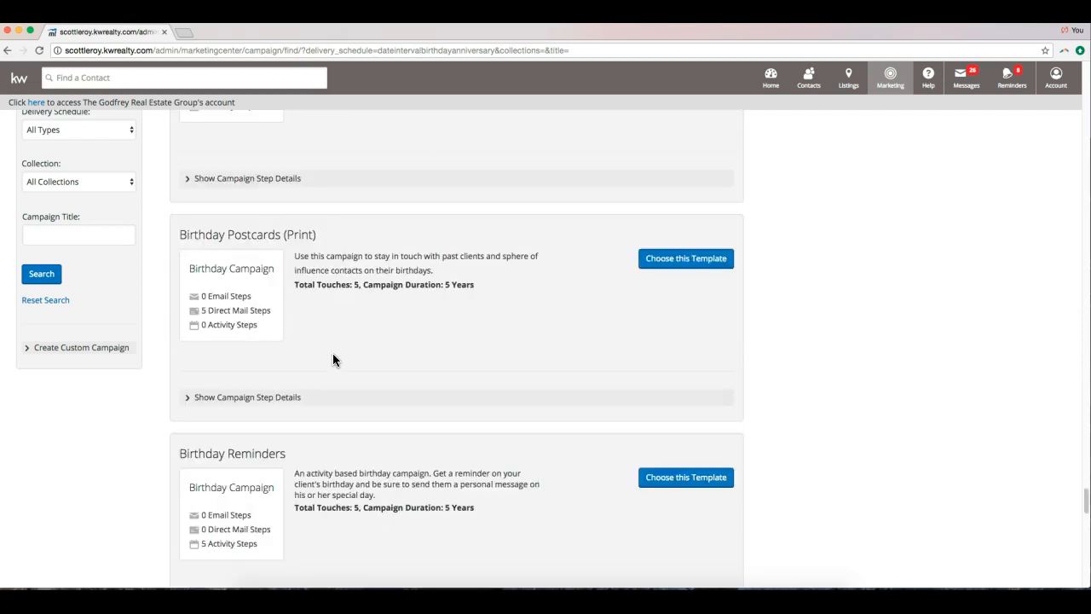
pyautogui.scroll(10, 333, 359)
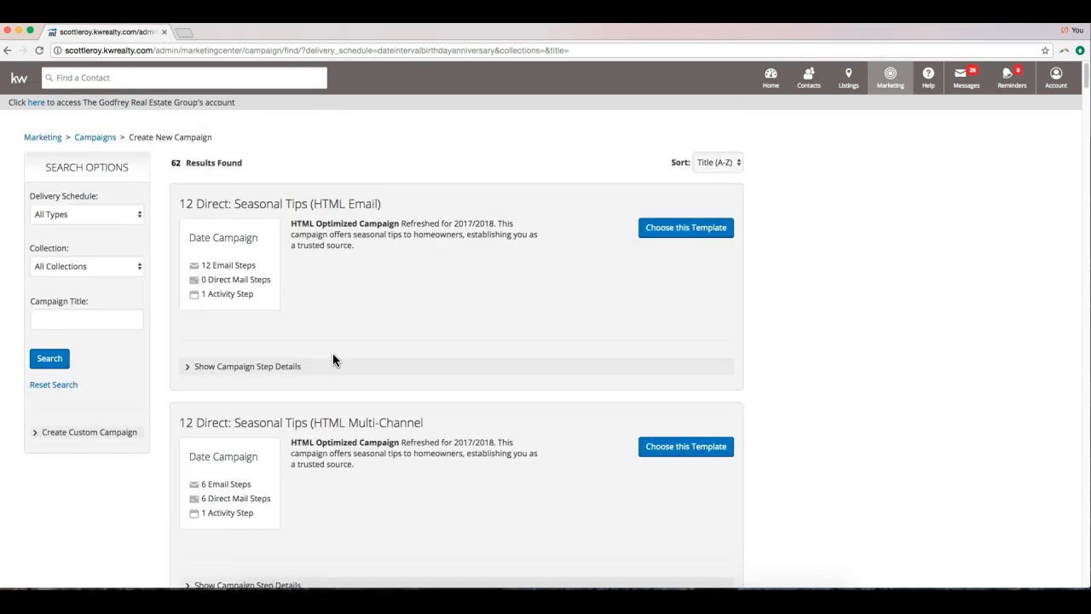
pyautogui.scroll(-10, 334, 359)
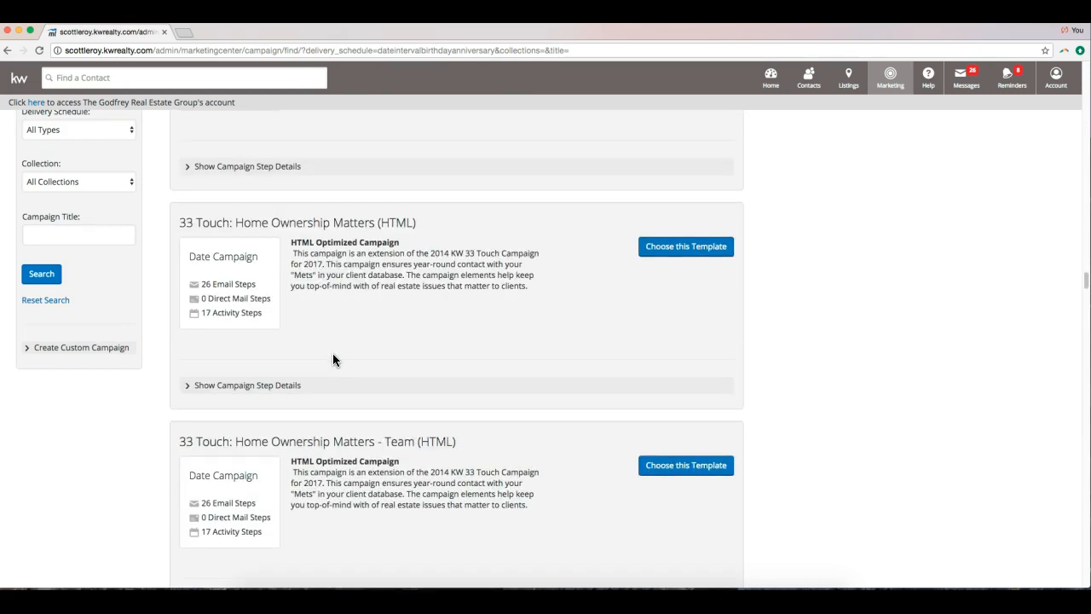
pyautogui.scroll(1, 333, 359)
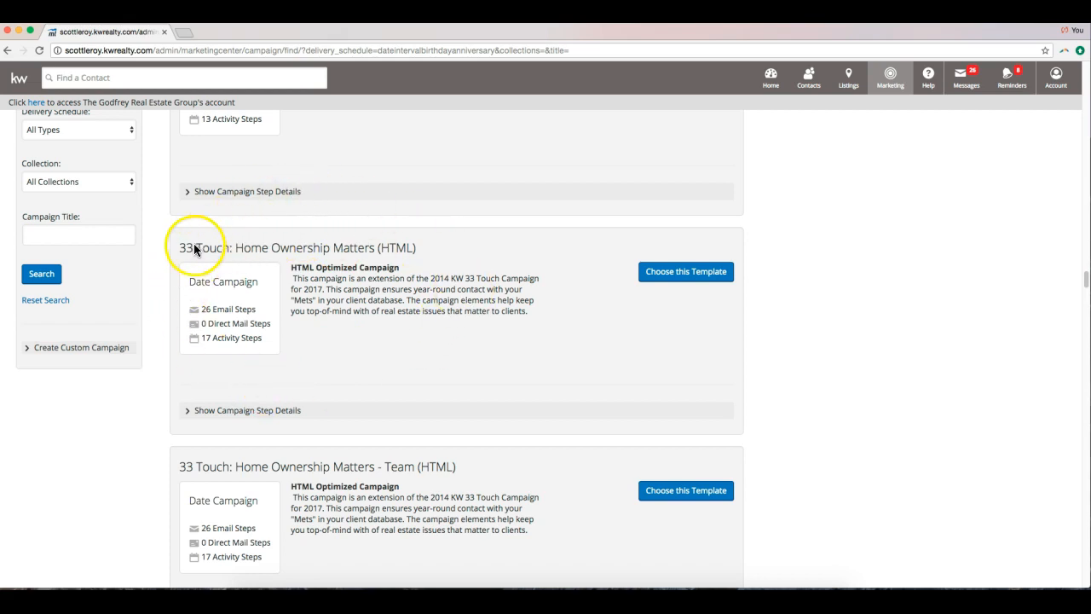
pyautogui.scroll(-1, 332, 243)
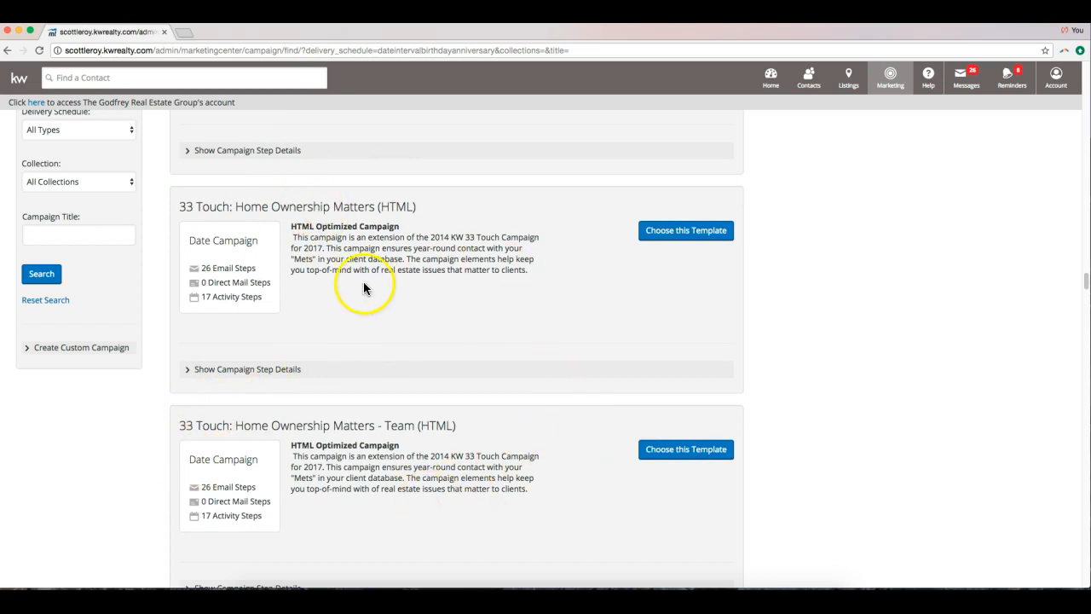
# Choose the 33 Touch: Home Ownership Matters (HTML) template and cancel editing its activity step.
pyautogui.click(683, 232)
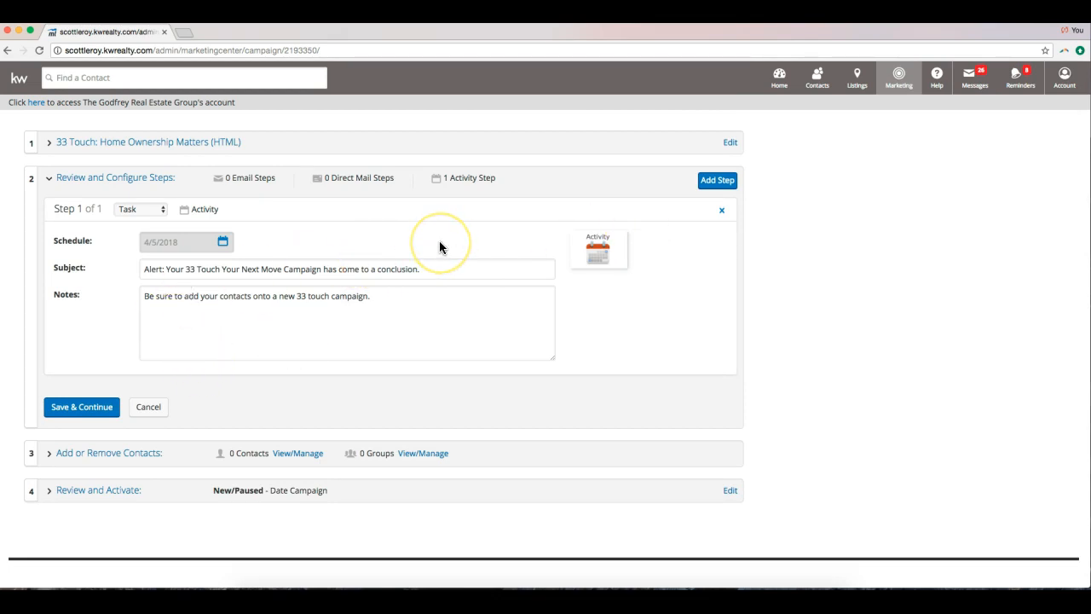
pyautogui.click(160, 414)
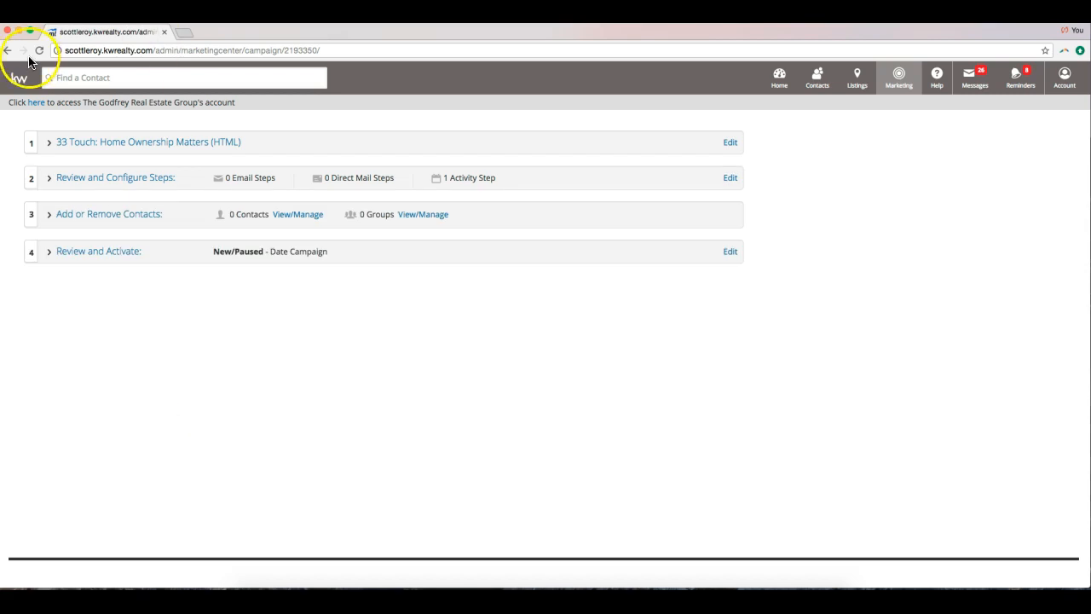
pyautogui.click(8, 51)
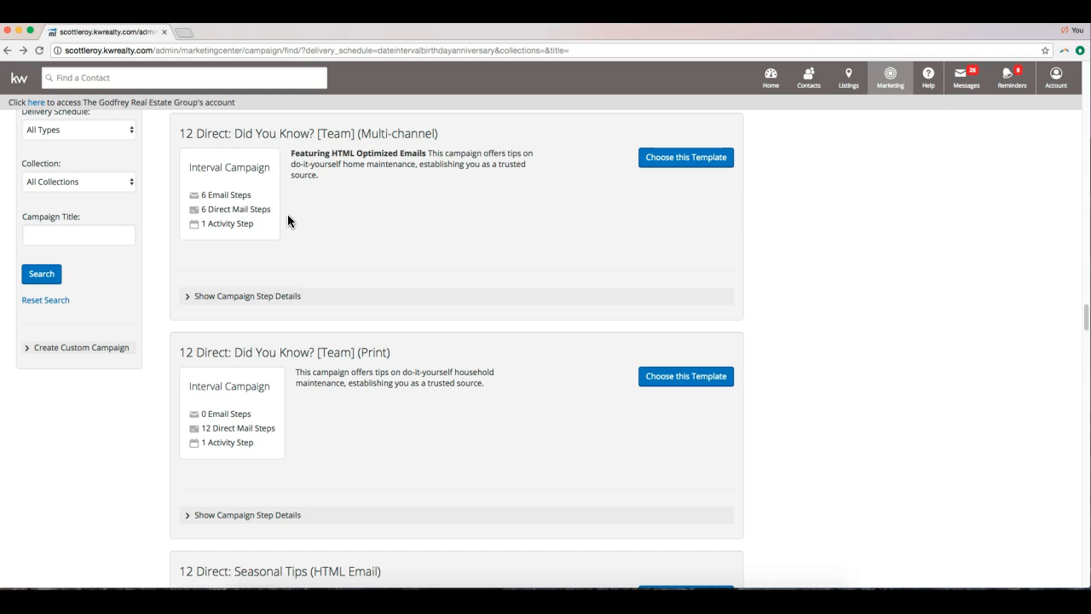
pyautogui.scroll(5, 304, 223)
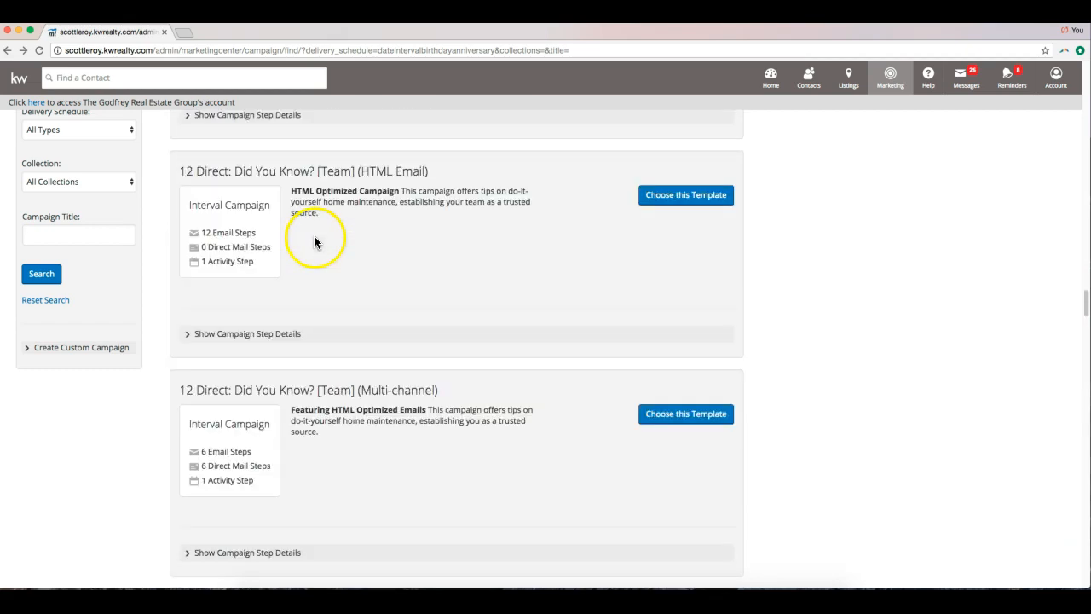
pyautogui.scroll(5, 318, 240)
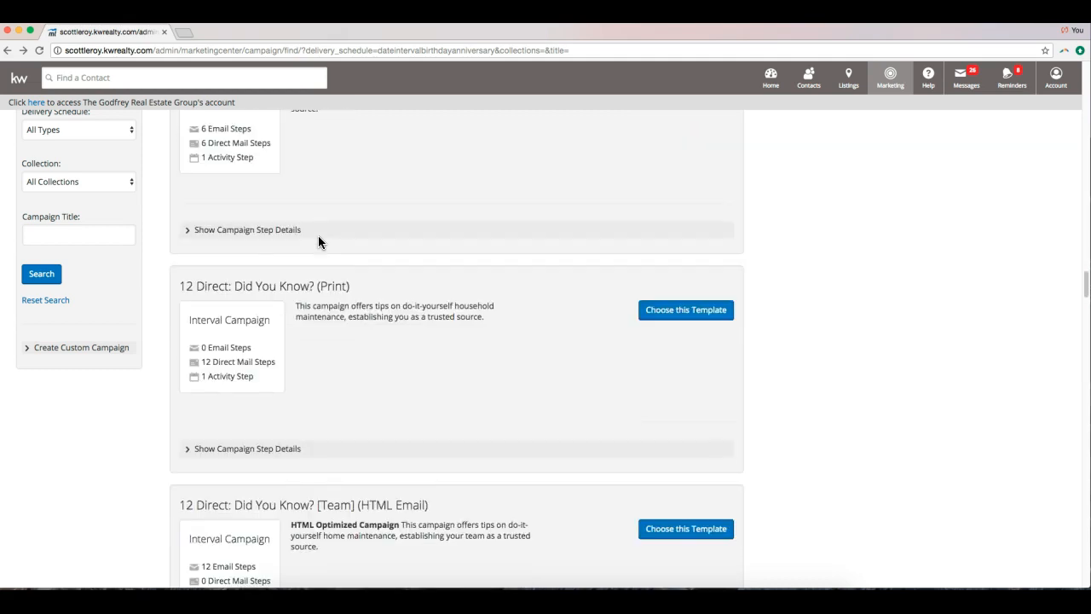
pyautogui.scroll(-8, 317, 240)
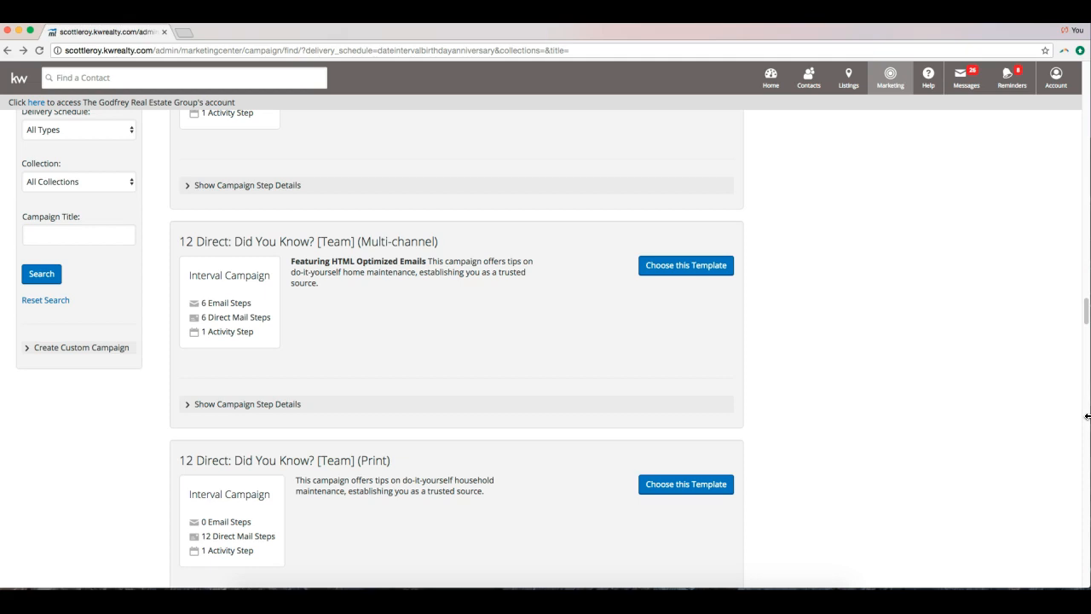
pyautogui.scroll(2, 620, 335)
pyautogui.scroll(5, 618, 339)
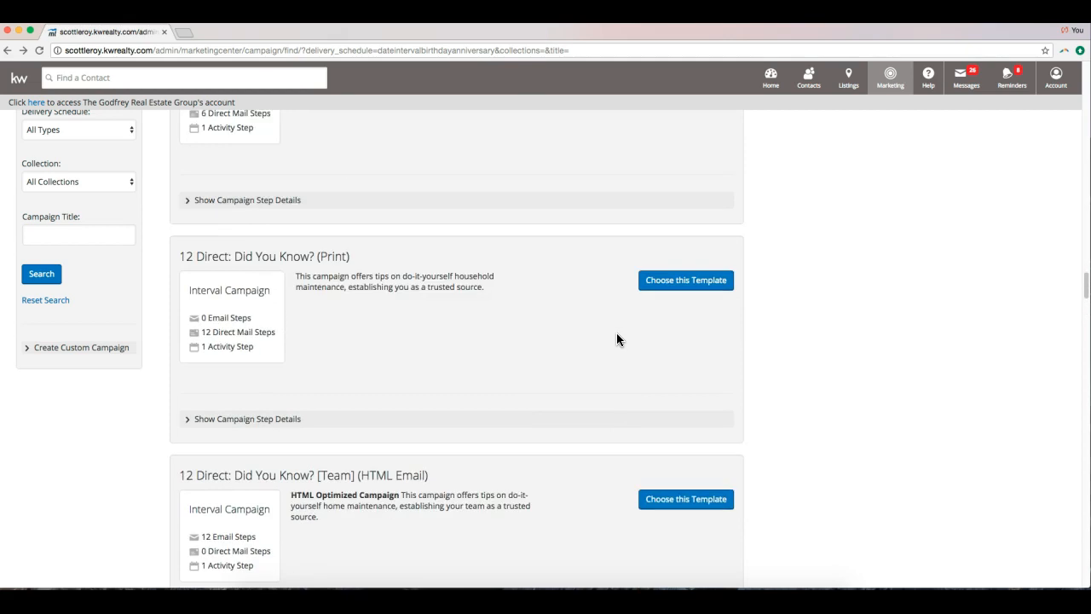
pyautogui.scroll(1, 618, 339)
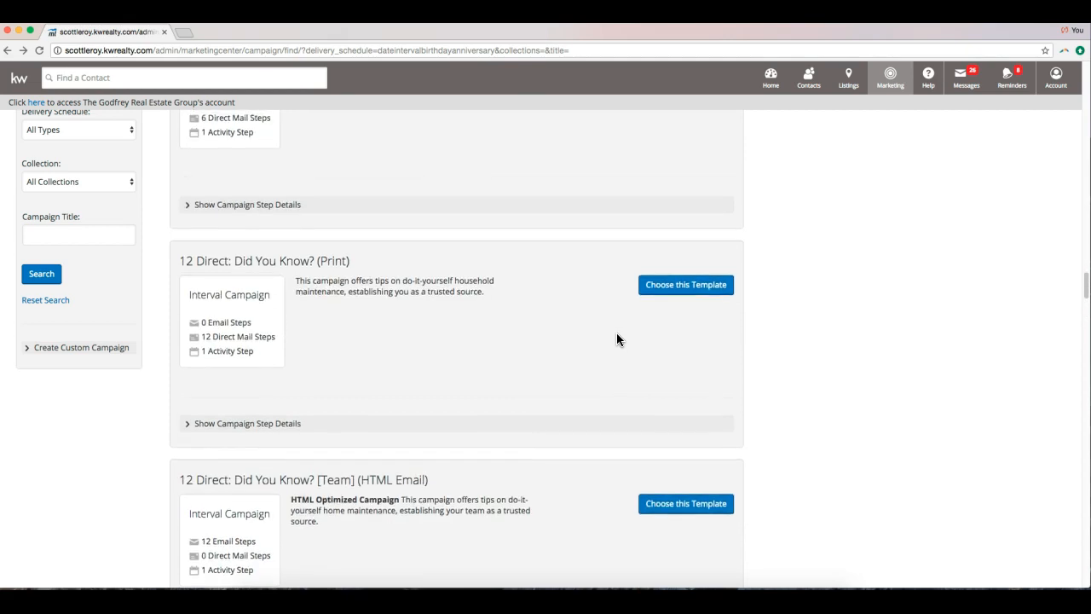
pyautogui.scroll(2, 618, 339)
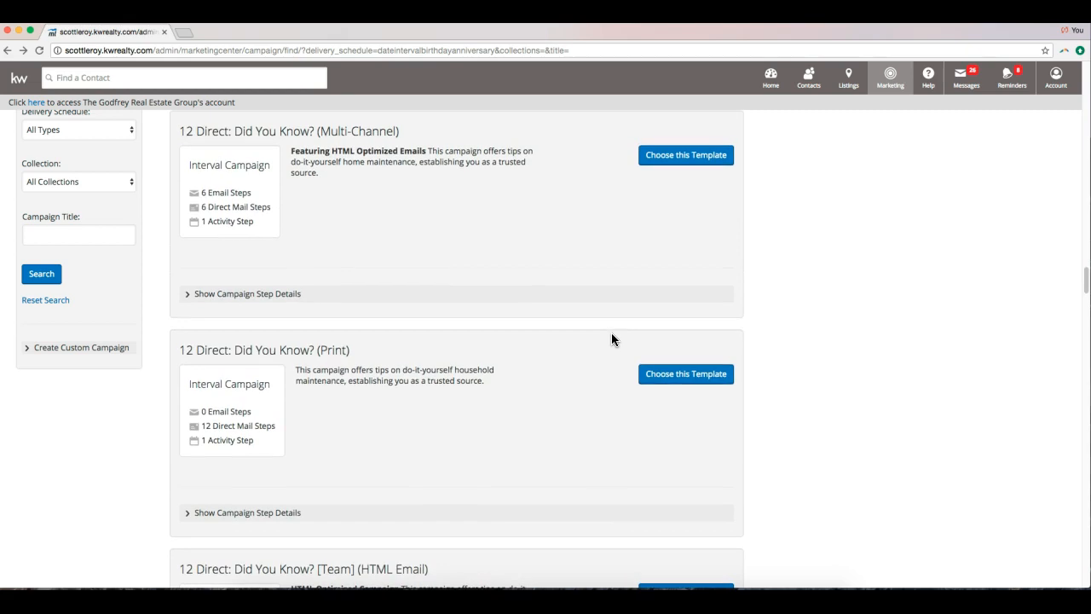
pyautogui.scroll(1, 611, 333)
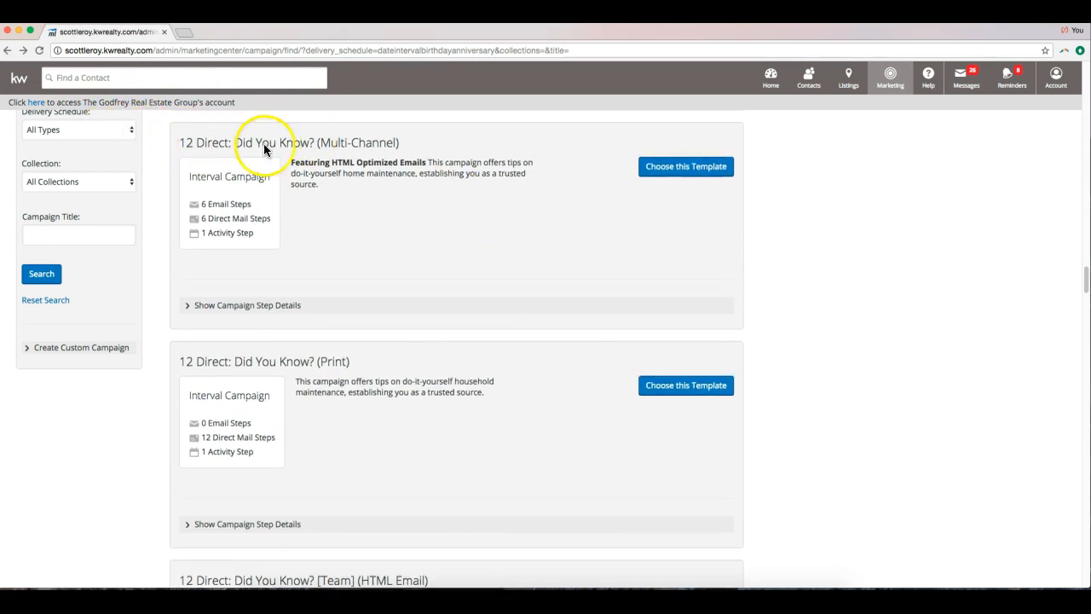
pyautogui.scroll(6, 445, 181)
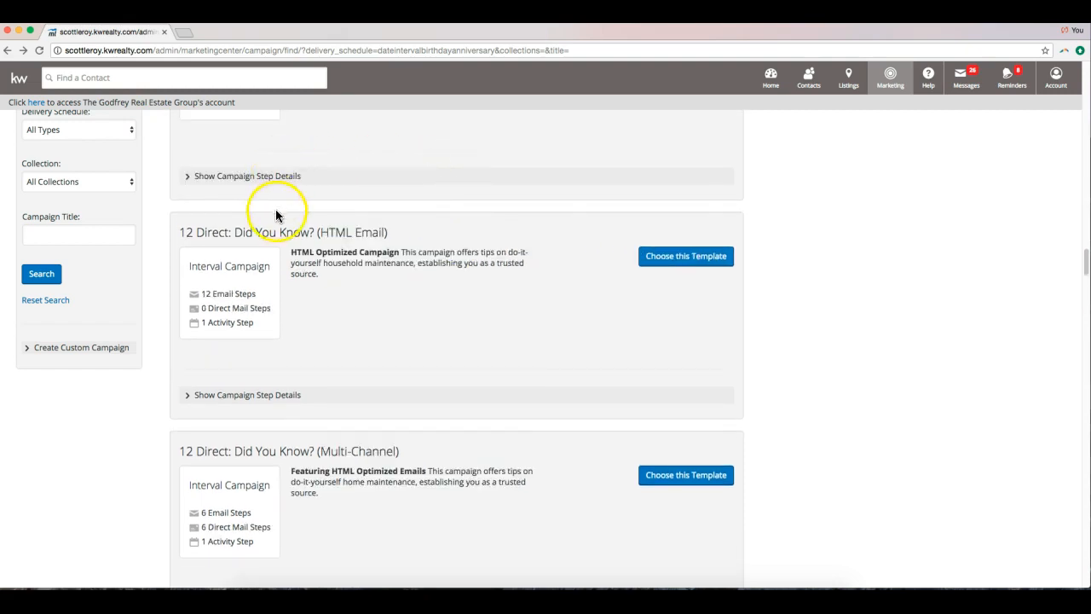
# Choose the 12 Direct: Did You Know? (HTML Email) template, collapse its steps, and expand the campaign name.
pyautogui.click(694, 260)
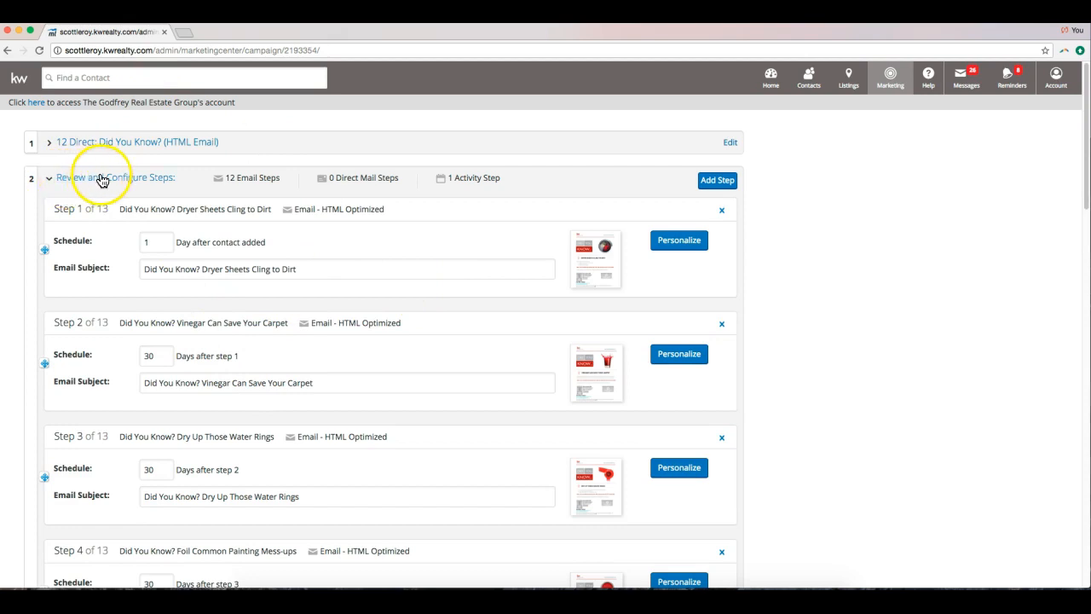
pyautogui.click(151, 177)
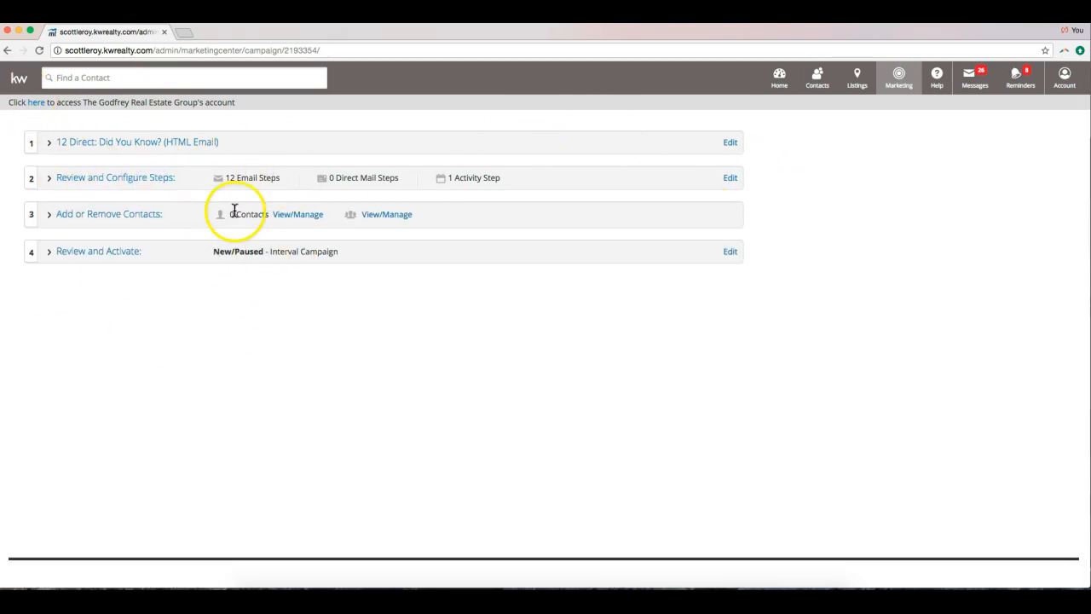
pyautogui.click(144, 141)
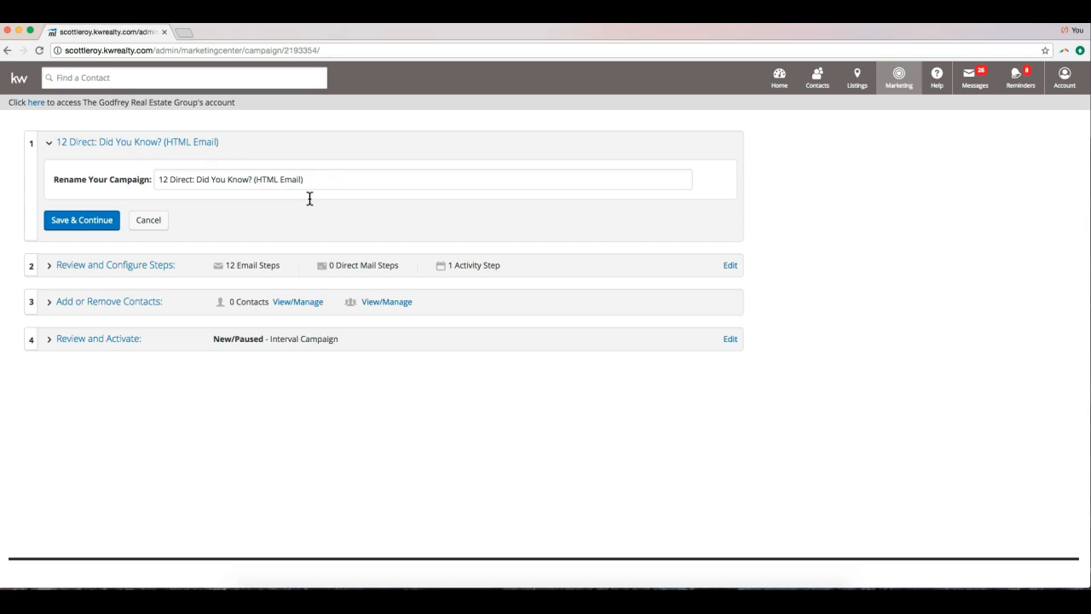
# Append ' - Past Buyers' to the campaign name, save it, and show its email steps.
pyautogui.click(329, 182)
pyautogui.write('-')
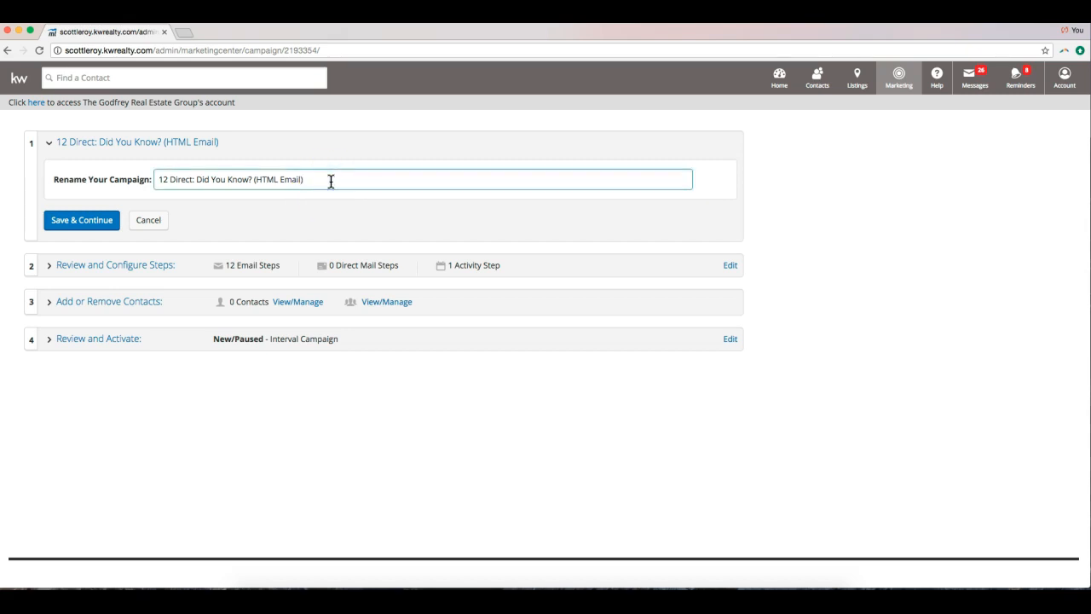
pyautogui.write(' P')
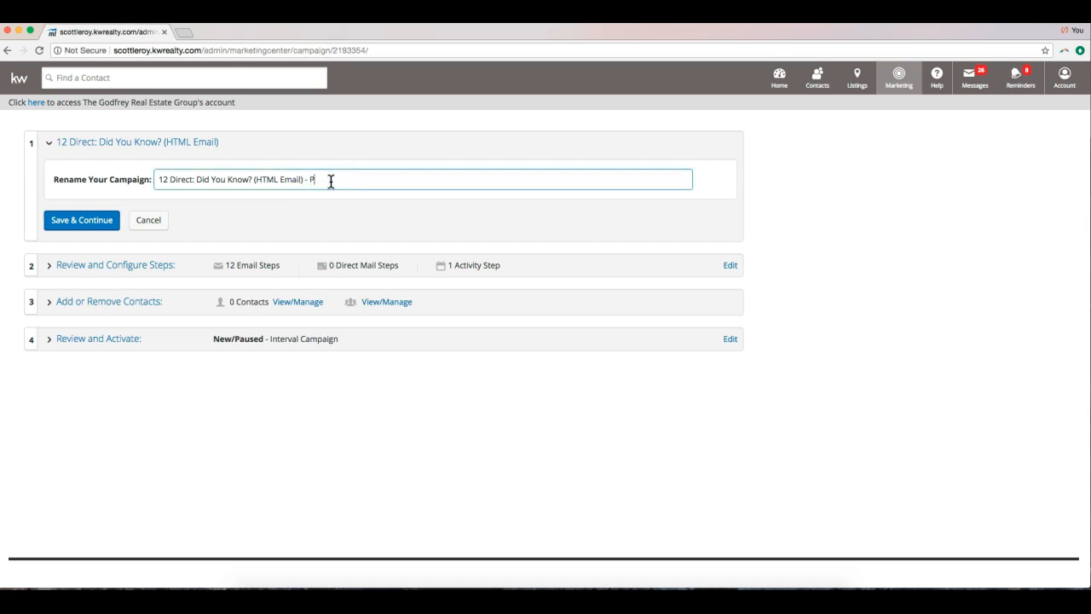
pyautogui.write('ast Buyers')
pyautogui.click(82, 220)
pyautogui.click(96, 227)
pyautogui.click(96, 227)
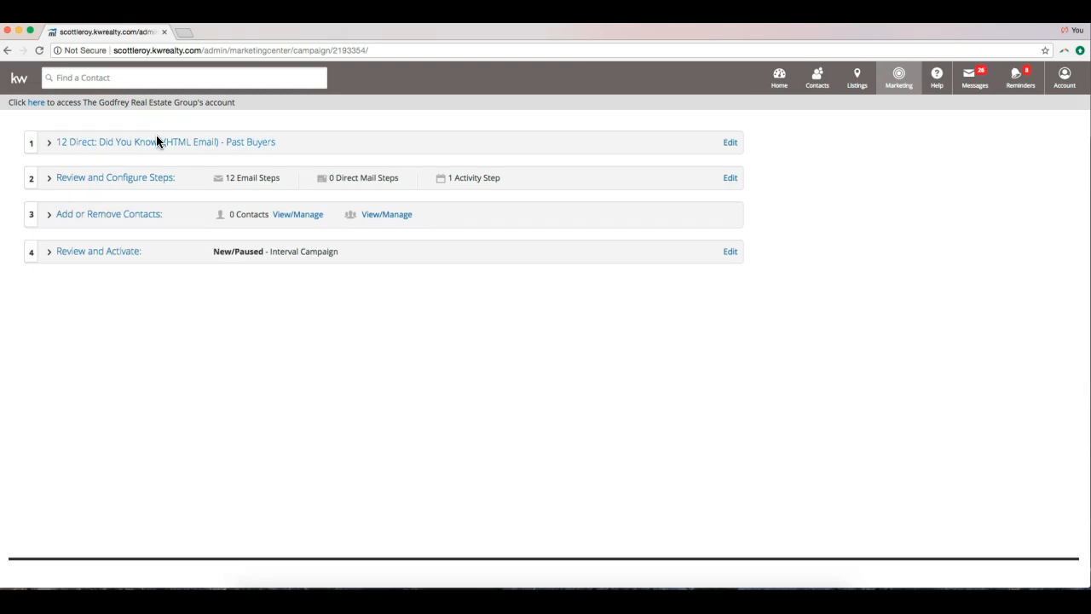
pyautogui.click(100, 186)
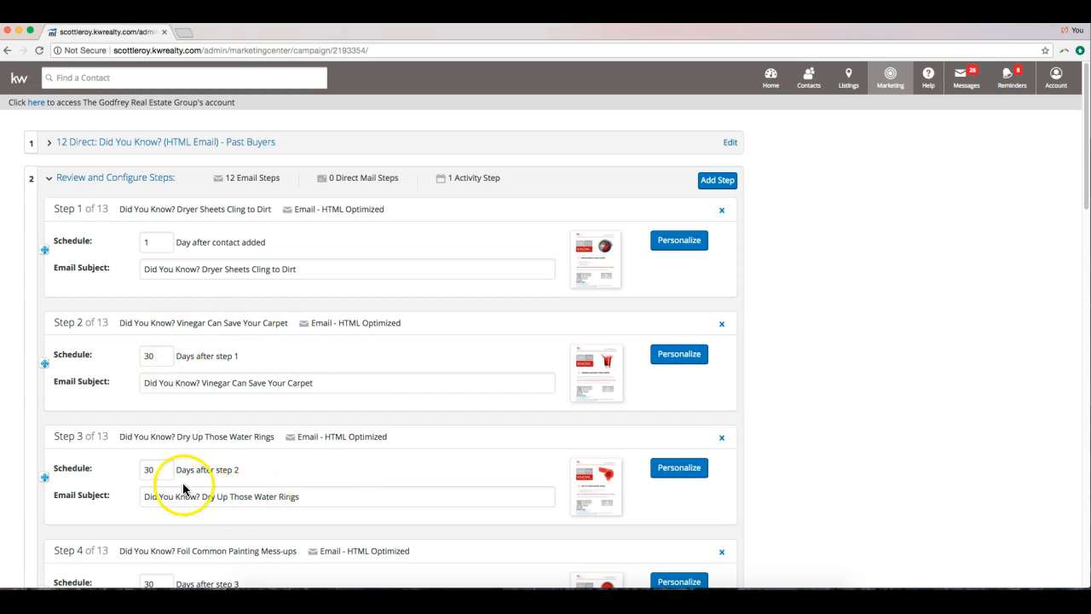
# Add an exclamation mark to Step 1's subject: 'Did You Know? Dryer Sheets Cling to Dirt!'.
pyautogui.scroll(-10, 368, 477)
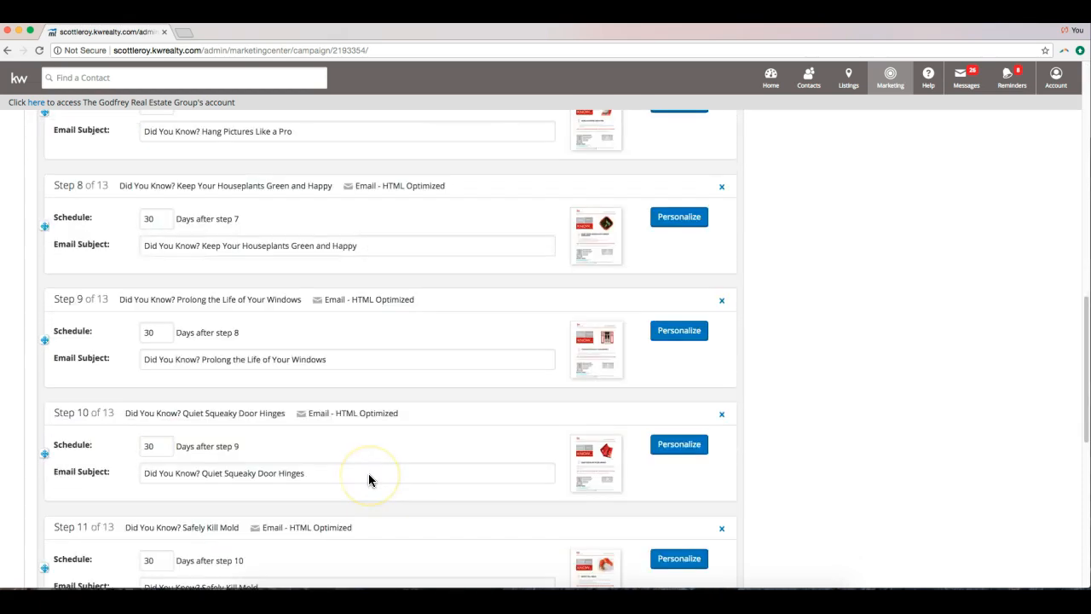
pyautogui.scroll(10, 369, 480)
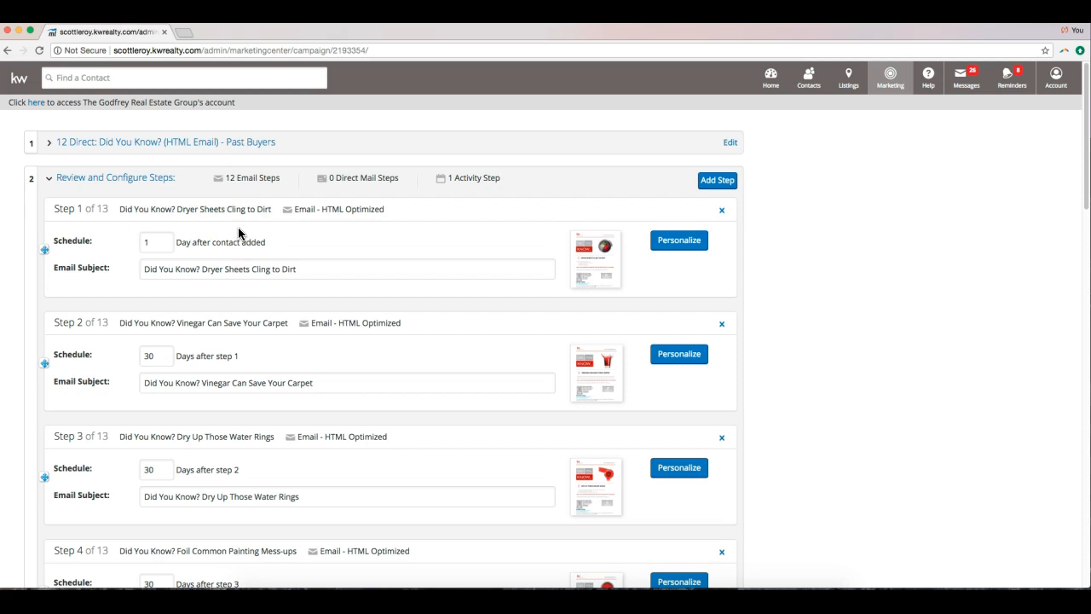
pyautogui.click(156, 243)
pyautogui.click(337, 265)
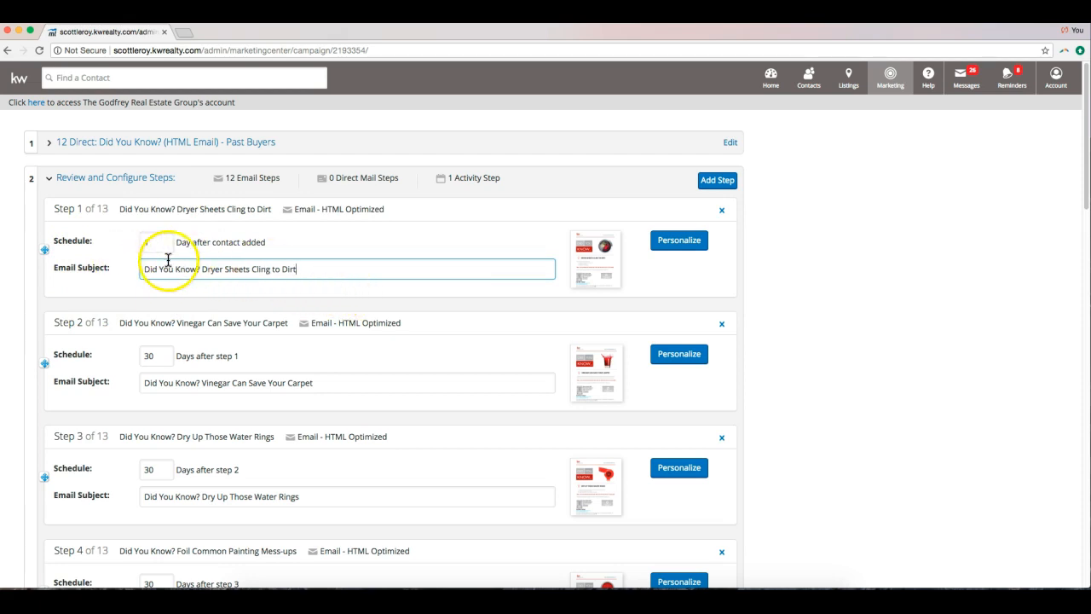
pyautogui.write('!')
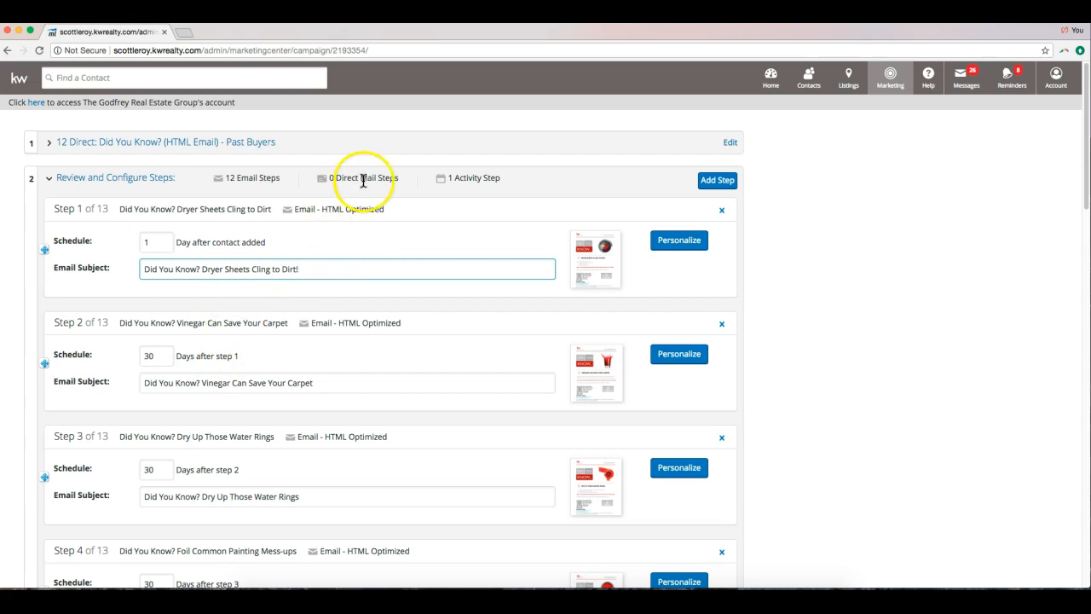
pyautogui.click(600, 285)
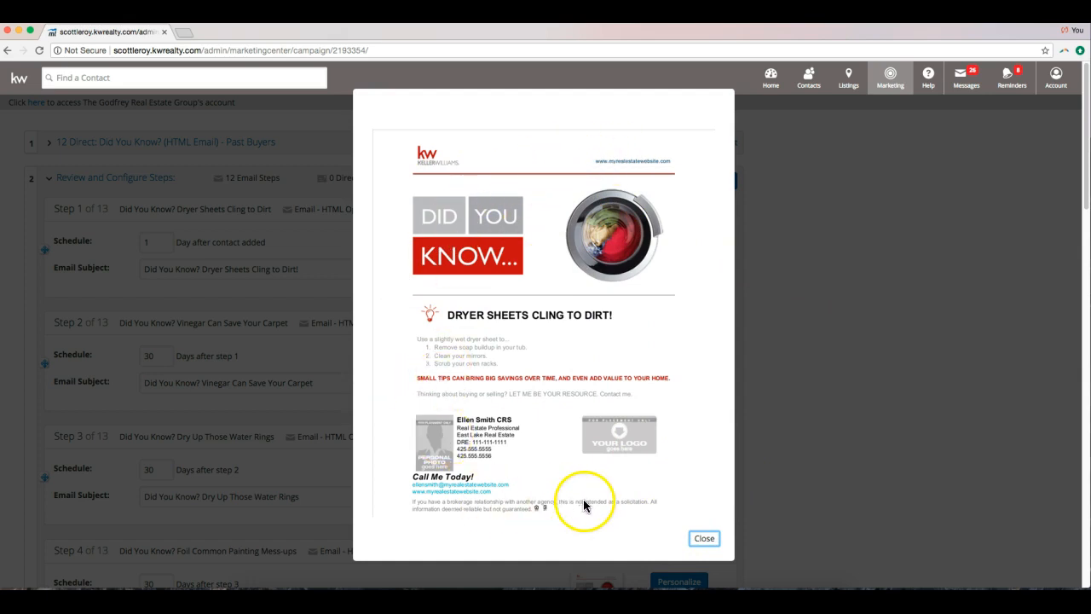
pyautogui.click(706, 538)
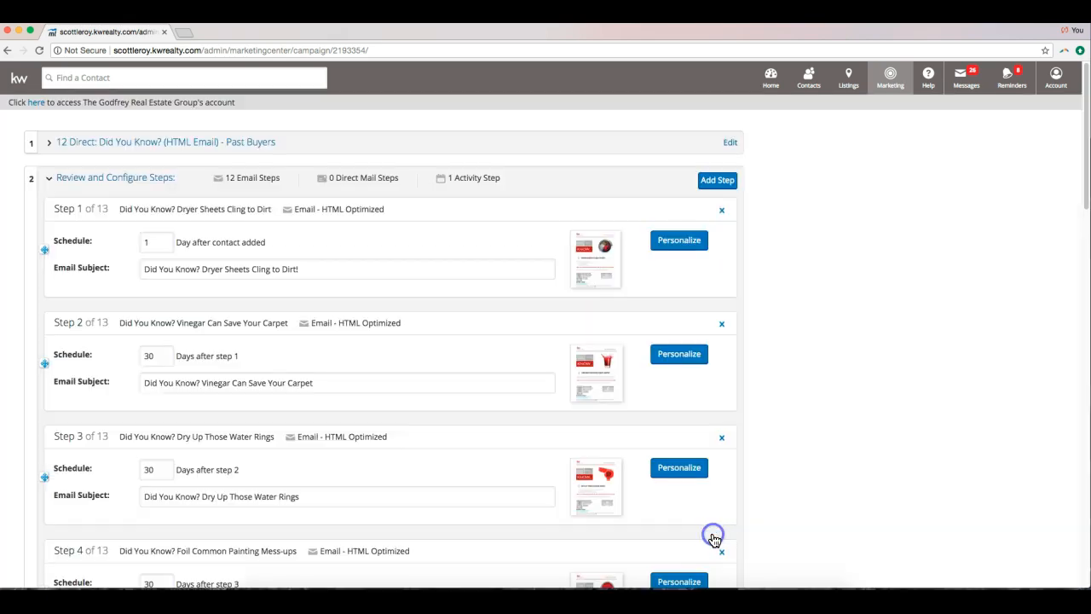
pyautogui.click(693, 248)
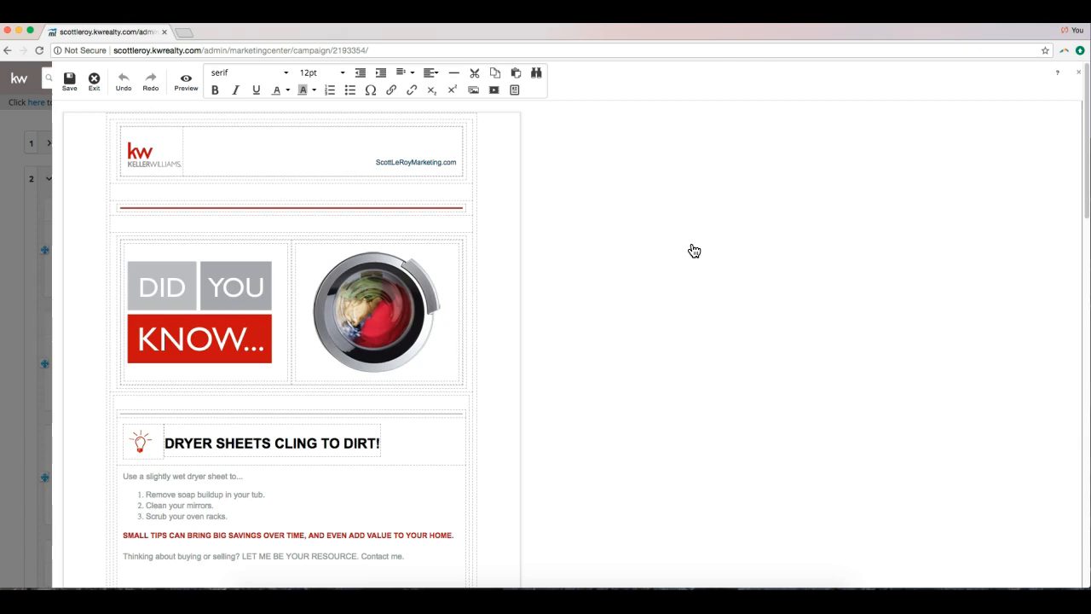
pyautogui.scroll(-1, 633, 312)
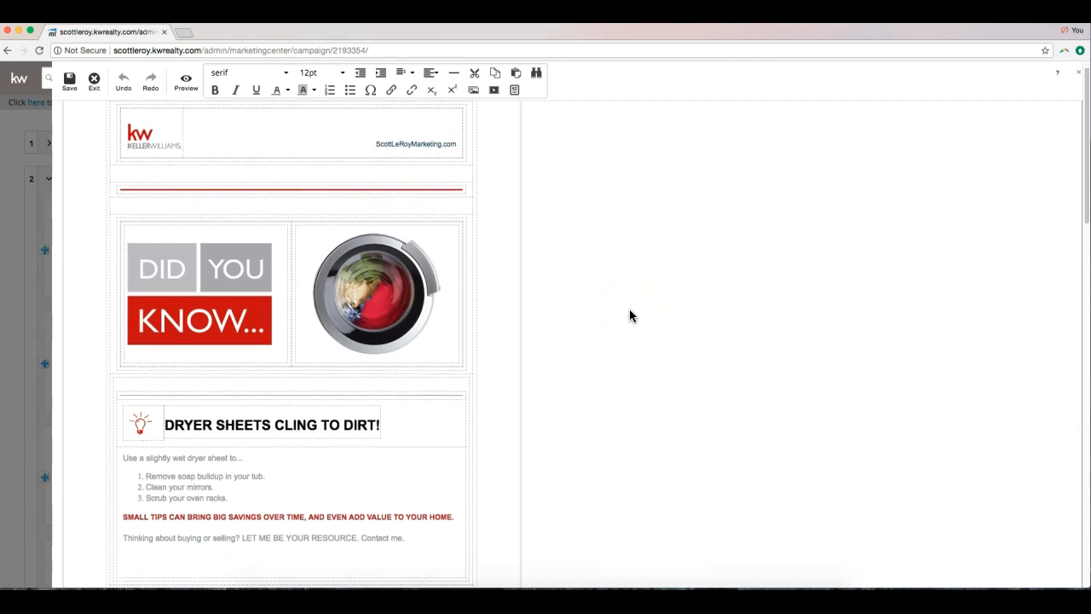
pyautogui.scroll(-10, 631, 316)
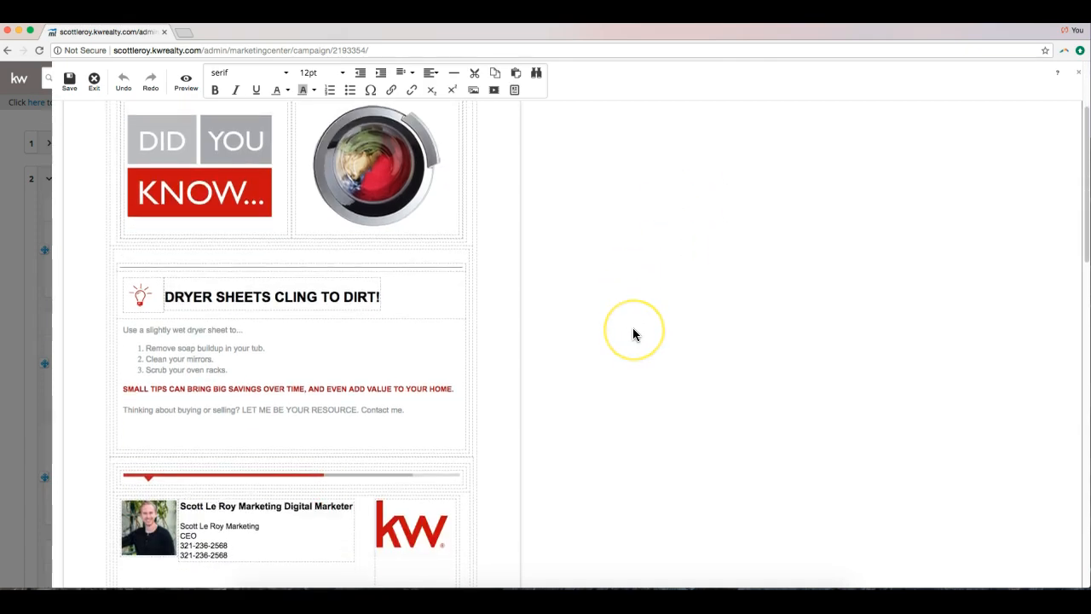
pyautogui.scroll(8, 633, 332)
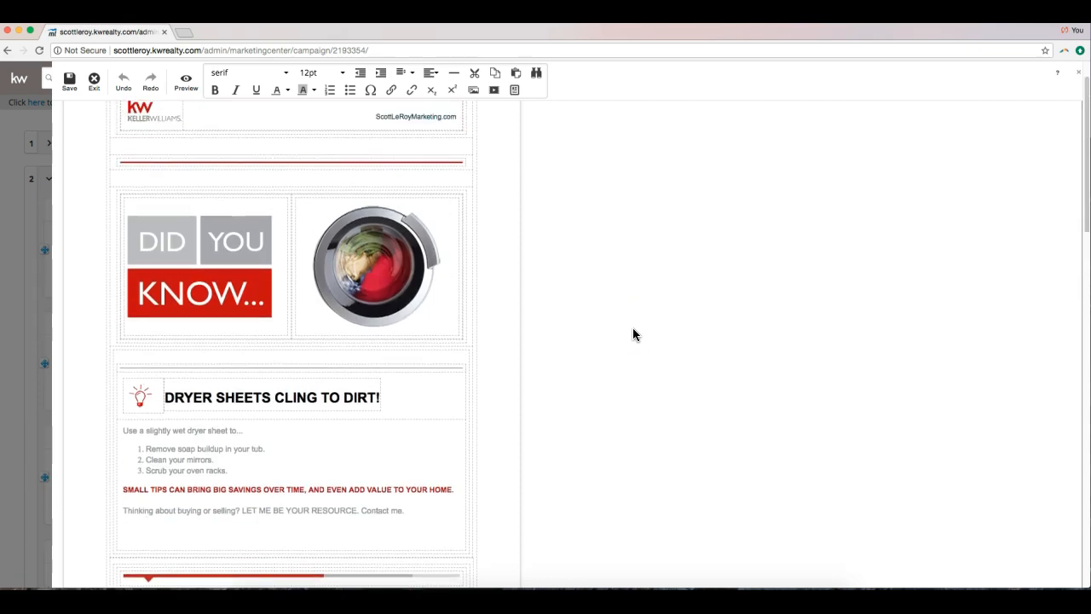
pyautogui.scroll(-2, 633, 329)
pyautogui.click(334, 338)
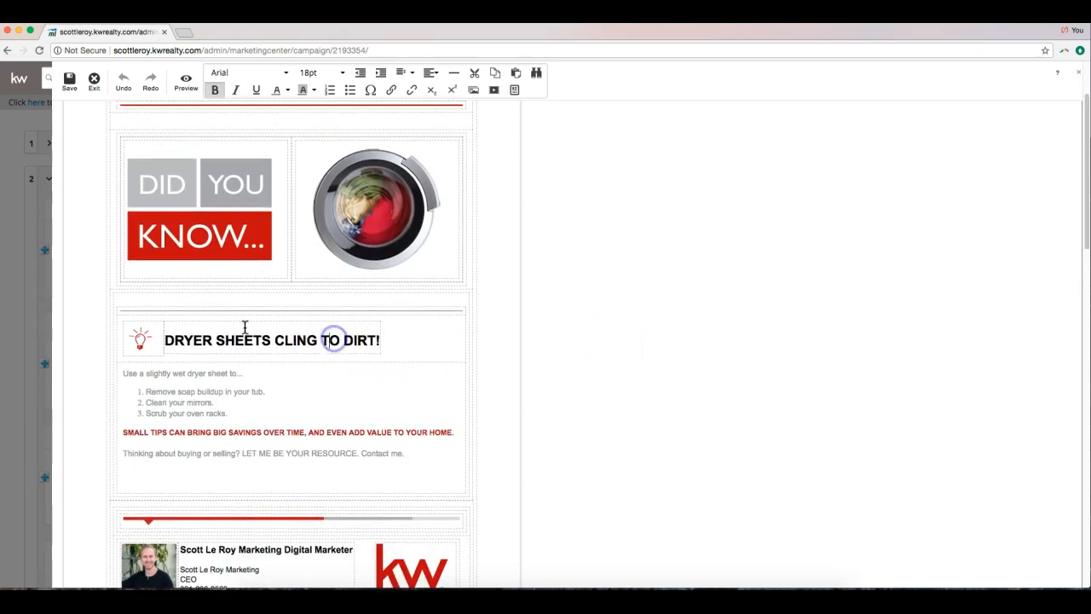
pyautogui.moveTo(165, 336); pyautogui.dragTo(363, 337)
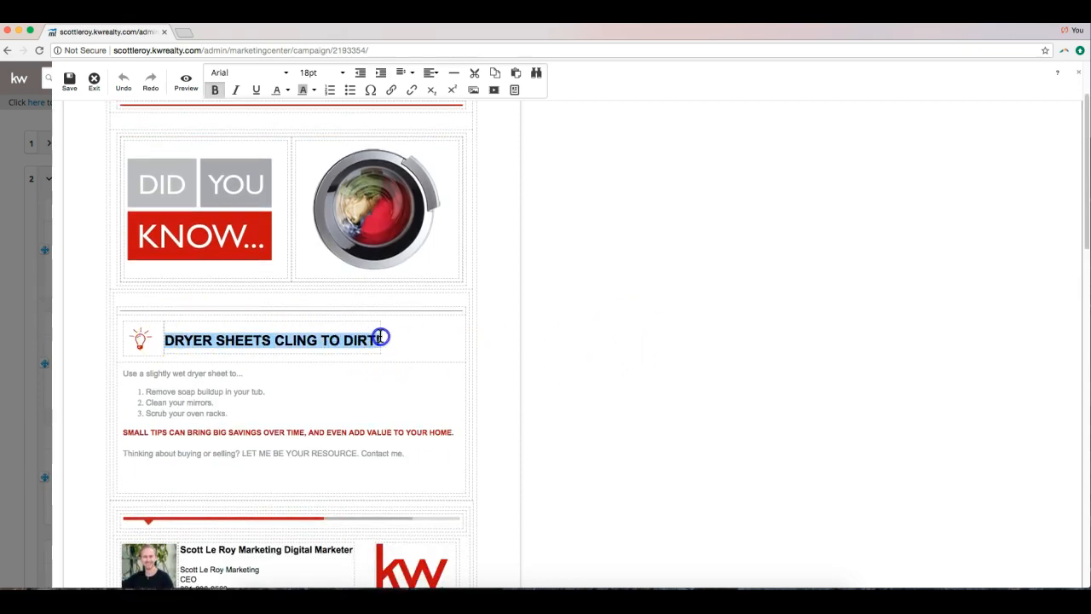
pyautogui.click(245, 73)
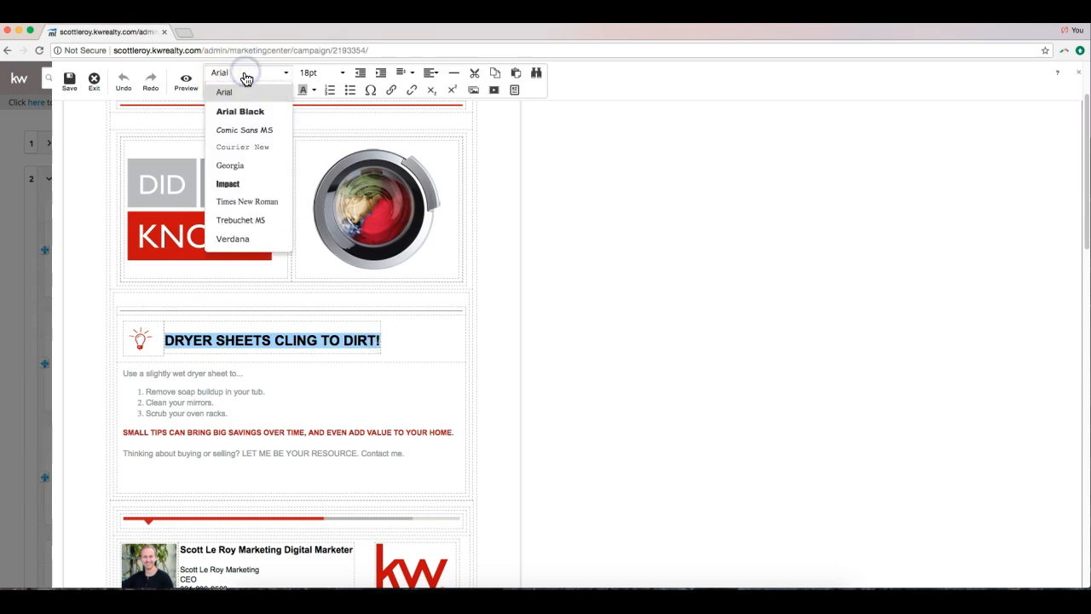
pyautogui.click(234, 165)
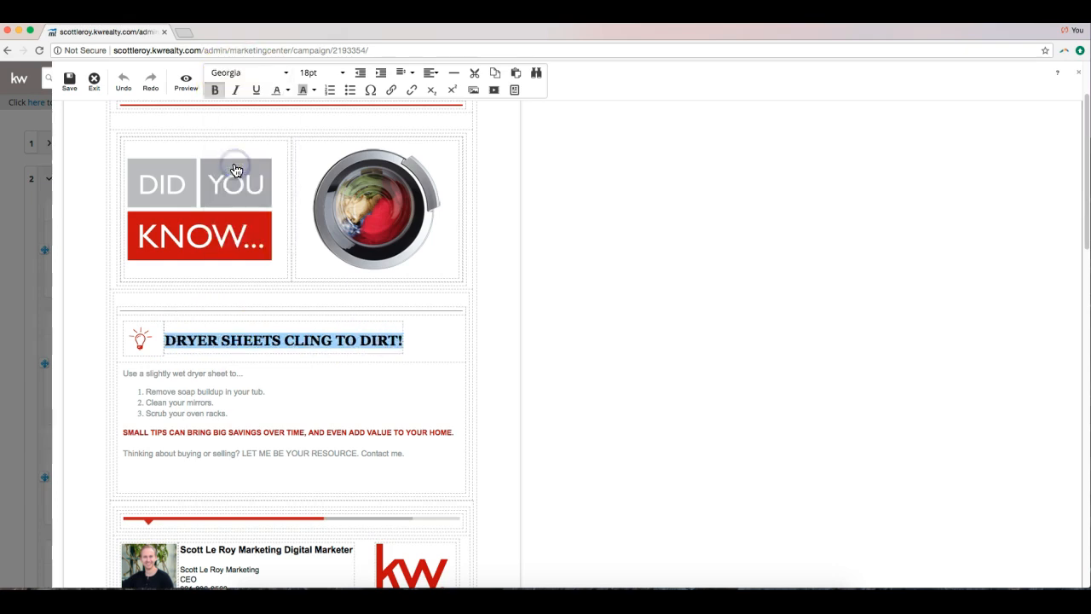
pyautogui.click(288, 91)
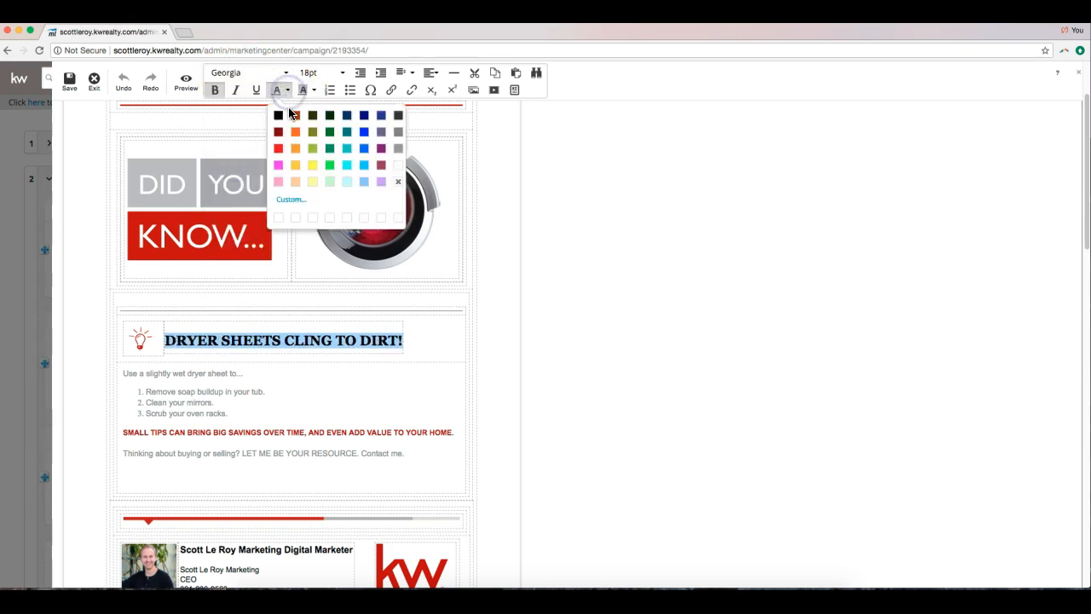
pyautogui.click(381, 183)
pyautogui.click(378, 370)
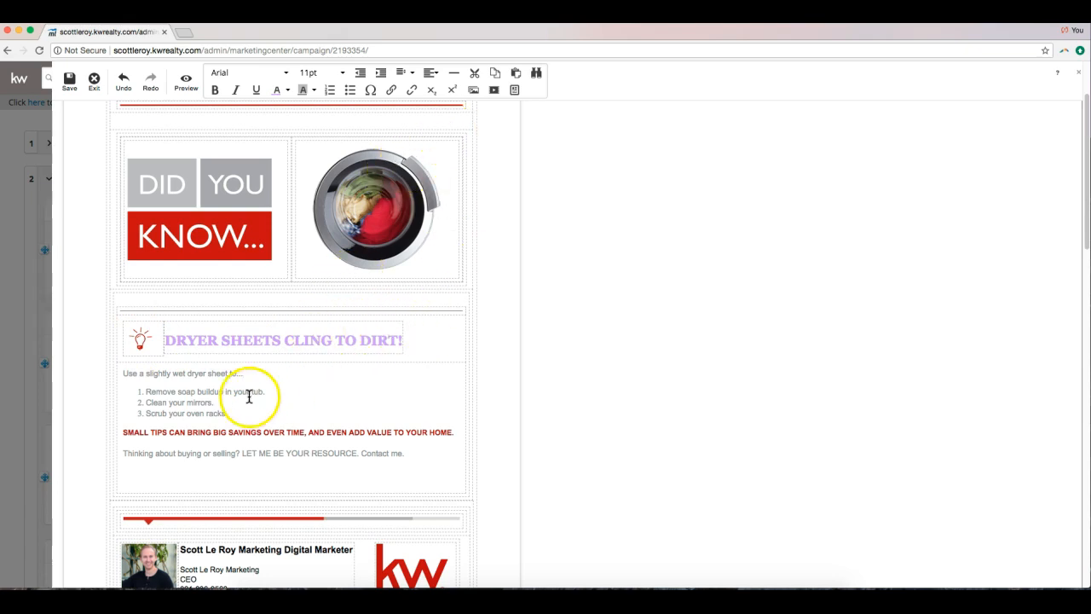
pyautogui.click(300, 472)
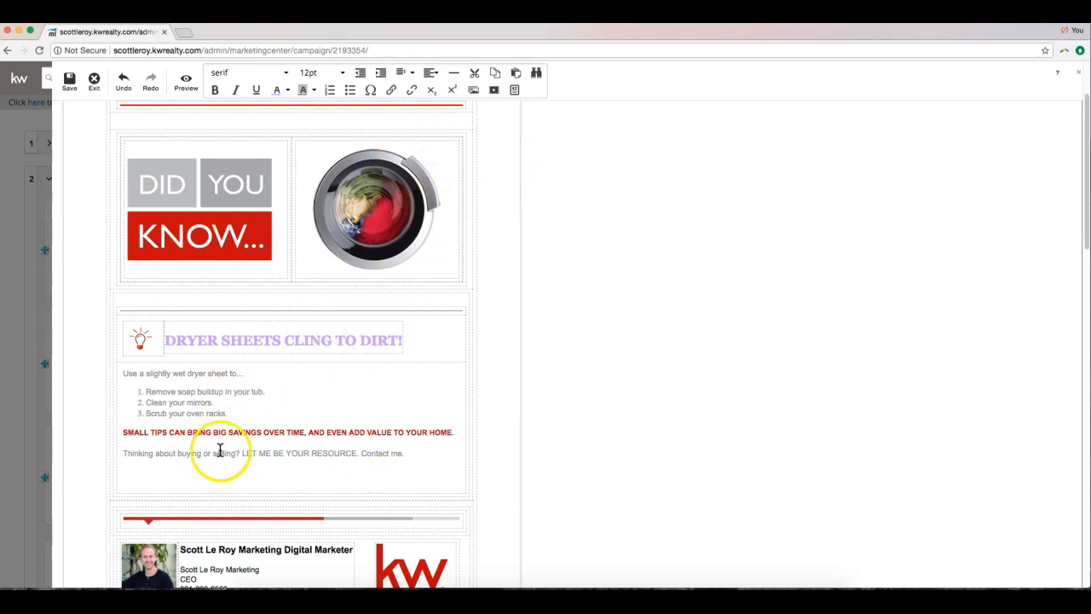
pyautogui.click(171, 473)
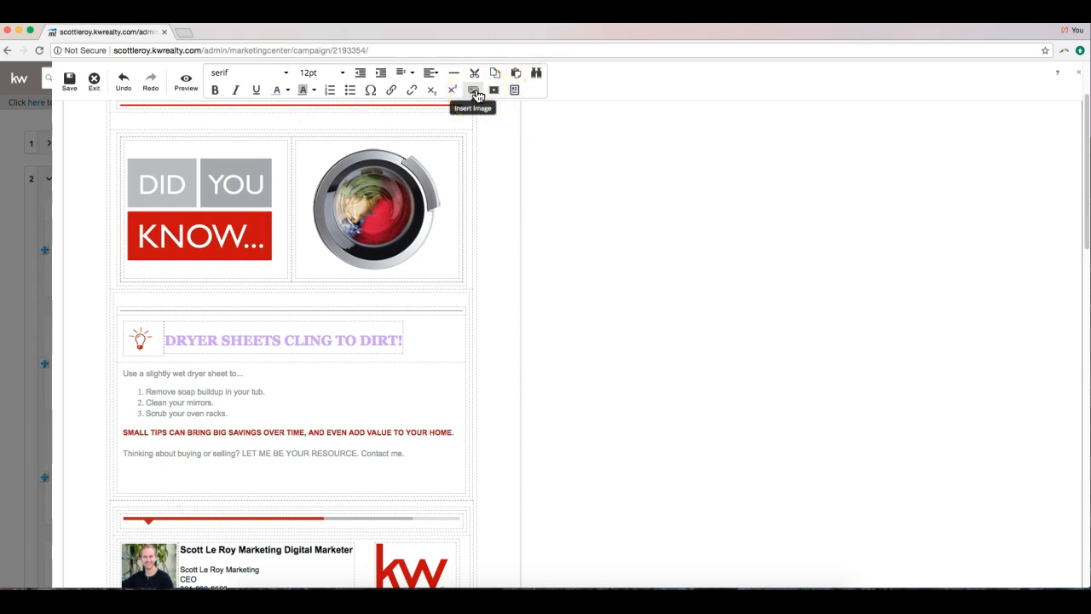
# Swap the washing-machine picture for the Yoga photo from Stock > Sports and Activities.
pyautogui.doubleClick(382, 182)
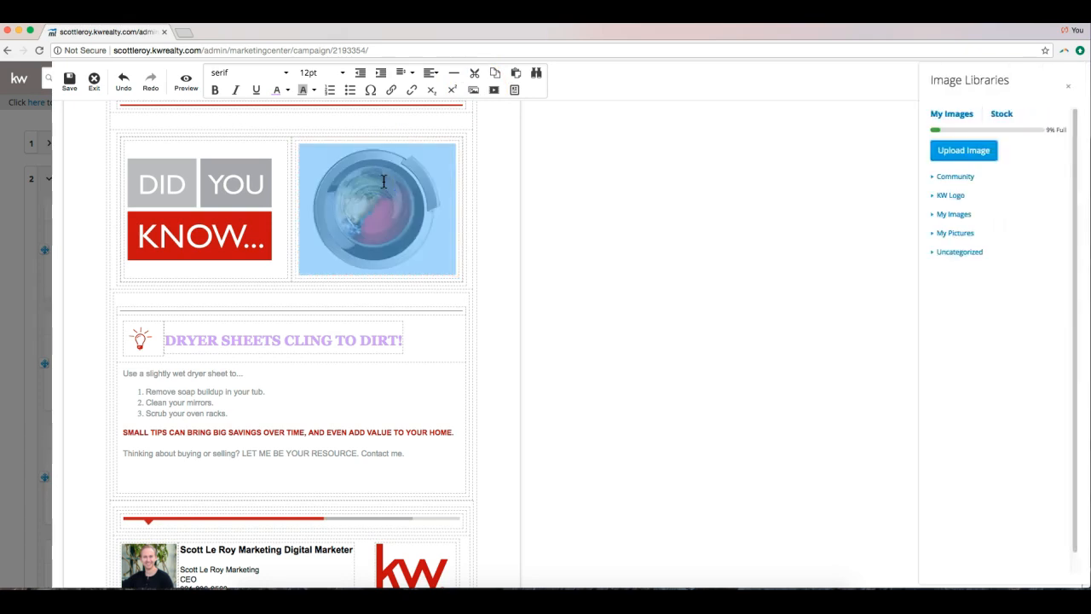
pyautogui.click(635, 202)
pyautogui.click(382, 205)
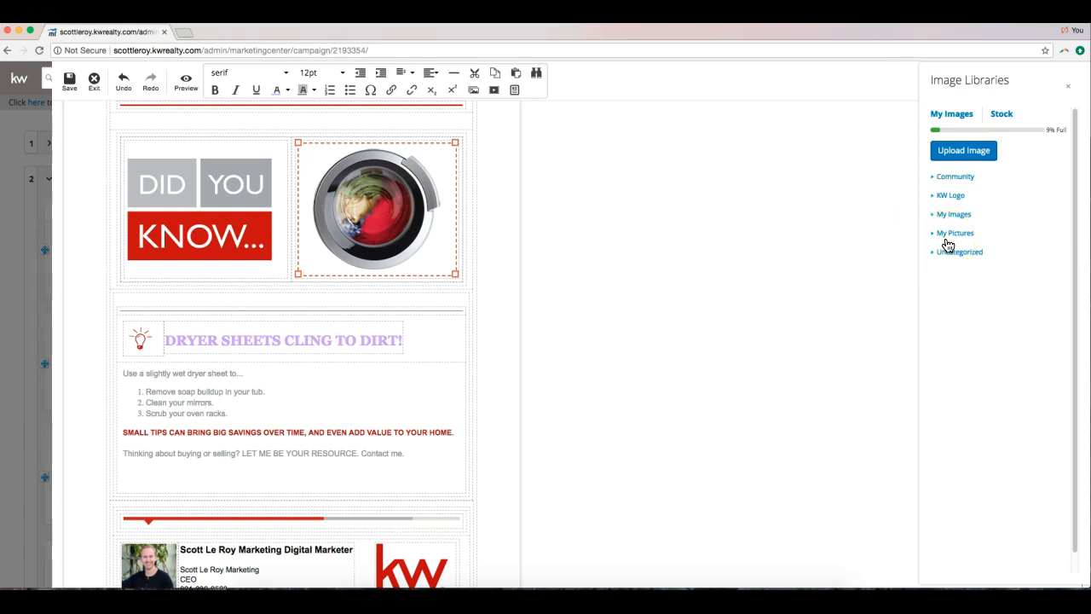
pyautogui.click(999, 115)
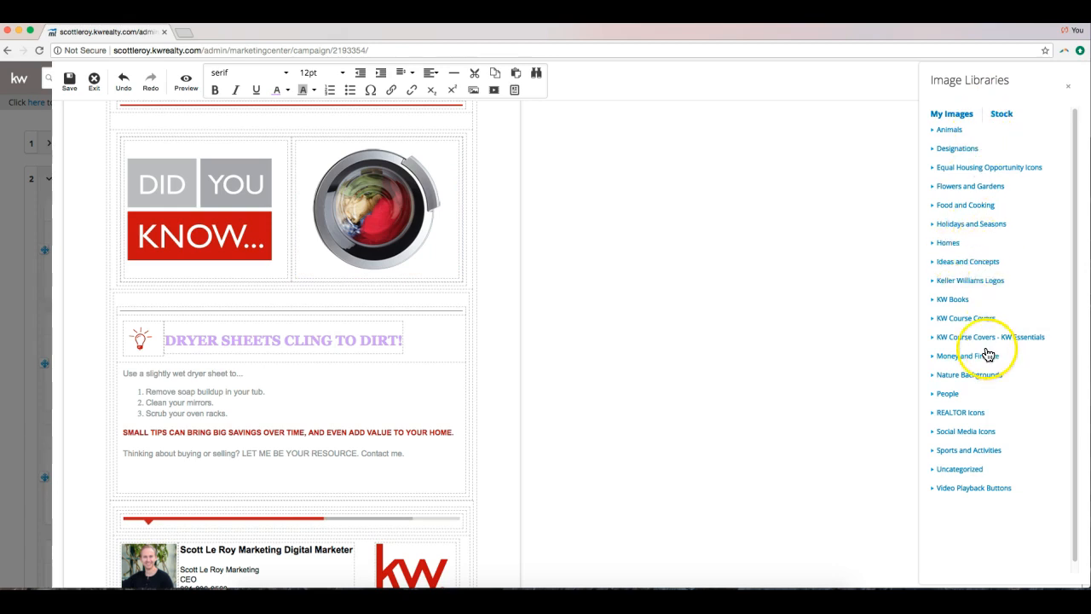
pyautogui.click(971, 450)
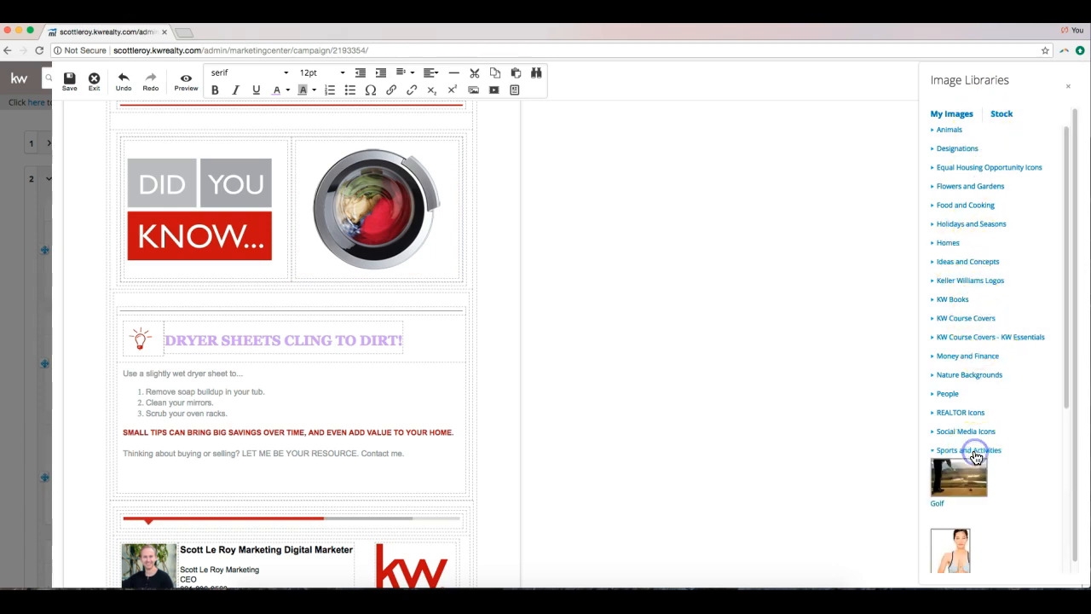
pyautogui.scroll(-2, 946, 399)
pyautogui.scroll(-2, 946, 401)
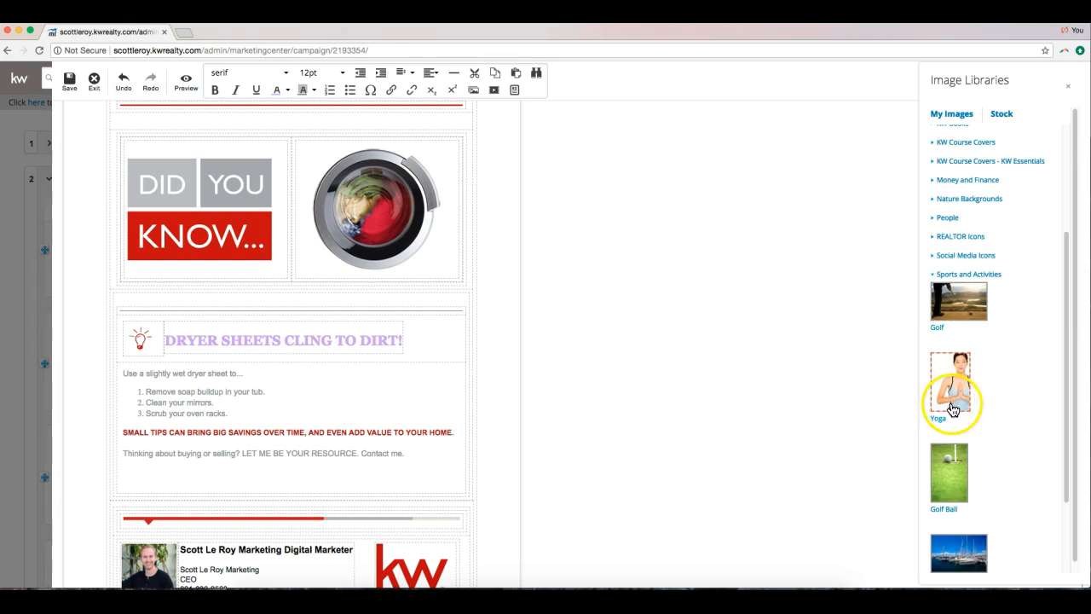
pyautogui.click(953, 409)
pyautogui.click(788, 298)
pyautogui.click(448, 202)
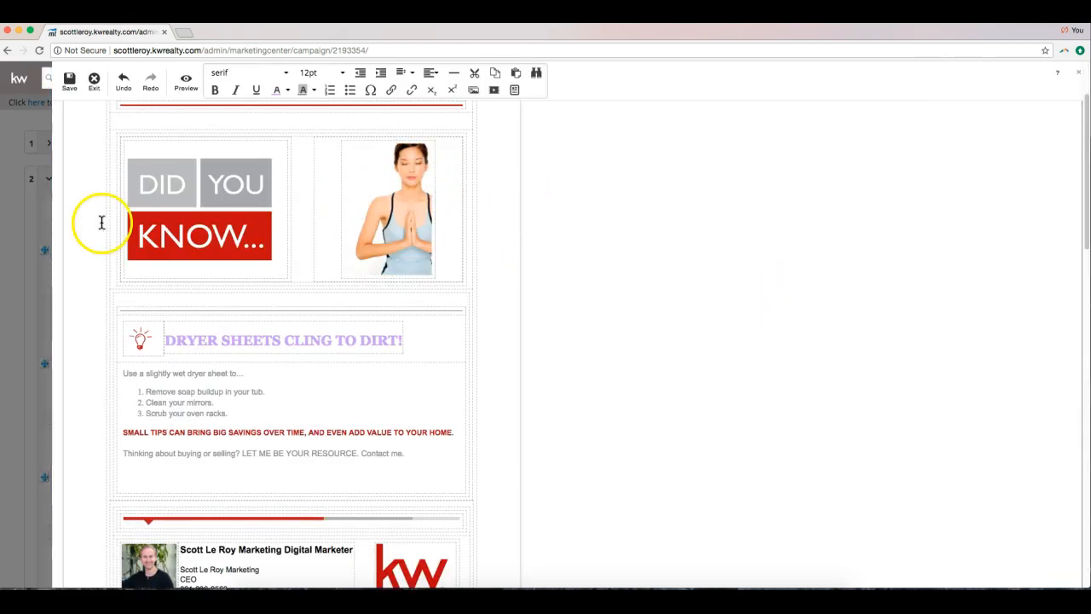
# Place the insertion point on the empty line below 'Contact me.'.
pyautogui.scroll(-2, 247, 225)
pyautogui.scroll(4, 272, 218)
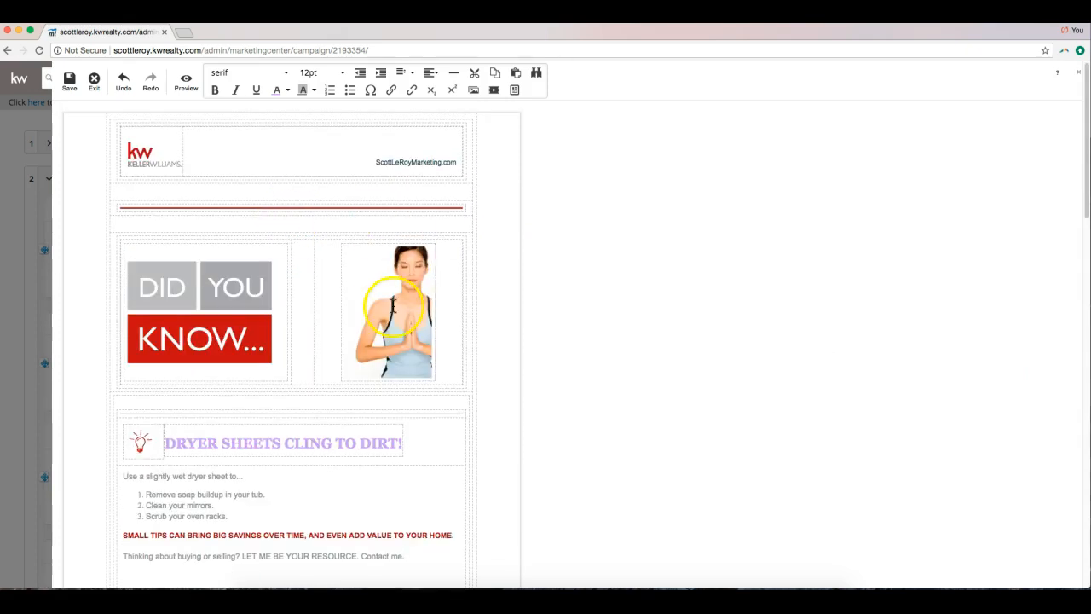
pyautogui.scroll(-3, 353, 302)
pyautogui.click(166, 433)
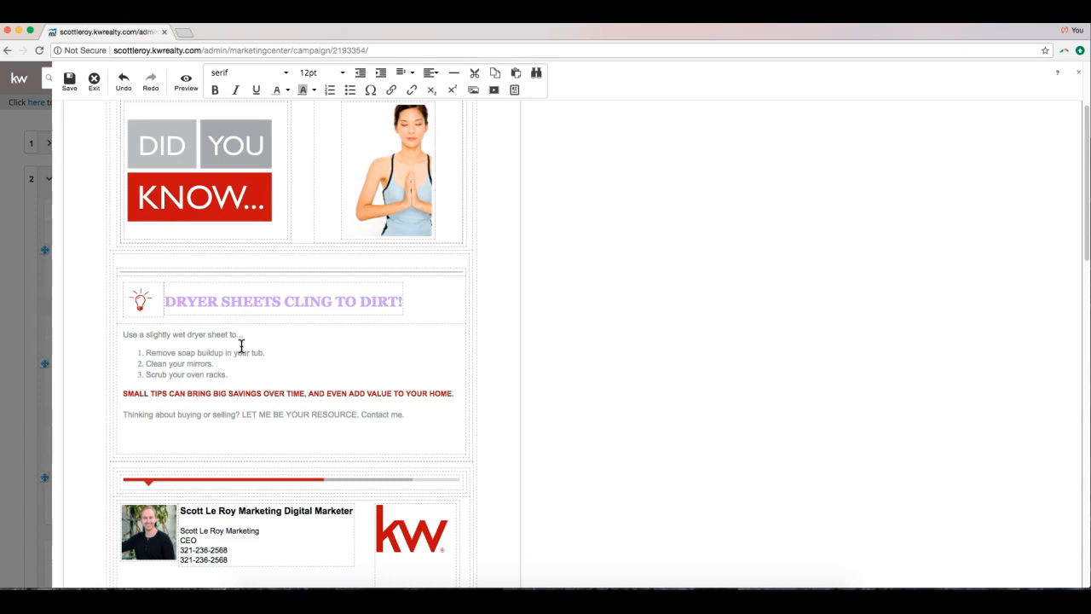
pyautogui.click(136, 433)
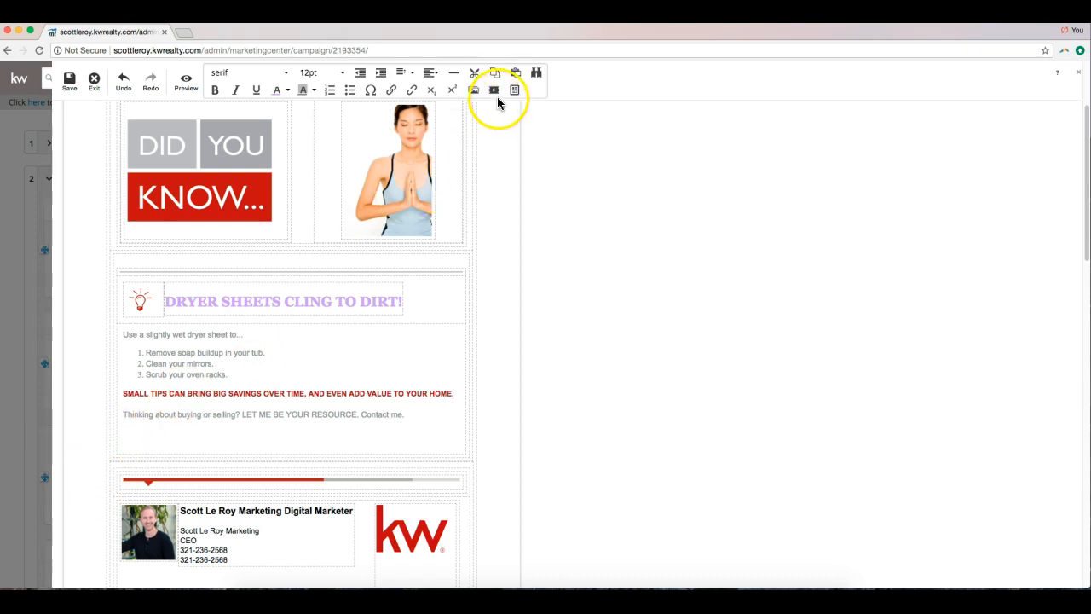
# Insert a video placeholder below 'Contact me.' and ready its URL box.
pyautogui.click(498, 93)
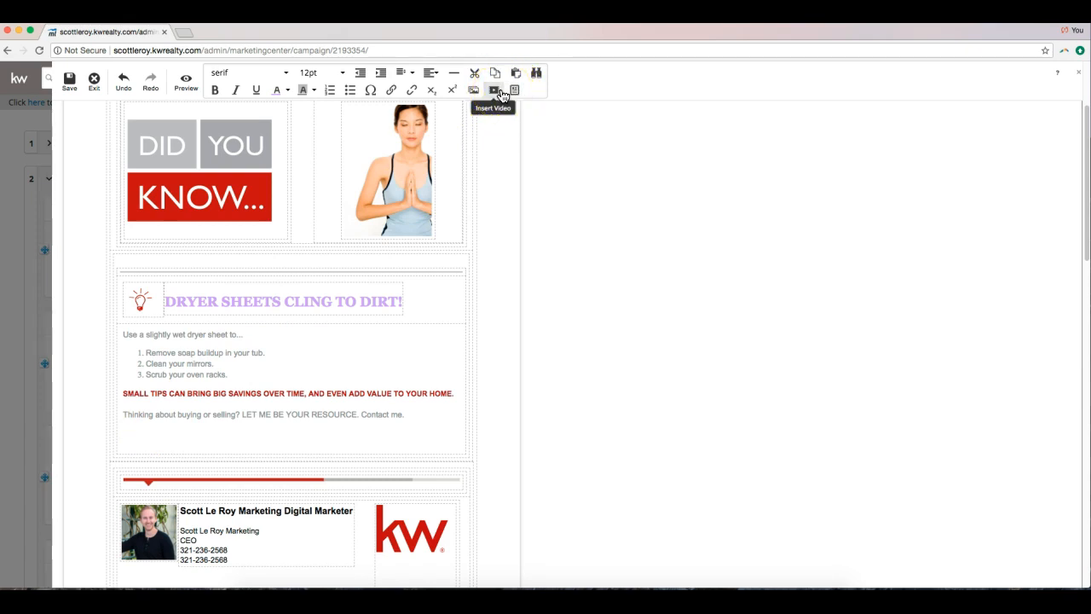
pyautogui.click(502, 94)
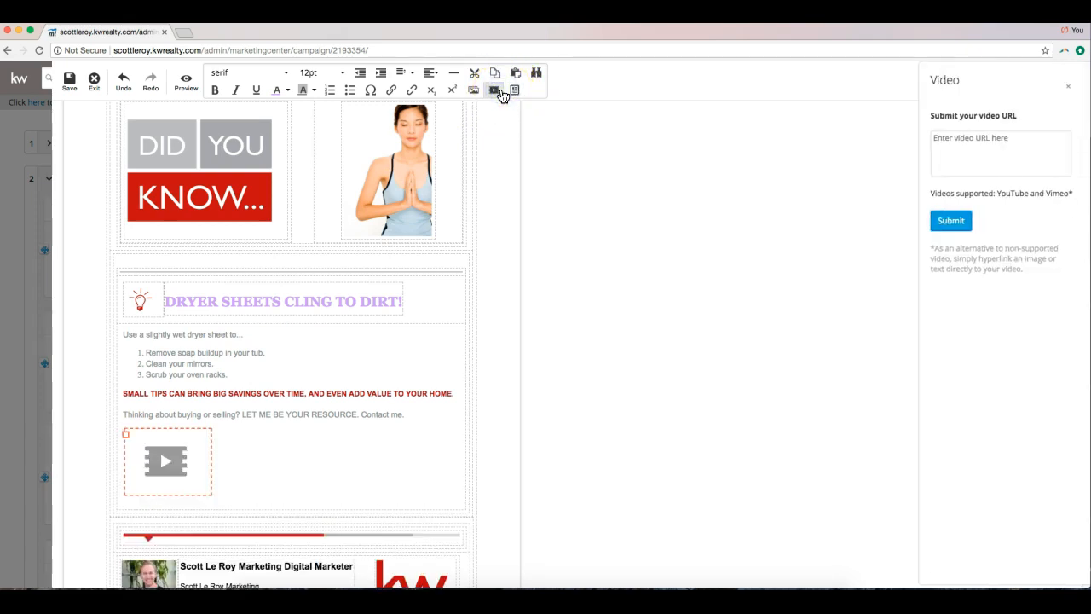
pyautogui.click(986, 158)
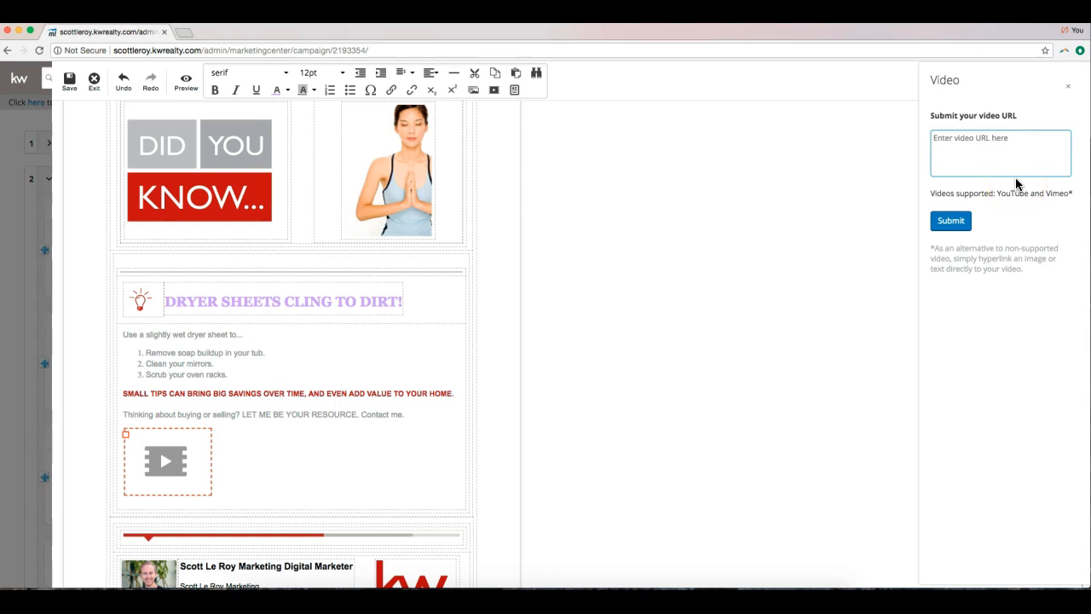
pyautogui.click(188, 34)
# Copy the web address of the channel's featured Scott Le Roy Marketing YouTube video.
pyautogui.write('yo')
pyautogui.press('Return')
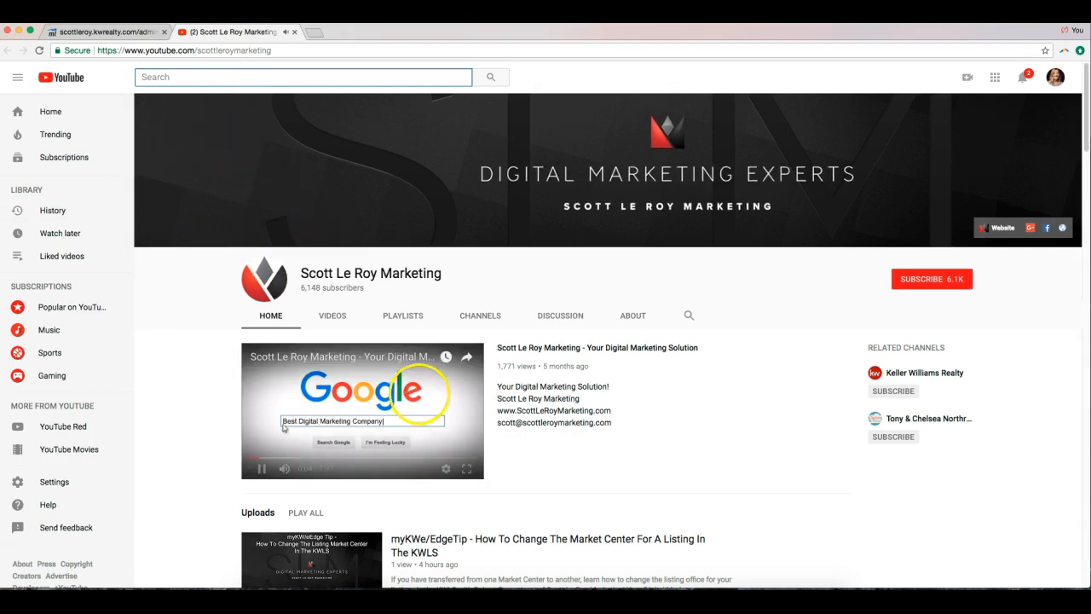
pyautogui.click(576, 349)
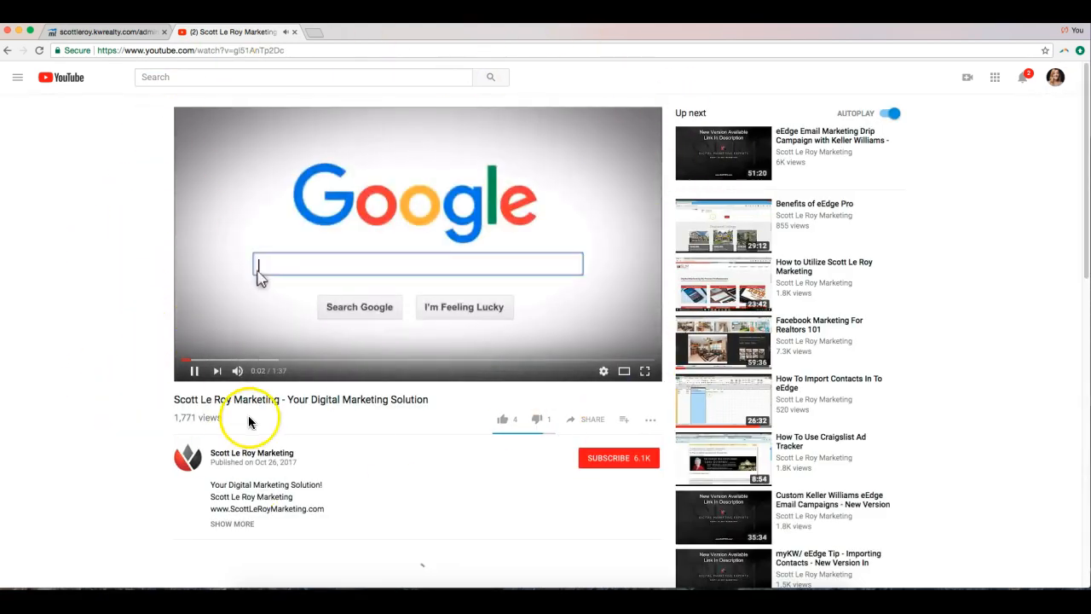
pyautogui.click(273, 52)
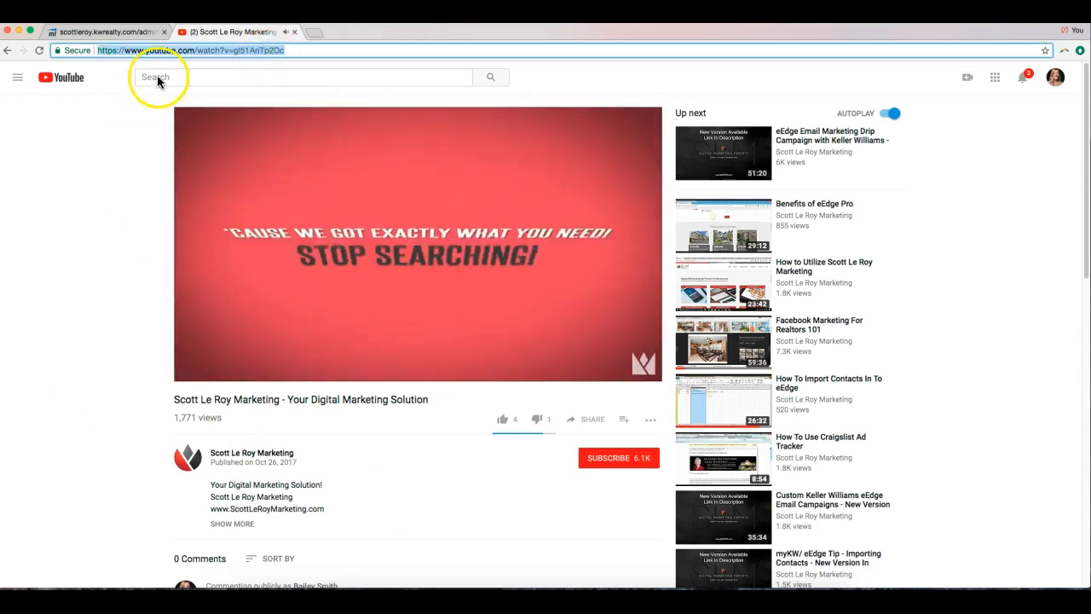
pyautogui.click(174, 47)
pyautogui.tripleClick(177, 49)
pyautogui.press('super+c')
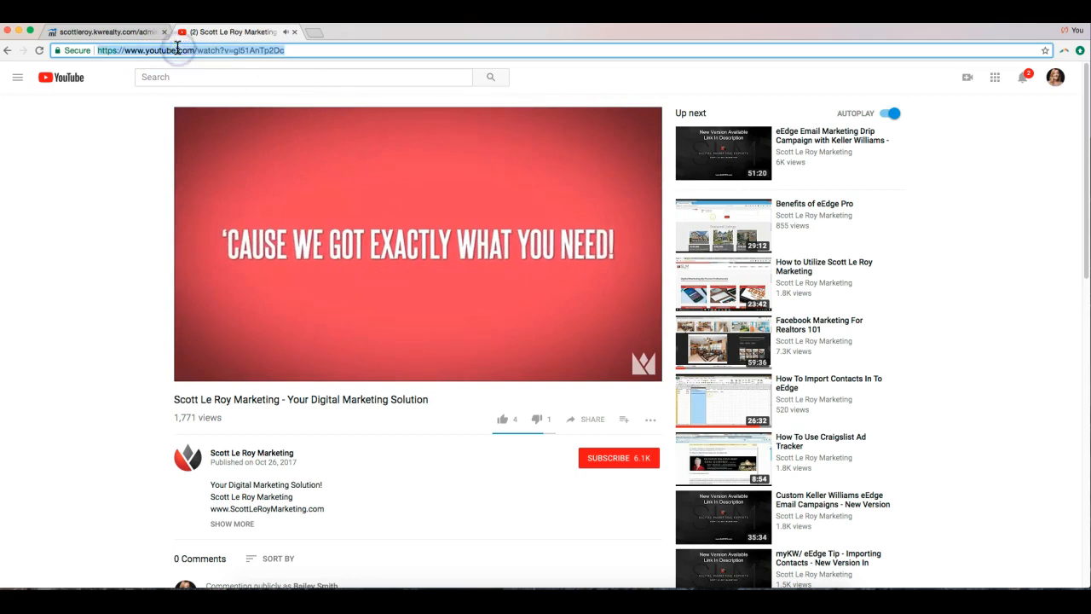
pyautogui.rightClick(265, 49)
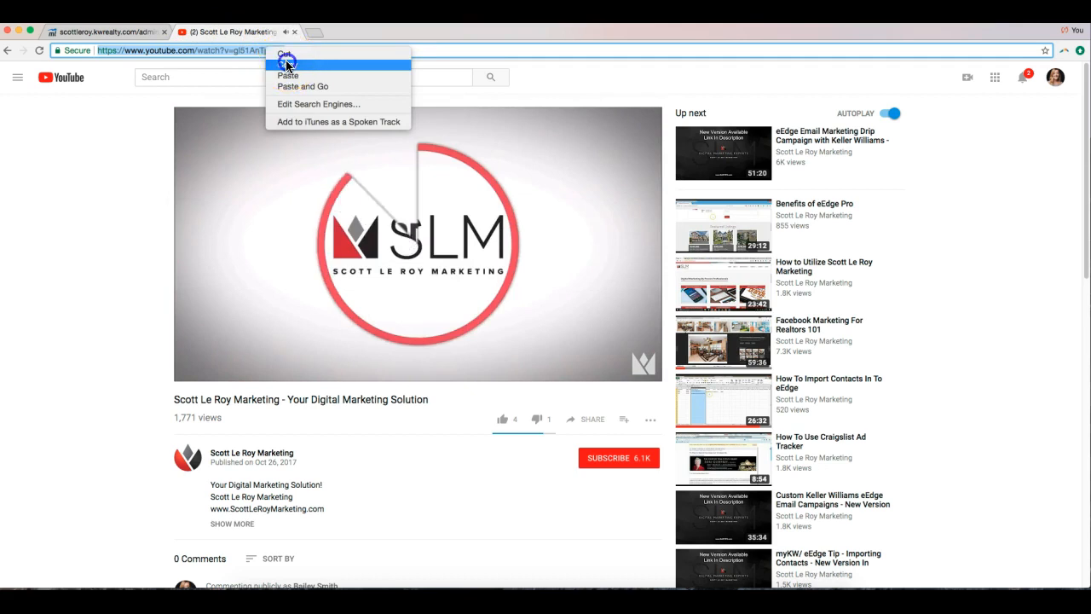
pyautogui.click(285, 62)
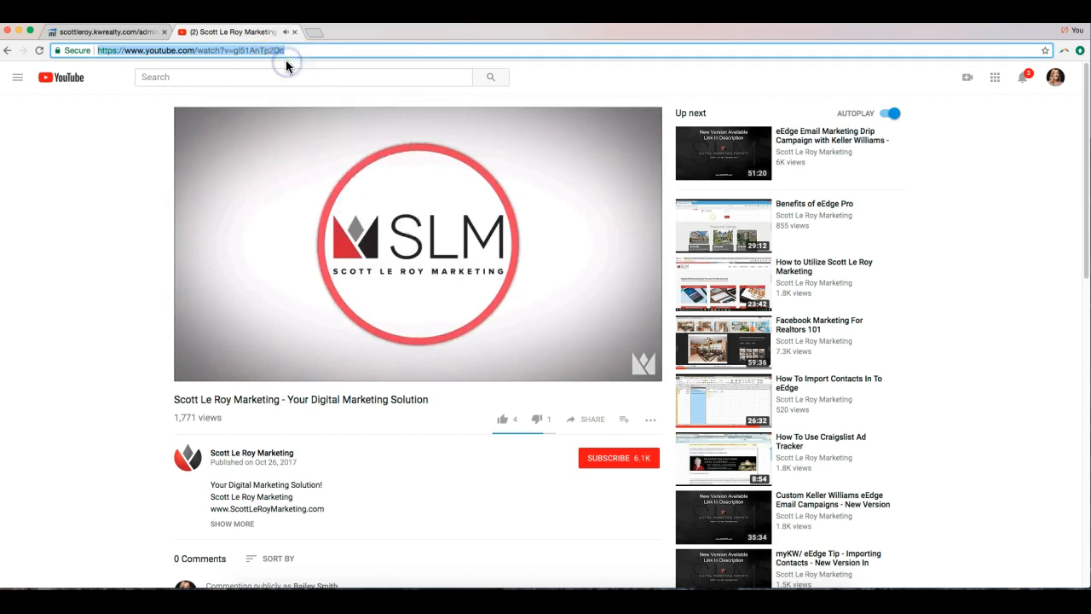
pyautogui.click(146, 34)
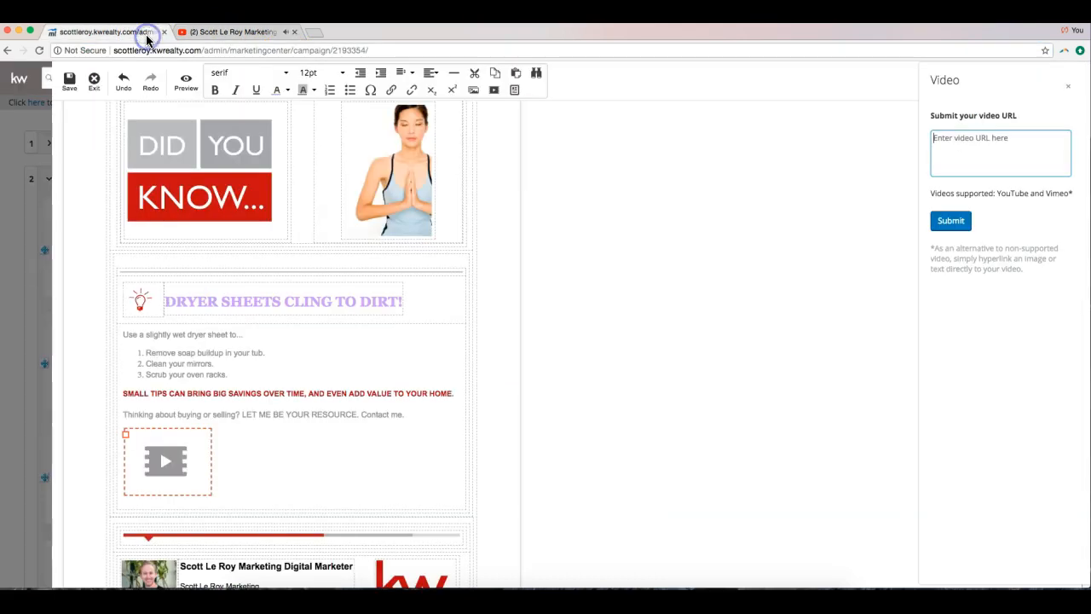
# Paste the YouTube address into the video URL box and submit it to embed the video.
pyautogui.rightClick(952, 146)
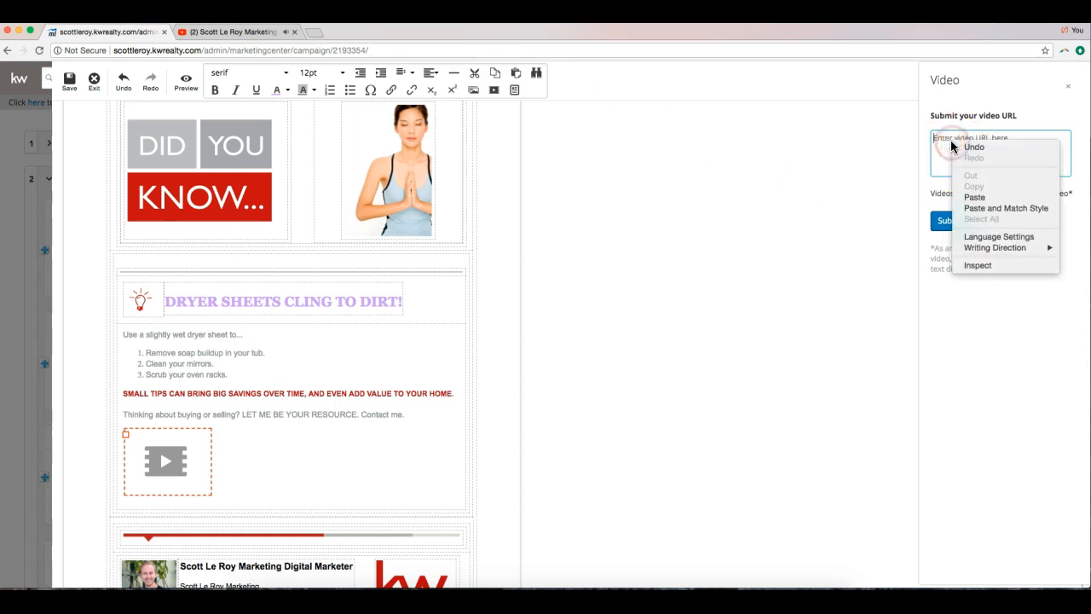
pyautogui.click(974, 197)
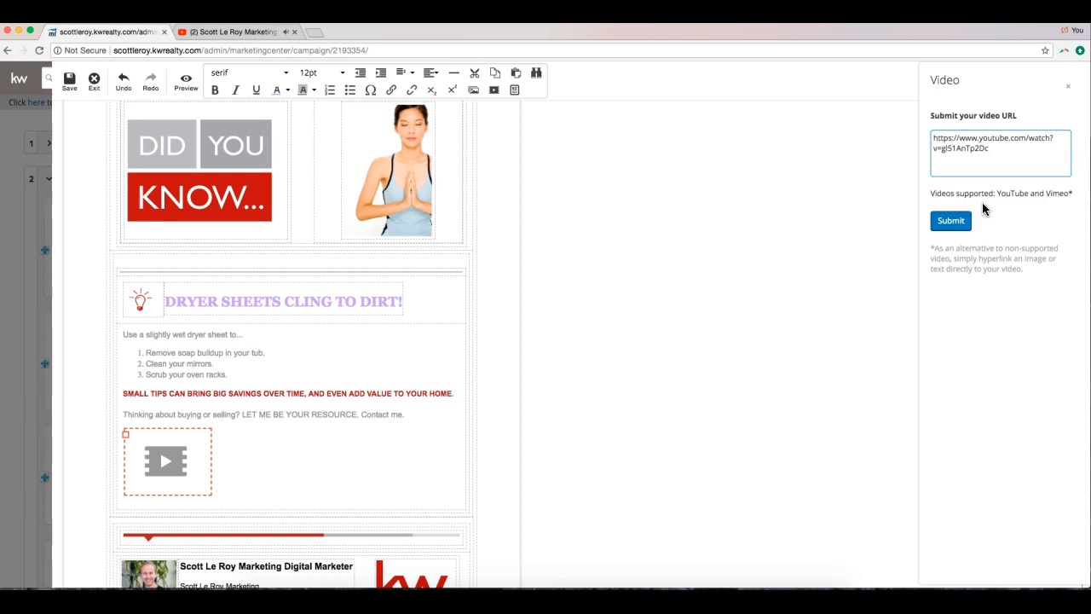
pyautogui.click(953, 223)
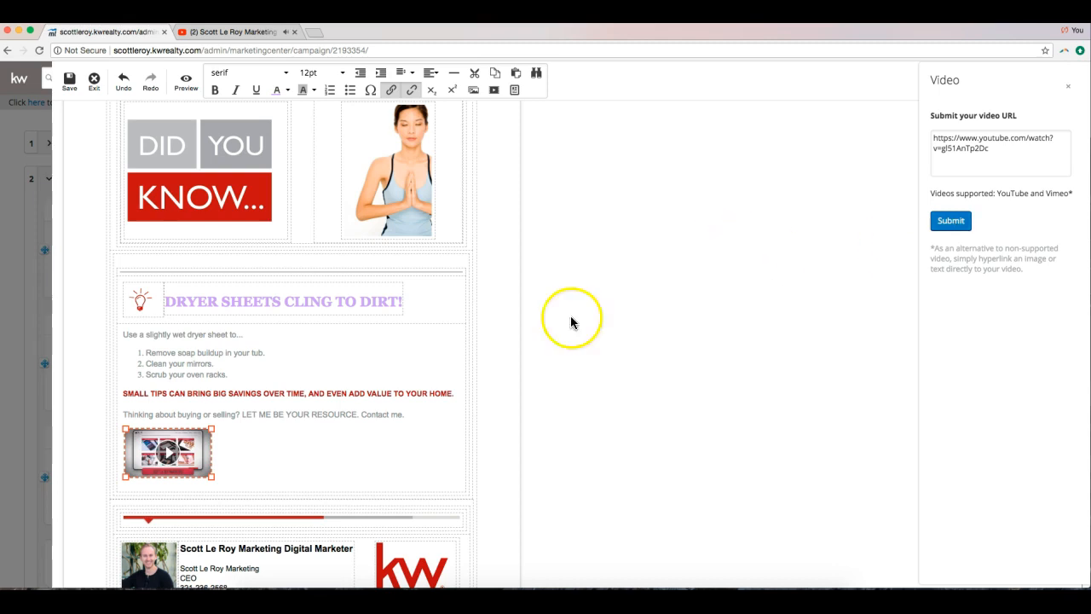
# Enlarge the video thumbnail and align it to the centre.
pyautogui.moveTo(213, 476); pyautogui.dragTo(361, 522)
pyautogui.scroll(-5, 344, 493)
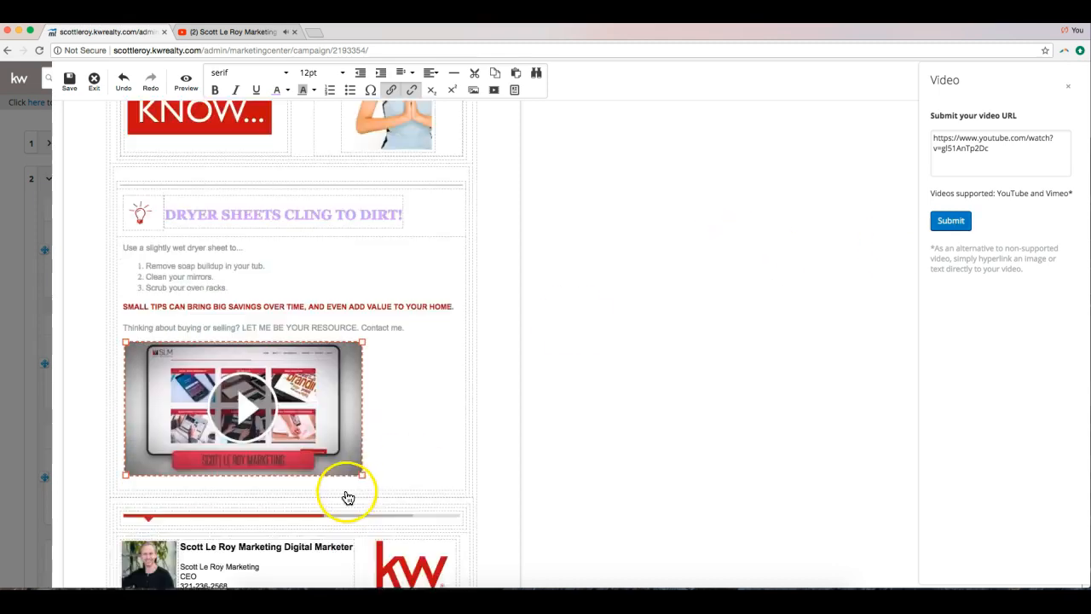
pyautogui.moveTo(365, 358); pyautogui.dragTo(386, 370)
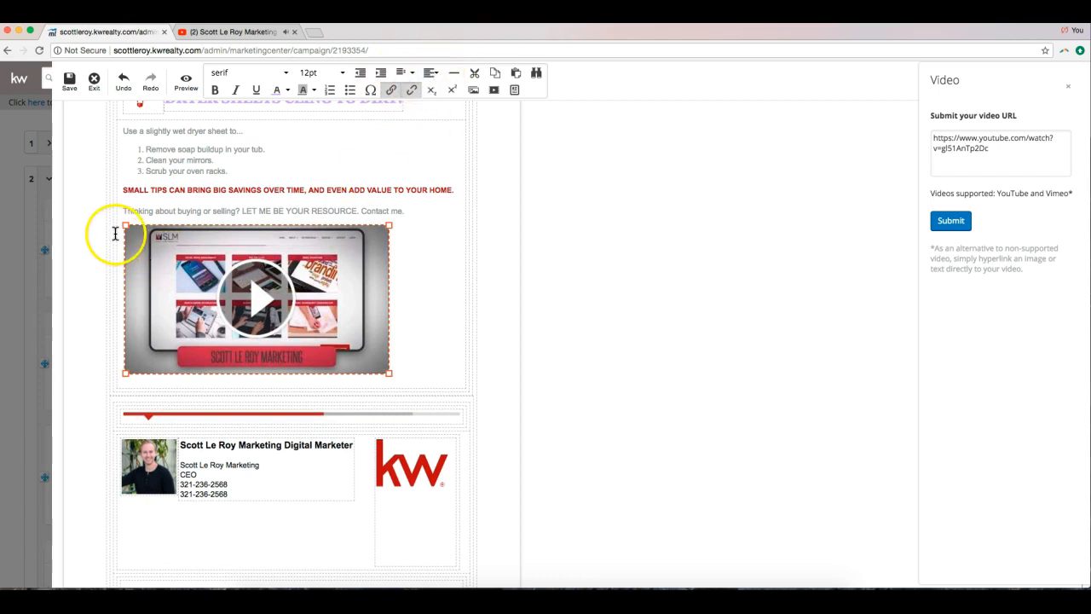
pyautogui.click(431, 72)
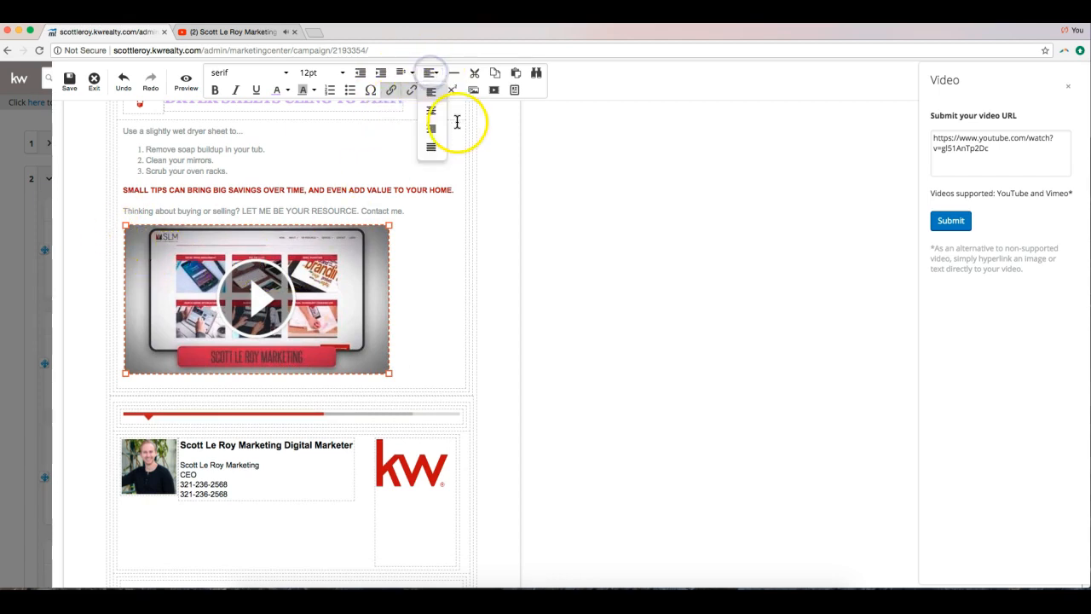
pyautogui.click(434, 110)
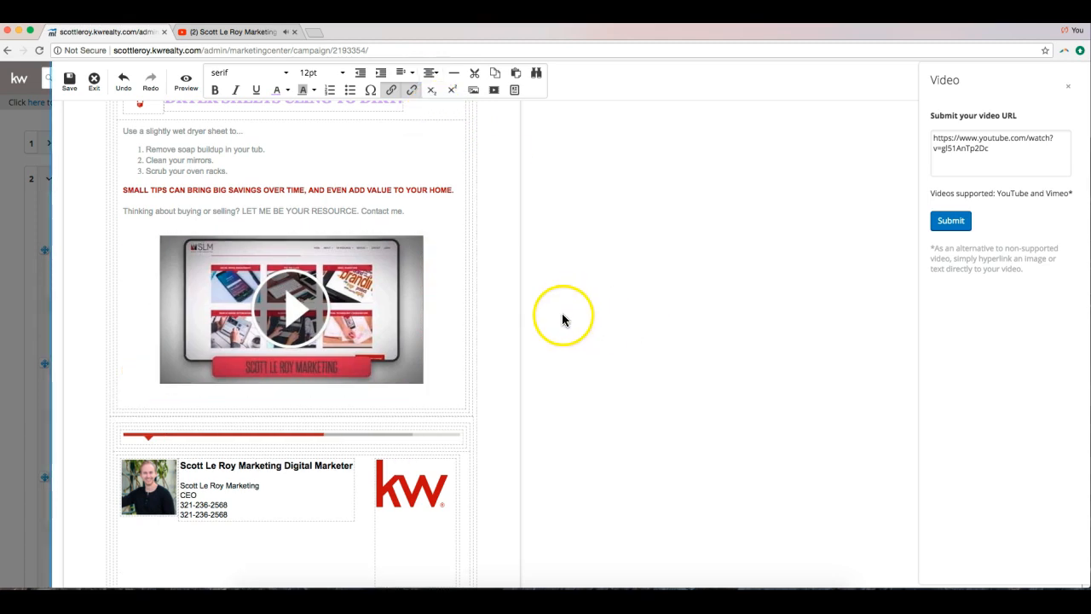
pyautogui.scroll(1, 561, 319)
pyautogui.scroll(-4, 559, 320)
pyautogui.scroll(1, 546, 311)
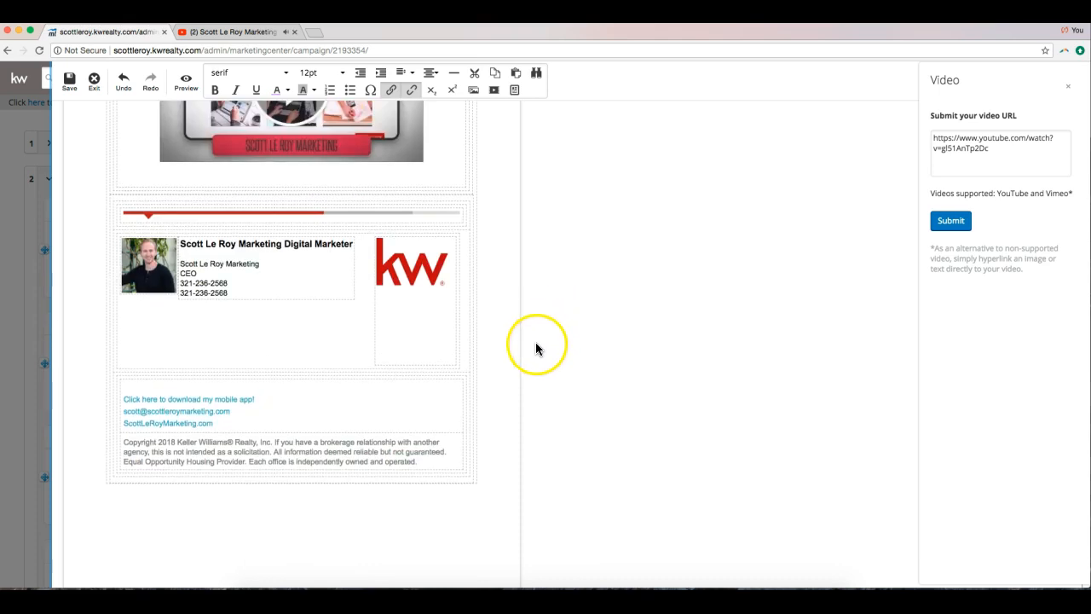
# Select and delete the KW logo from the email's signature block.
pyautogui.click(398, 269)
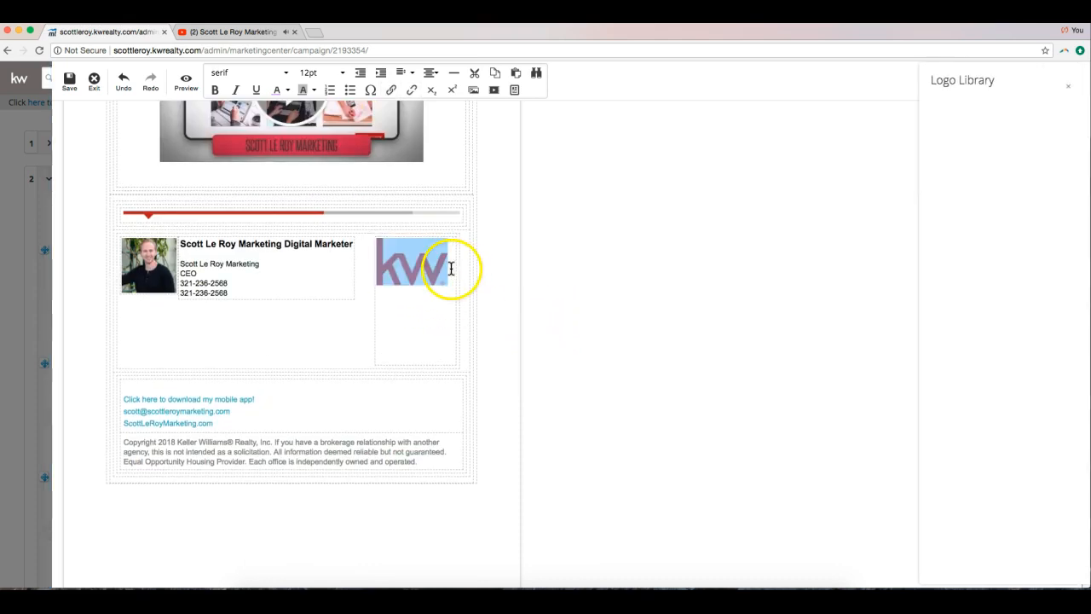
pyautogui.click(429, 306)
pyautogui.click(416, 268)
pyautogui.click(399, 339)
pyautogui.click(411, 268)
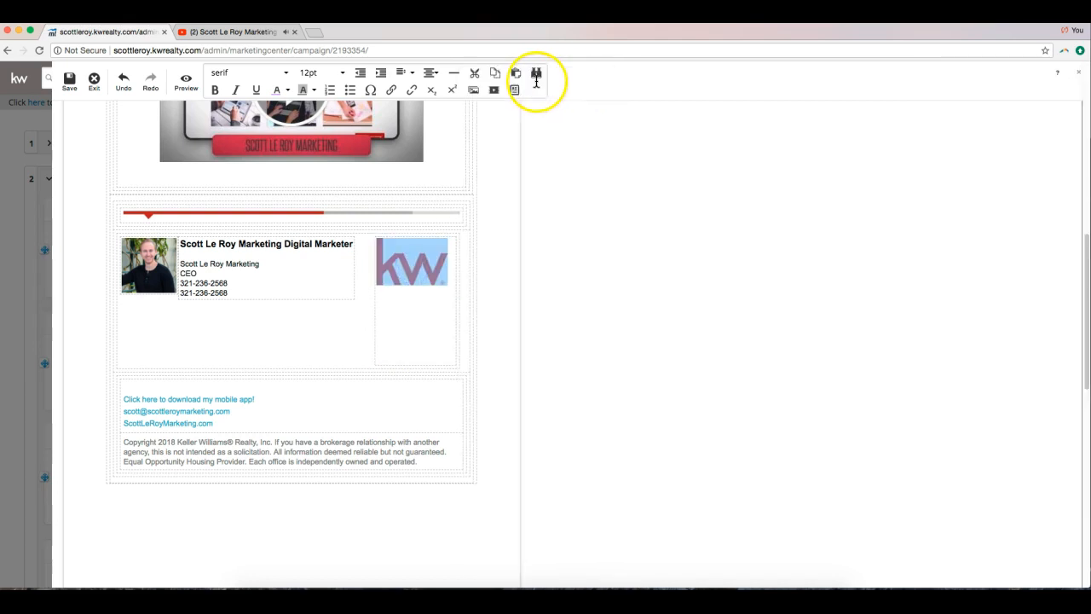
pyautogui.click(415, 253)
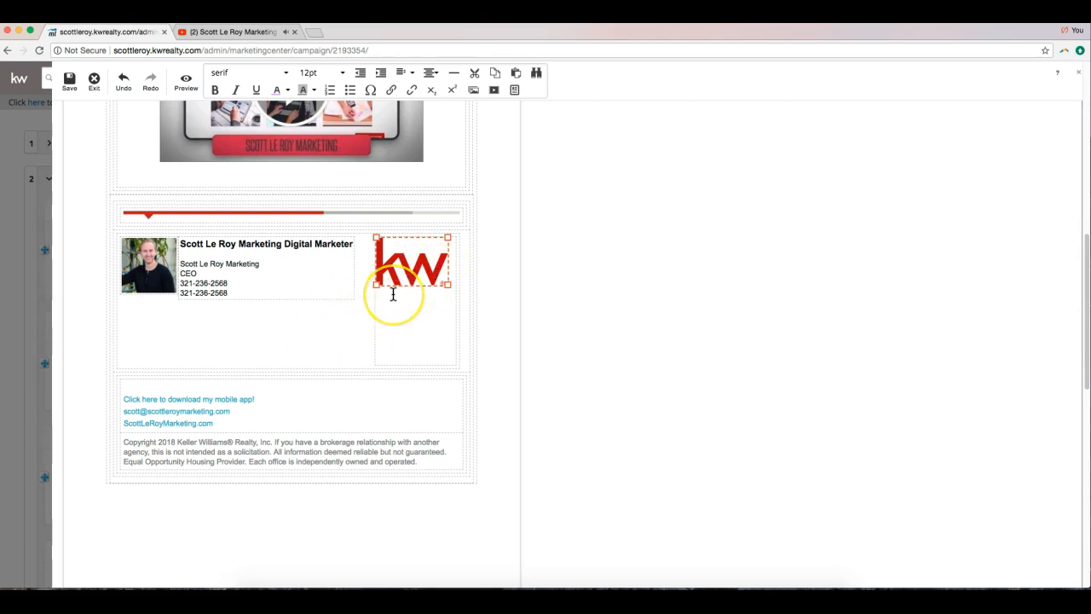
pyautogui.press('Delete')
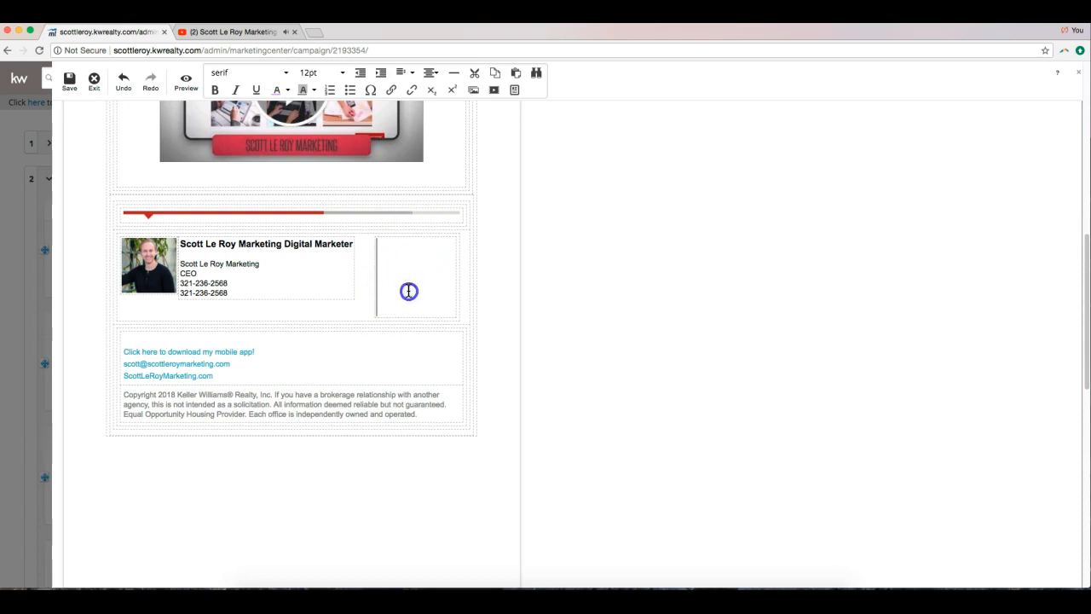
pyautogui.click(366, 301)
pyautogui.scroll(5, 189, 382)
pyautogui.scroll(1, 188, 382)
pyautogui.scroll(-15, 188, 382)
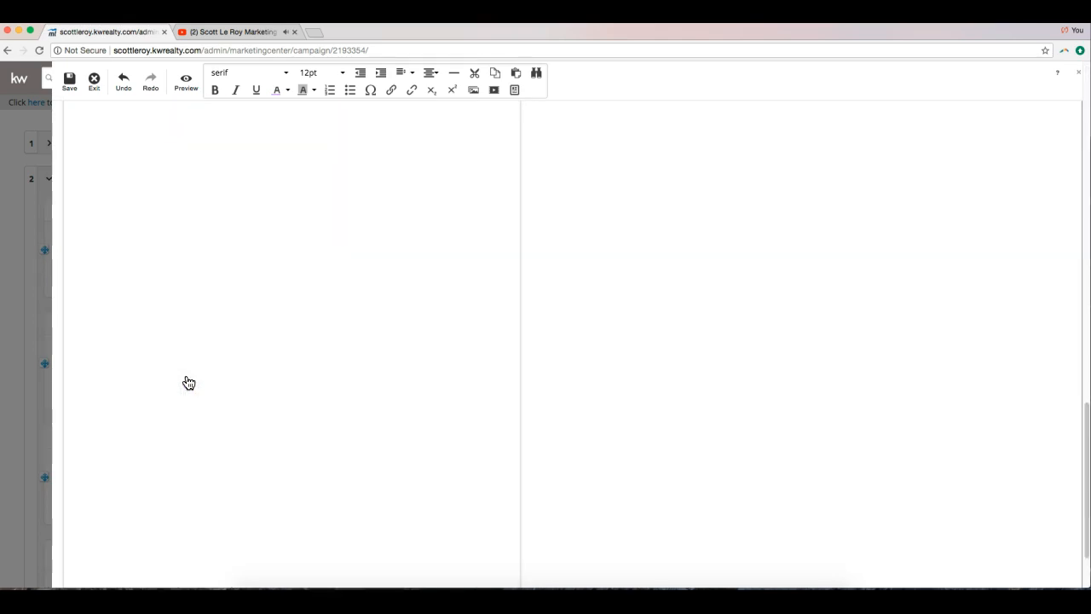
pyautogui.scroll(15, 189, 382)
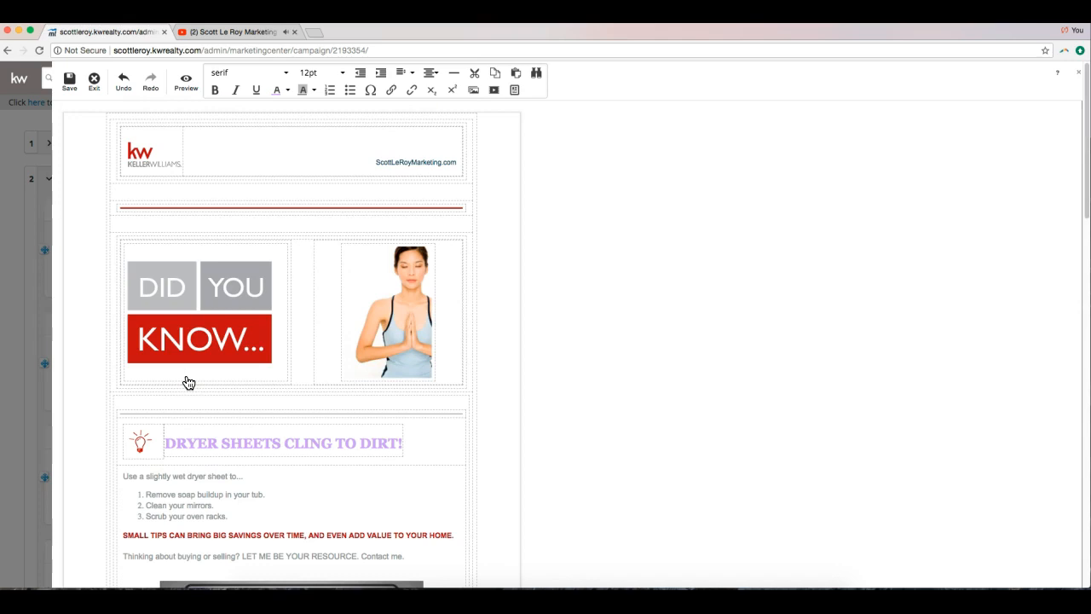
# Save the design as 'Did You Know? Dryer Sheets Cling to Dirt', close YouTube, and exit the editor.
pyautogui.click(69, 89)
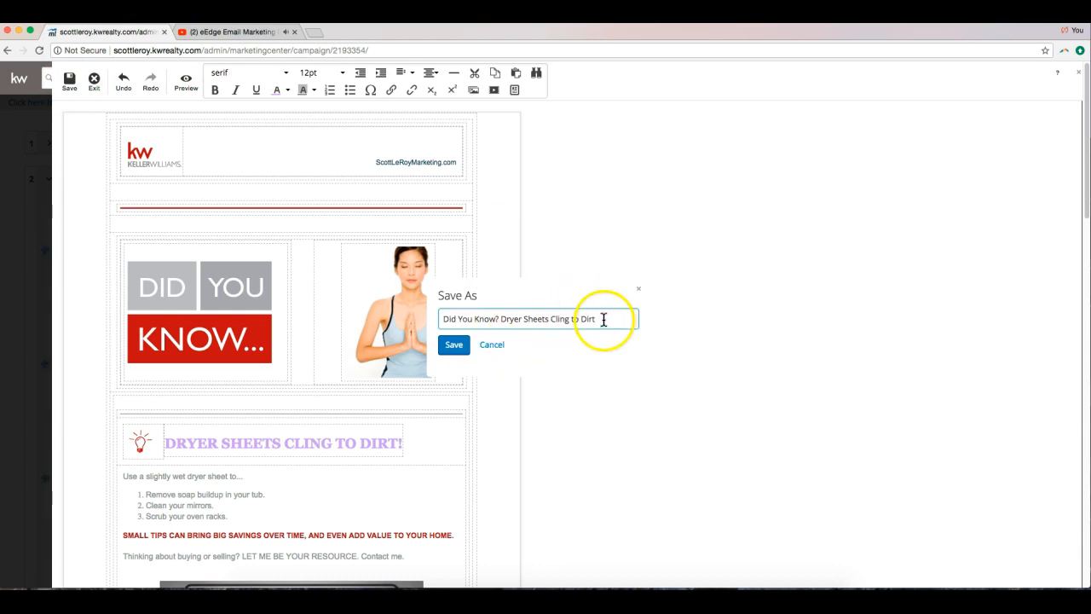
pyautogui.click(451, 344)
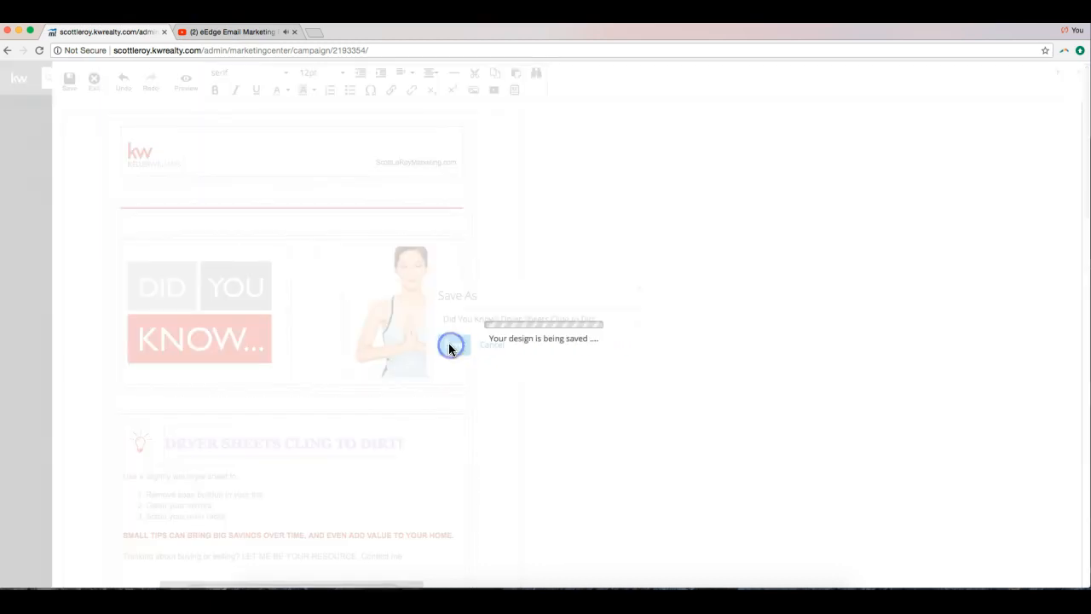
pyautogui.click(293, 32)
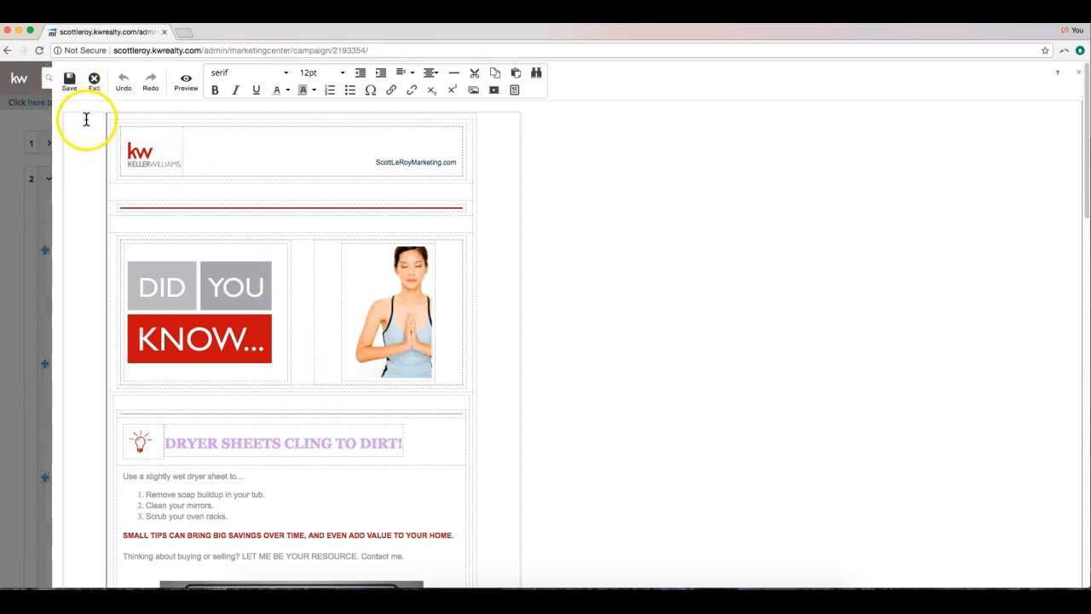
pyautogui.click(94, 79)
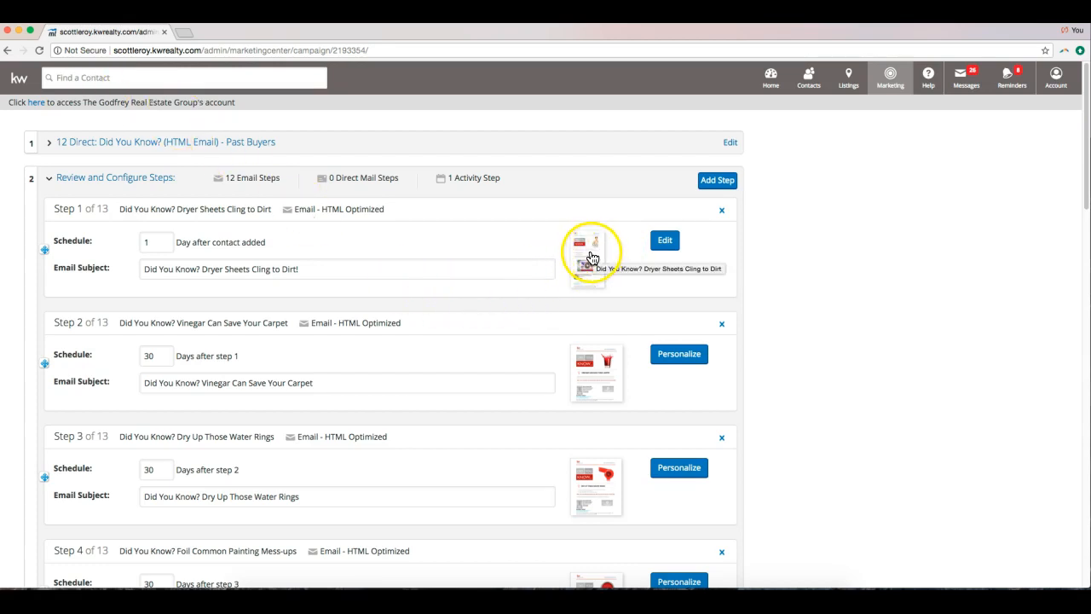
# Preview the saved Step 1 email with its embedded video.
pyautogui.click(592, 256)
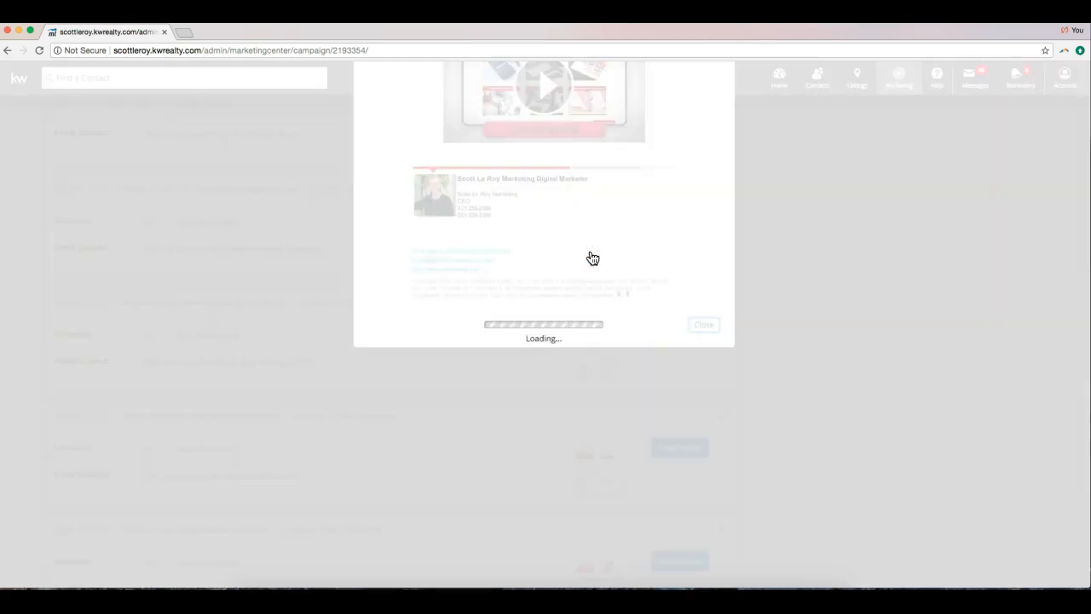
pyautogui.scroll(5, 591, 256)
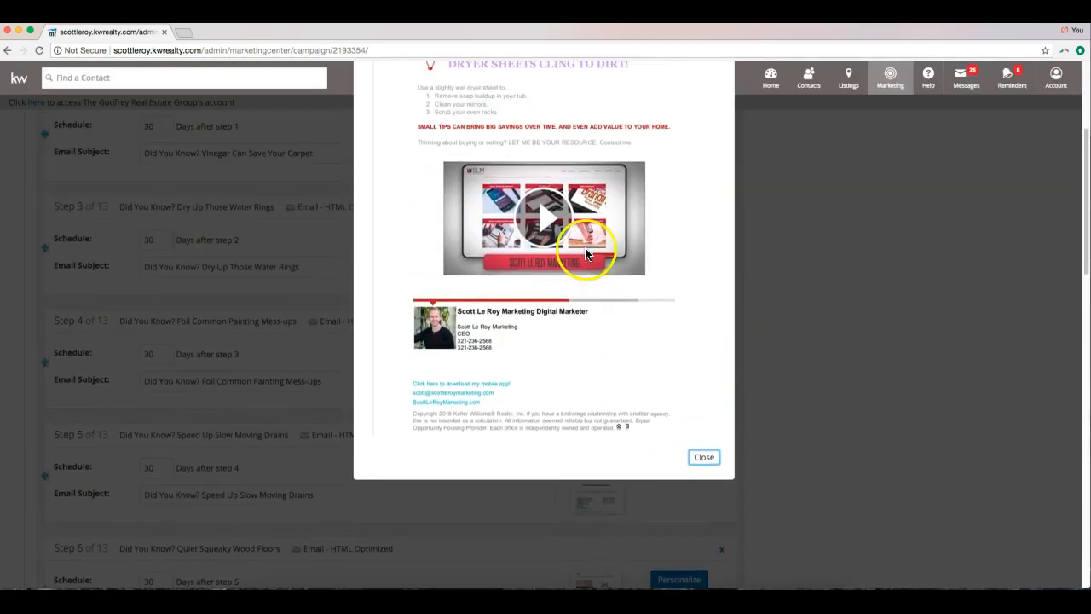
pyautogui.scroll(3, 585, 254)
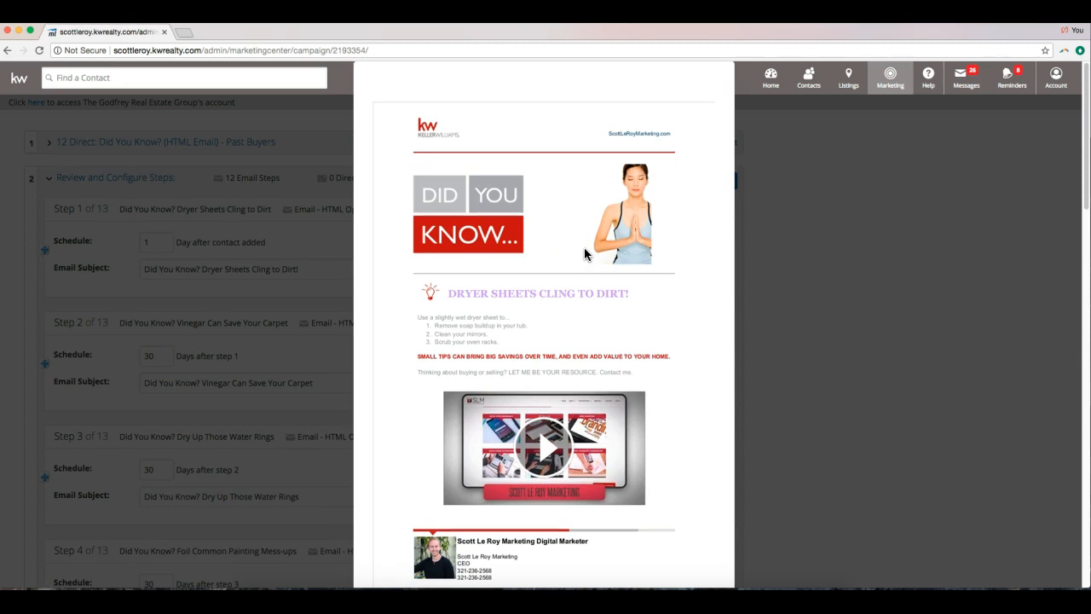
pyautogui.scroll(-3, 580, 255)
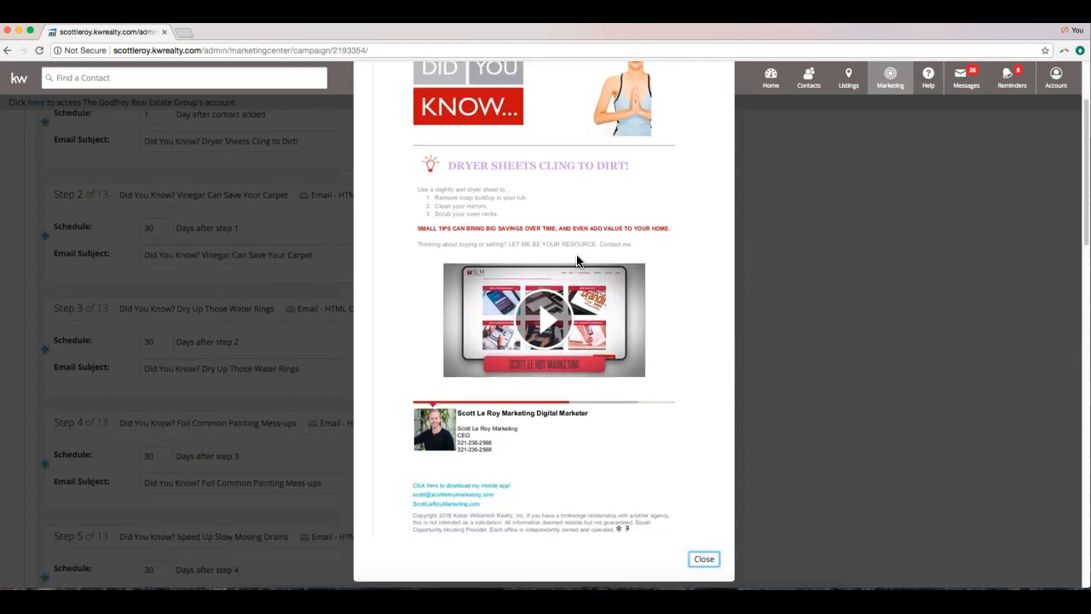
pyautogui.click(702, 557)
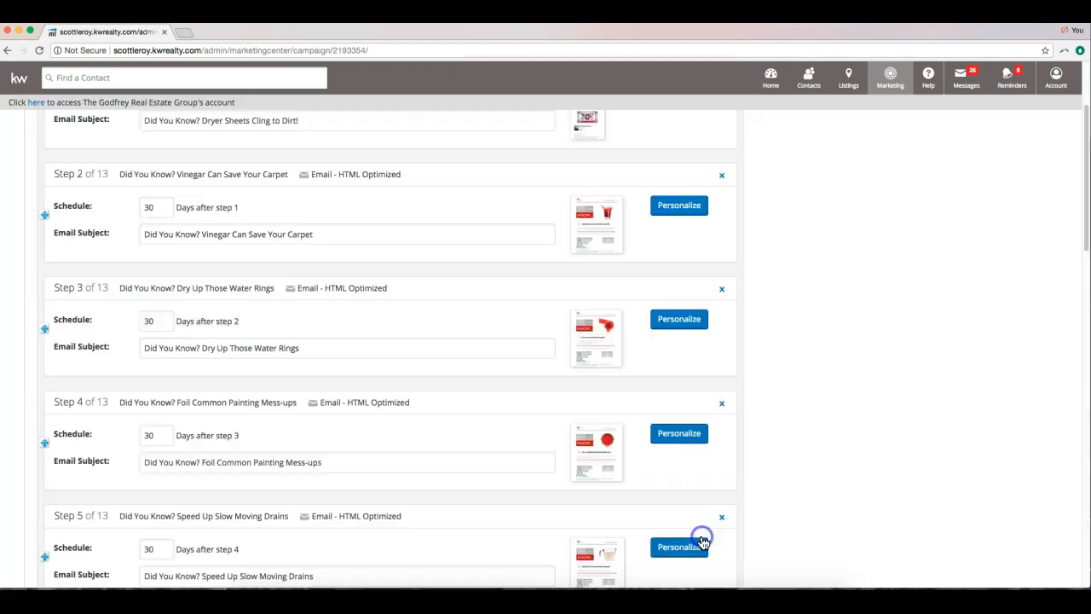
# Collapse Review and Configure Steps, discarding unsaved step edits.
pyautogui.scroll(3, 404, 162)
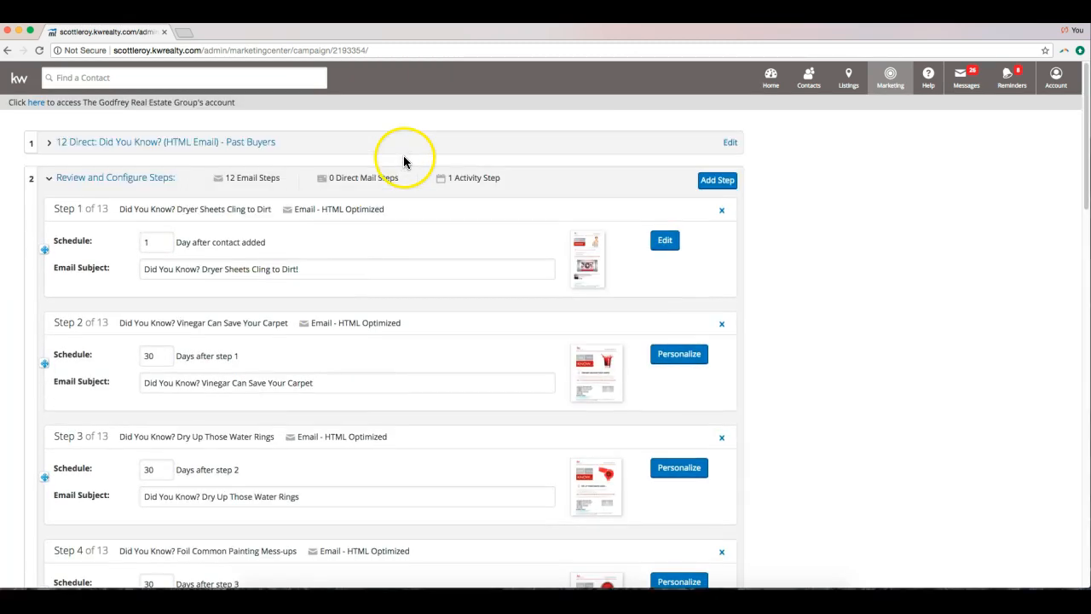
pyautogui.click(129, 179)
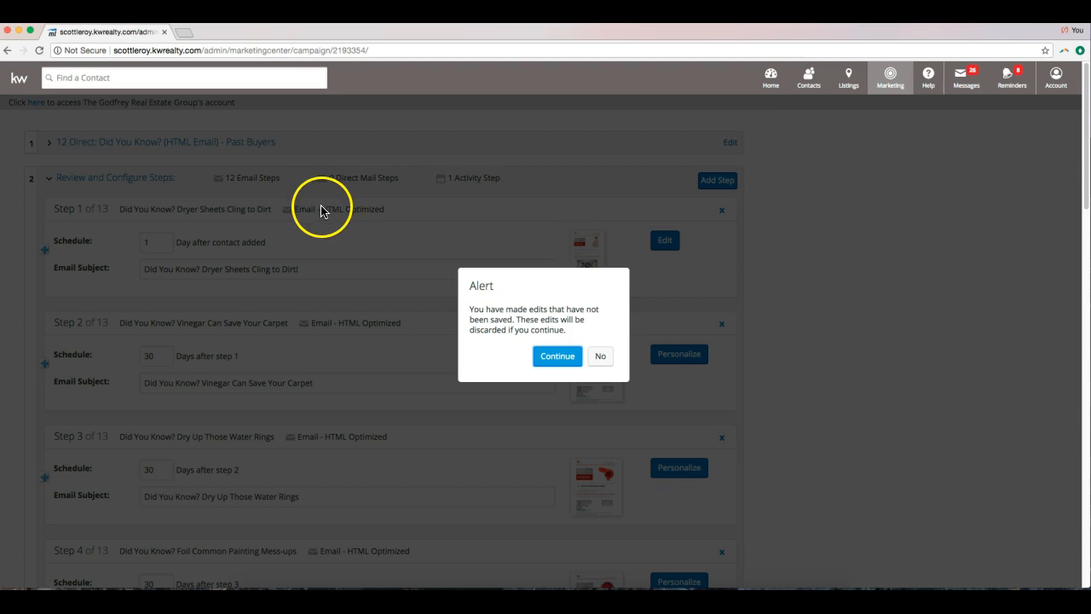
pyautogui.click(557, 356)
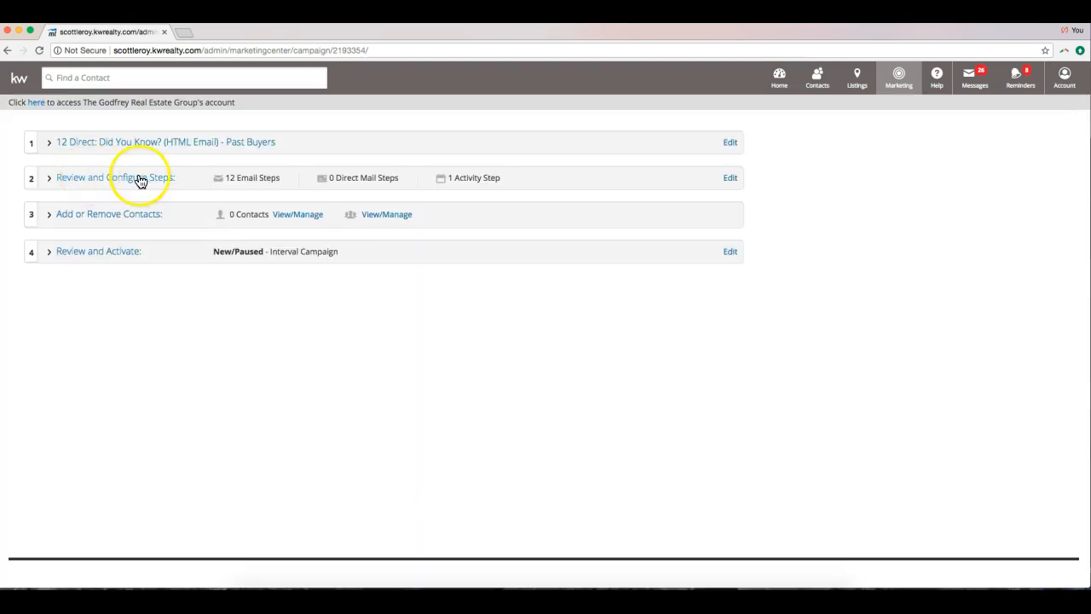
# Open Add or Remove Contacts, look at the Contacts tab, and finish on Groups.
pyautogui.click(94, 214)
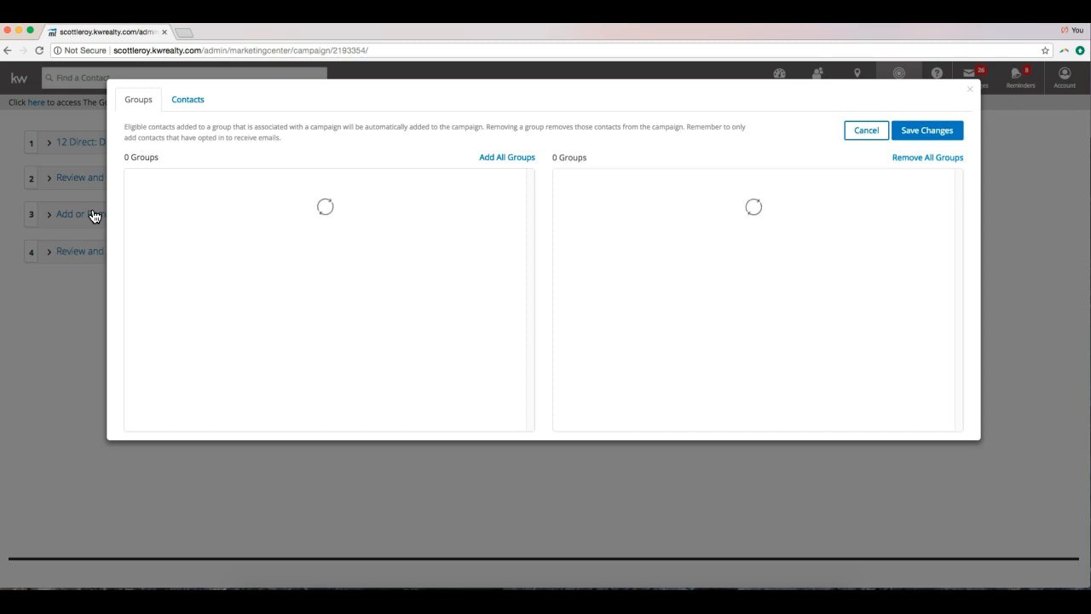
pyautogui.click(867, 133)
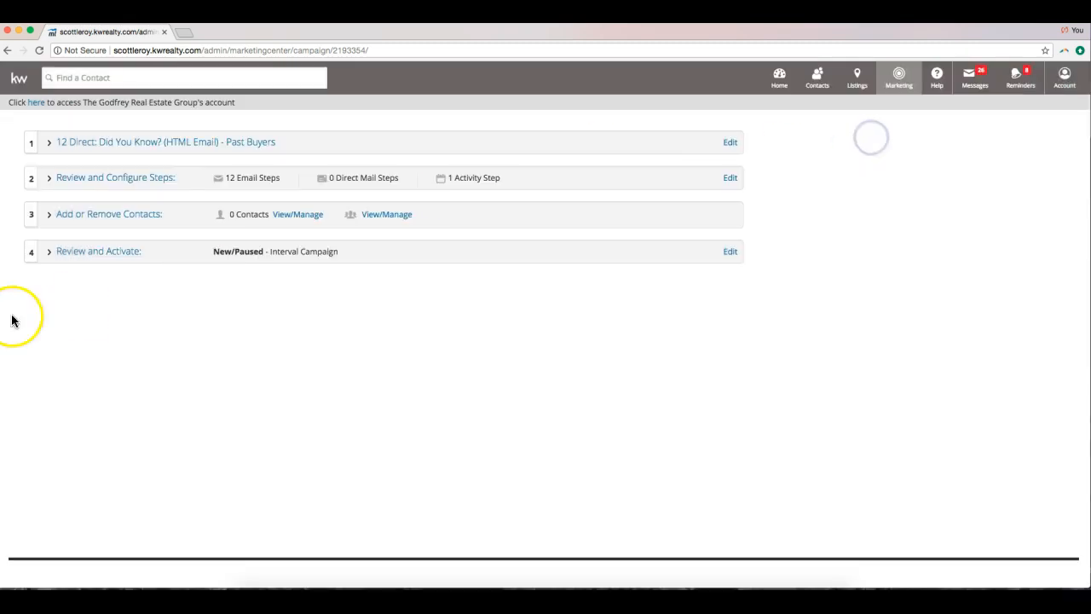
pyautogui.click(117, 218)
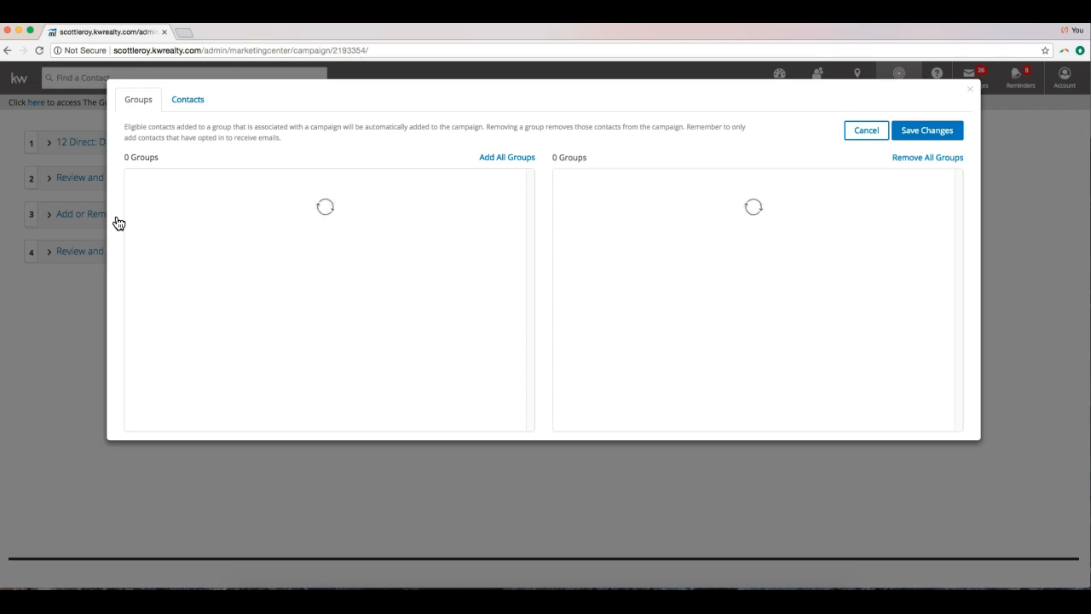
pyautogui.click(187, 98)
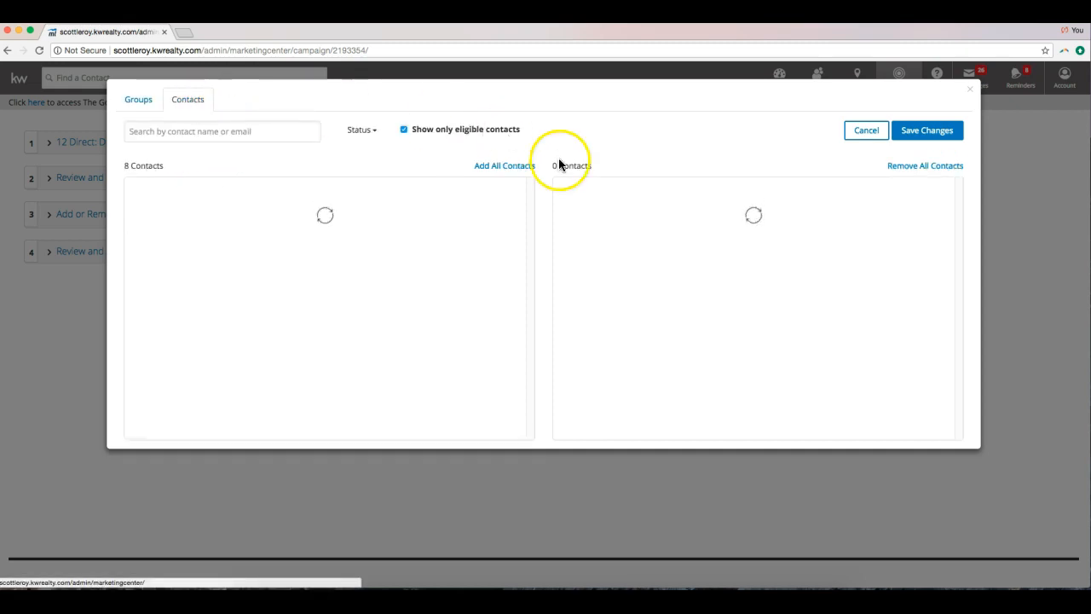
pyautogui.click(134, 100)
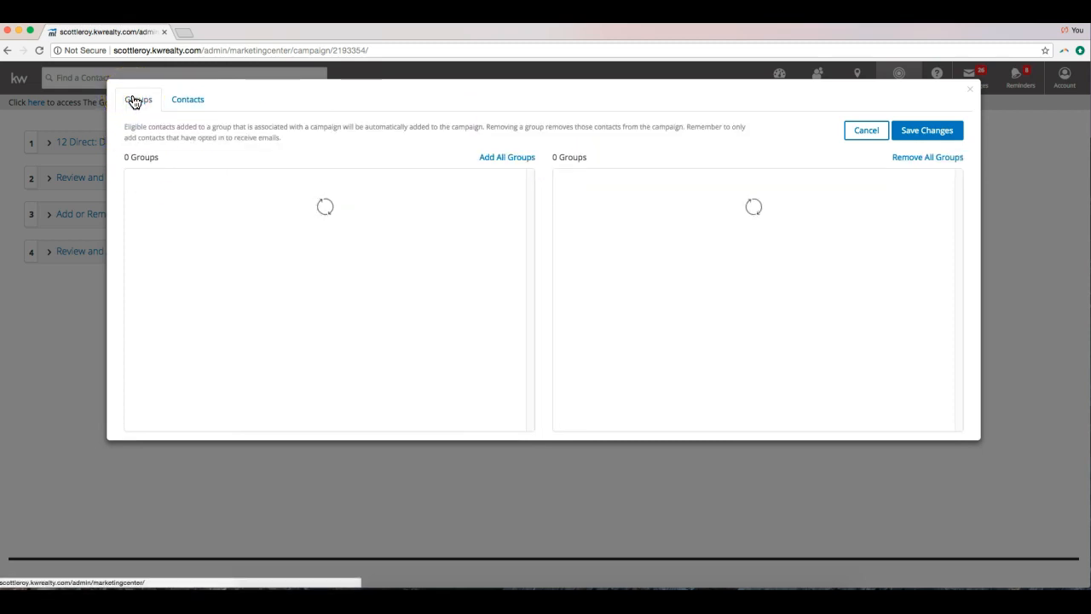
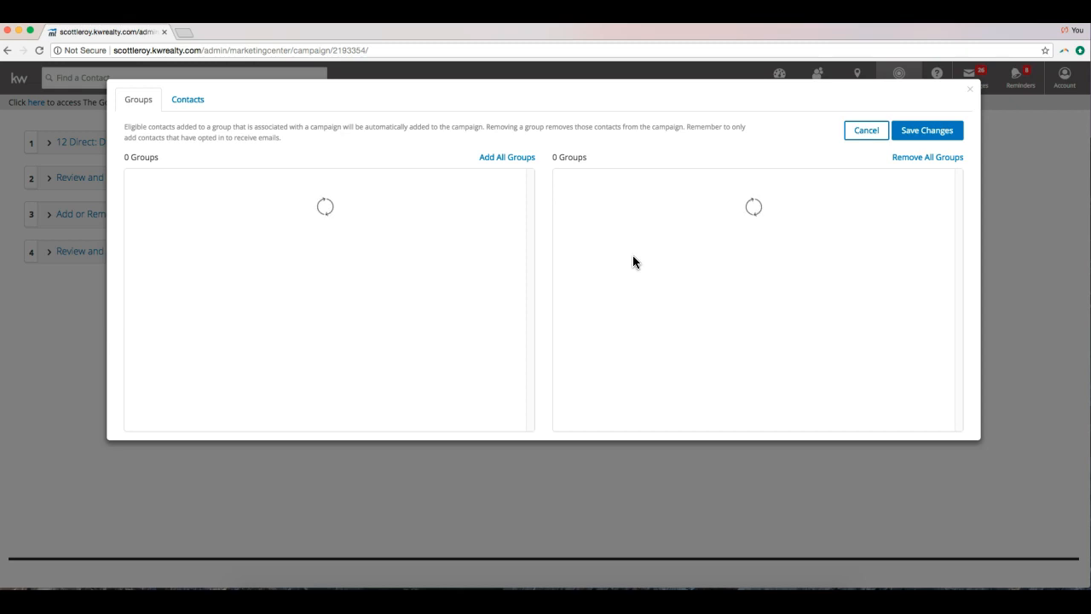
# View the individual Contacts list, then save and close the recipients dialog with no contacts added.
pyautogui.click(196, 104)
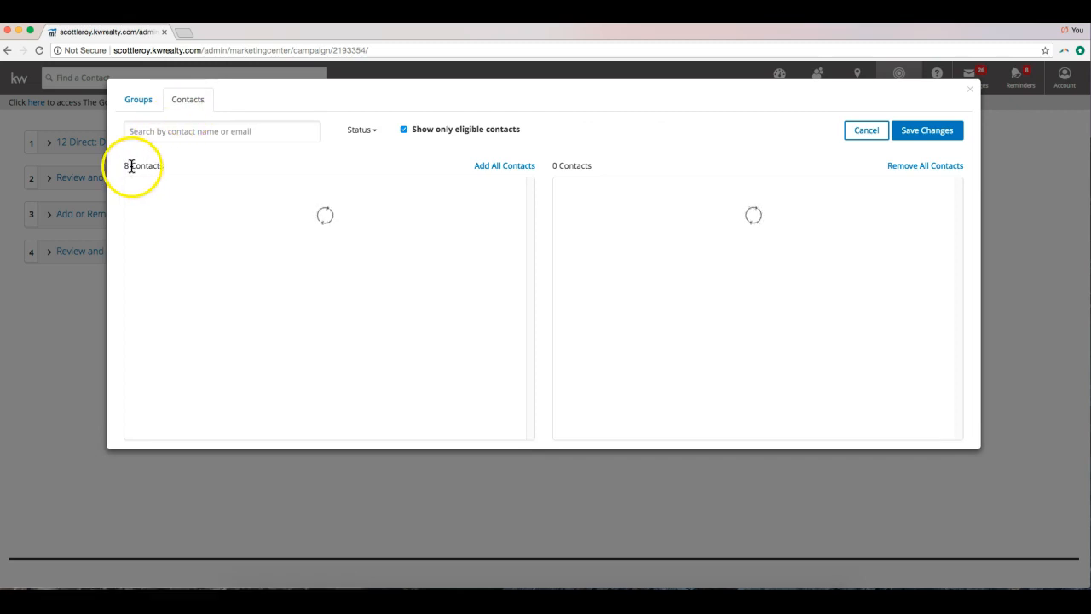
pyautogui.moveTo(126, 166); pyautogui.dragTo(159, 165)
pyautogui.click(158, 166)
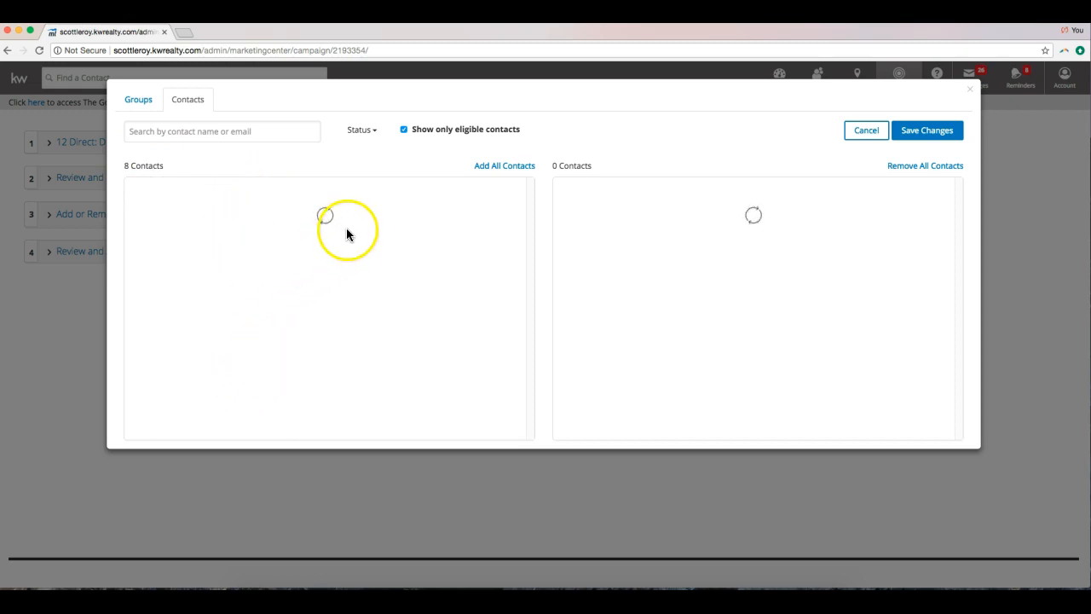
pyautogui.click(396, 189)
pyautogui.click(399, 303)
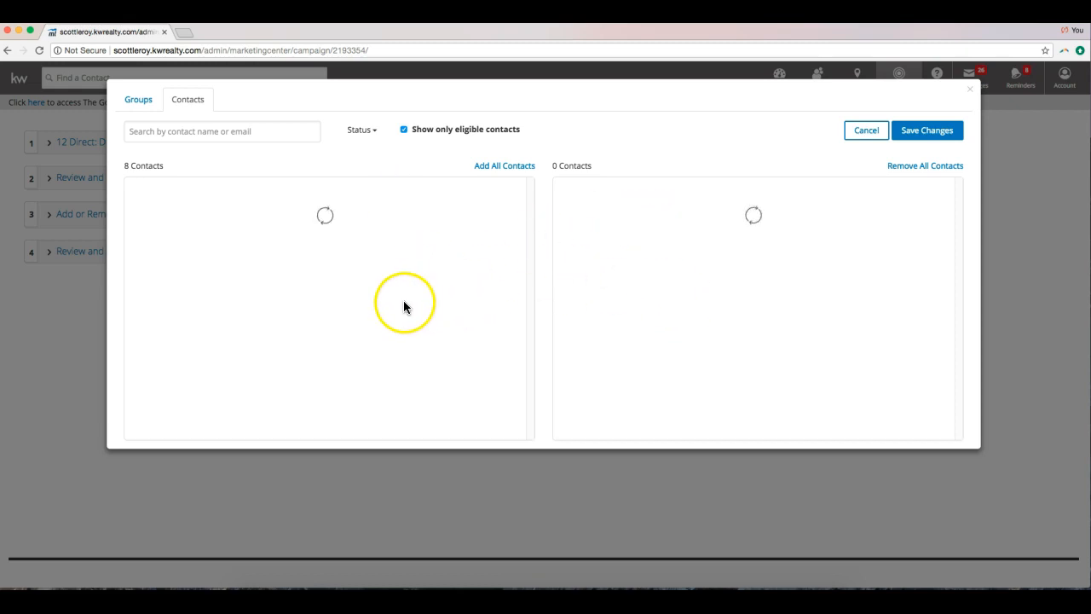
pyautogui.click(605, 234)
pyautogui.click(913, 134)
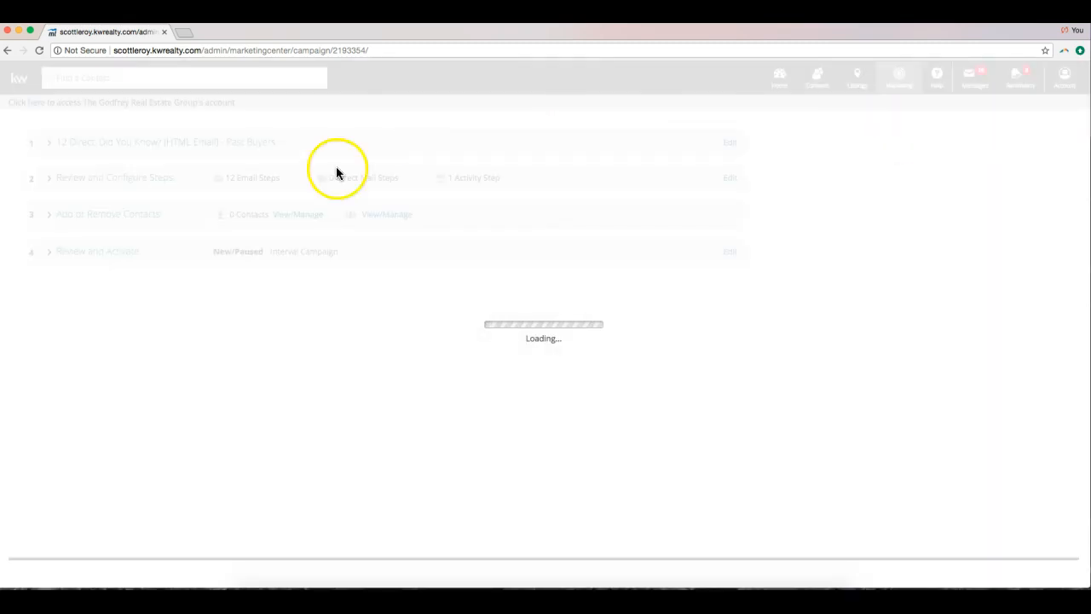
# Reload the stalled 12 Direct campaign page.
pyautogui.click(402, 275)
pyautogui.click(285, 282)
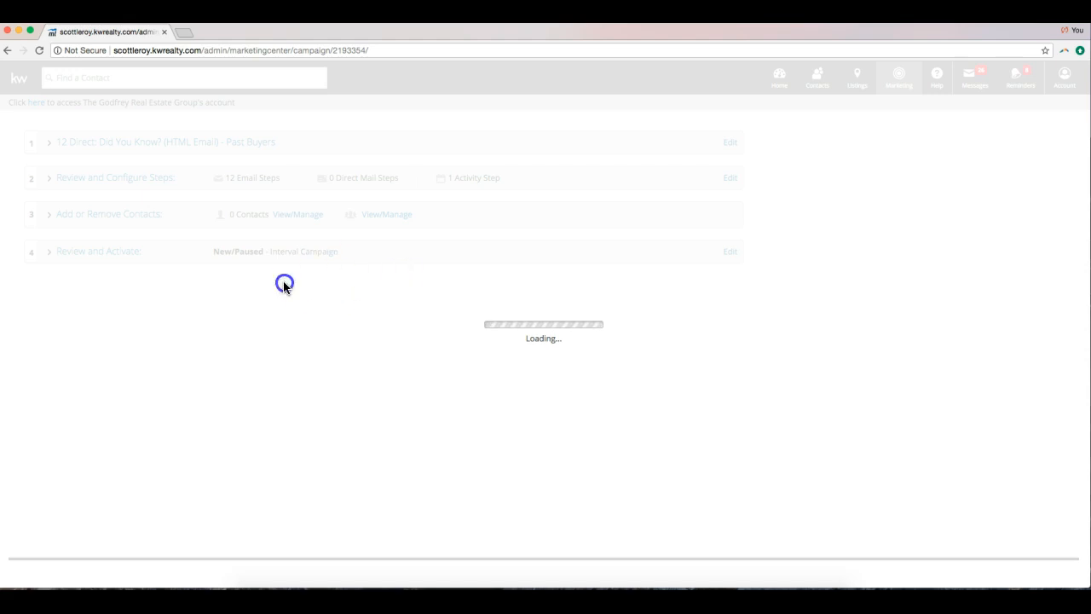
pyautogui.click(175, 50)
pyautogui.press('Return')
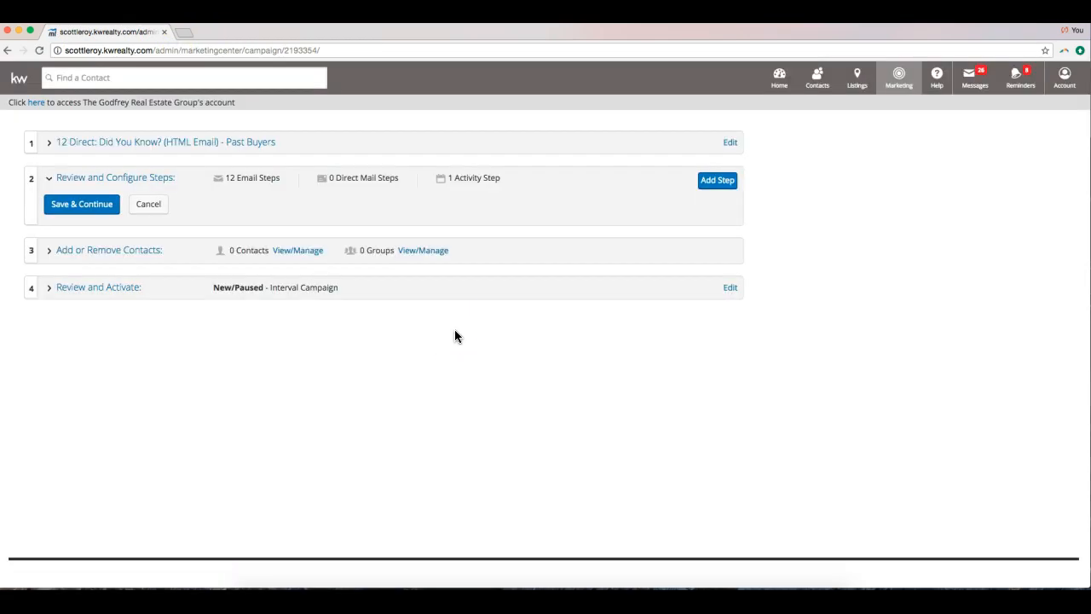
# Add the 12 Direct group (1 contact) to the campaign's recipient groups.
pyautogui.click(118, 178)
pyautogui.click(105, 216)
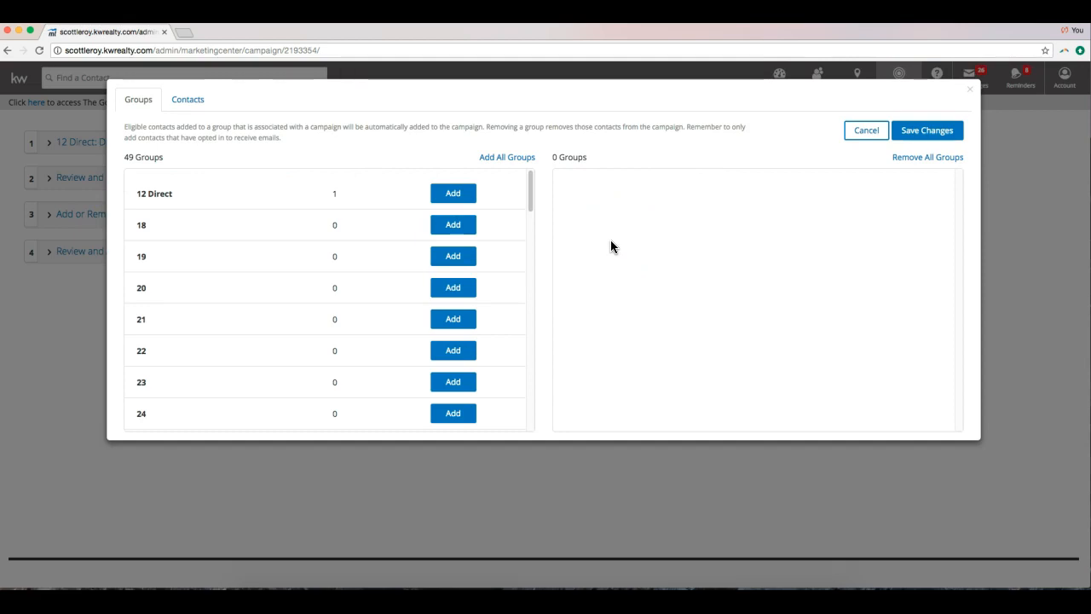
pyautogui.scroll(-15, 366, 269)
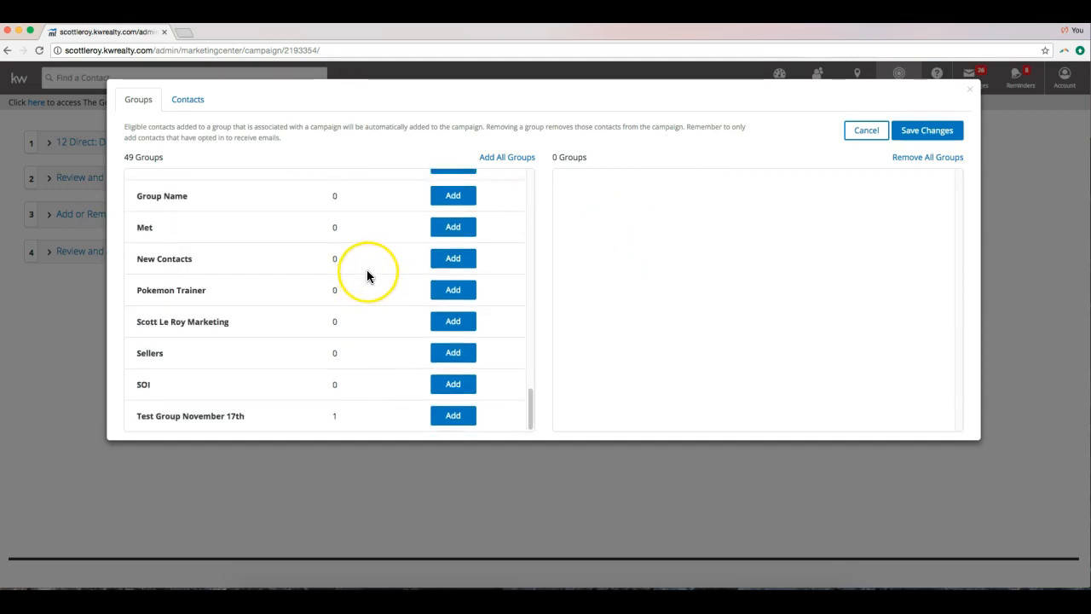
pyautogui.scroll(15, 366, 269)
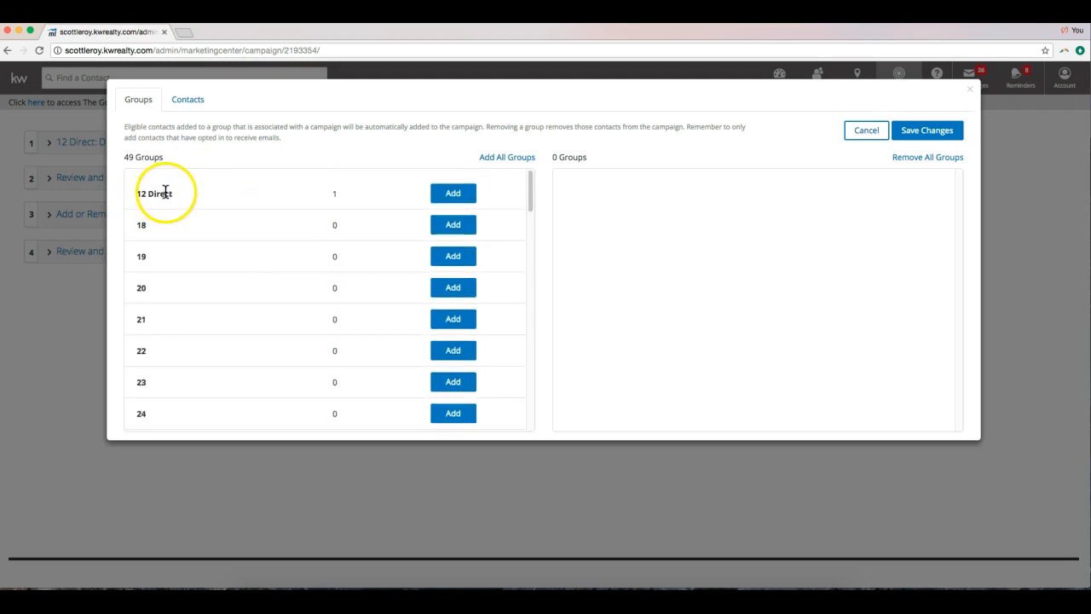
pyautogui.click(452, 193)
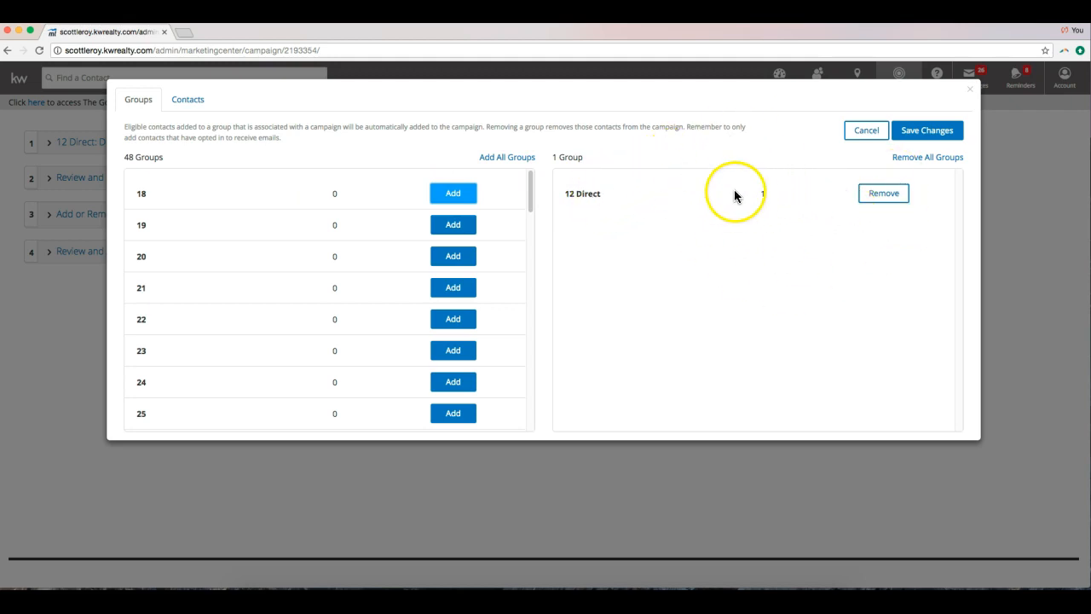
# Add three individual contacts from the Contacts list, including the vendor contact.
pyautogui.click(203, 99)
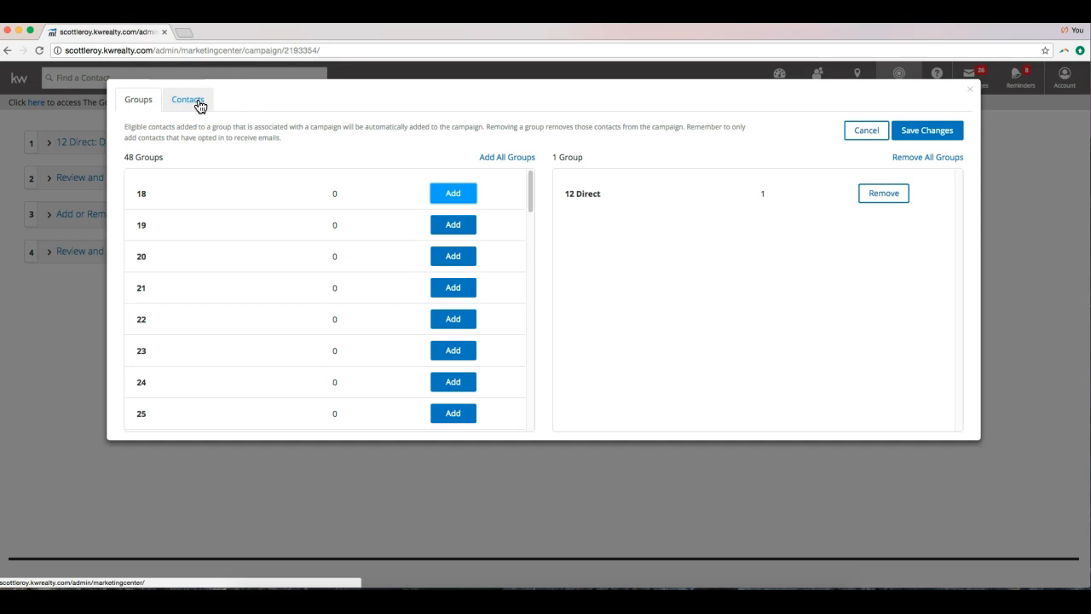
pyautogui.click(201, 103)
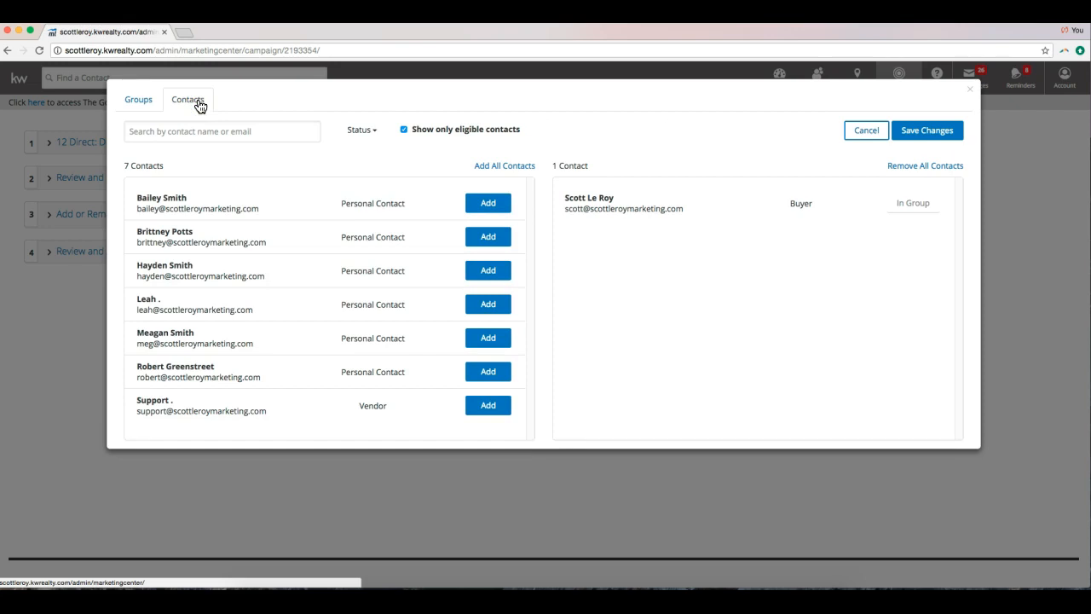
pyautogui.click(489, 206)
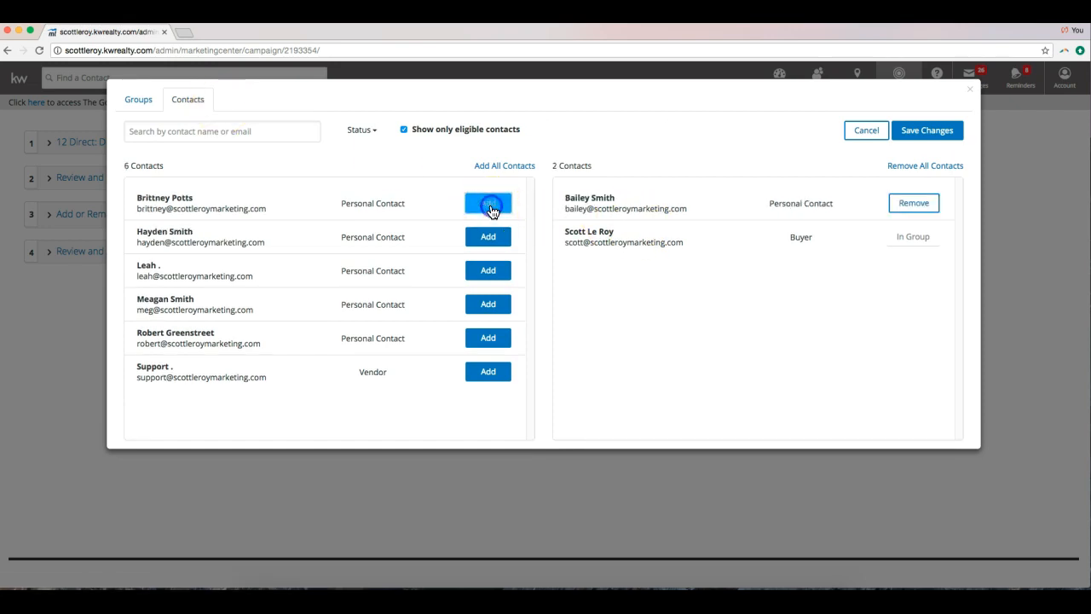
pyautogui.click(487, 304)
pyautogui.click(488, 338)
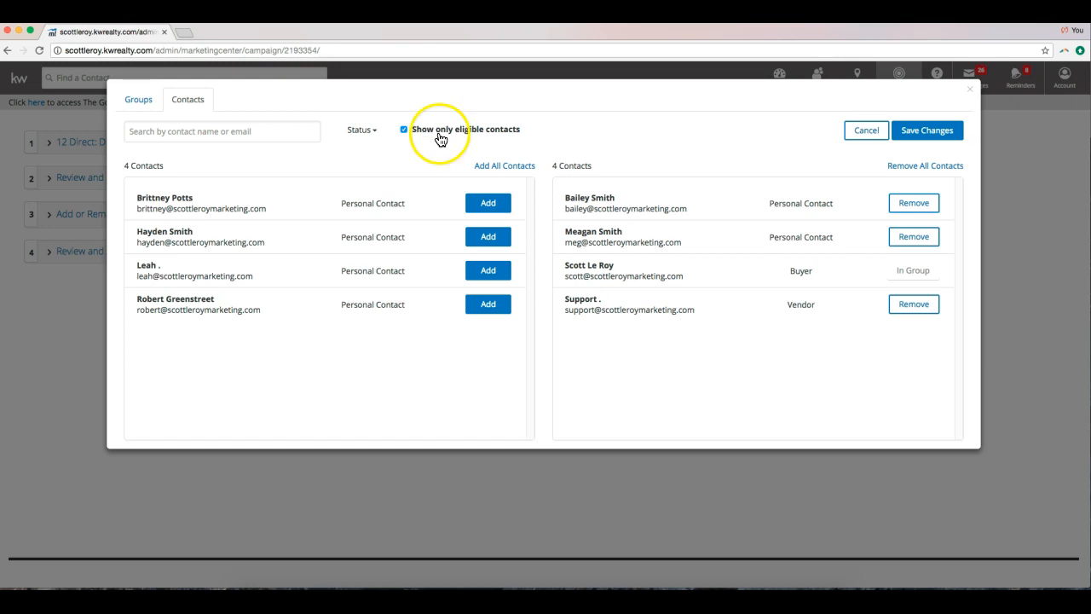
# Toggle Show only eligible contacts off and on, then save the 4 contacts and 1 group.
pyautogui.click(403, 130)
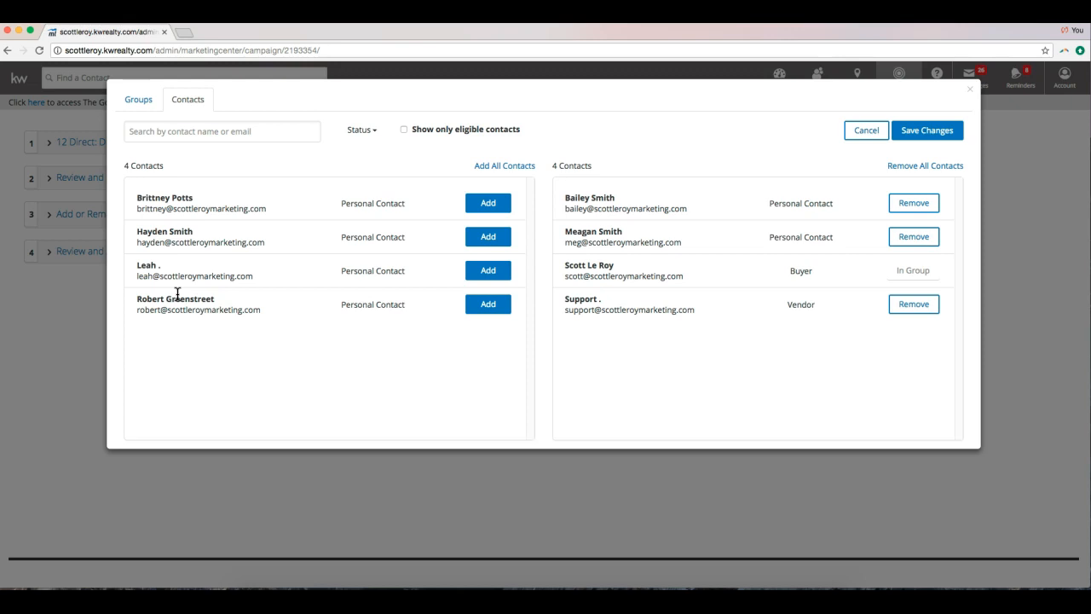
pyautogui.click(404, 129)
pyautogui.click(922, 138)
pyautogui.click(922, 138)
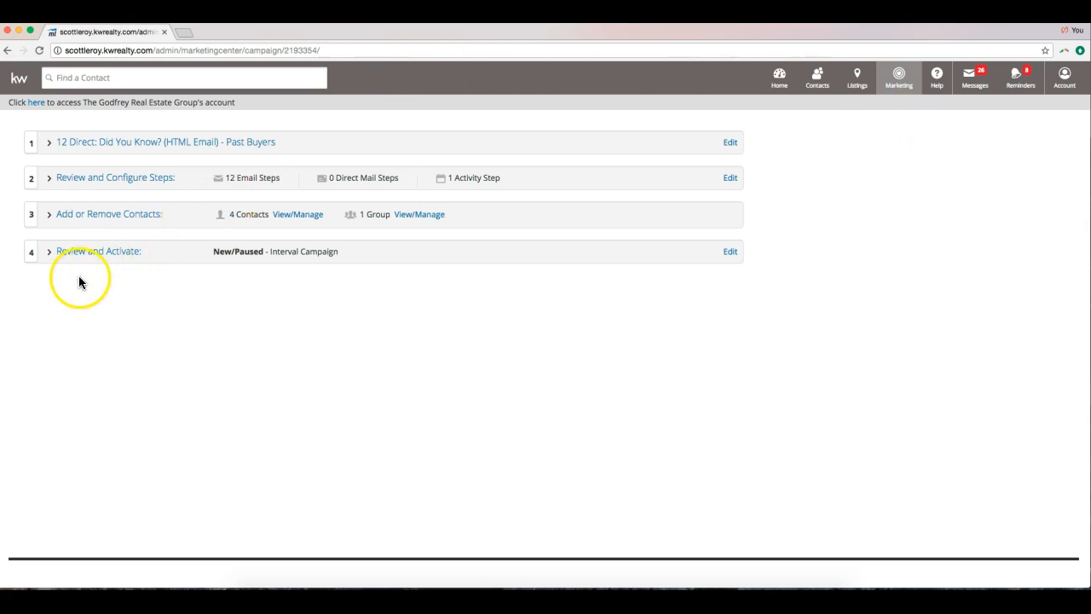
# Expand Review and Activate and continue past the unsaved-edits alert.
pyautogui.click(95, 254)
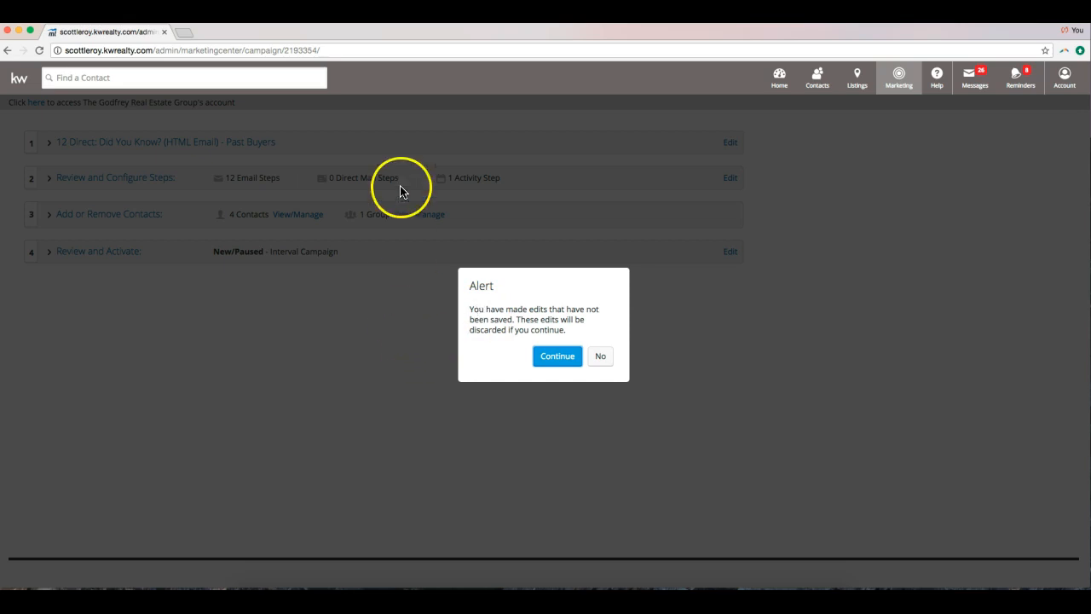
pyautogui.click(558, 356)
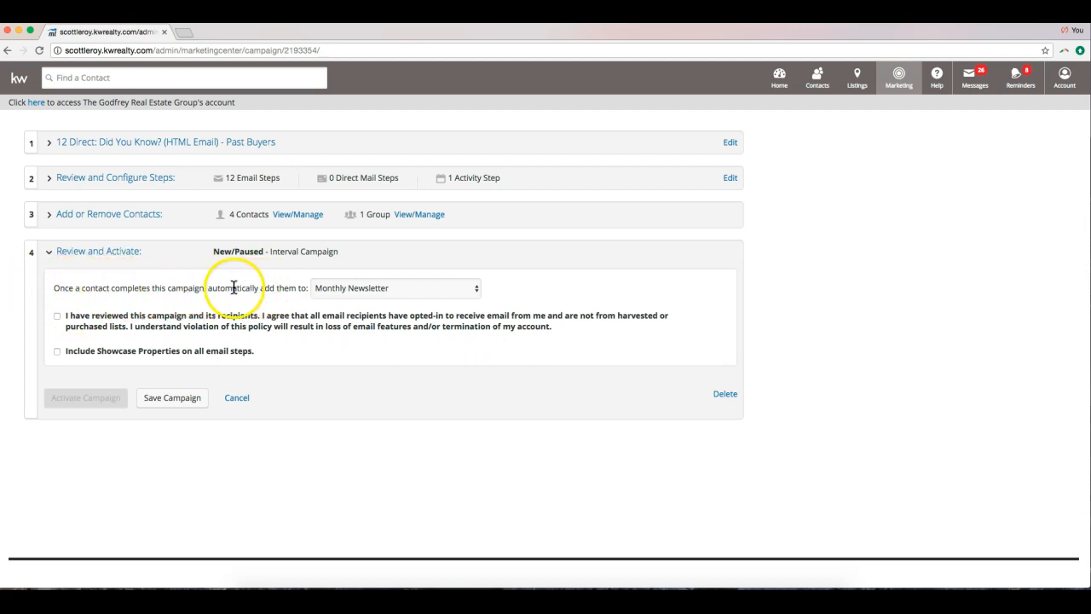
# Set no follow-up campaign, accept the opt-in terms, include Showcase Properties, and activate the campaign.
pyautogui.click(377, 288)
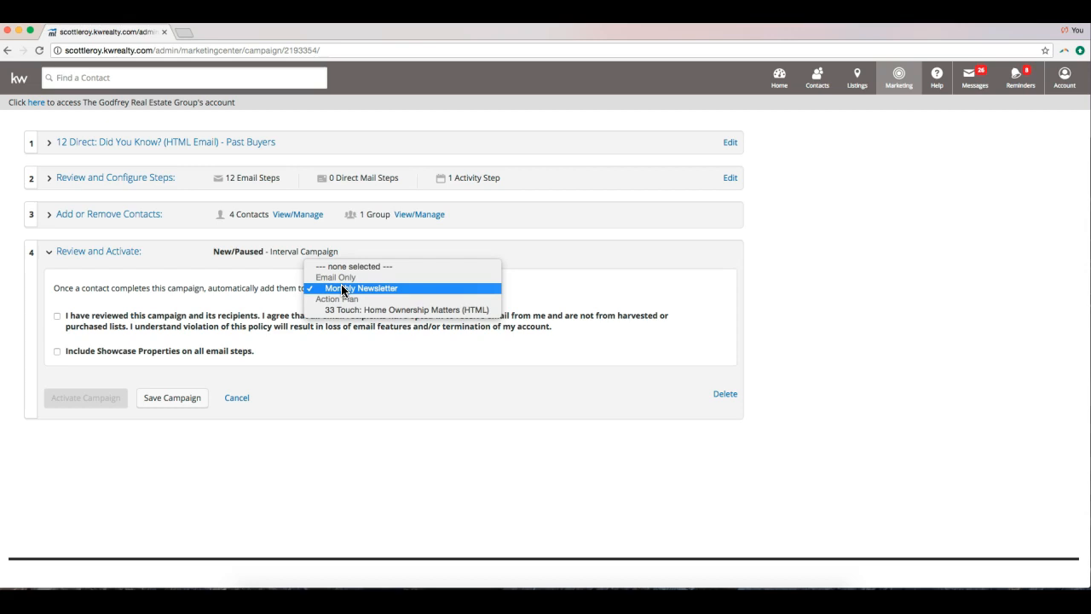
pyautogui.click(353, 266)
pyautogui.click(211, 298)
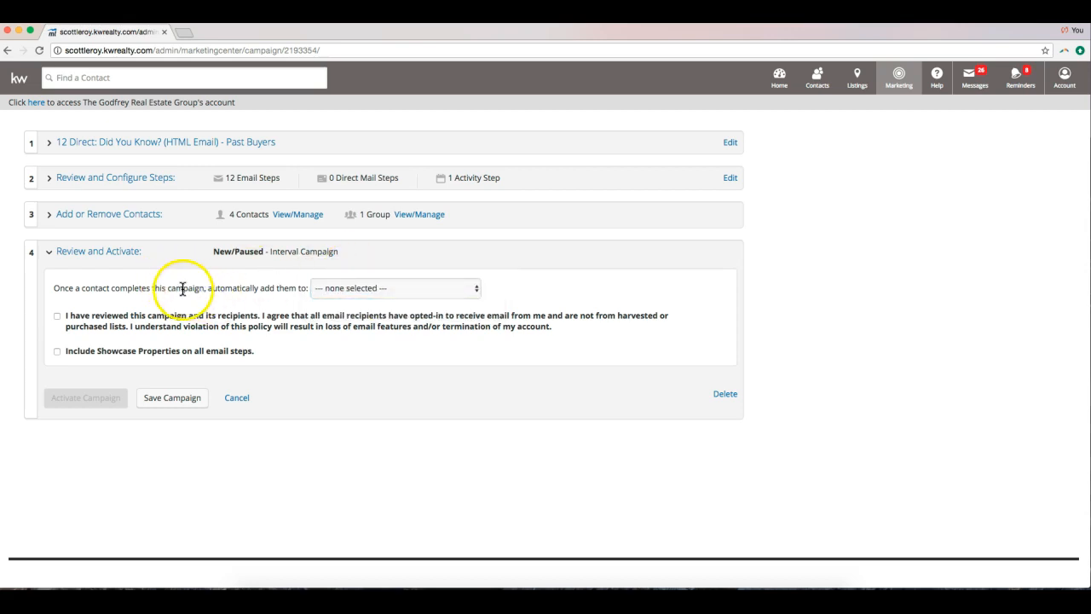
pyautogui.click(61, 316)
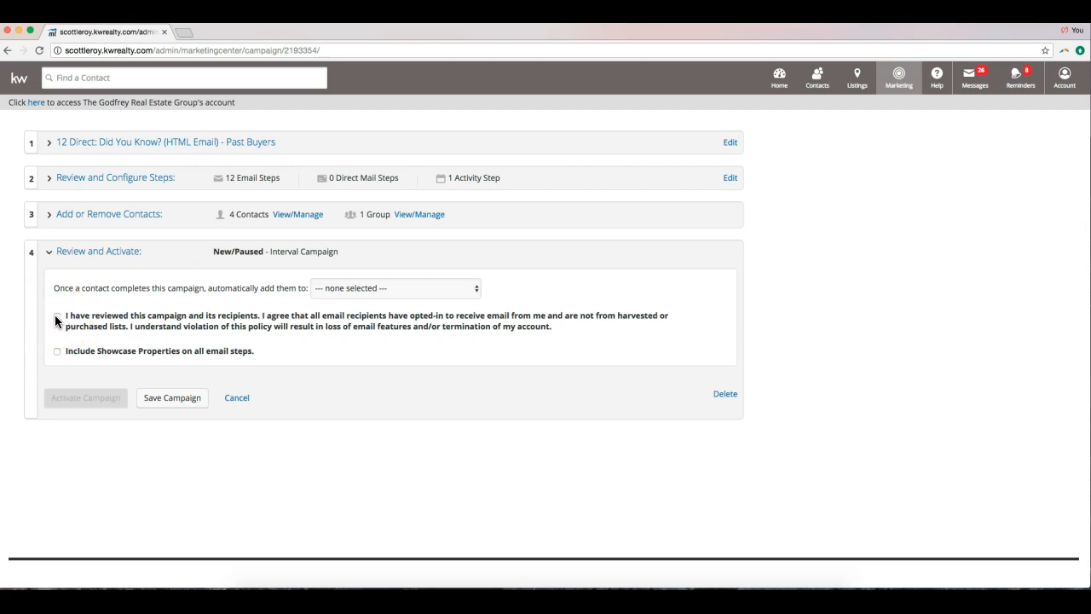
pyautogui.click(55, 314)
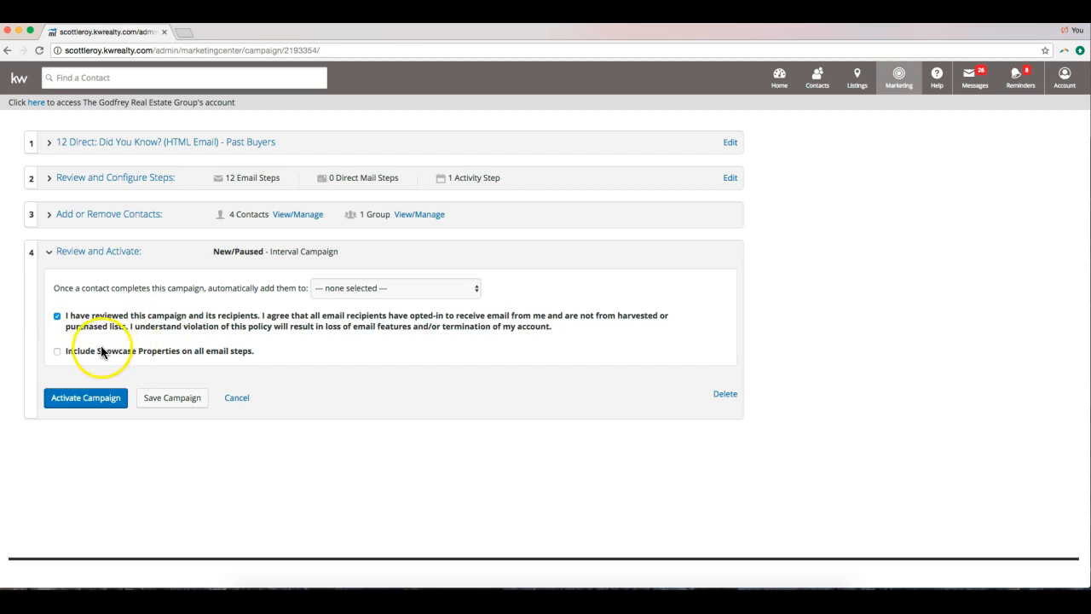
pyautogui.click(57, 350)
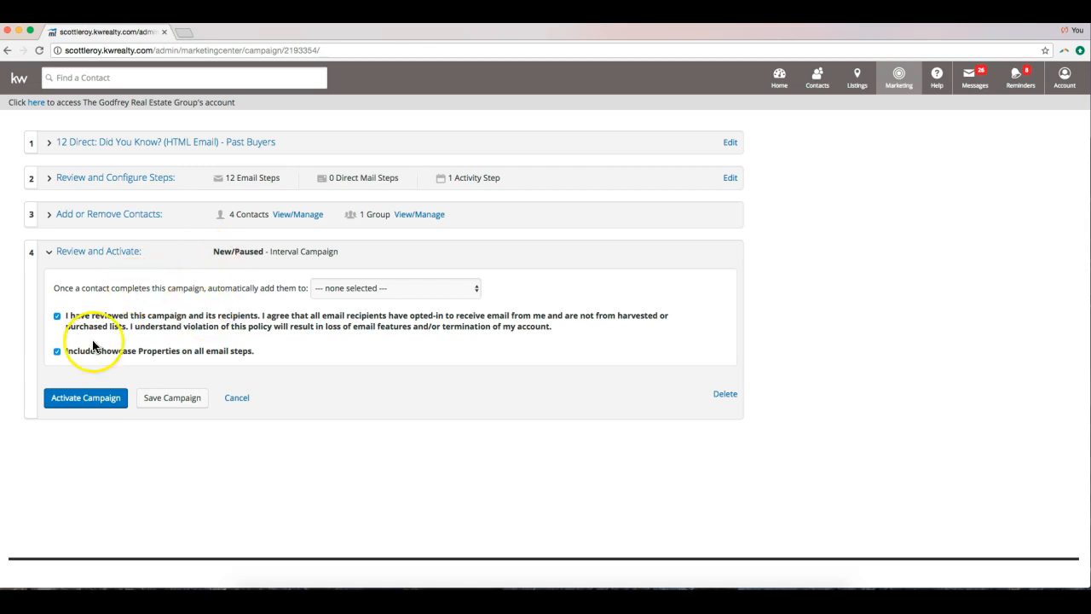
pyautogui.click(89, 397)
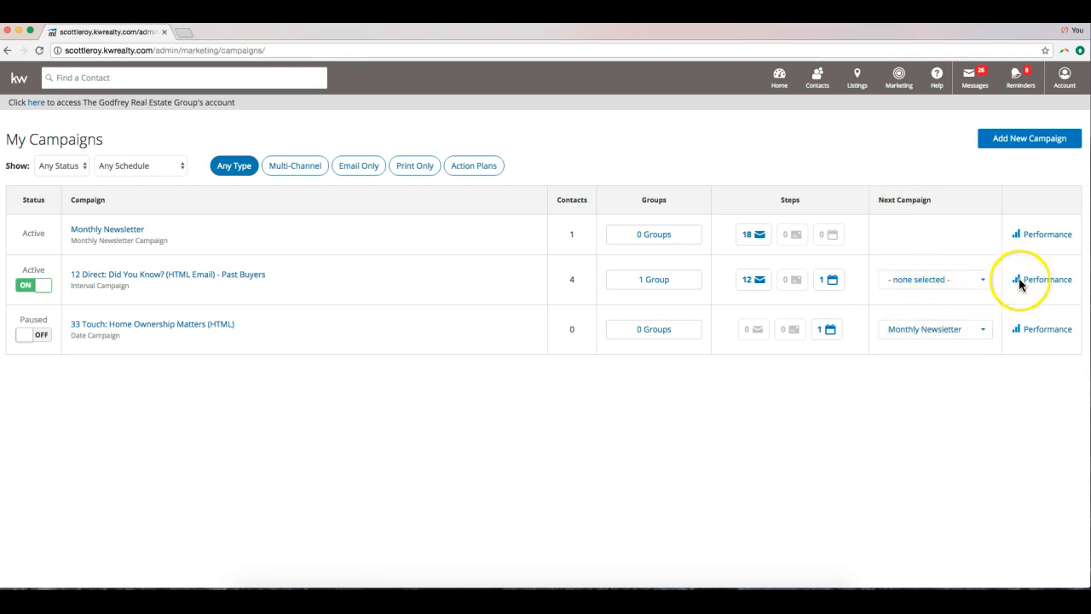
pyautogui.click(1047, 281)
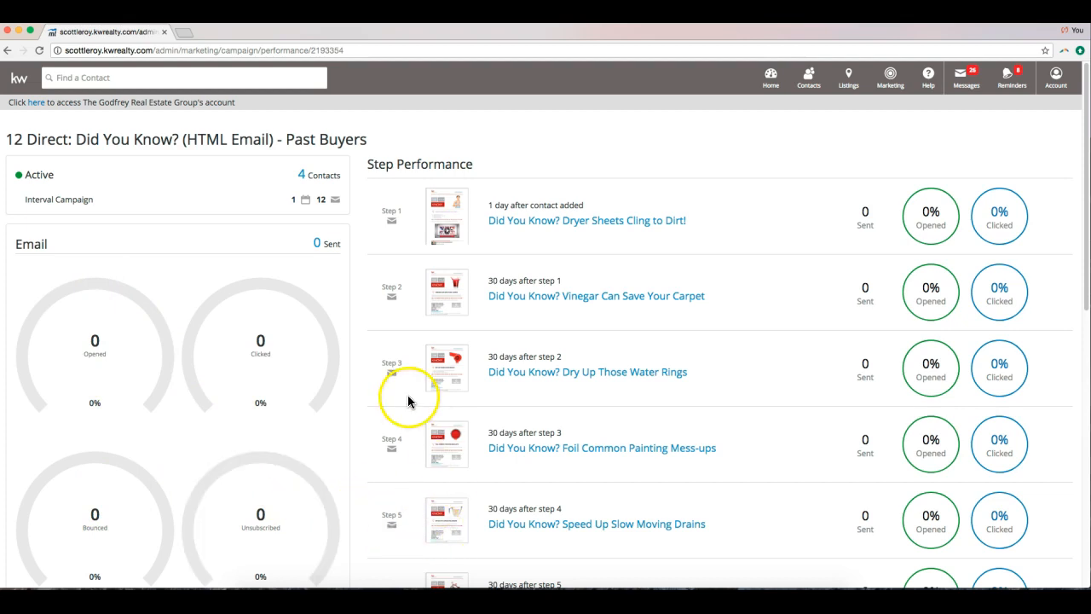
pyautogui.click(7, 53)
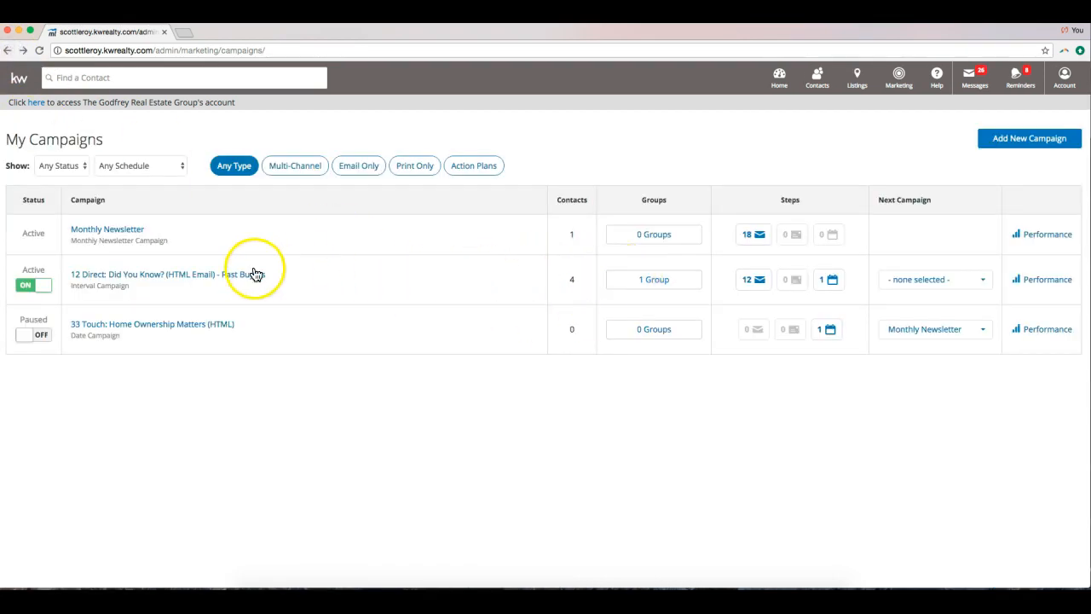
# Delete the 12 Direct campaign from its Review and Activate section, confirming Yes, Delete Campaign.
pyautogui.click(193, 279)
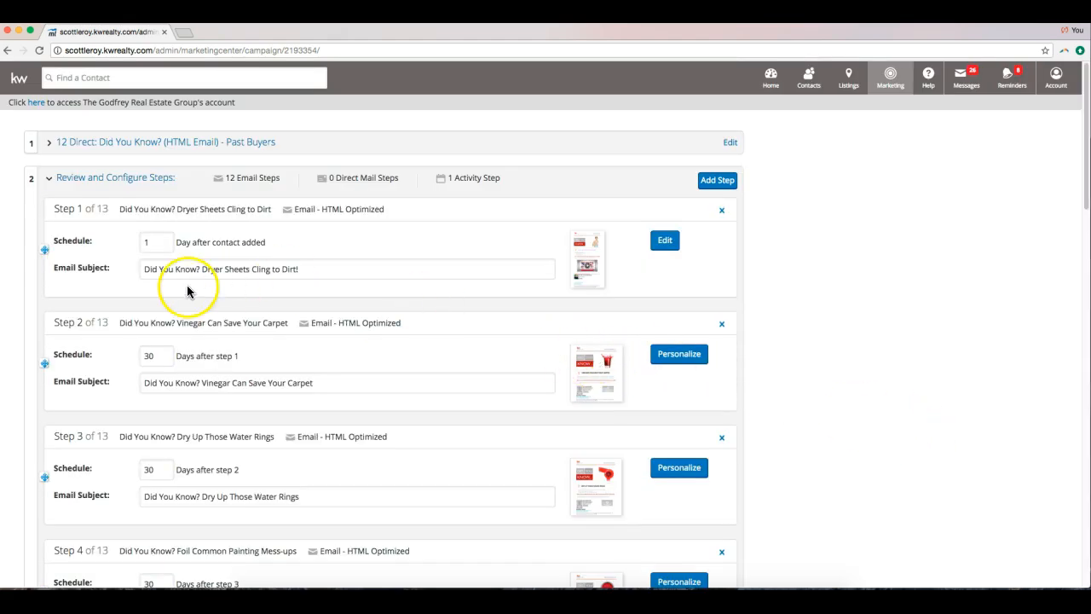
pyautogui.scroll(-9, 134, 297)
pyautogui.scroll(-7, 134, 297)
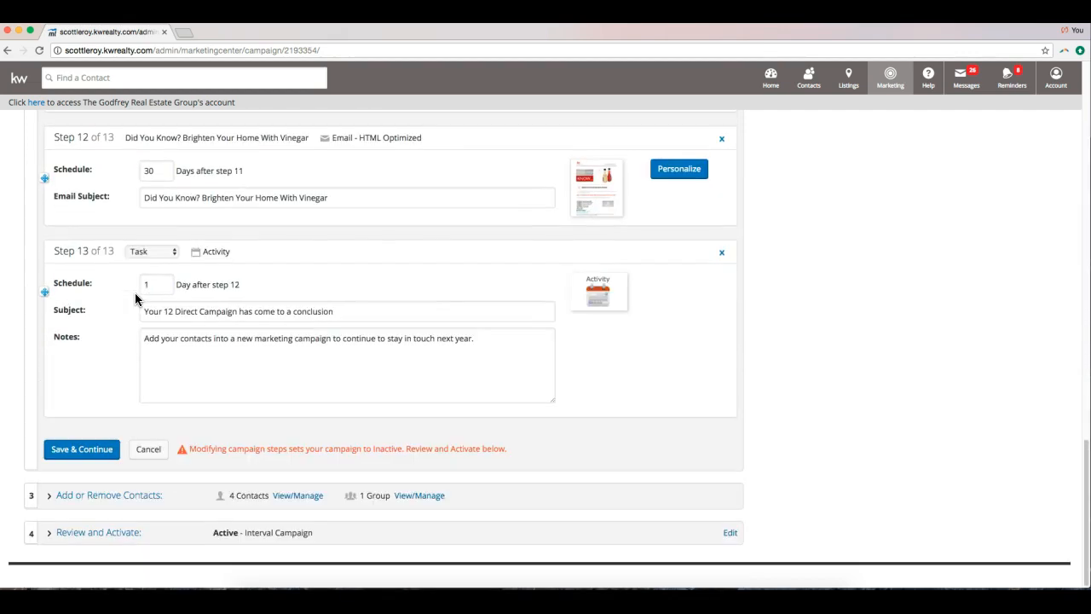
pyautogui.click(96, 533)
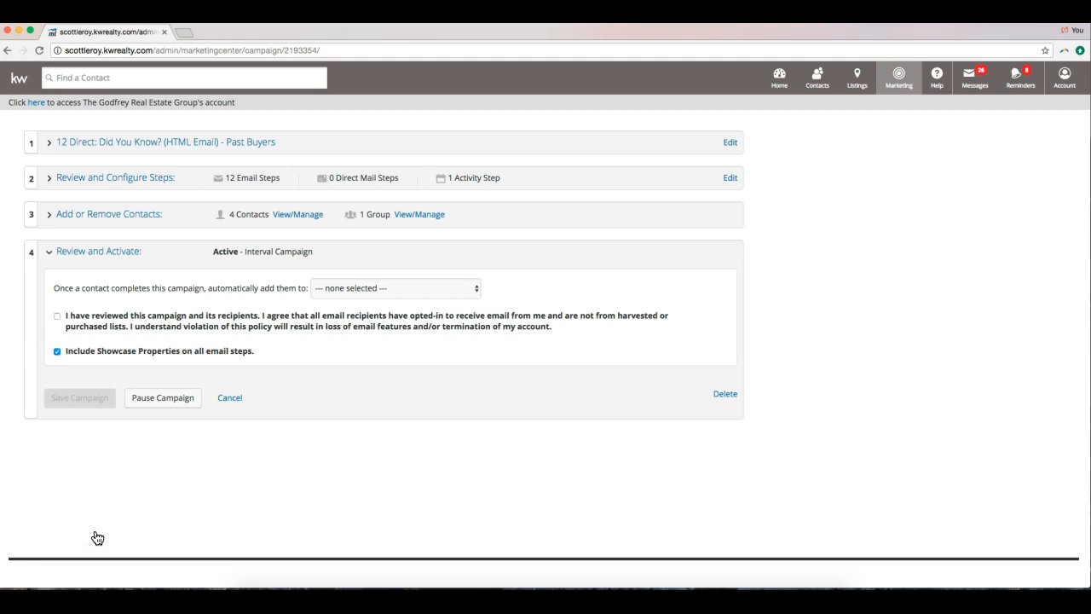
pyautogui.click(726, 397)
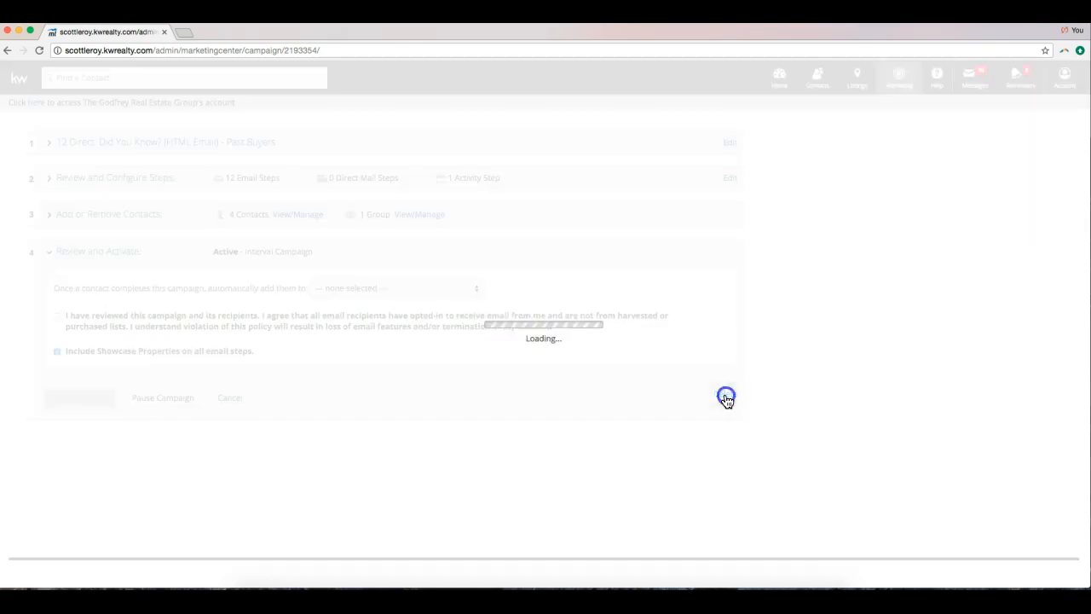
pyautogui.click(497, 358)
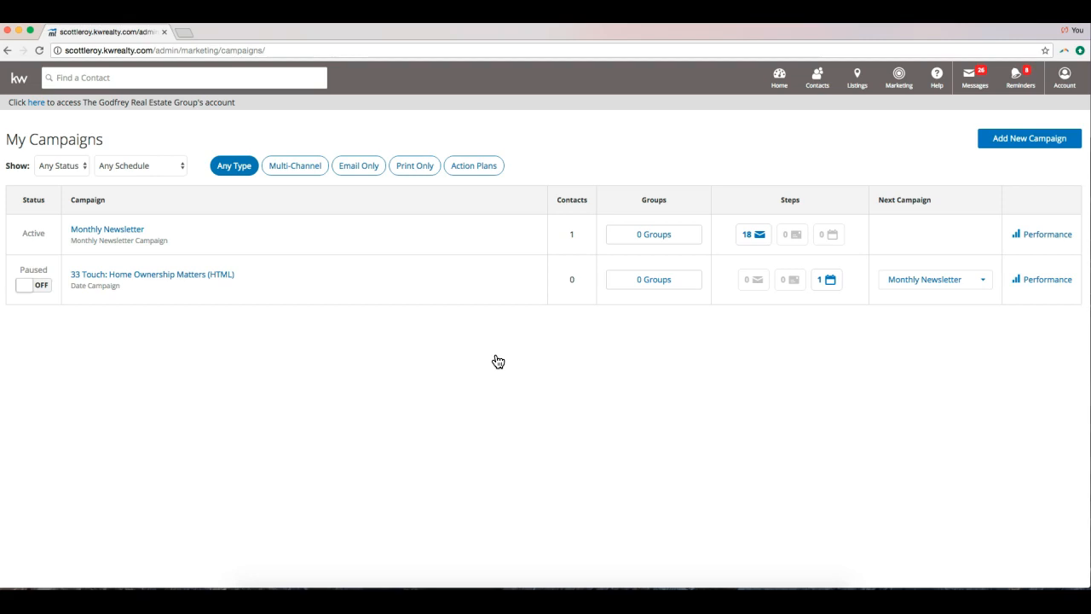
# Choose Marketing Center from the top-bar Marketing menu.
pyautogui.click(901, 87)
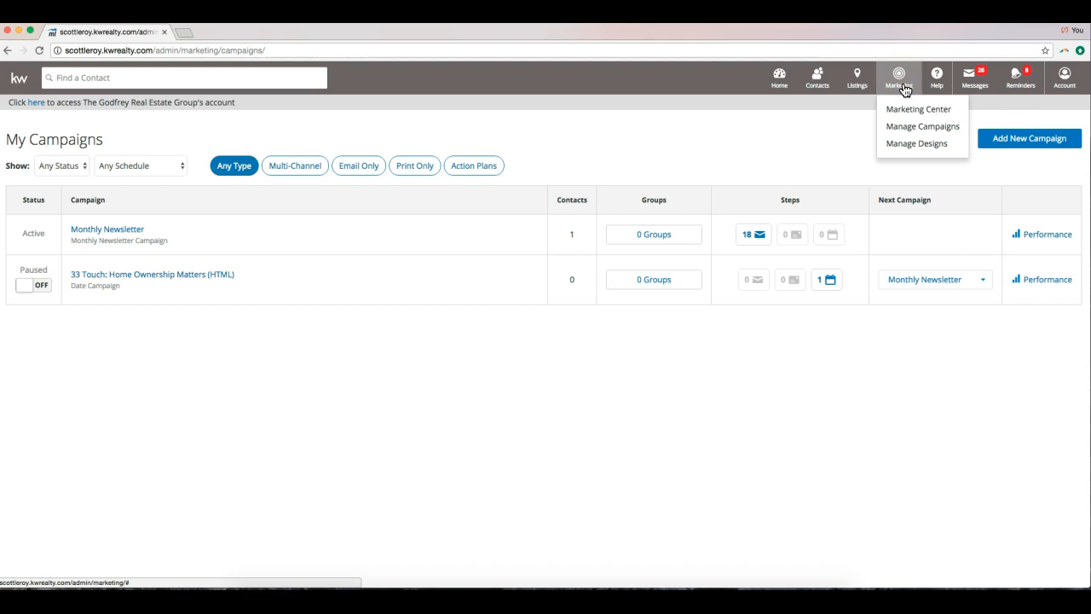
pyautogui.click(903, 112)
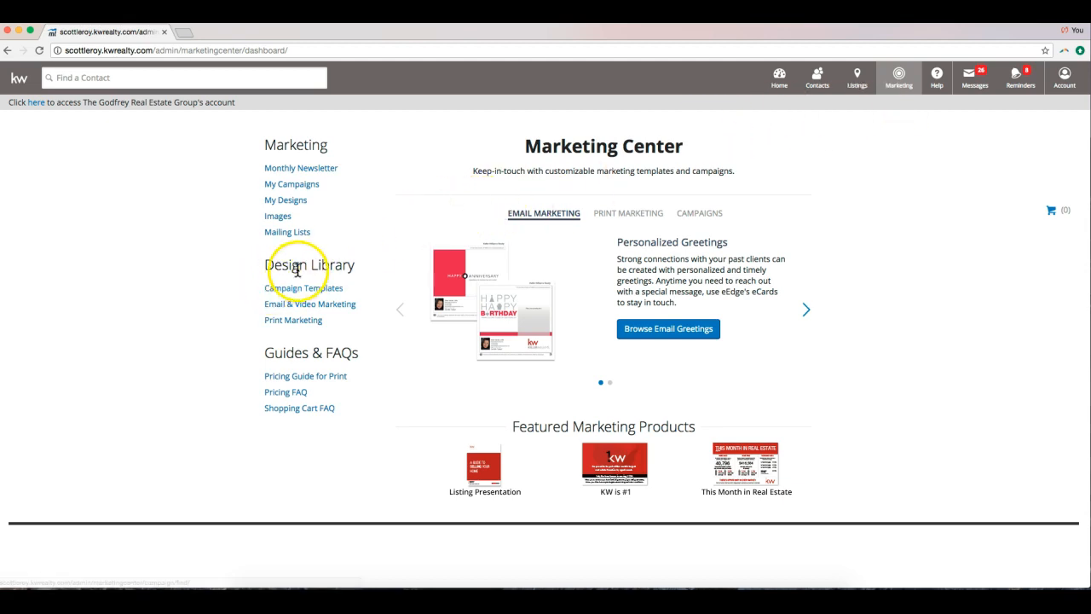
# Open Print Marketing under Design Library to list 186 postcard designs.
pyautogui.click(299, 328)
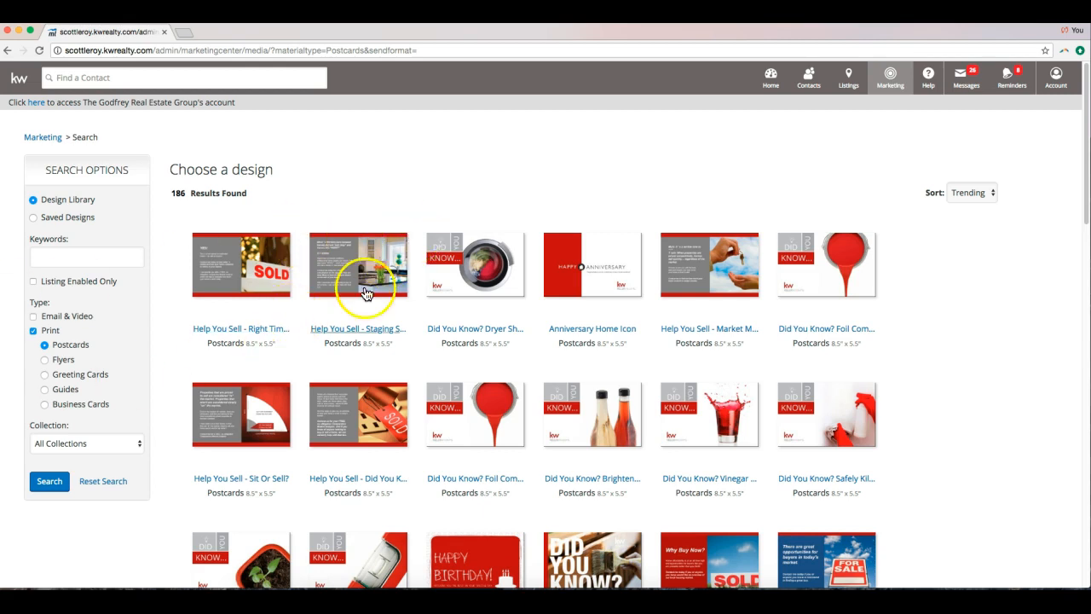
# Show Flyers under Print, then clear the Print type so no designs match.
pyautogui.click(44, 359)
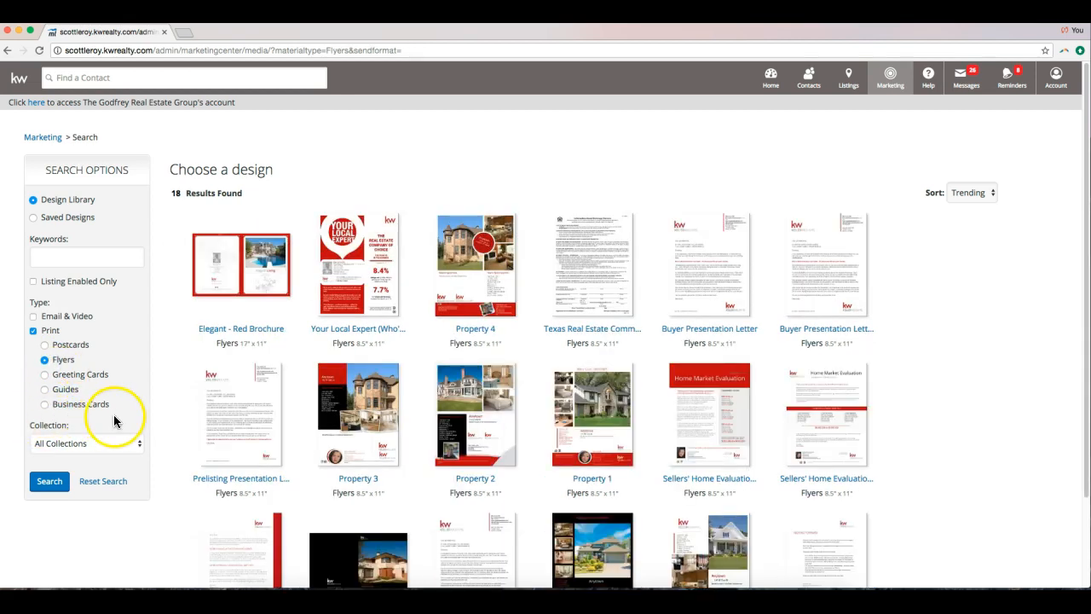
pyautogui.click(33, 332)
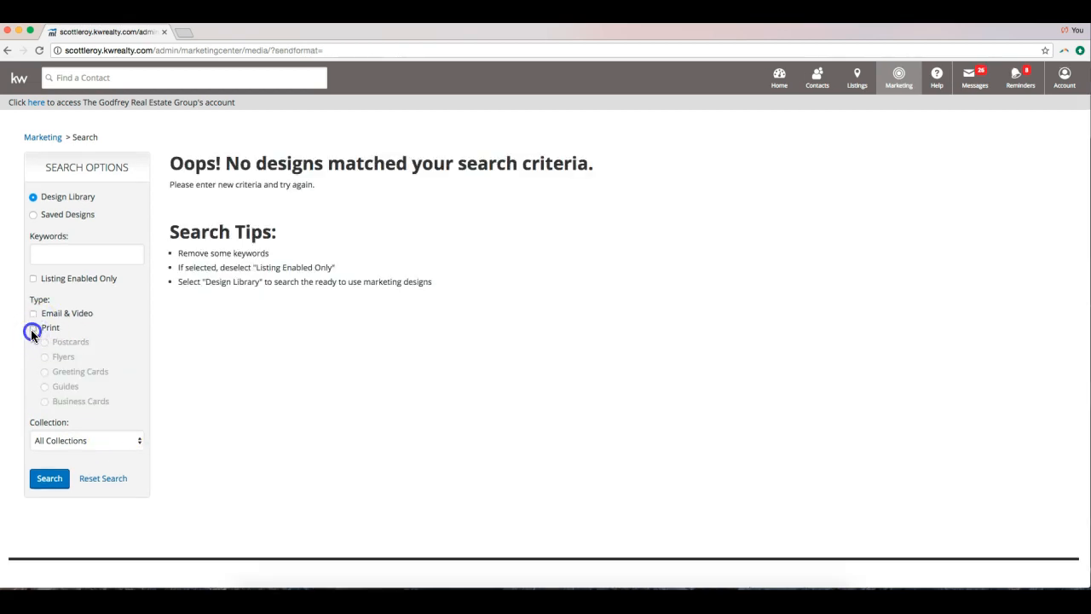
pyautogui.click(33, 331)
# Toggle the Print type and check Email & Video to list 455 designs.
pyautogui.click(33, 331)
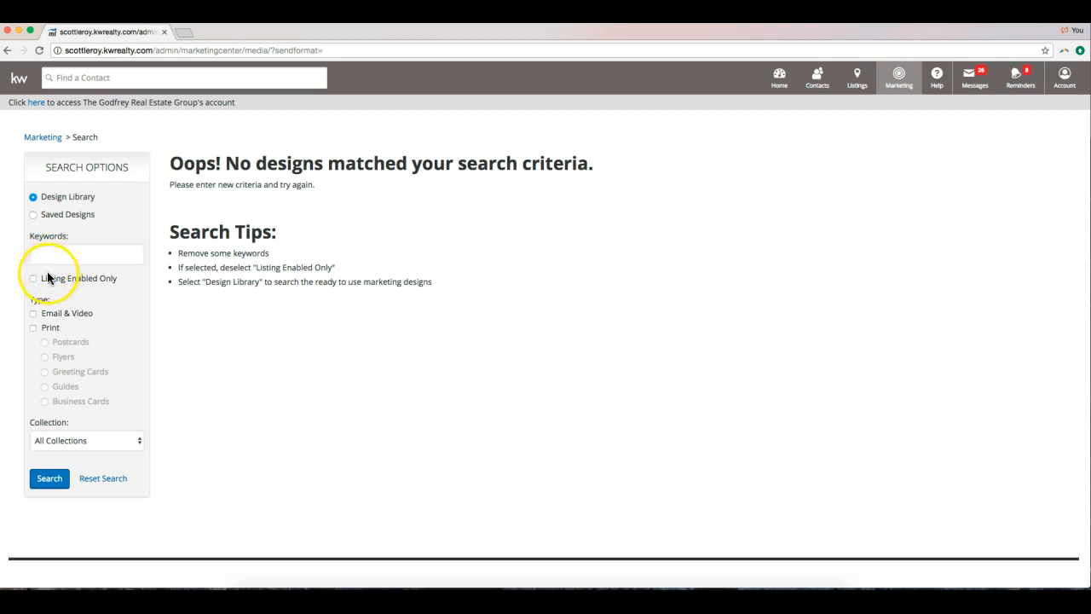
pyautogui.click(58, 317)
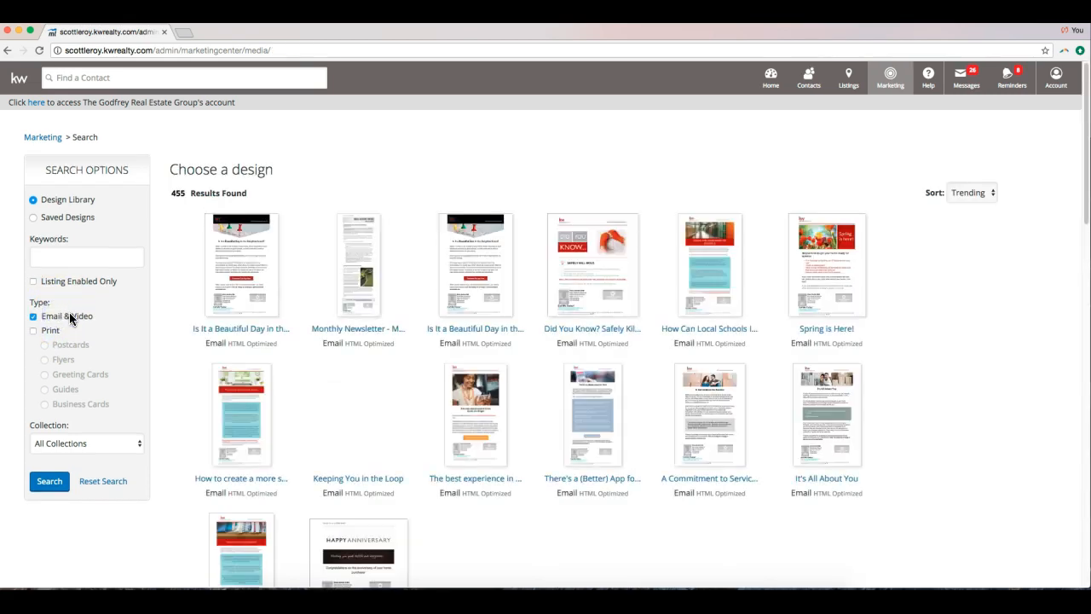
# Filter the design library to Print > Flyers only (18 designs) and open the Property 2 flyer.
pyautogui.click(48, 334)
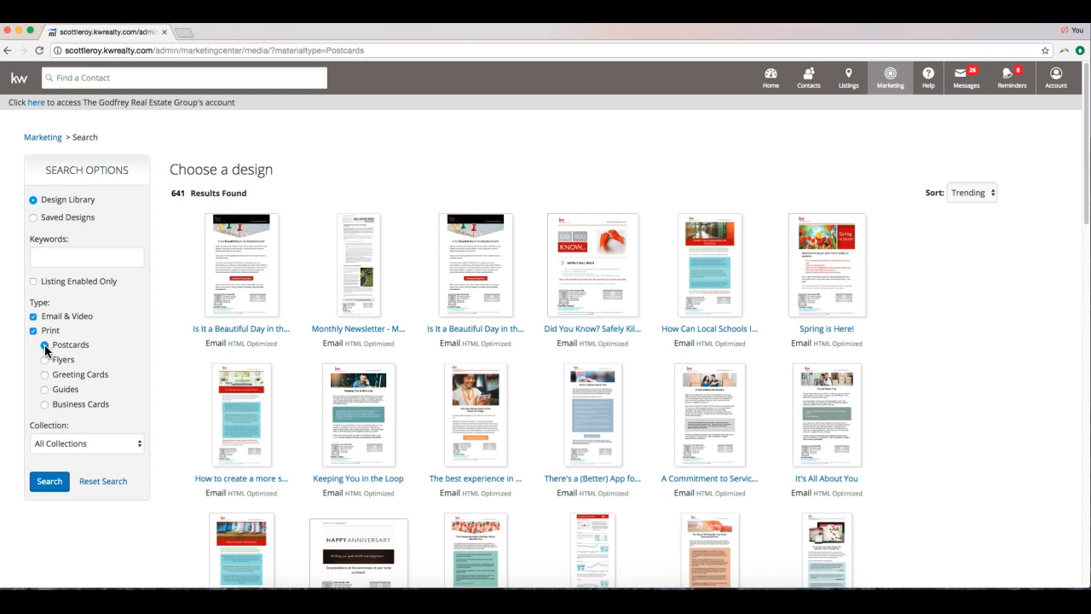
pyautogui.click(33, 316)
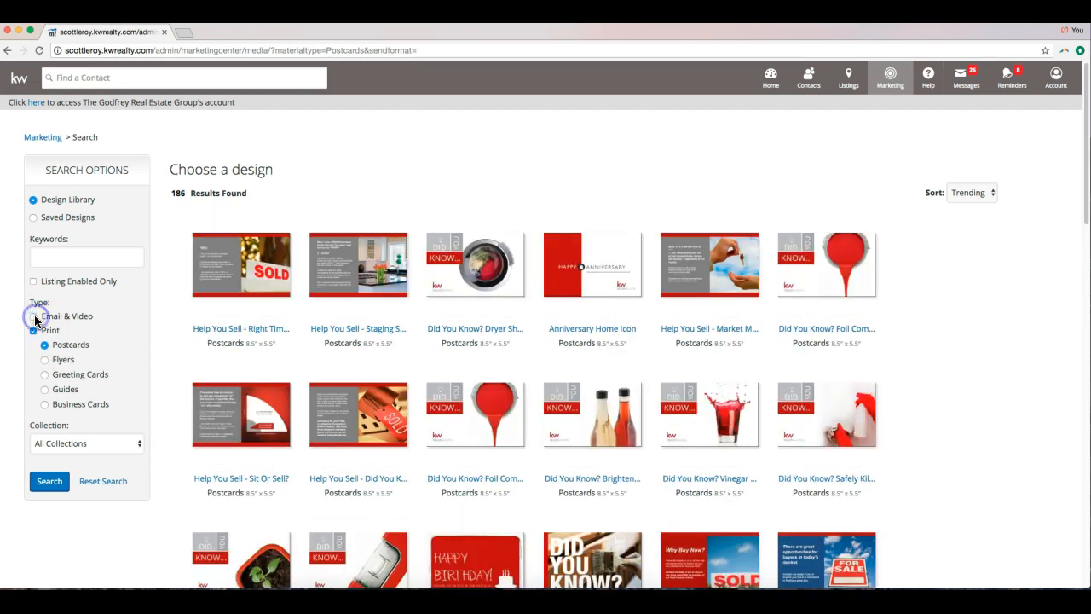
pyautogui.click(34, 331)
pyautogui.click(45, 358)
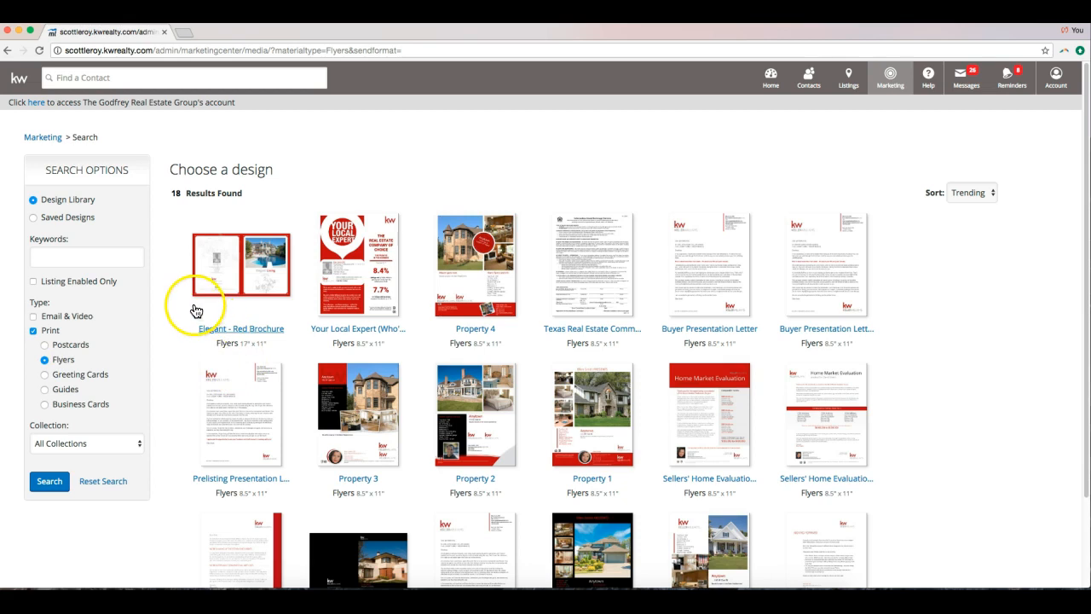
pyautogui.scroll(-3, 174, 298)
pyautogui.scroll(3, 173, 301)
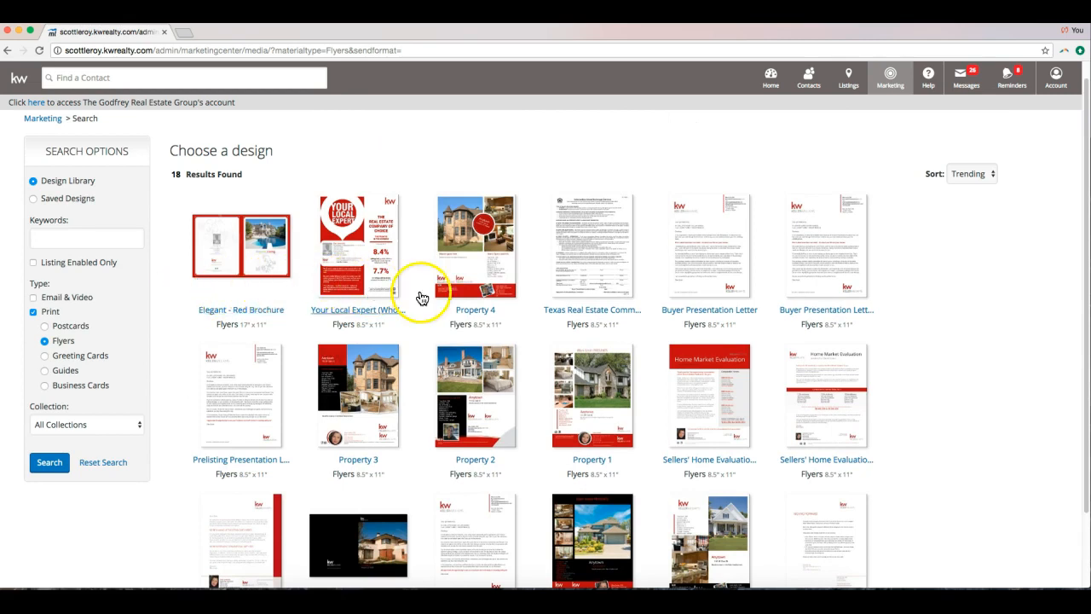
pyautogui.click(475, 408)
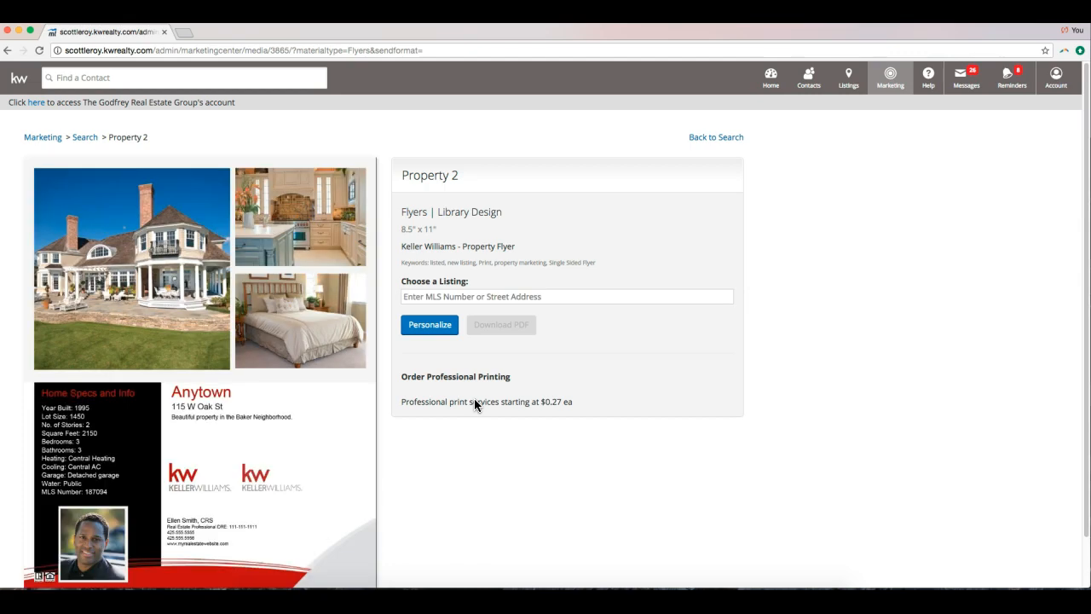
# Attach the Kissimmee, FL MLS listing to the Property 2 flyer.
pyautogui.scroll(-1, 474, 398)
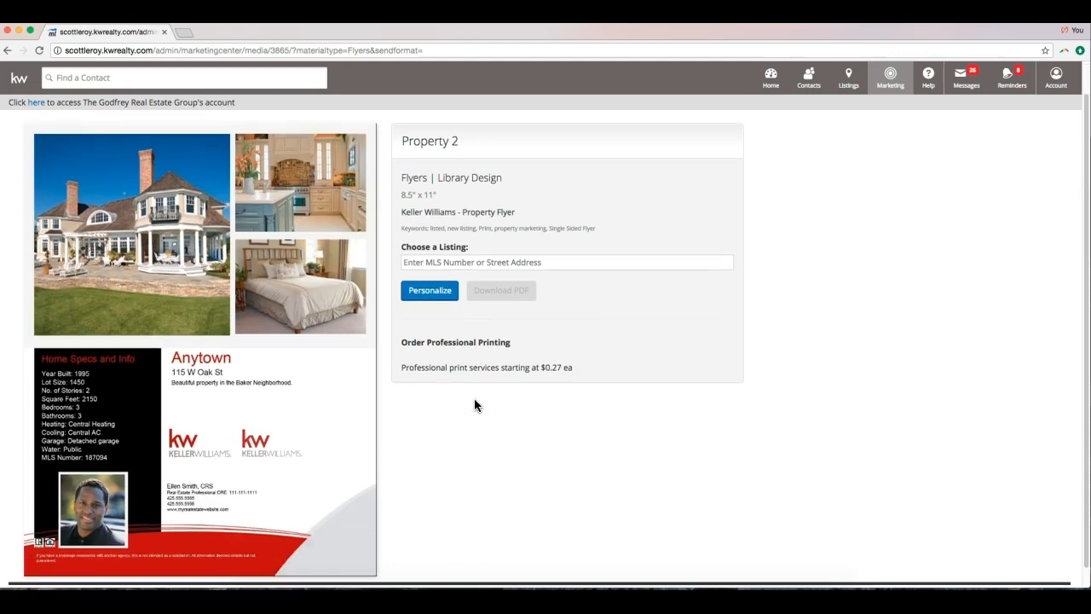
pyautogui.scroll(1, 467, 406)
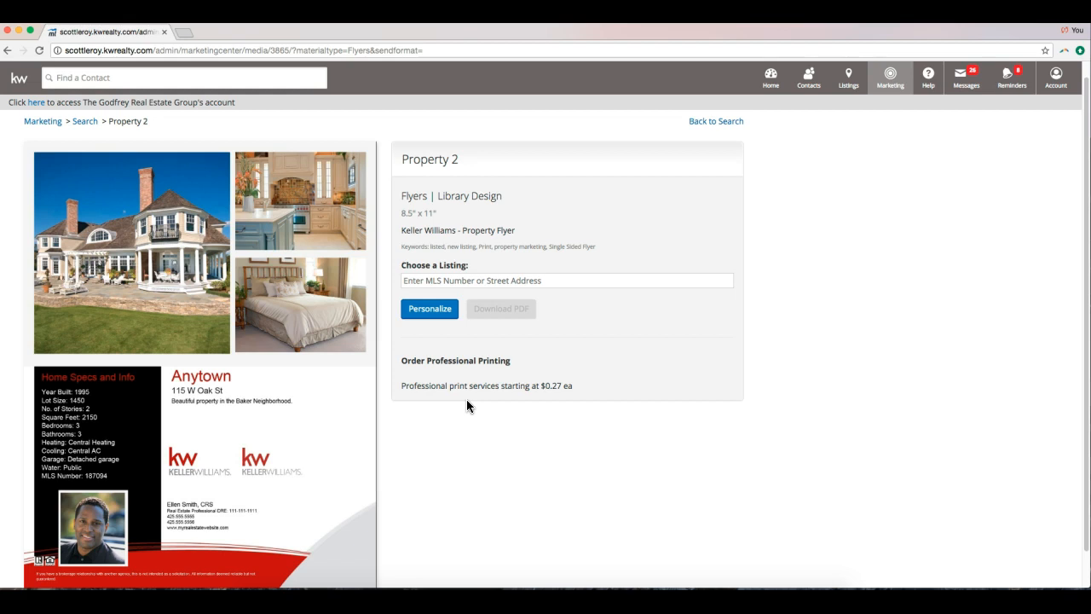
pyautogui.click(456, 285)
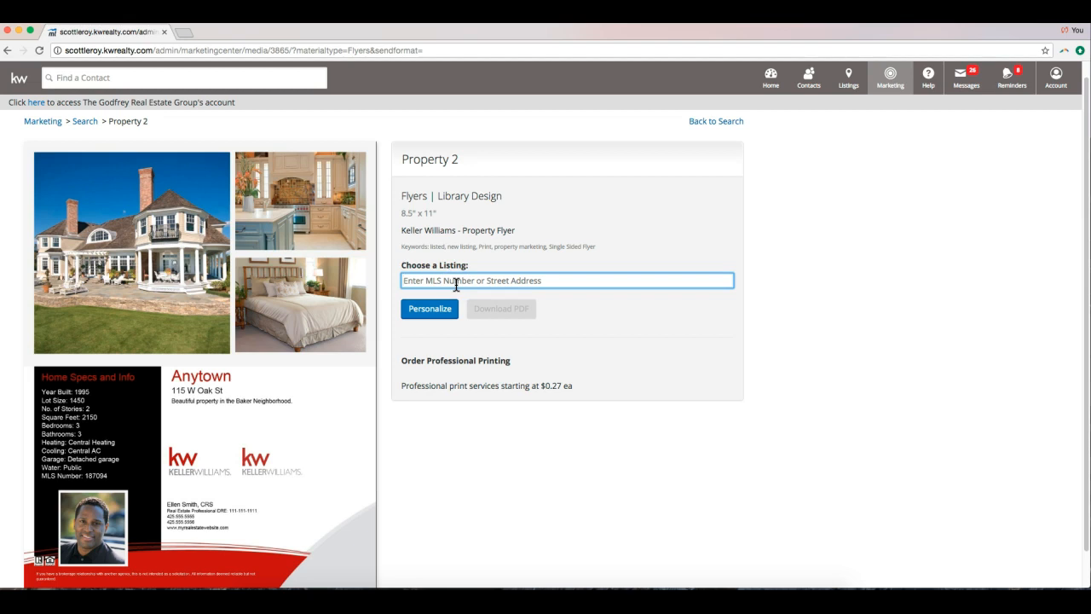
pyautogui.write('1')
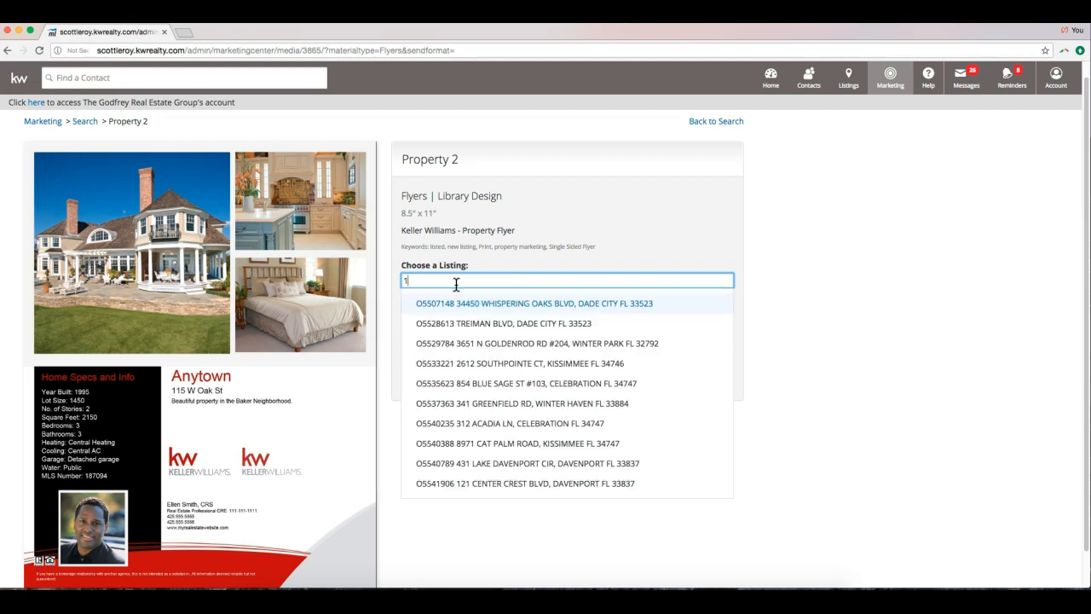
pyautogui.press('BackSpace')
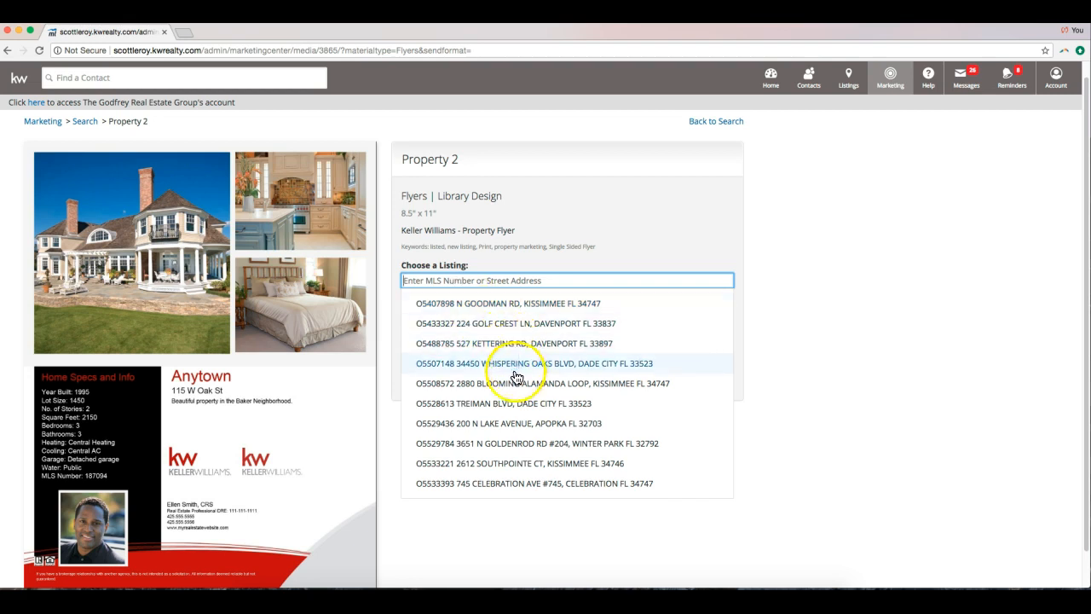
pyautogui.click(586, 383)
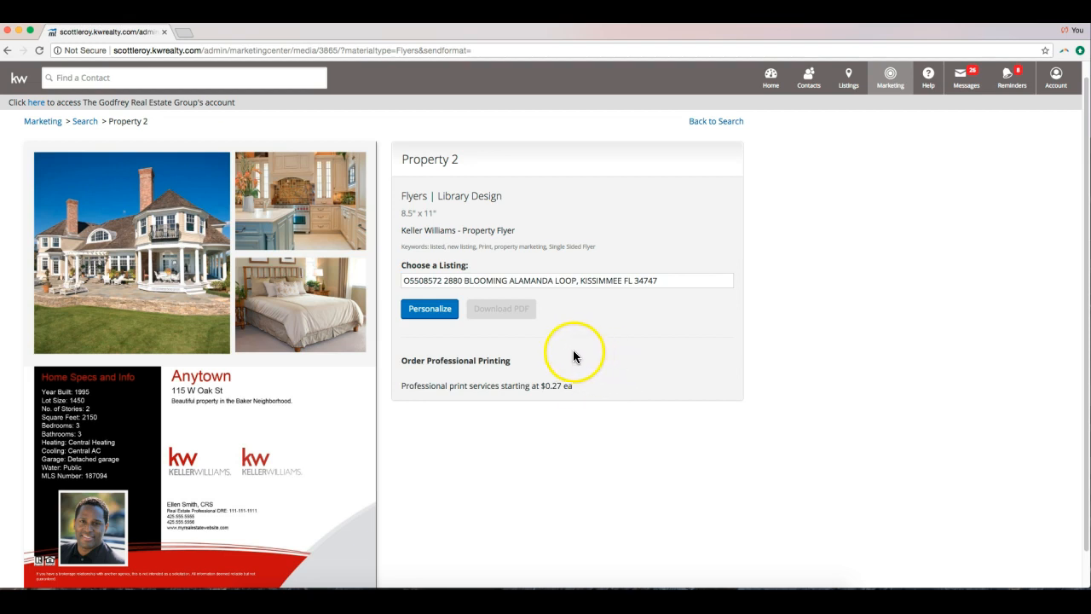
# Personalize the Property 2 flyer with the Kissimmee listing and slightly reposition the top-right photo.
pyautogui.click(430, 309)
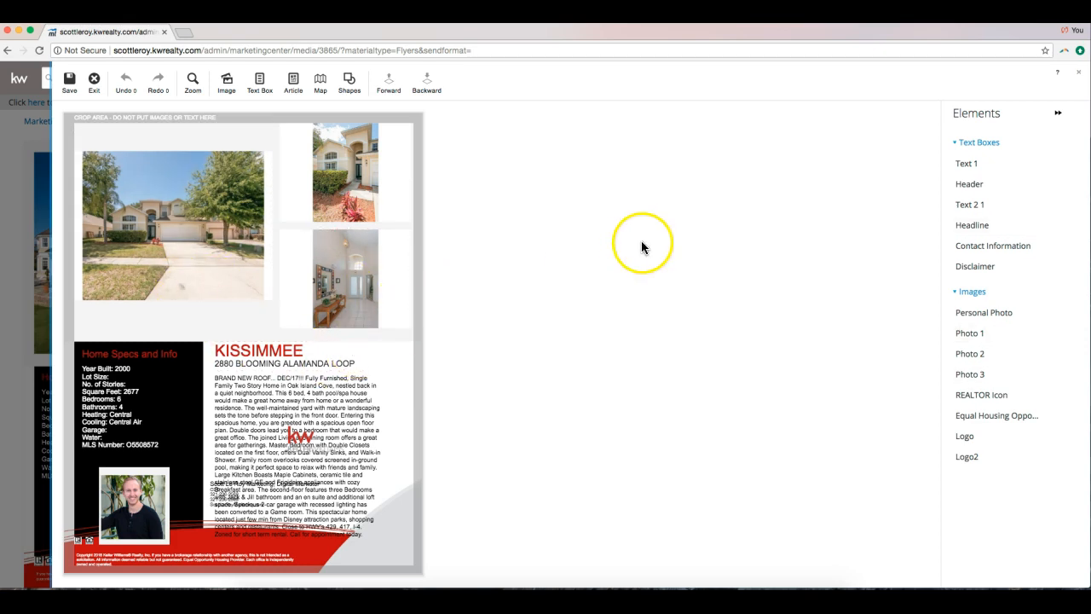
pyautogui.click(217, 250)
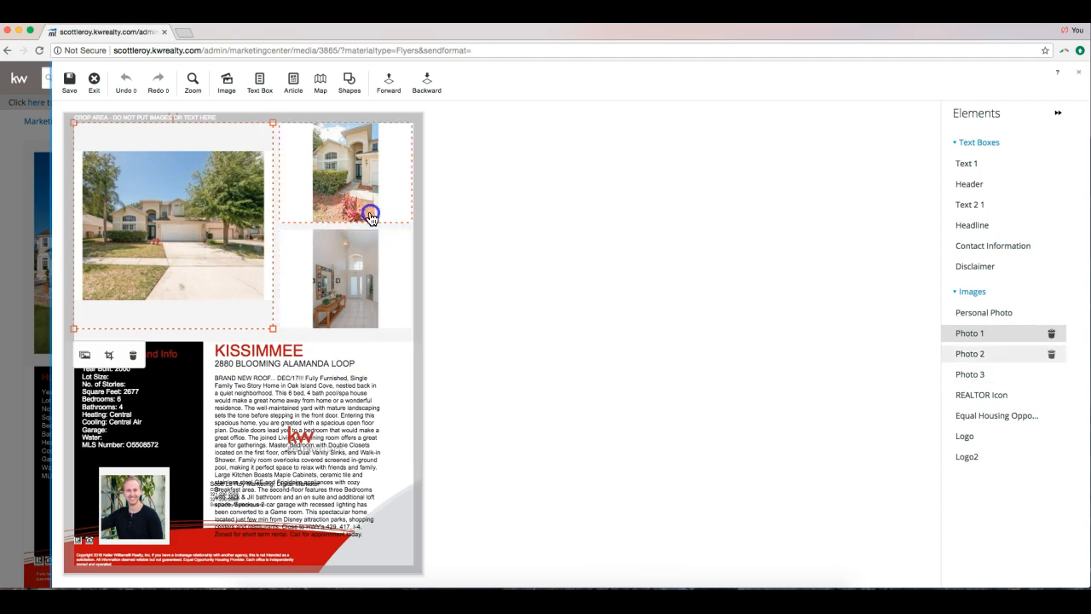
pyautogui.click(370, 212)
pyautogui.click(372, 263)
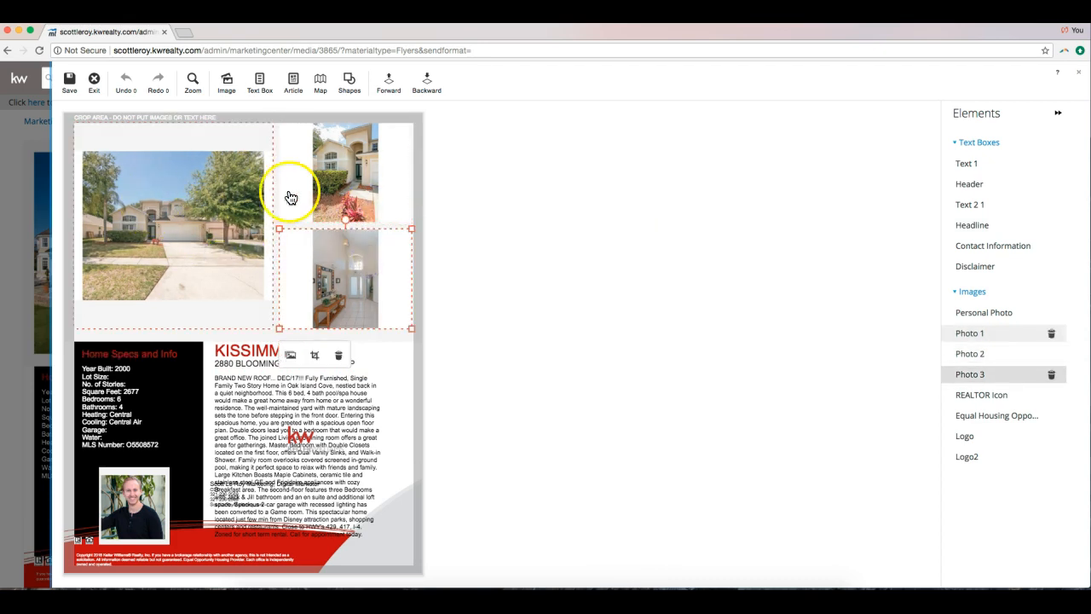
pyautogui.click(363, 175)
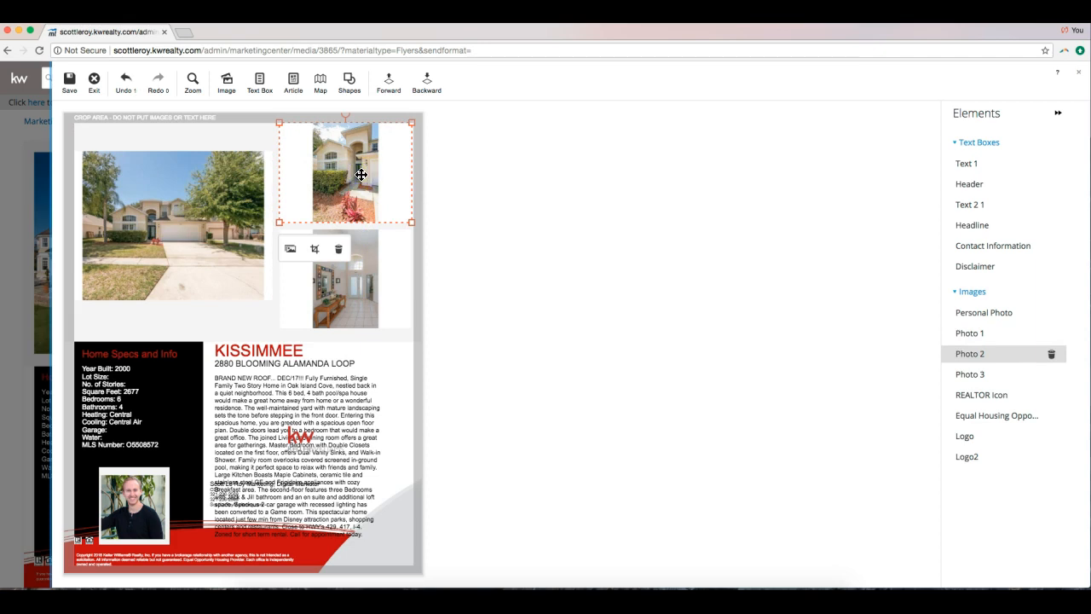
pyautogui.moveTo(362, 175)
pyautogui.mouseDown()
pyautogui.moveTo(404, 224)
pyautogui.moveTo(365, 175)
pyautogui.mouseUp()
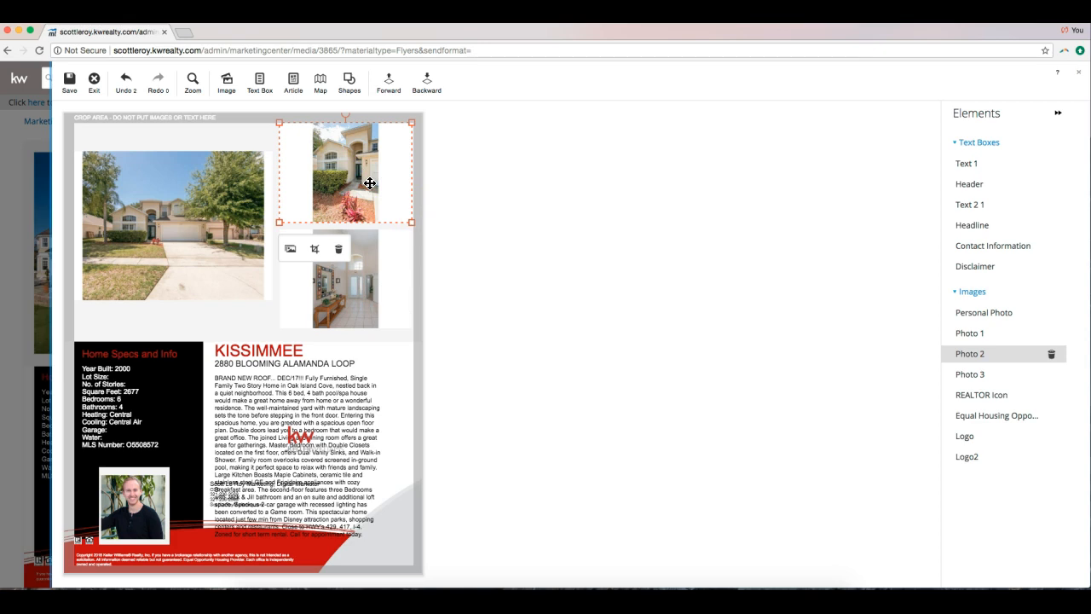
# Replace the top-right flyer photo with the listing's bedroom picture (MLS Image 4).
pyautogui.click(291, 250)
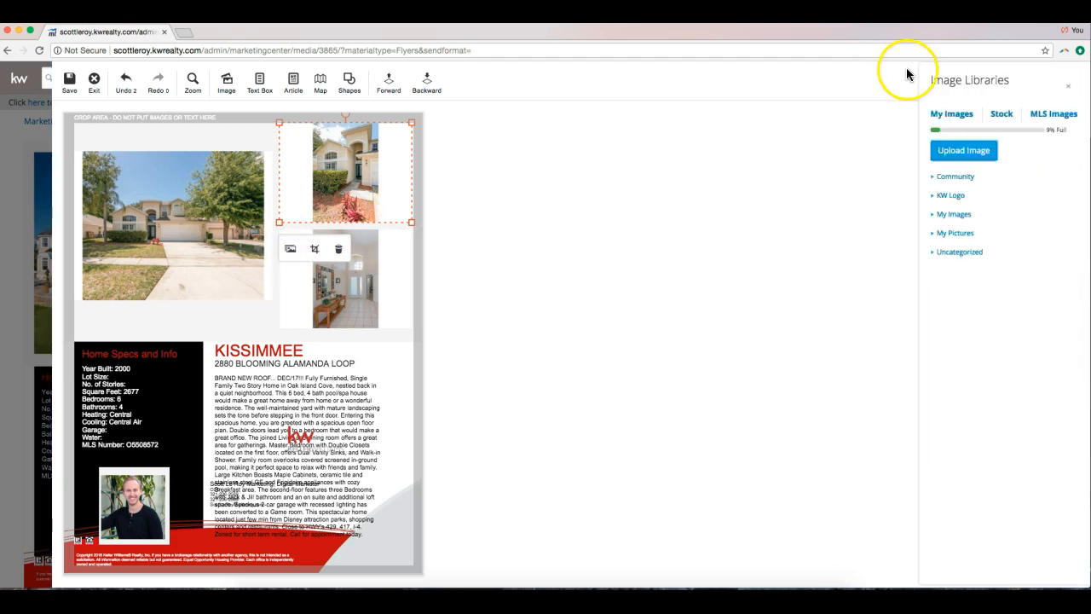
pyautogui.click(953, 117)
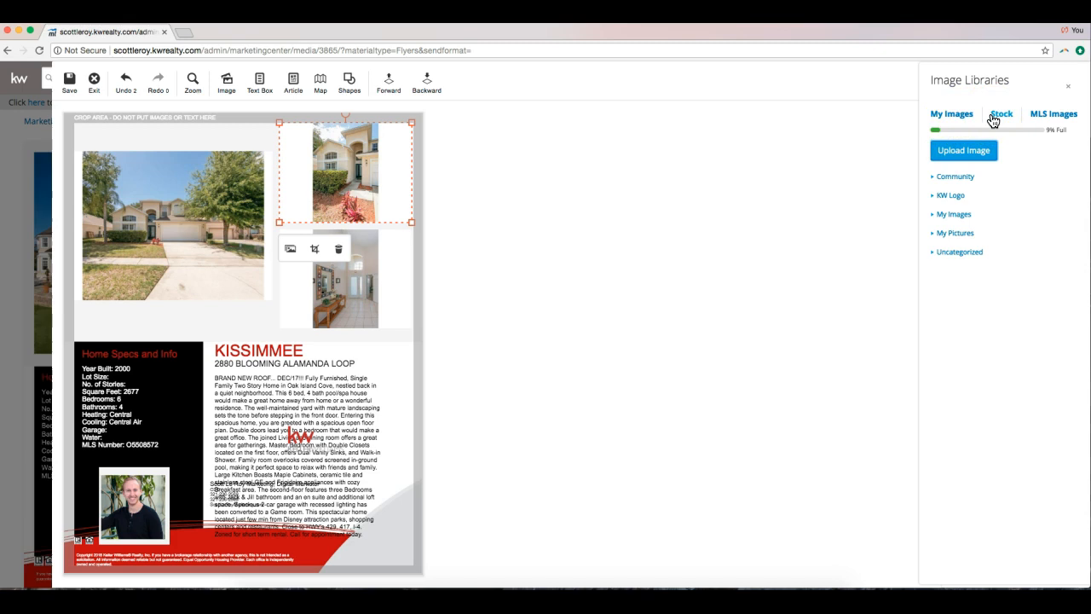
pyautogui.click(1048, 121)
pyautogui.click(1047, 121)
pyautogui.click(960, 360)
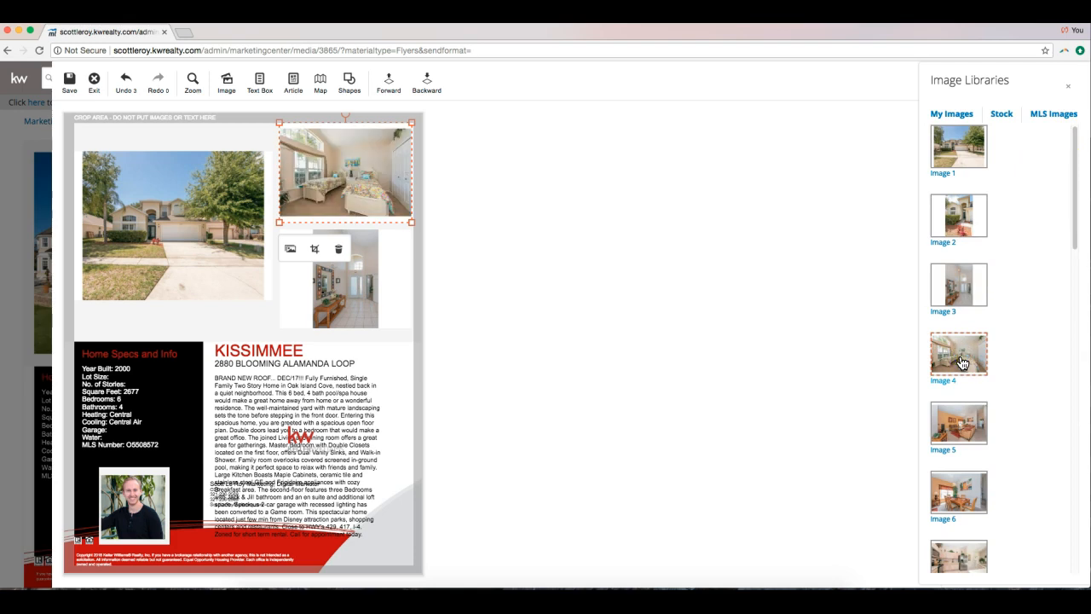
# Replace the bottom-right flyer photo with the living-room picture (MLS Image 5).
pyautogui.click(371, 288)
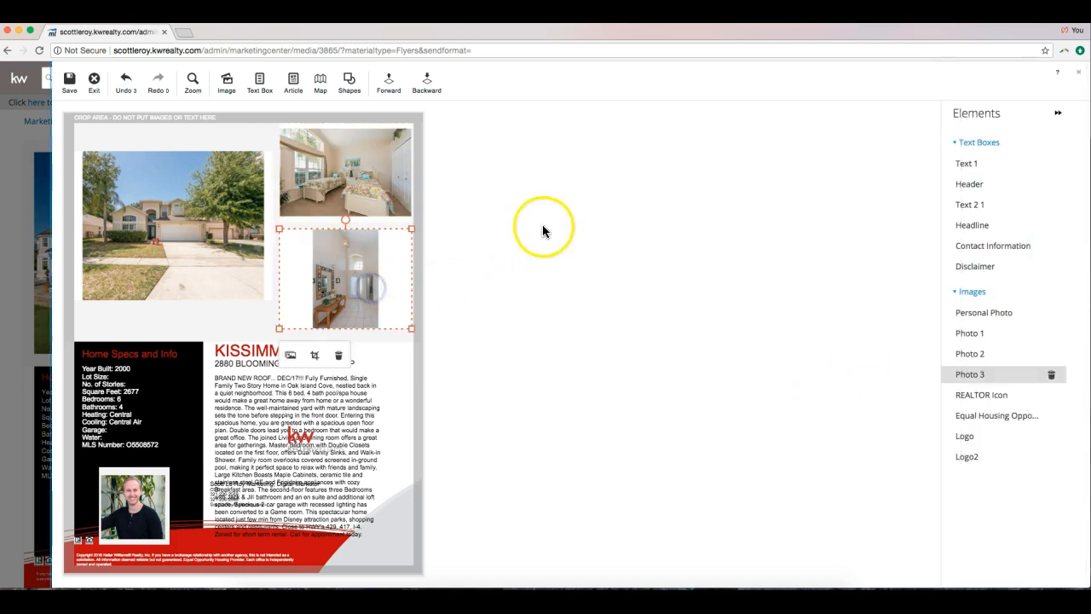
pyautogui.click(290, 355)
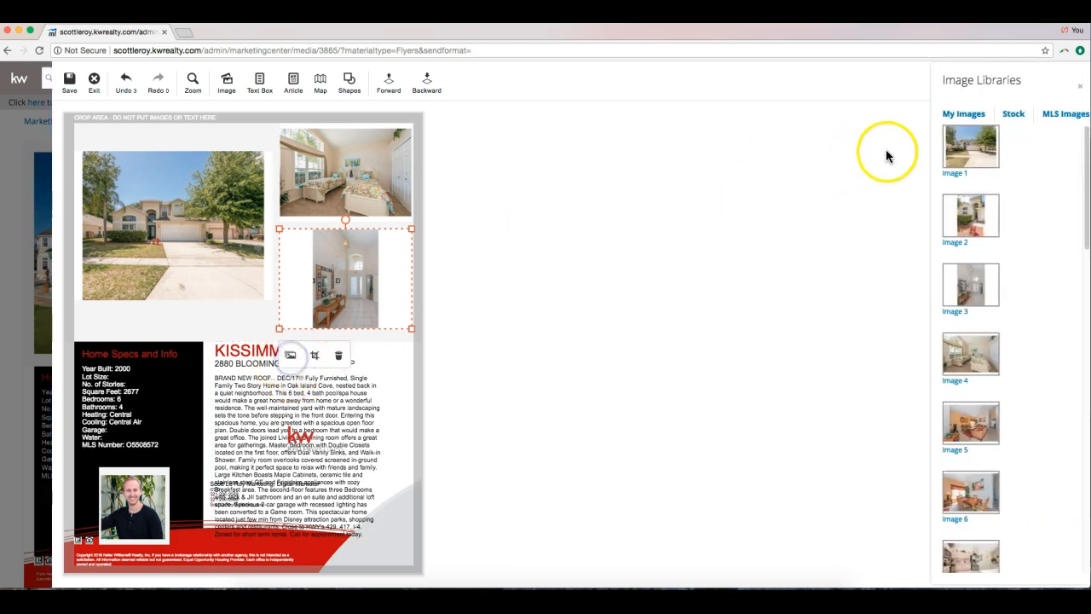
pyautogui.scroll(-1, 998, 349)
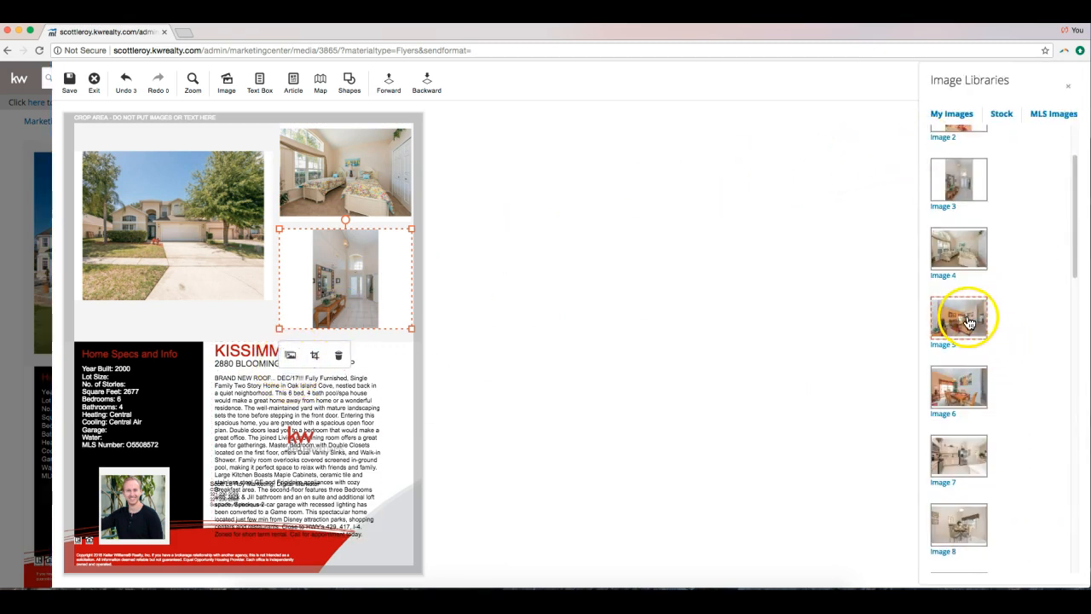
pyautogui.click(968, 322)
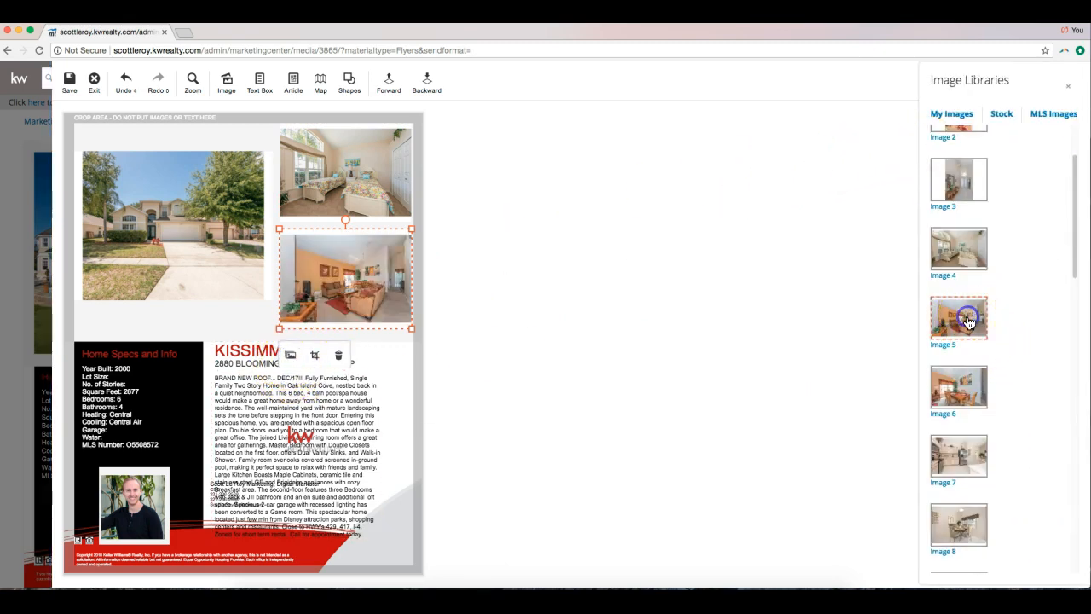
pyautogui.click(640, 260)
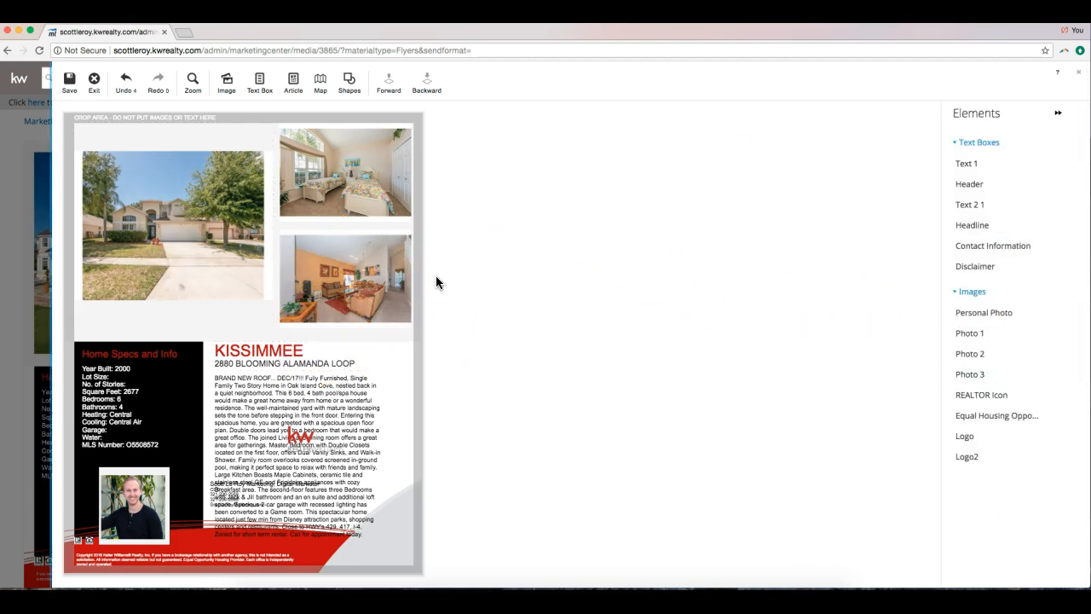
# Nudge the house photo up and add the kitchen image (Image 7), resized and placed beneath it.
pyautogui.click(156, 218)
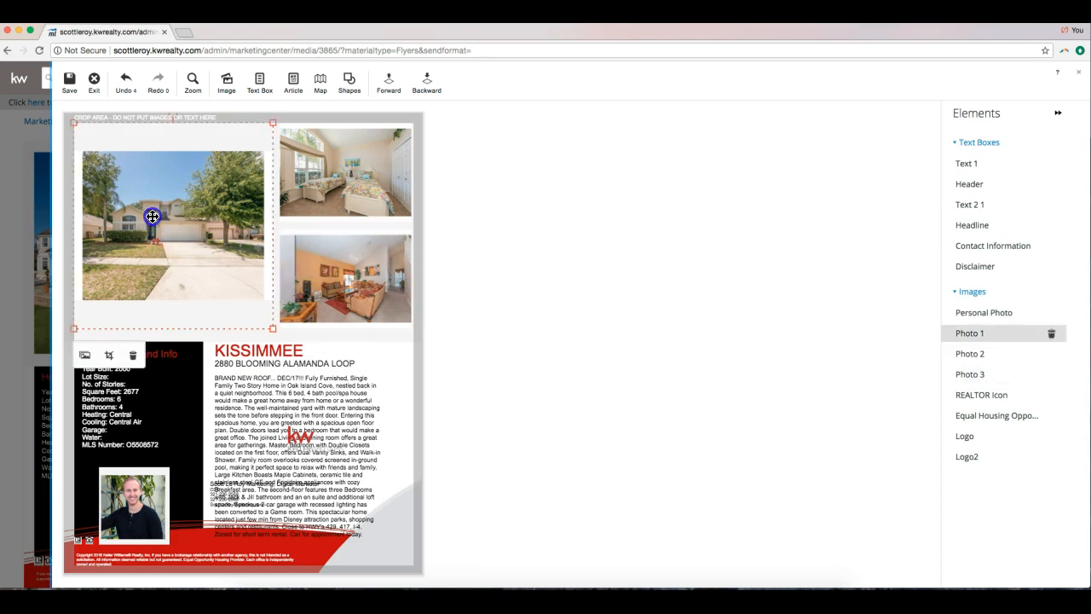
pyautogui.moveTo(160, 218); pyautogui.dragTo(155, 190)
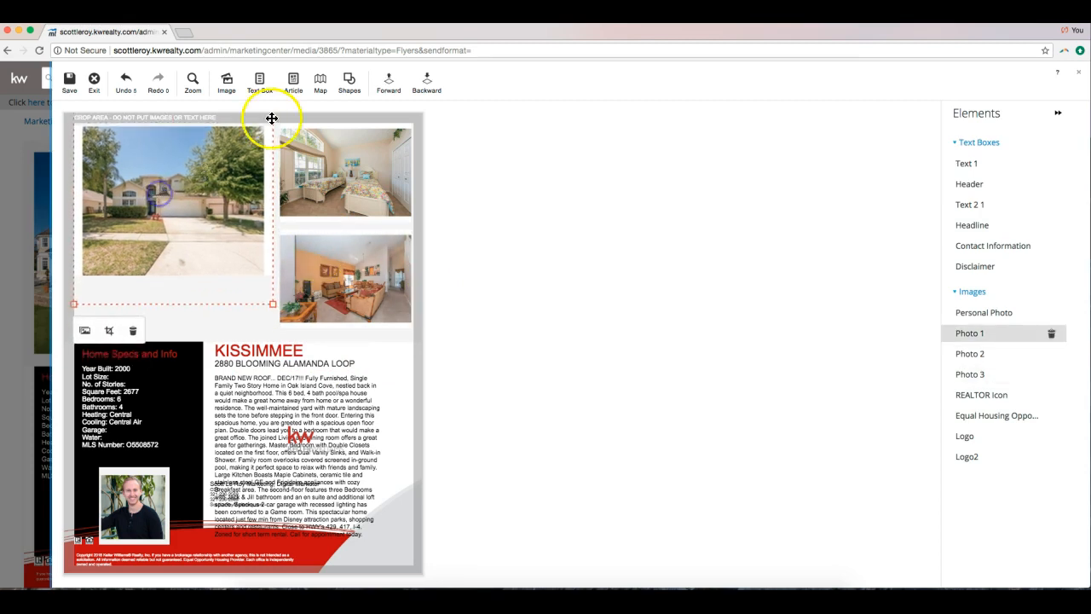
pyautogui.click(227, 89)
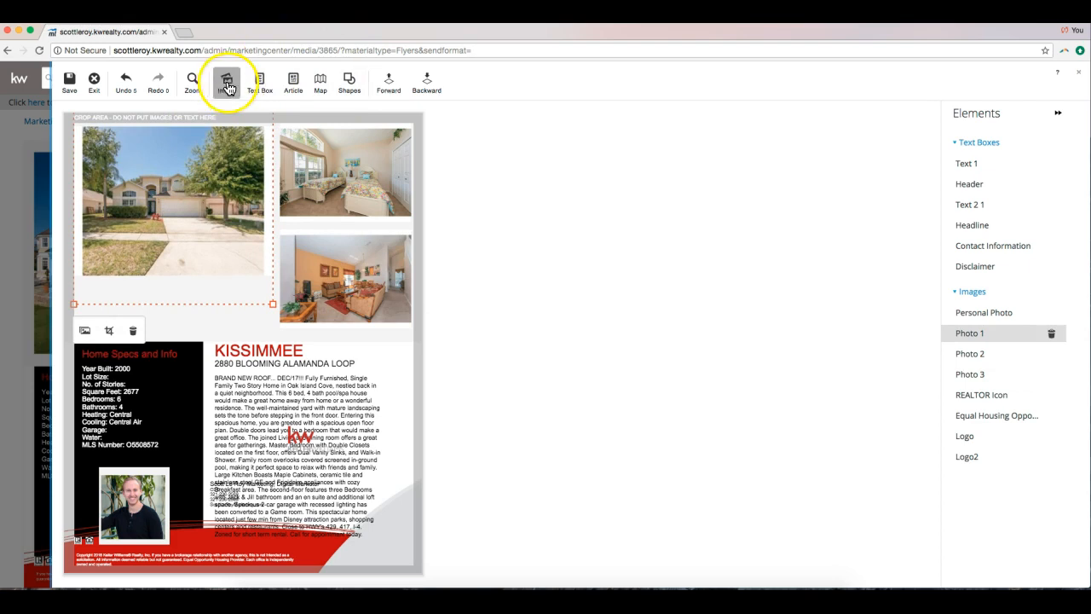
pyautogui.scroll(-1, 968, 248)
pyautogui.scroll(-2, 967, 247)
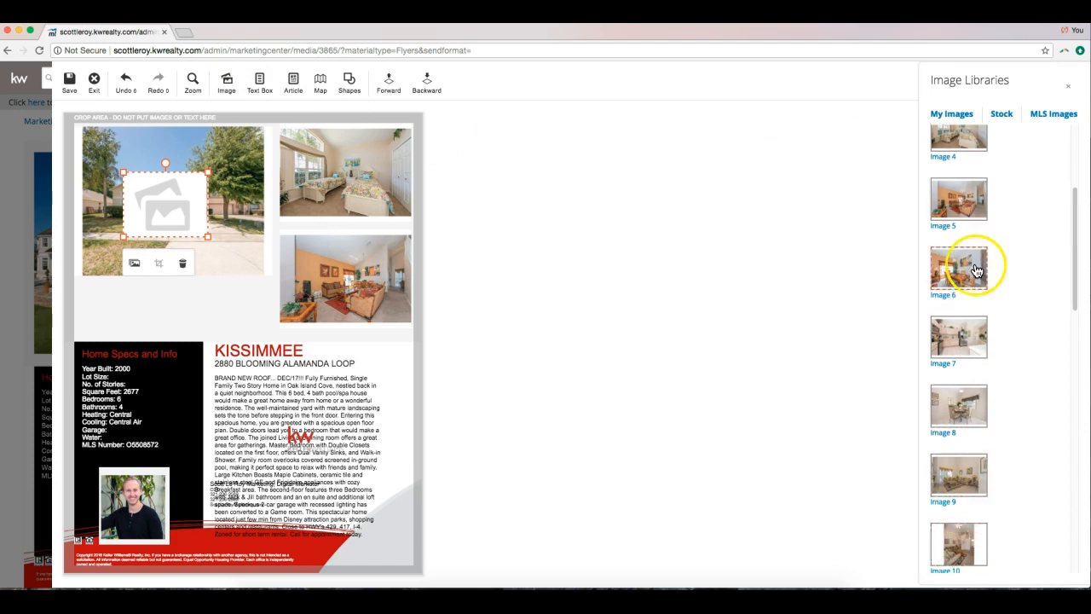
pyautogui.click(952, 341)
pyautogui.moveTo(208, 239); pyautogui.dragTo(312, 316)
pyautogui.moveTo(244, 303)
pyautogui.mouseDown()
pyautogui.moveTo(268, 319)
pyautogui.moveTo(244, 300)
pyautogui.mouseUp()
pyautogui.moveTo(199, 244); pyautogui.dragTo(156, 294)
pyautogui.click(222, 319)
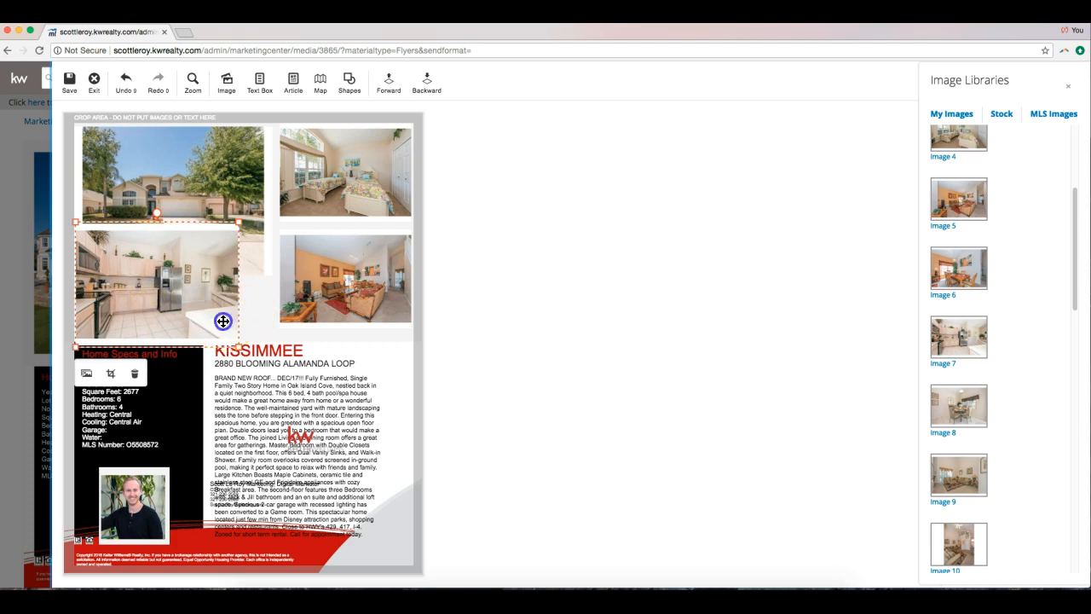
pyautogui.click(452, 308)
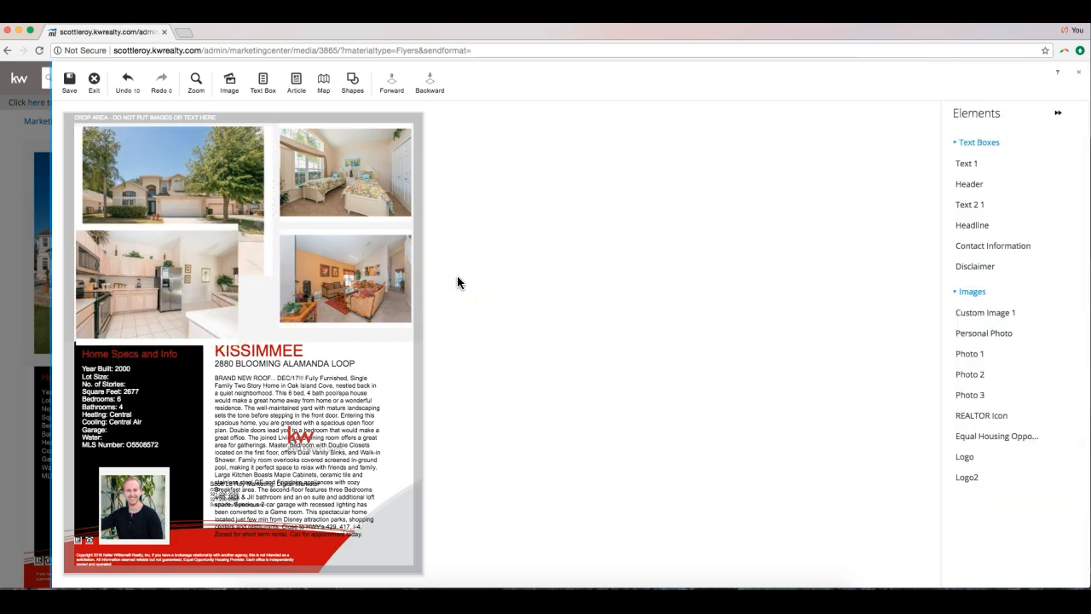
# Delete the description text after 'great office.' so it ends there.
pyautogui.moveTo(157, 263); pyautogui.dragTo(164, 254)
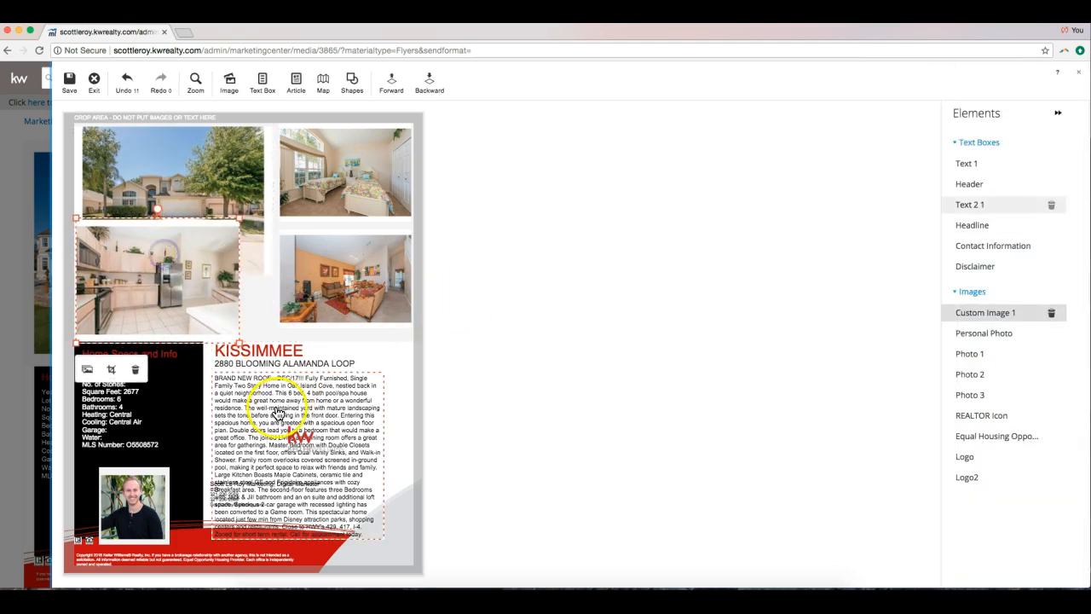
pyautogui.doubleClick(256, 416)
pyautogui.click(298, 435)
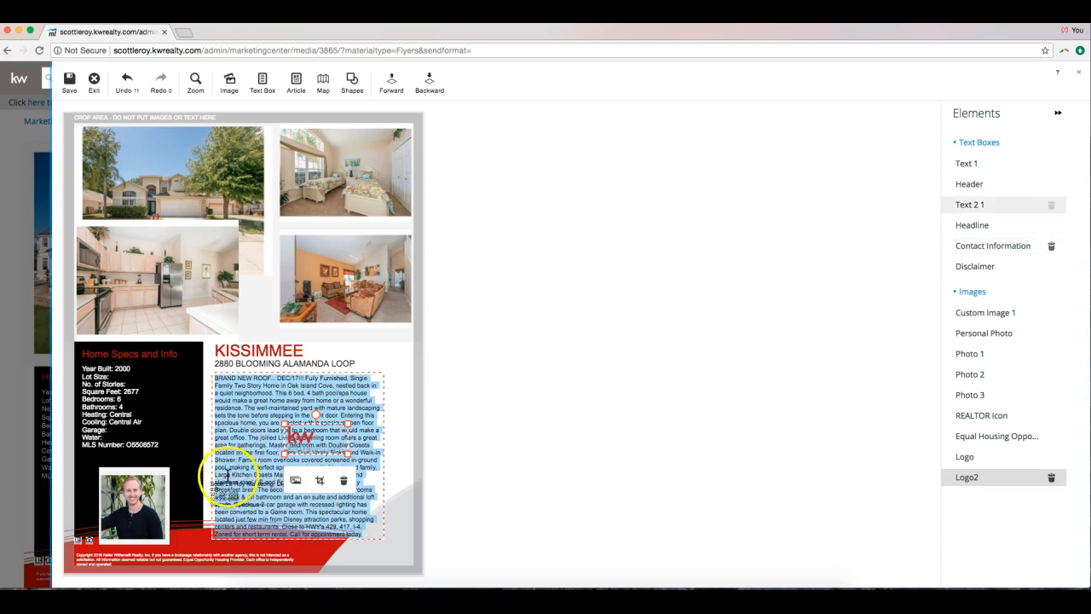
pyautogui.click(373, 532)
pyautogui.moveTo(372, 531); pyautogui.dragTo(245, 444)
pyautogui.press('BackSpace')
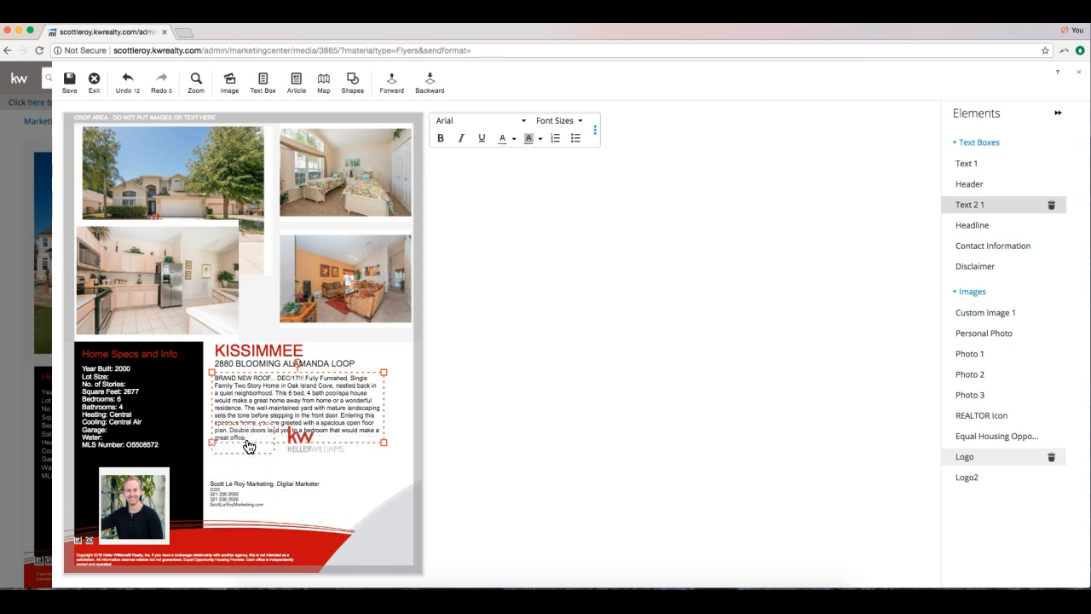
pyautogui.click(453, 389)
# Move the KW logo down beside the contact details.
pyautogui.click(236, 483)
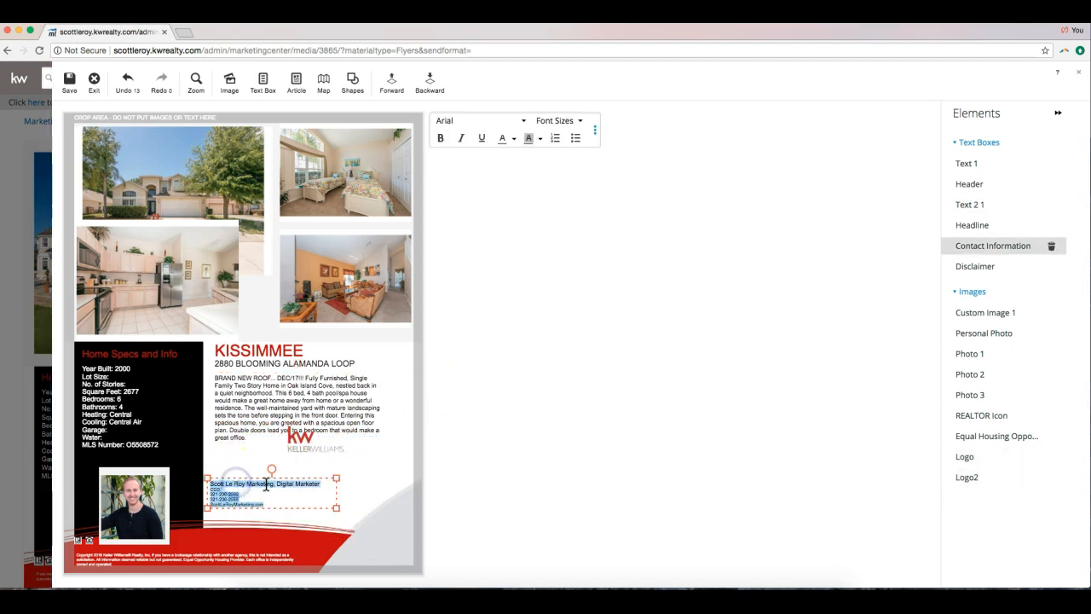
pyautogui.click(305, 447)
pyautogui.moveTo(316, 439); pyautogui.dragTo(314, 508)
pyautogui.click(440, 450)
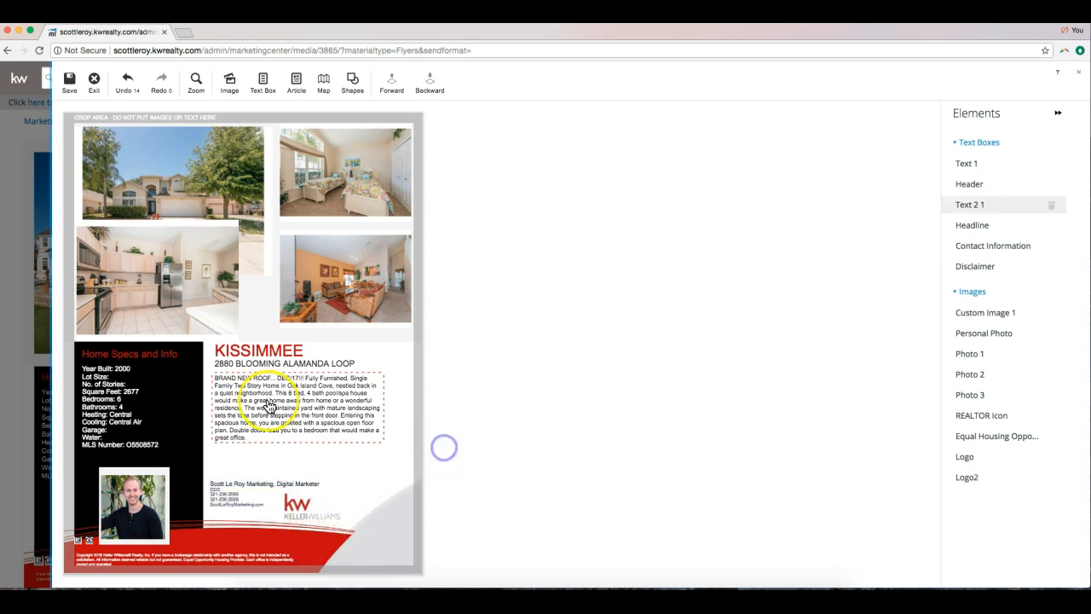
pyautogui.click(468, 385)
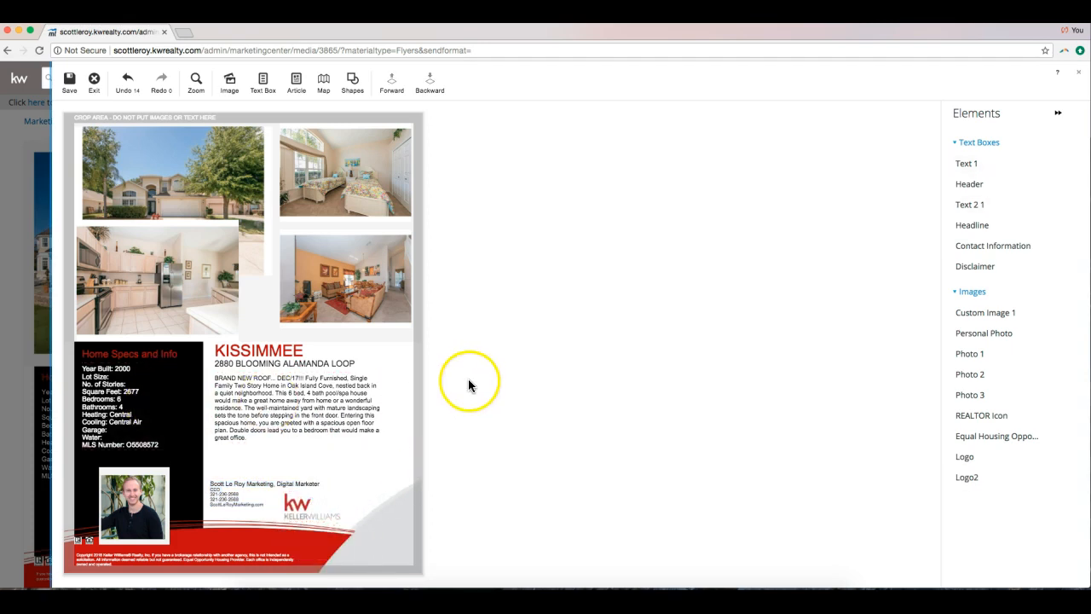
# Set the description text to Futura - Light at 10pt.
pyautogui.doubleClick(282, 407)
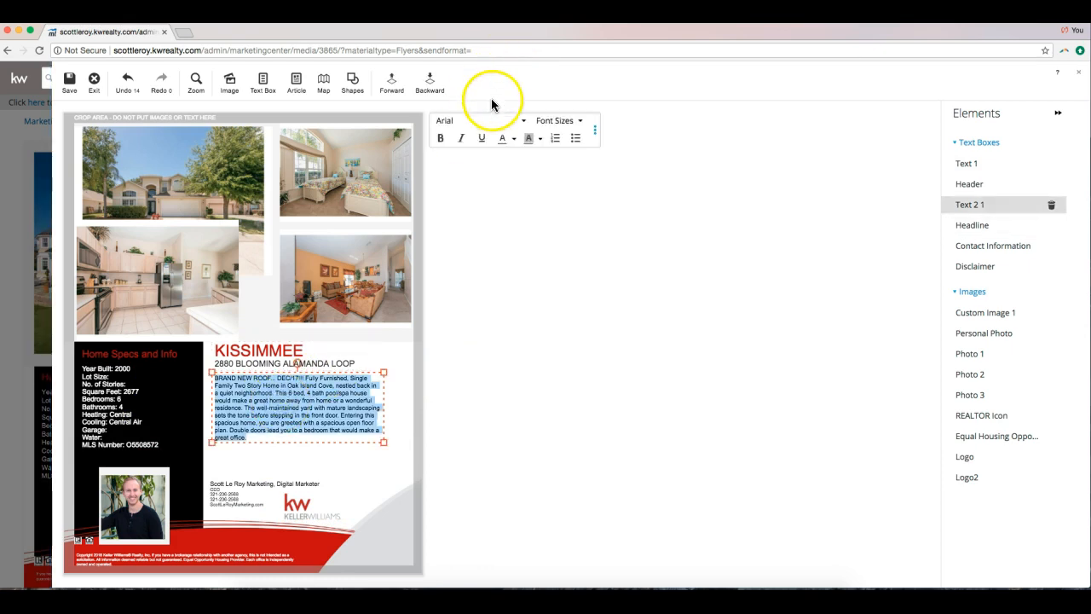
pyautogui.click(481, 128)
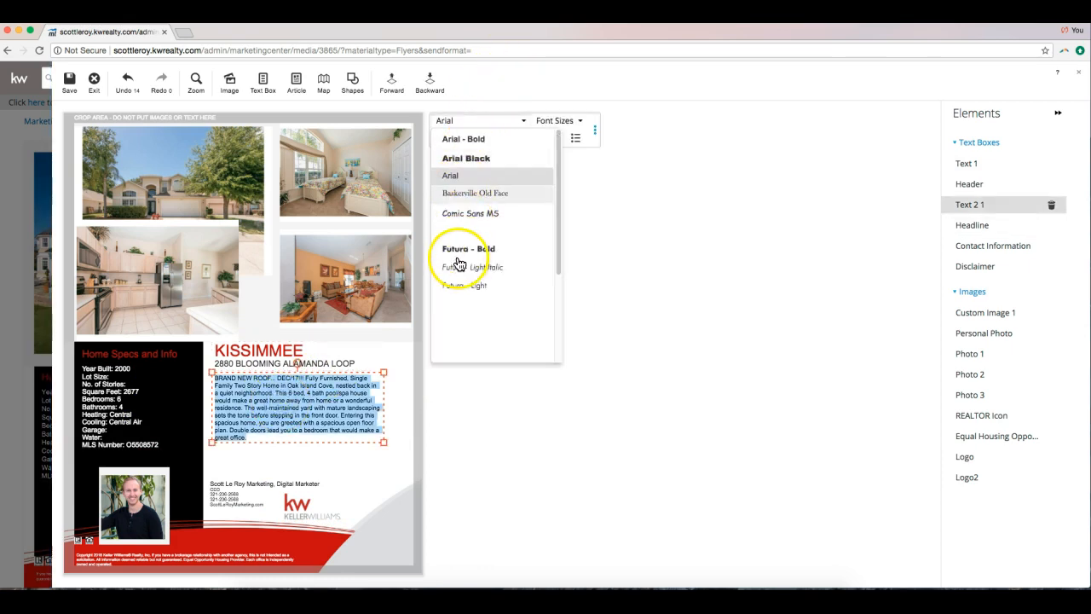
pyautogui.click(467, 288)
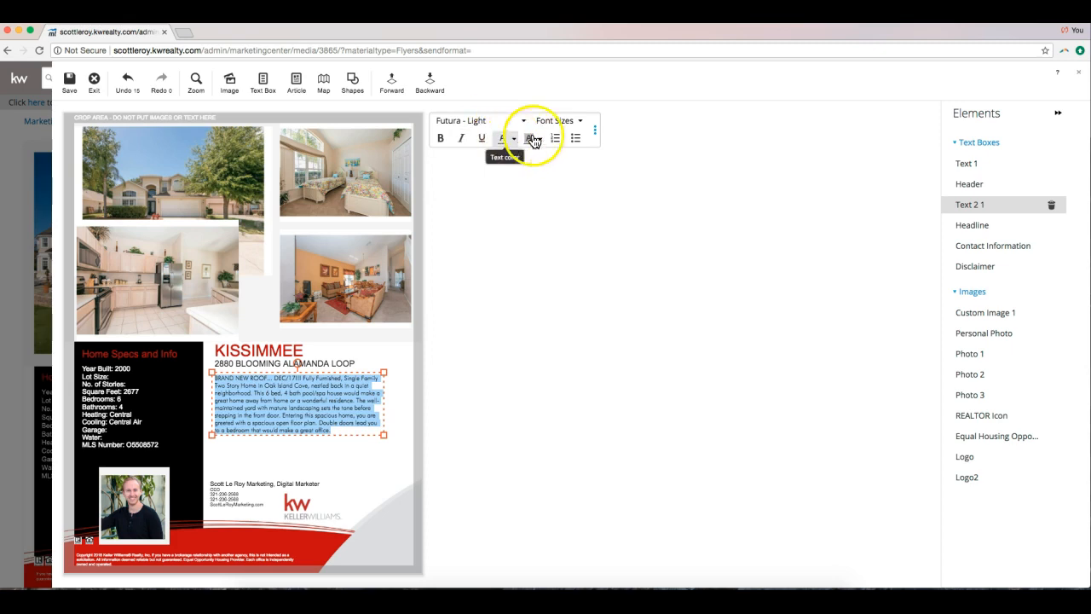
pyautogui.click(555, 121)
pyautogui.click(551, 195)
pyautogui.click(561, 121)
pyautogui.click(550, 158)
pyautogui.click(525, 346)
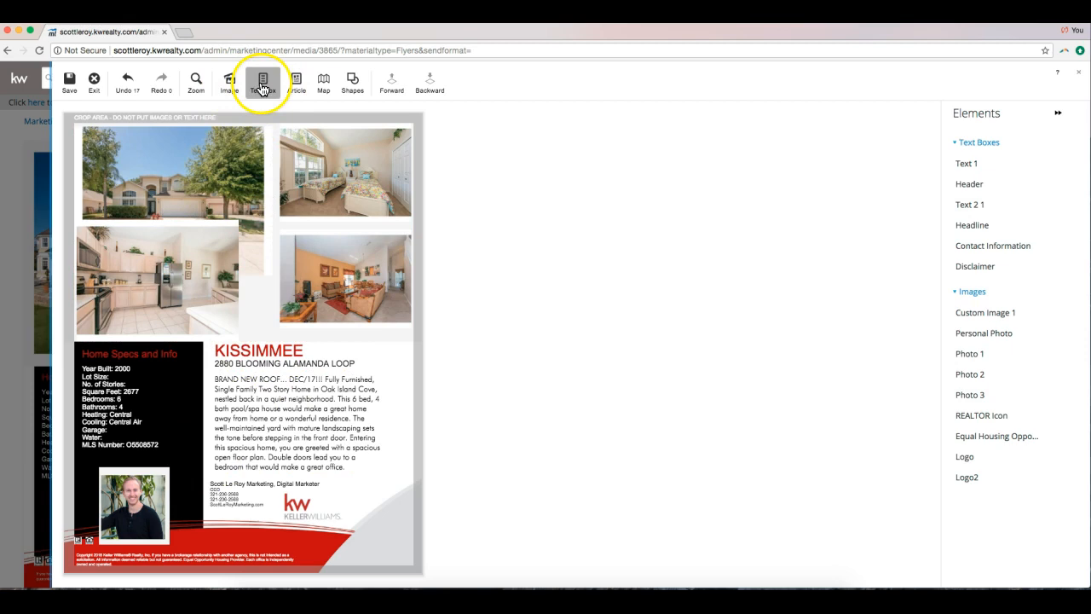
pyautogui.click(352, 80)
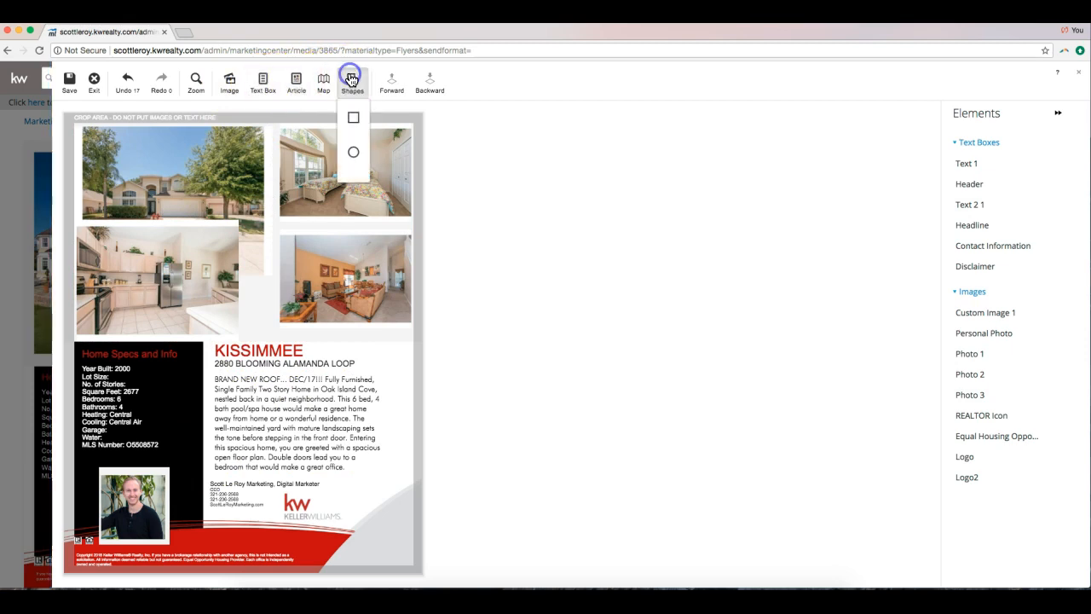
pyautogui.click(358, 124)
pyautogui.moveTo(159, 183); pyautogui.dragTo(154, 369)
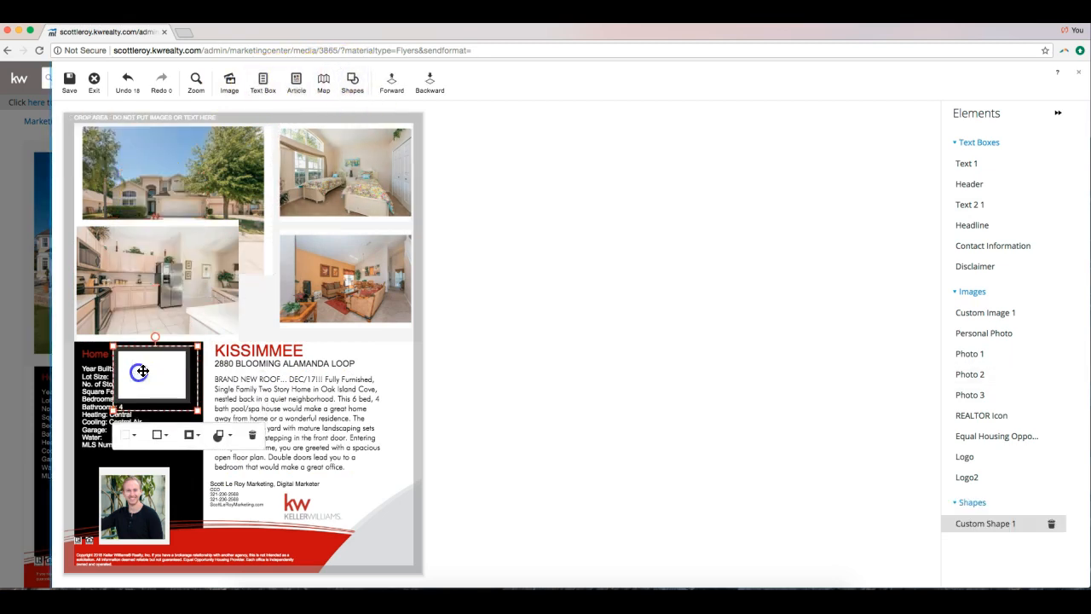
pyautogui.click(189, 435)
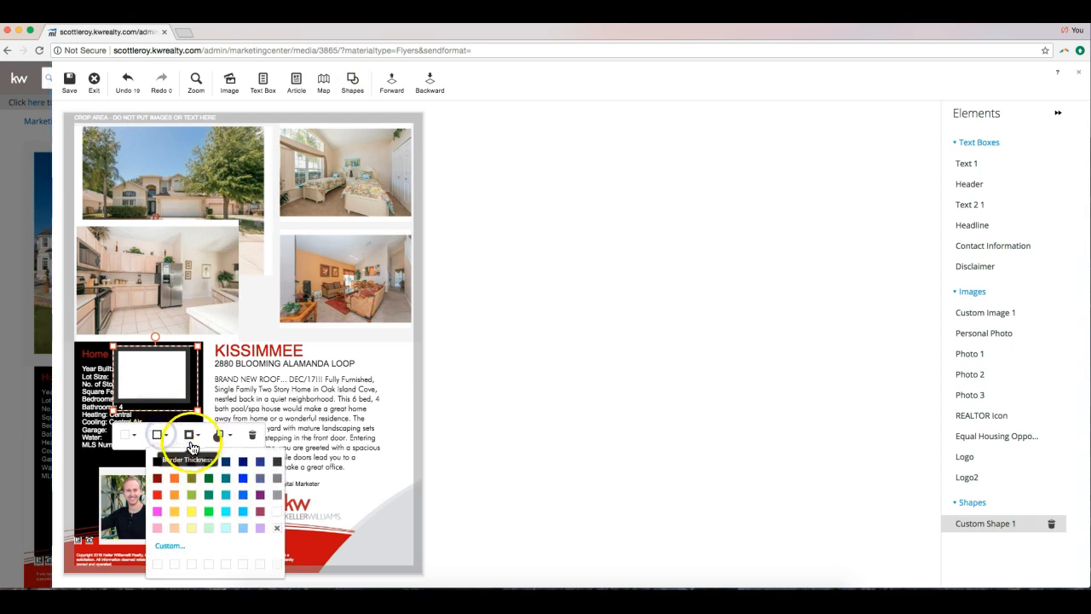
pyautogui.click(276, 511)
pyautogui.moveTo(143, 370); pyautogui.dragTo(176, 276)
pyautogui.moveTo(231, 309); pyautogui.dragTo(460, 375)
pyautogui.moveTo(236, 284); pyautogui.dragTo(217, 272)
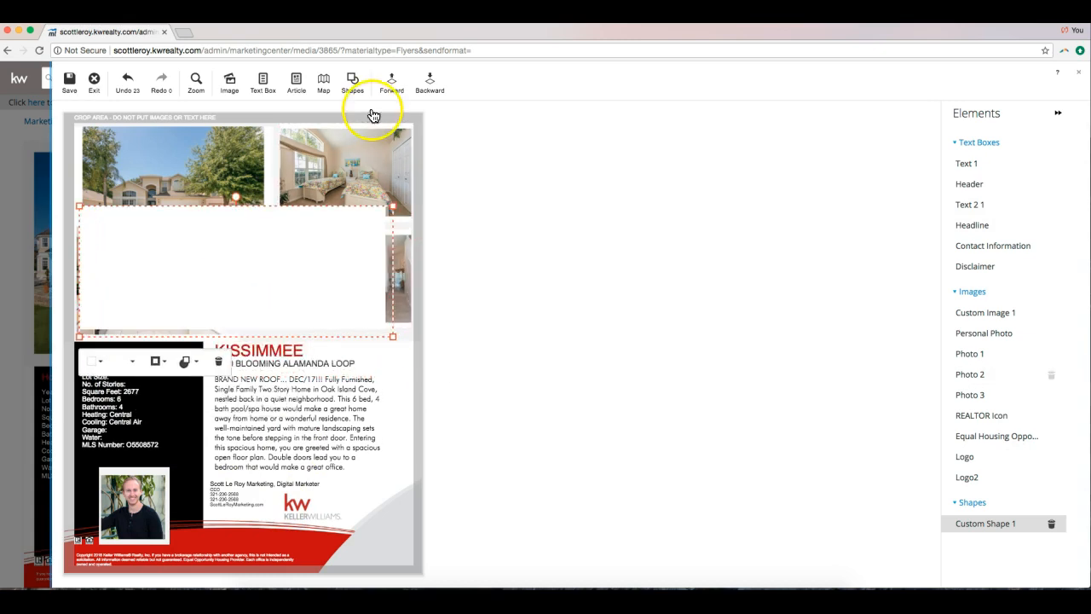
pyautogui.click(422, 89)
pyautogui.click(440, 91)
pyautogui.click(440, 91)
pyautogui.click(439, 90)
pyautogui.click(441, 90)
pyautogui.click(441, 90)
pyautogui.click(440, 90)
pyautogui.click(440, 90)
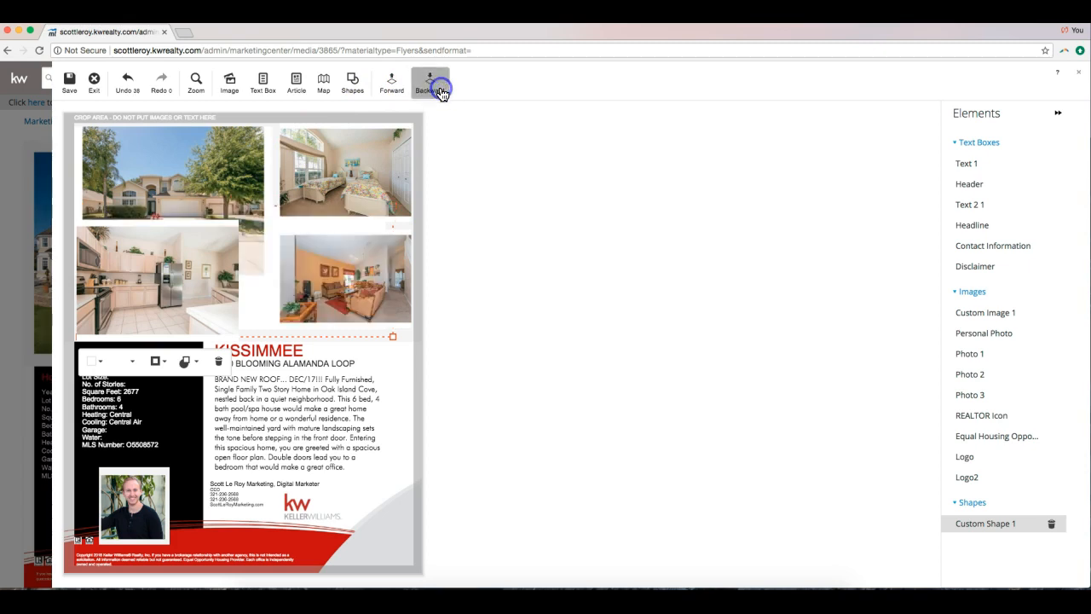
pyautogui.click(392, 85)
pyautogui.click(391, 86)
pyautogui.click(391, 85)
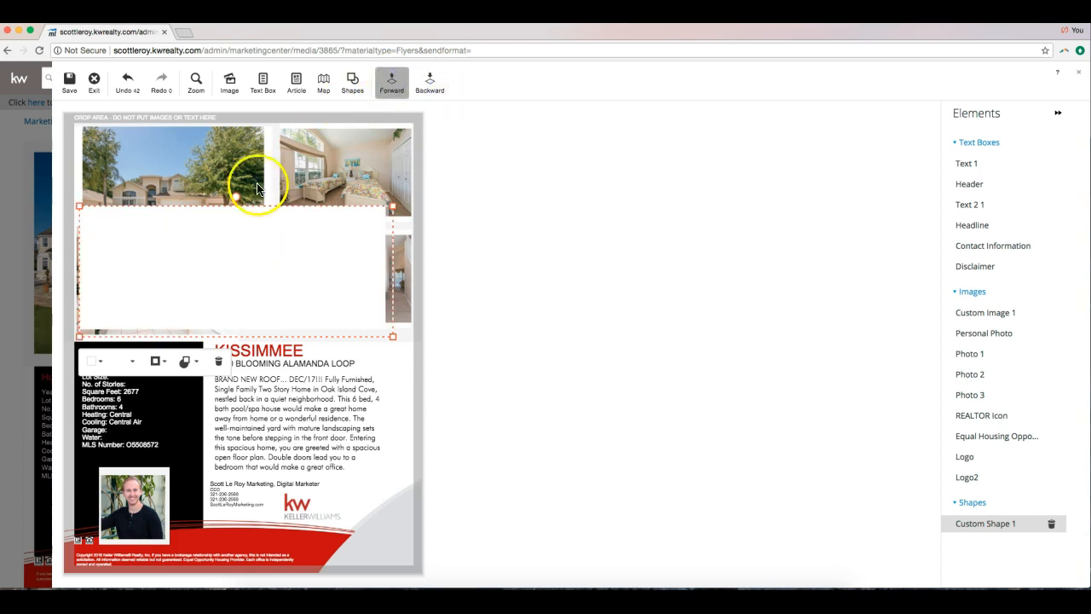
pyautogui.click(218, 360)
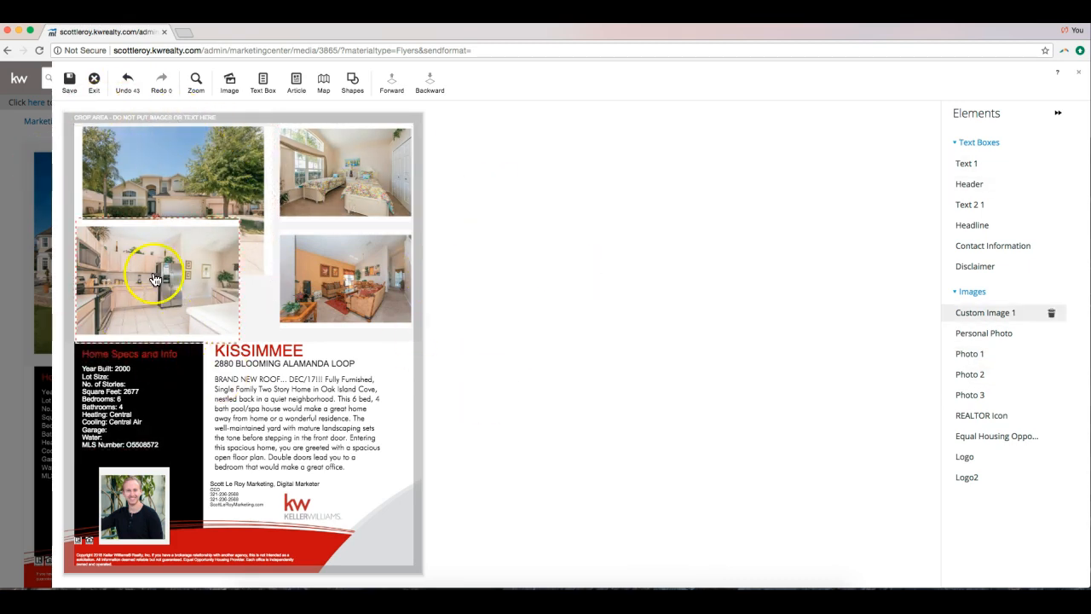
pyautogui.click(305, 322)
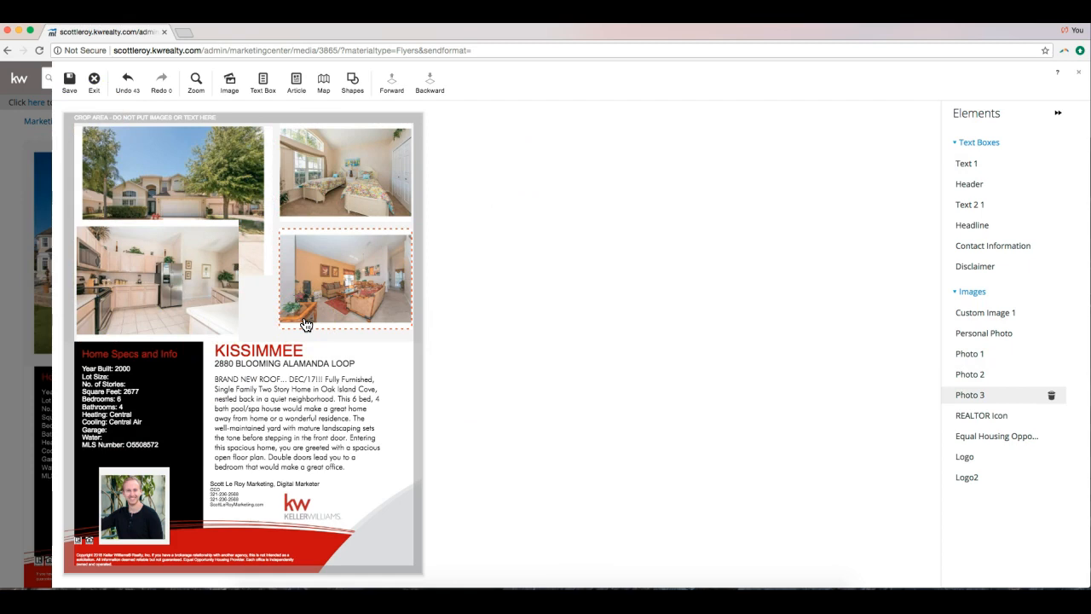
pyautogui.click(74, 92)
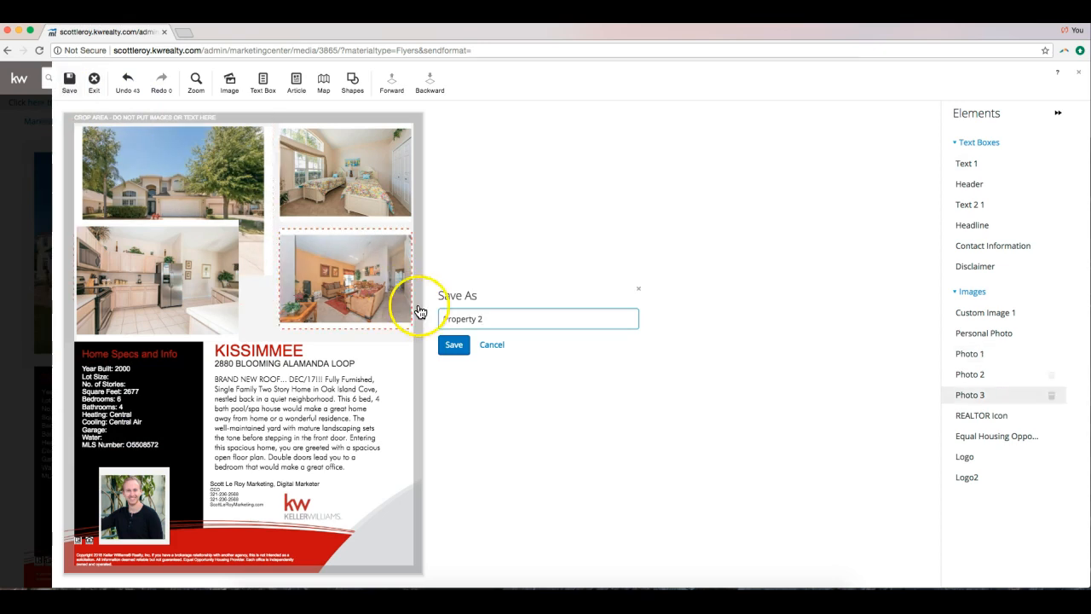
pyautogui.press('BackSpace')
pyautogui.press('BackSpace')
pyautogui.press('BackSpace')
pyautogui.press('BackSpace')
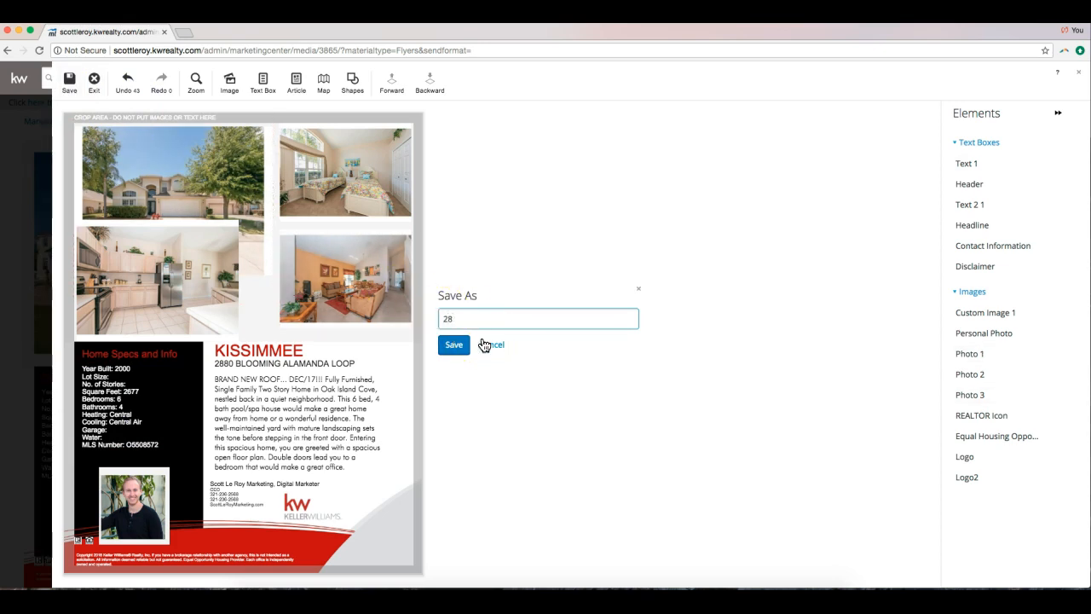
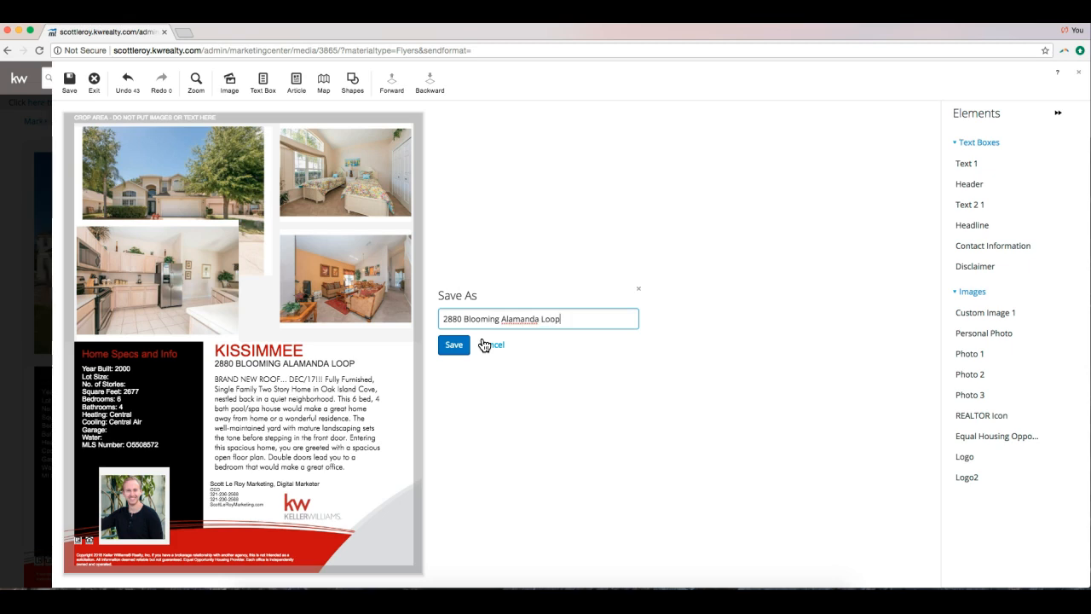
pyautogui.click(450, 344)
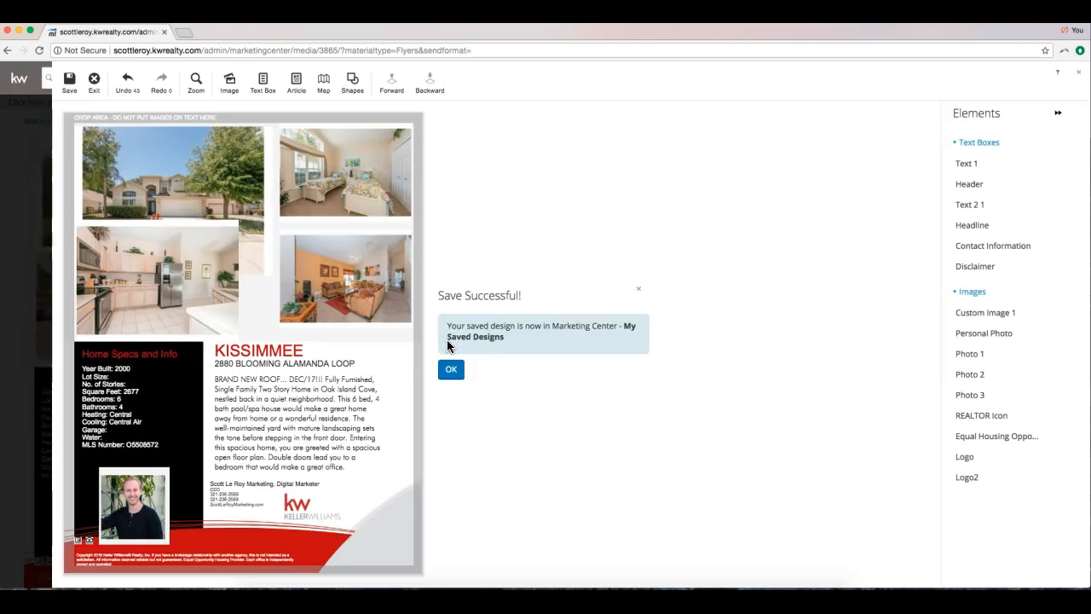
pyautogui.click(451, 368)
pyautogui.click(149, 122)
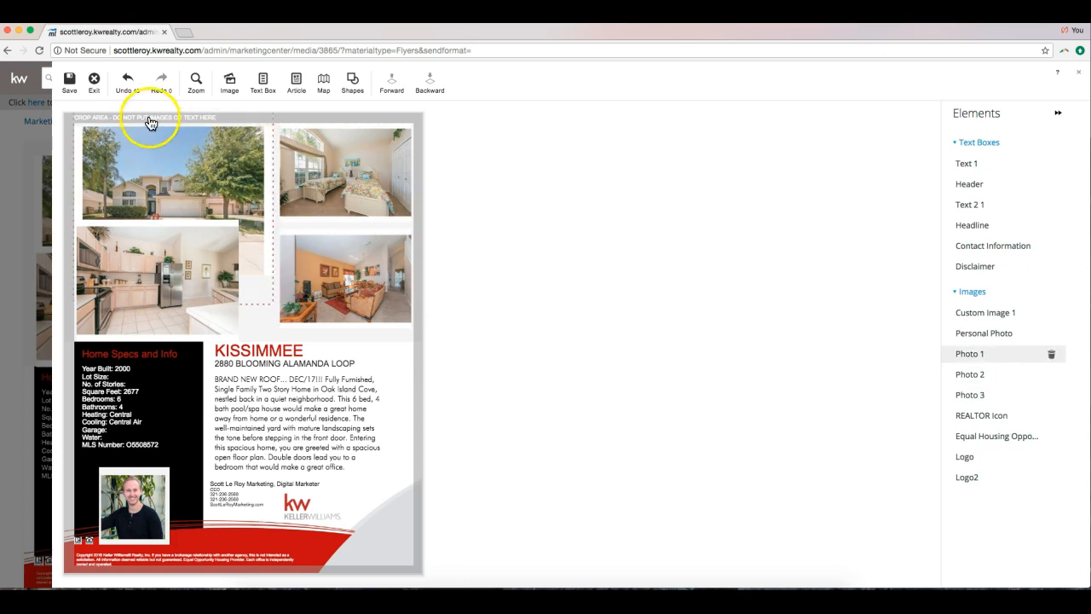
pyautogui.click(93, 80)
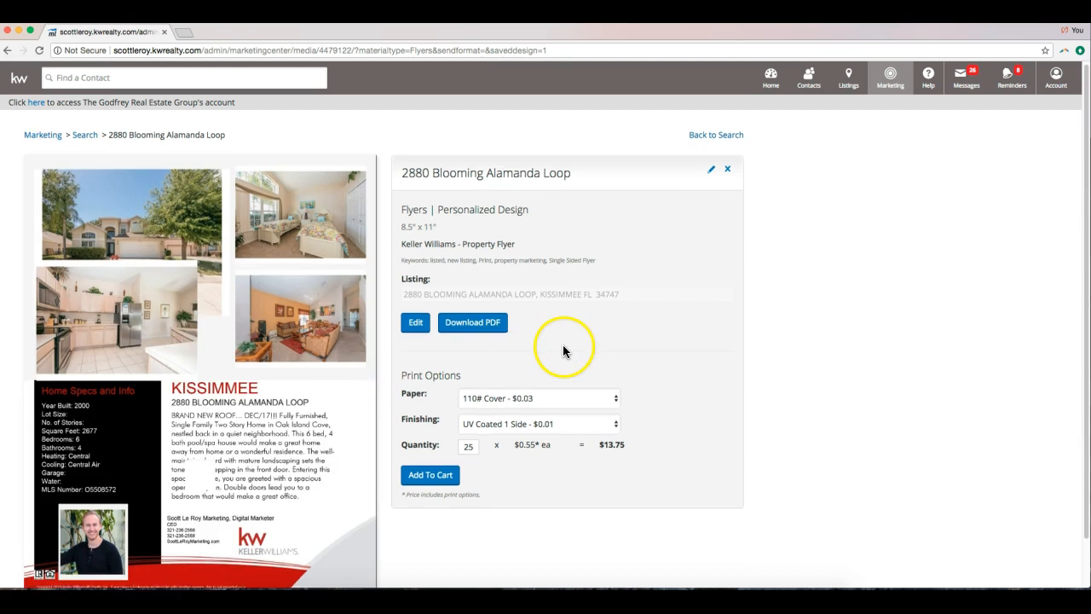
pyautogui.click(475, 322)
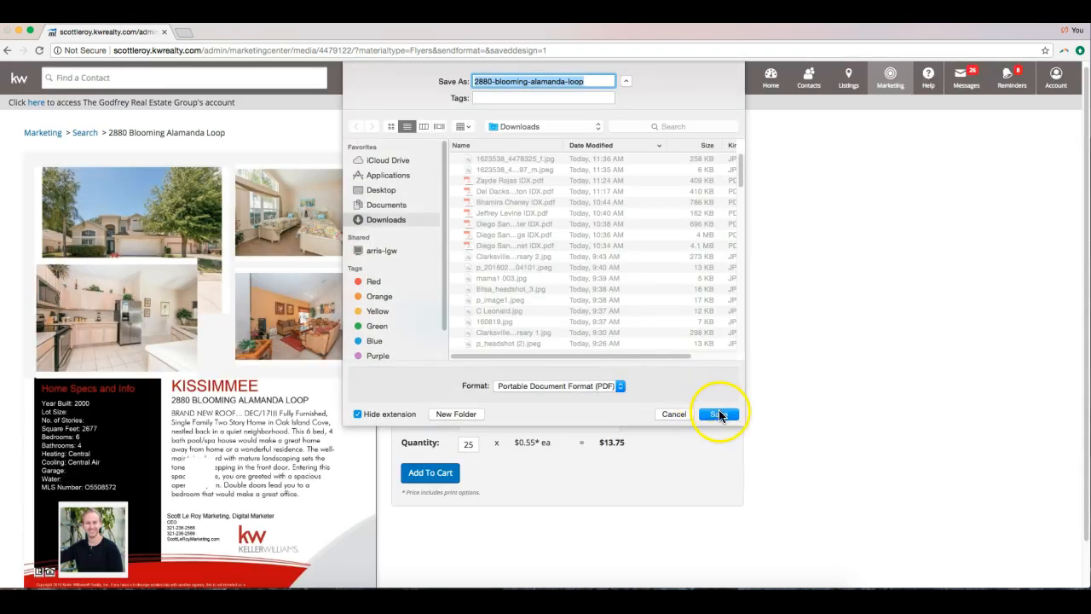
pyautogui.click(719, 413)
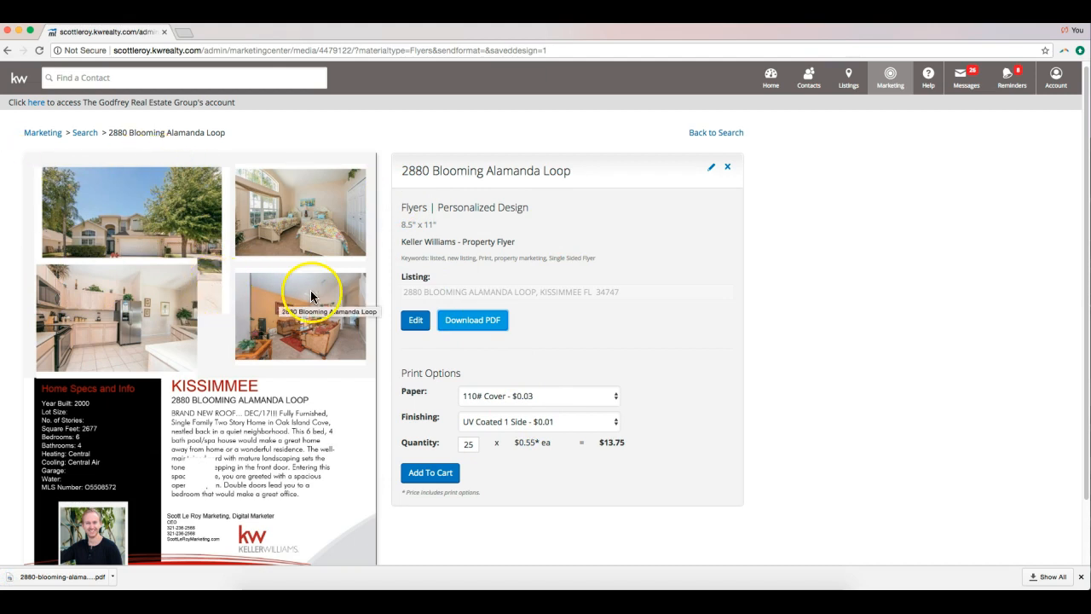
pyautogui.scroll(-1, 365, 402)
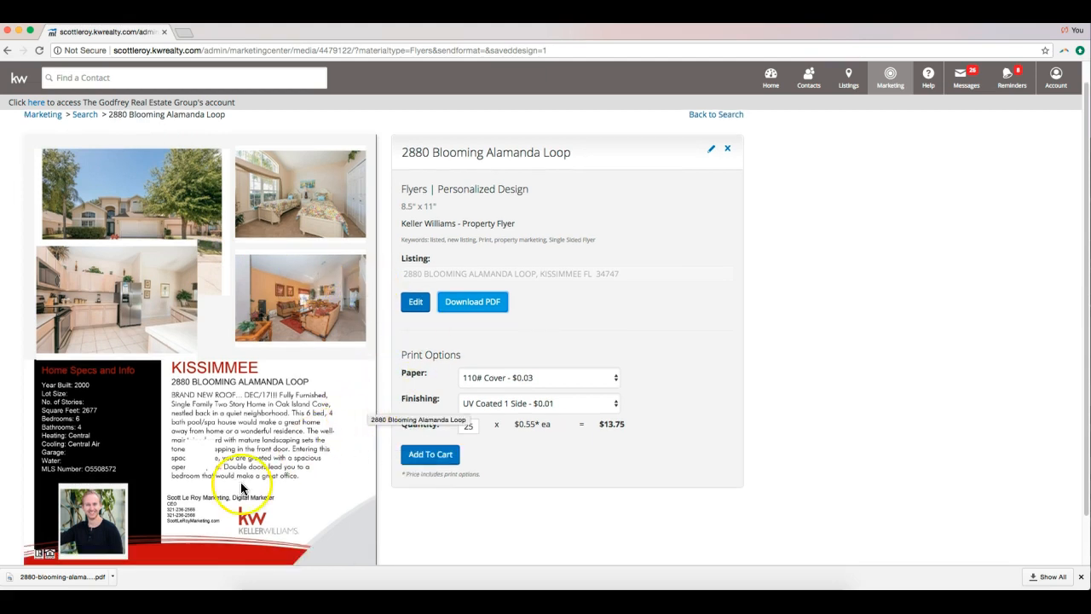
pyautogui.scroll(1, 244, 178)
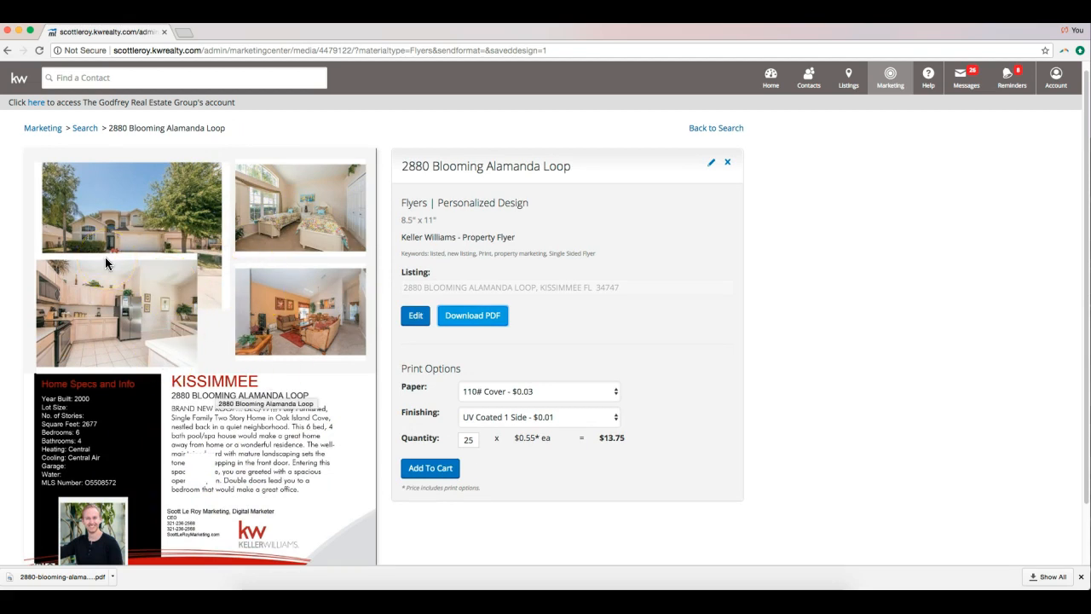
# Save the flyer's house photo to Downloads as Blooming Alamanda.jpg and open it.
pyautogui.rightClick(142, 250)
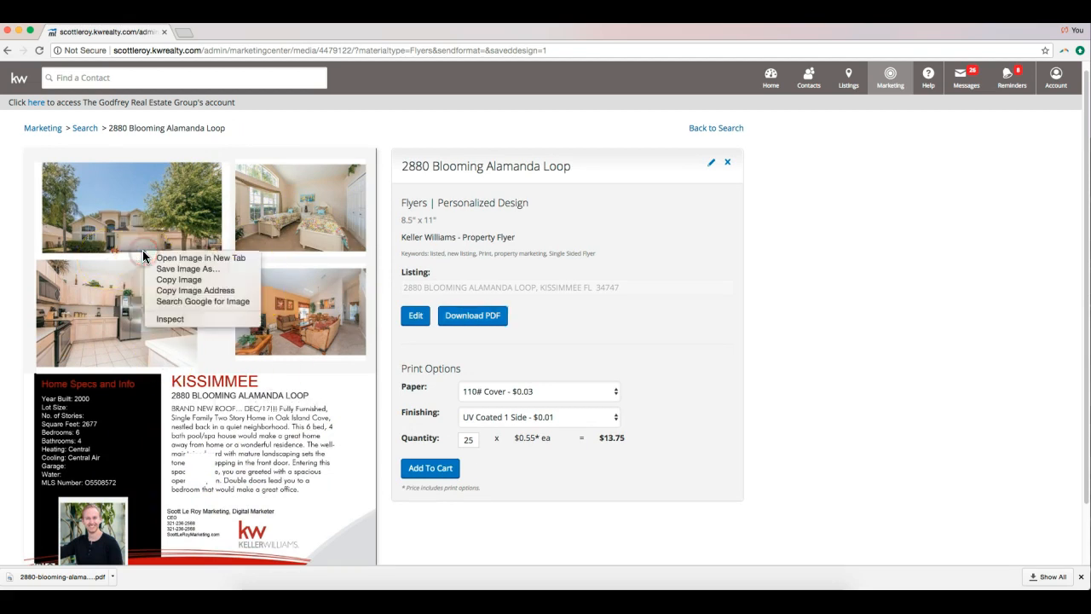
pyautogui.click(172, 270)
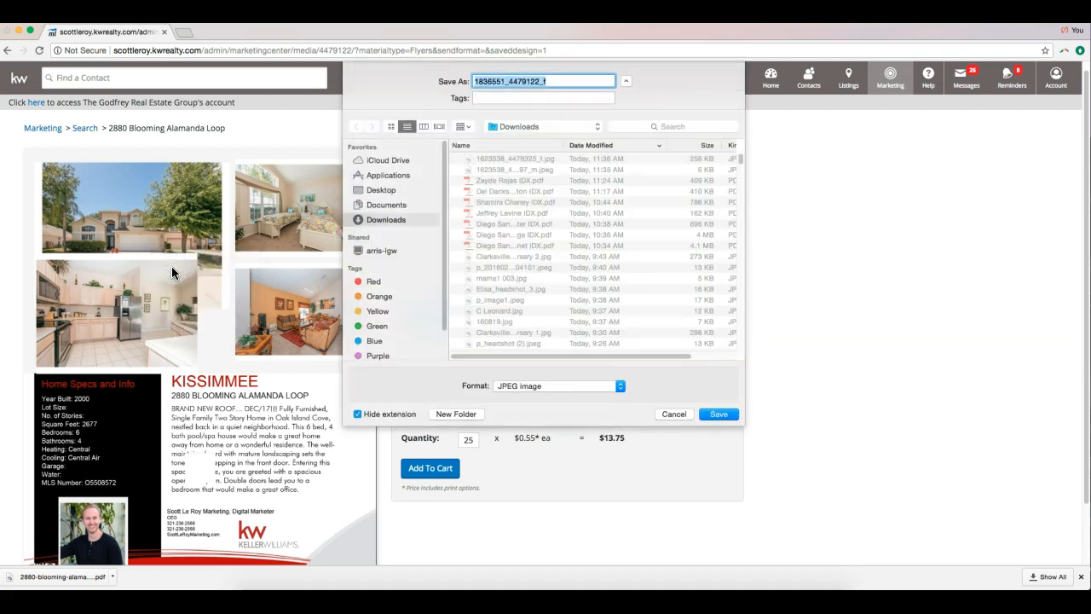
pyautogui.write('Blooming Alamand')
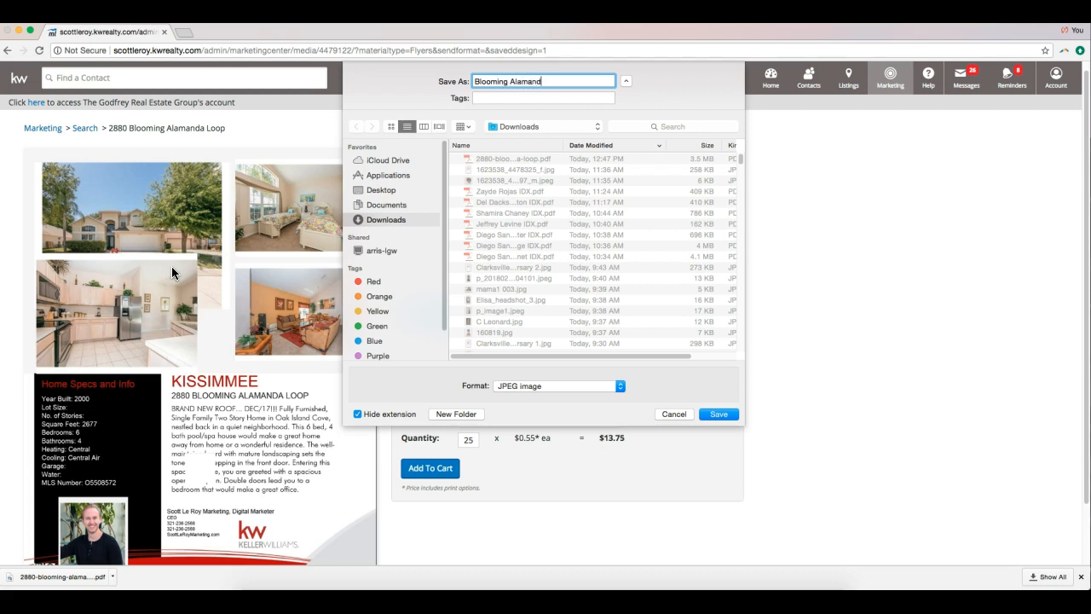
pyautogui.press('Return')
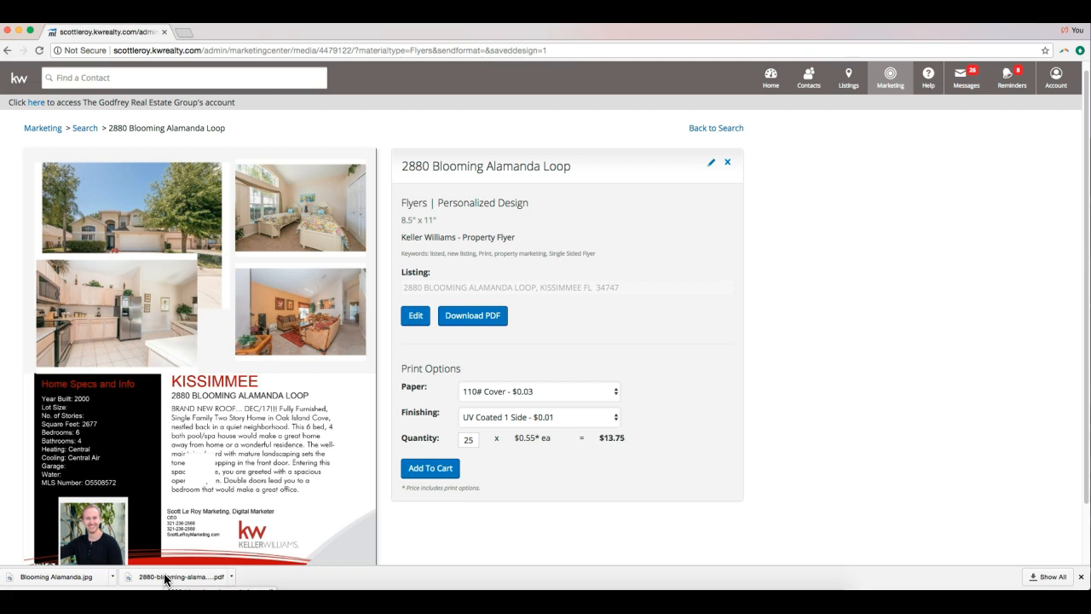
pyautogui.click(82, 580)
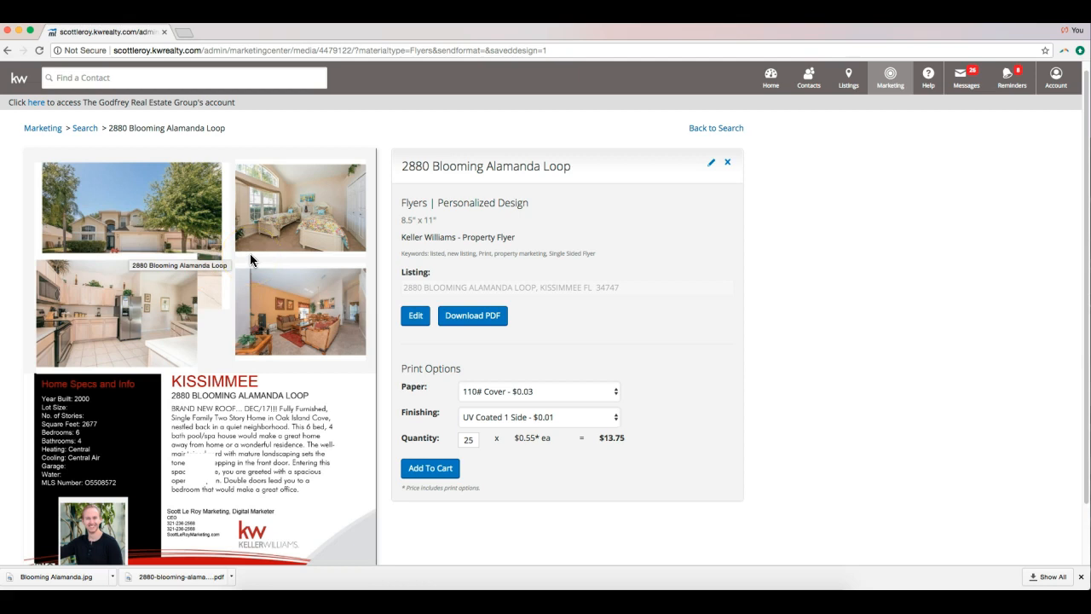
# Go back to the design library and filter to Email & Video only, unchecking Print (455 designs).
pyautogui.click(727, 130)
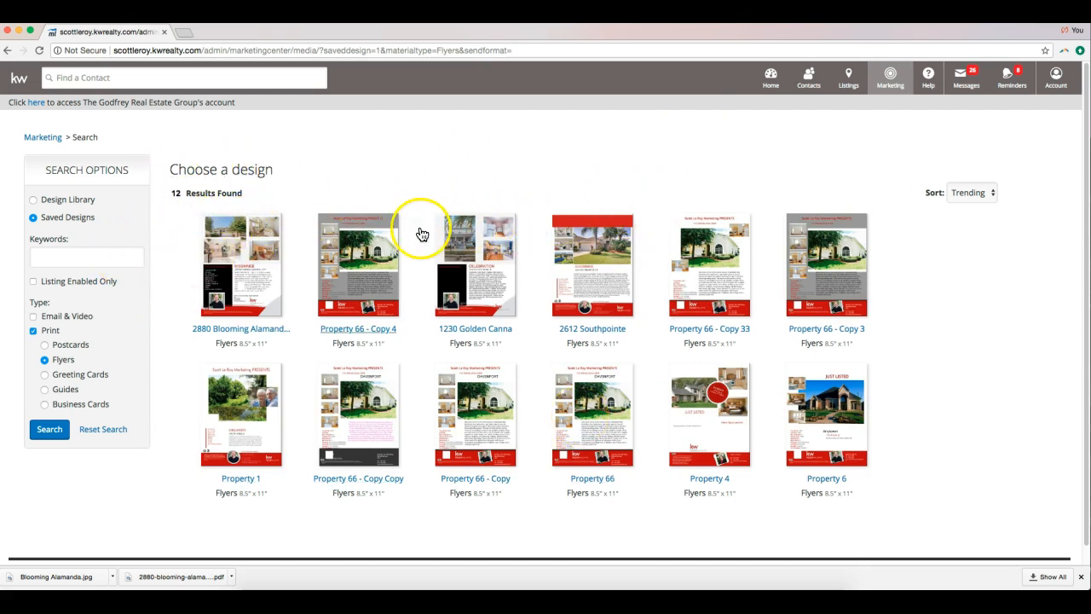
pyautogui.scroll(-1, 420, 234)
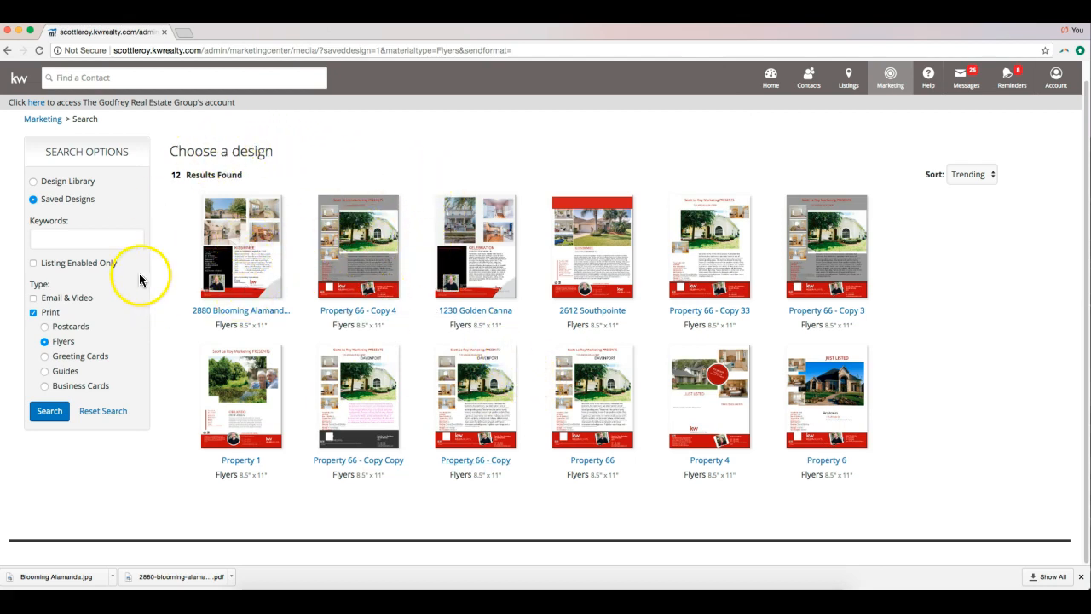
pyautogui.click(60, 189)
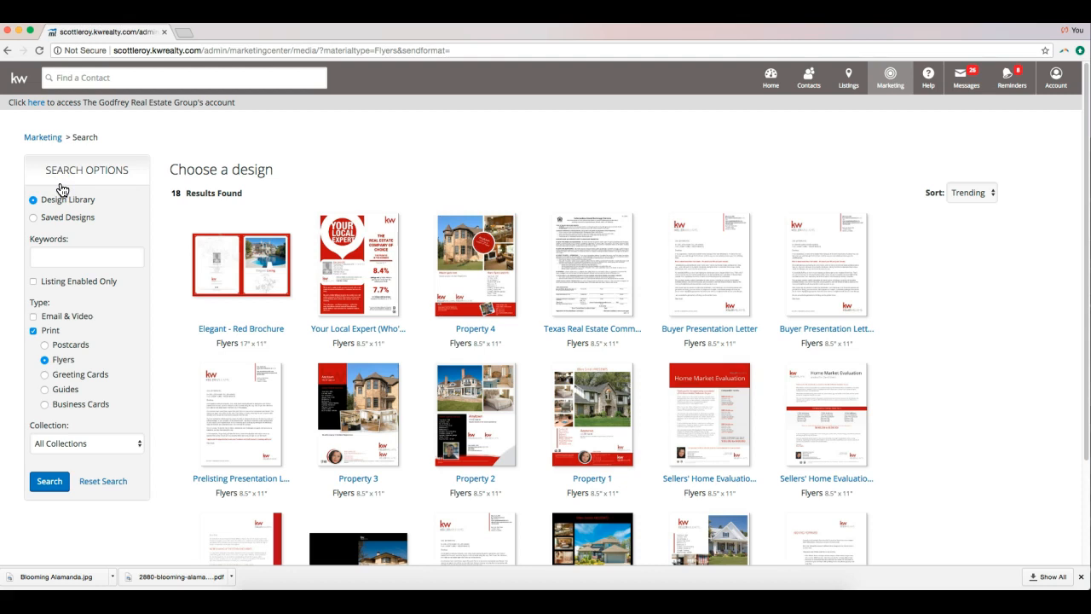
pyautogui.click(33, 317)
pyautogui.click(34, 331)
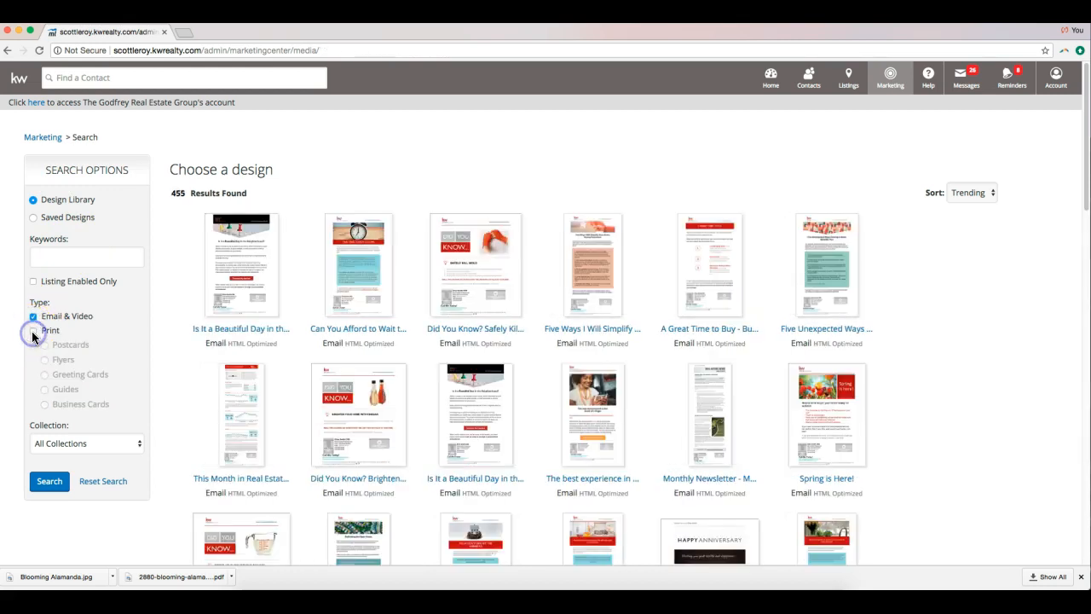
# Search email designs by keyword 'seller', removing the earlier 'buyer' keyword.
pyautogui.click(116, 260)
pyautogui.write('buyer')
pyautogui.click(58, 483)
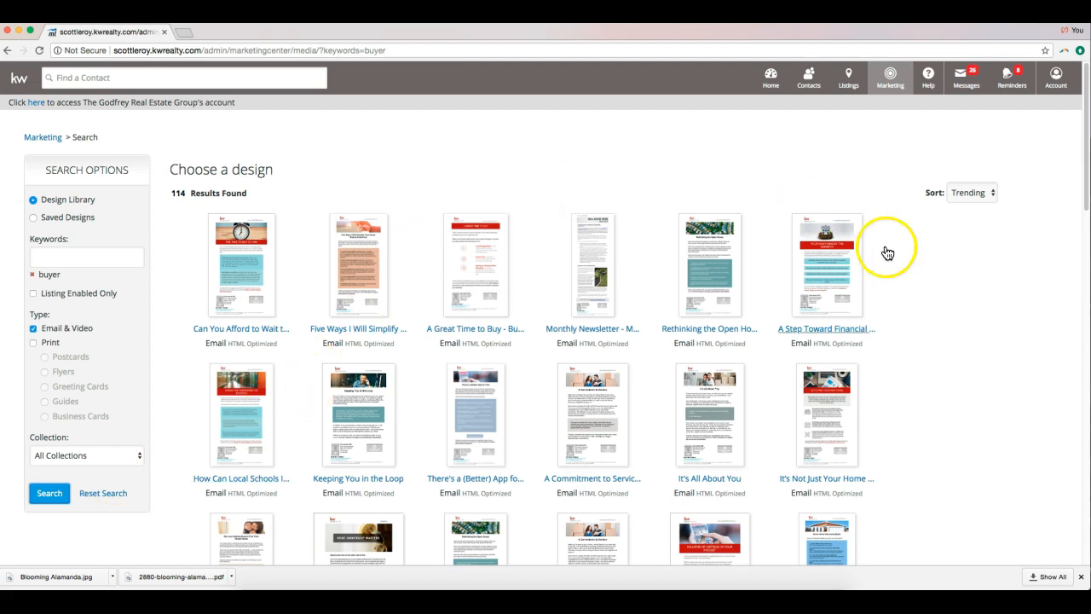
pyautogui.scroll(-1, 286, 271)
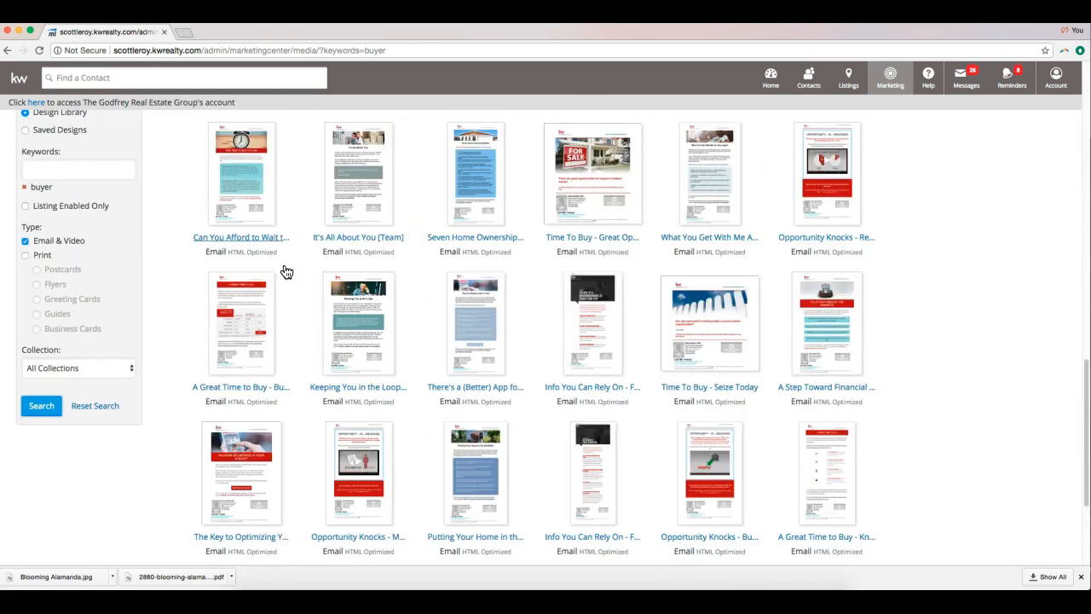
pyautogui.scroll(-3, 287, 271)
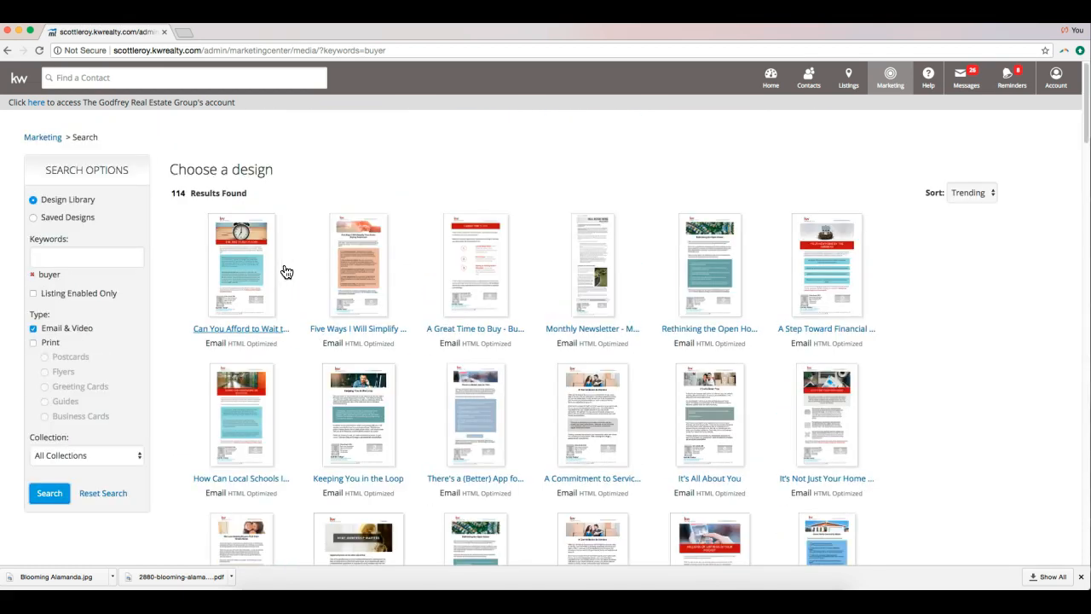
pyautogui.click(53, 256)
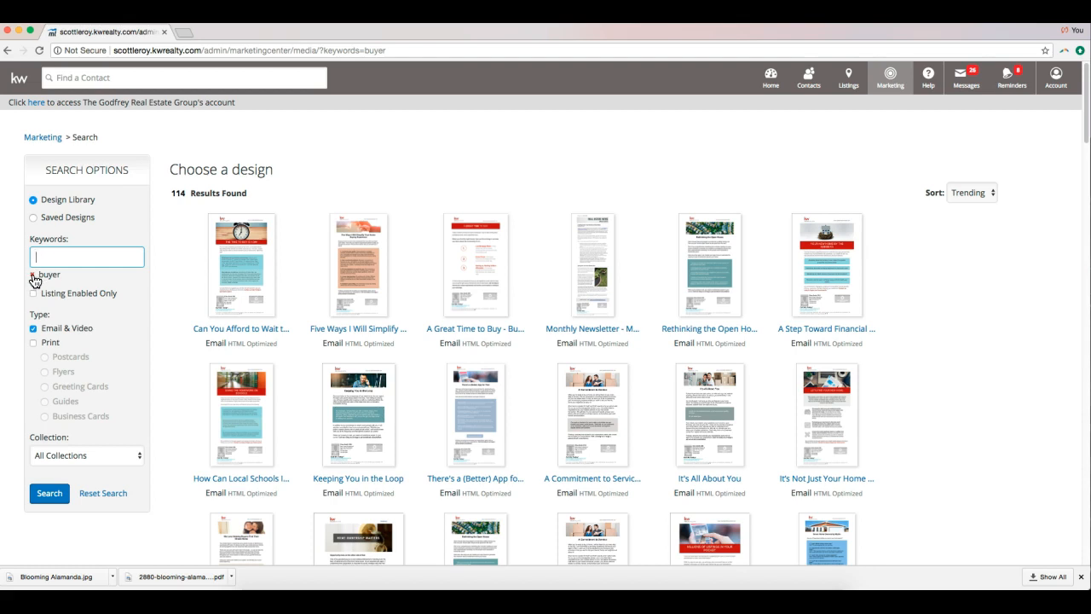
pyautogui.click(72, 253)
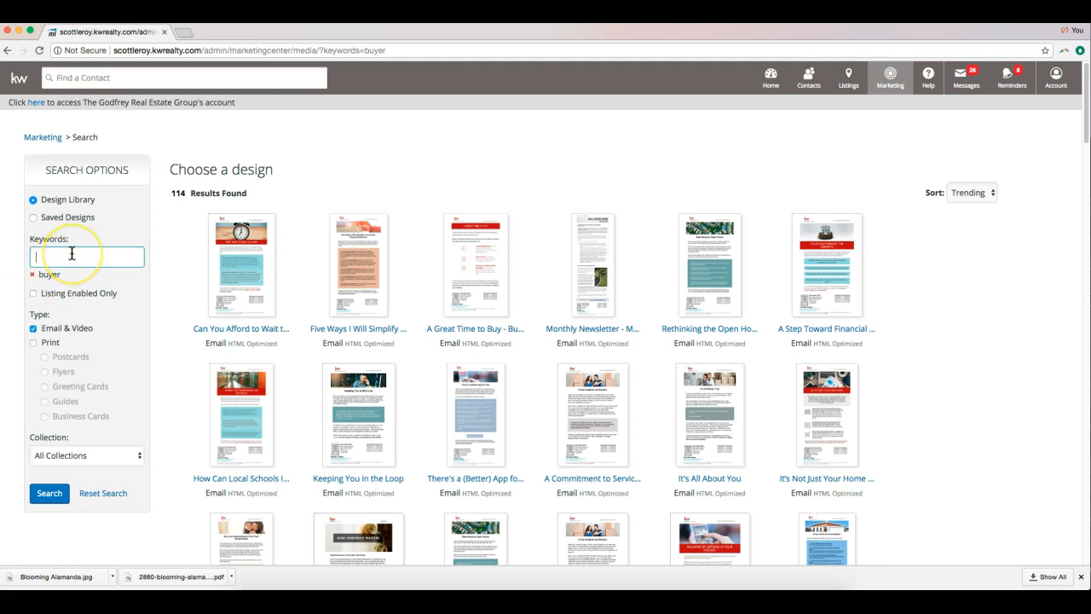
pyautogui.write('seller')
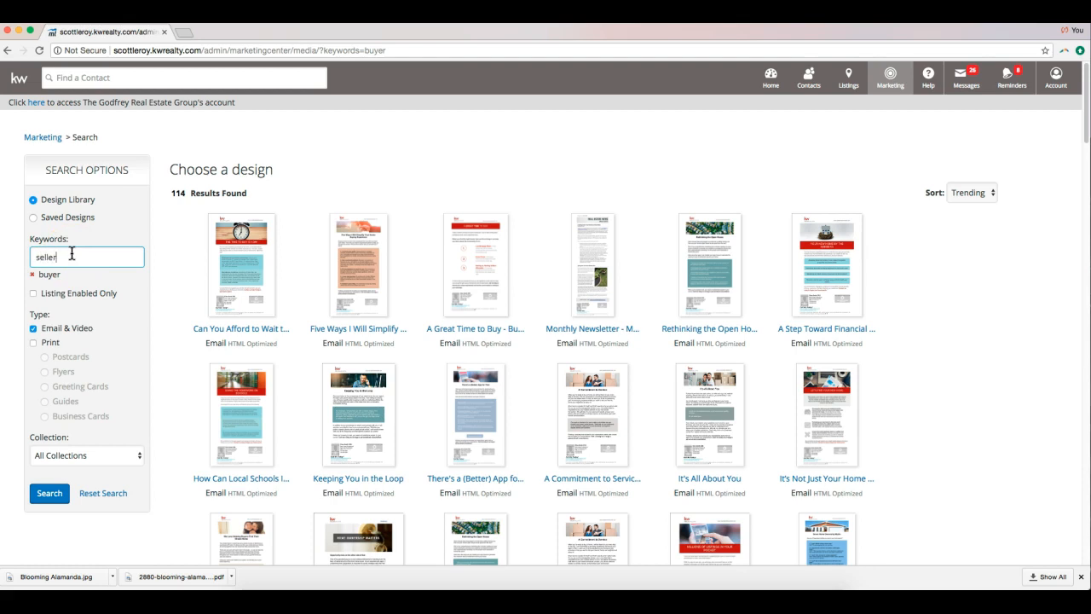
pyautogui.press('Return')
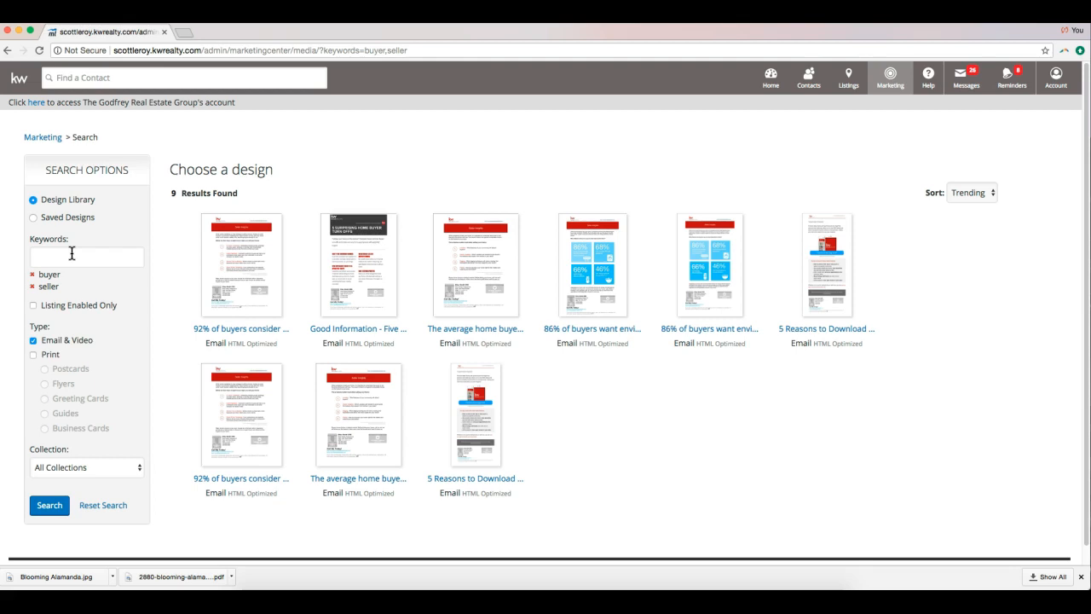
pyautogui.click(32, 276)
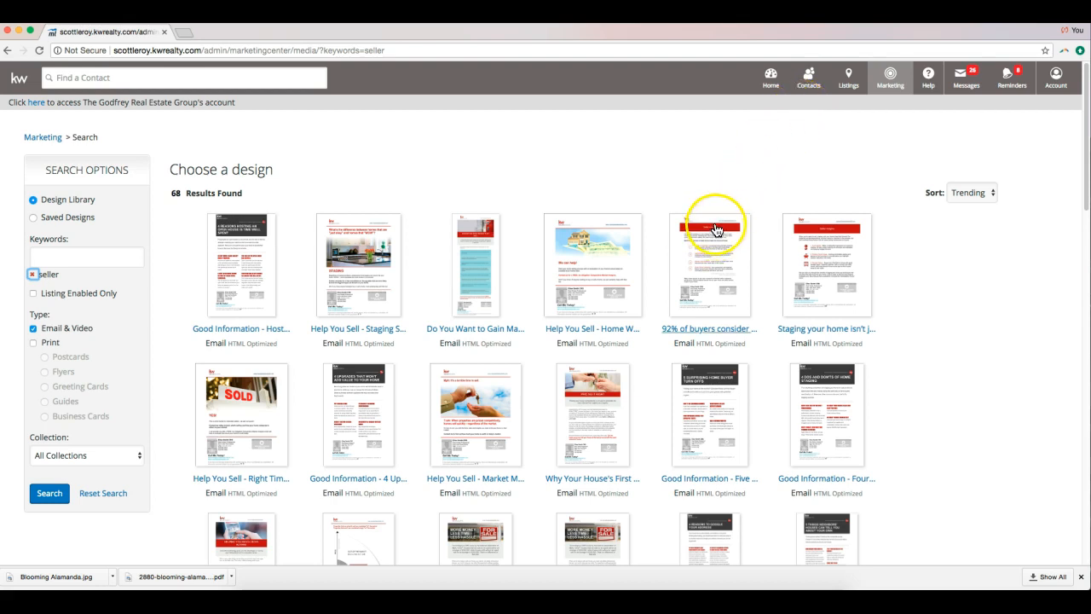
# Open the Help You Sell - Home Worth [Team] design in the personalization editor.
pyautogui.click(590, 252)
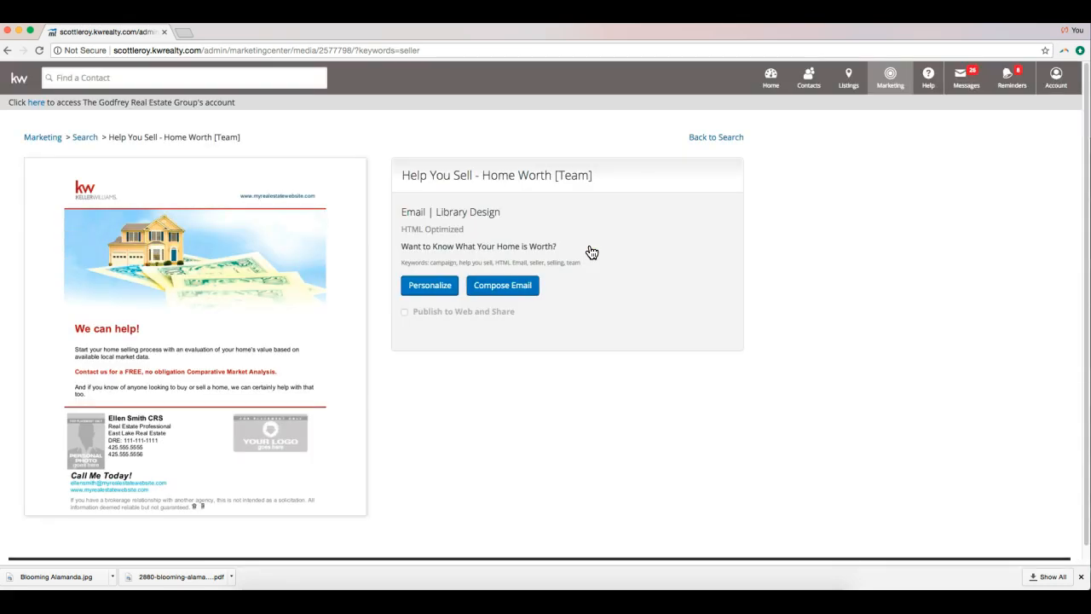
pyautogui.click(503, 287)
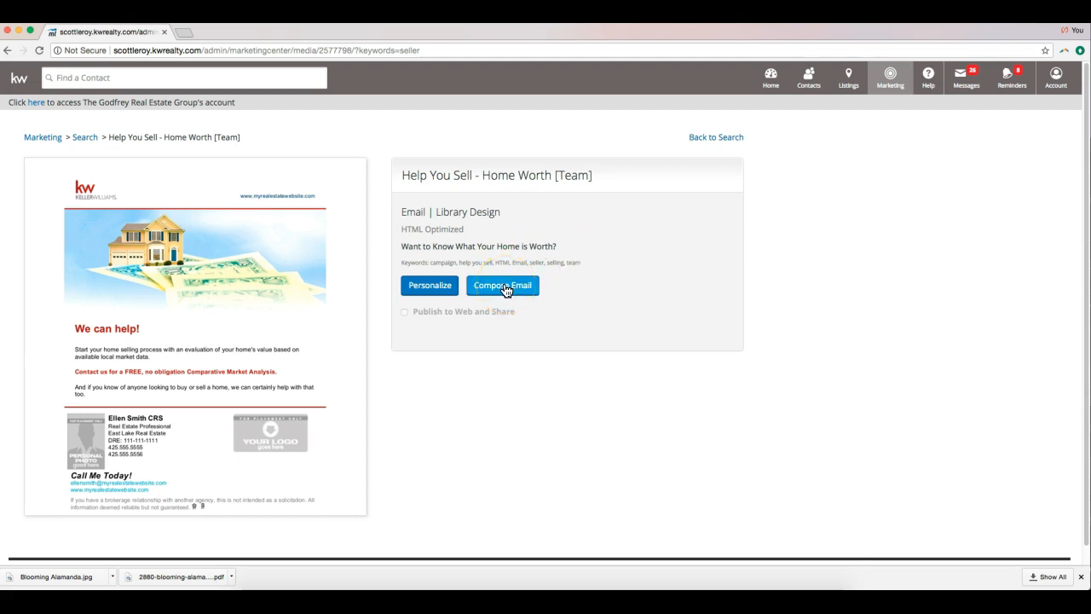
pyautogui.click(430, 286)
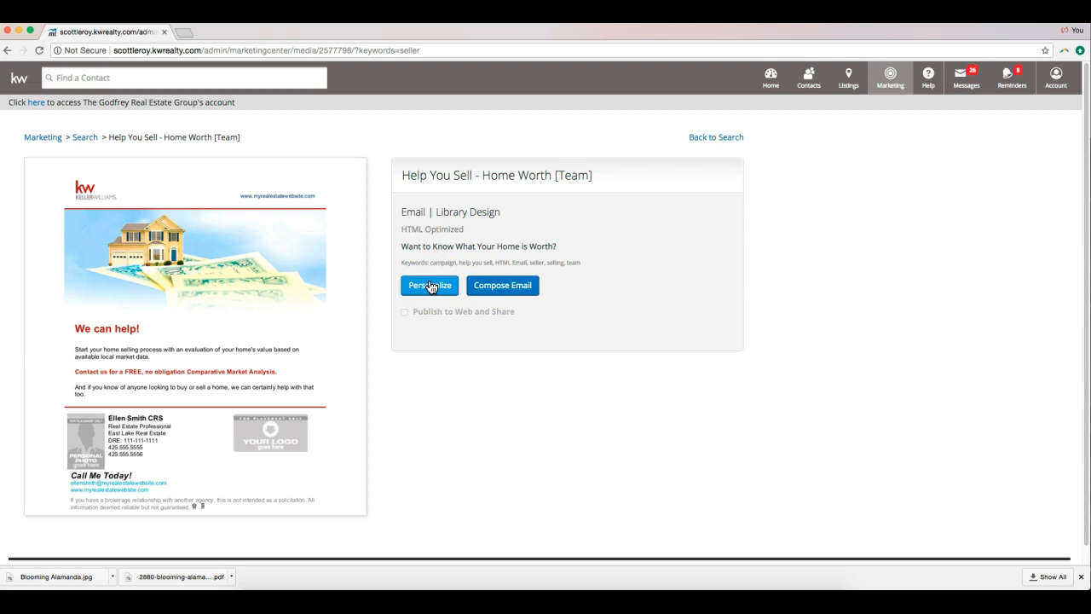
pyautogui.click(426, 286)
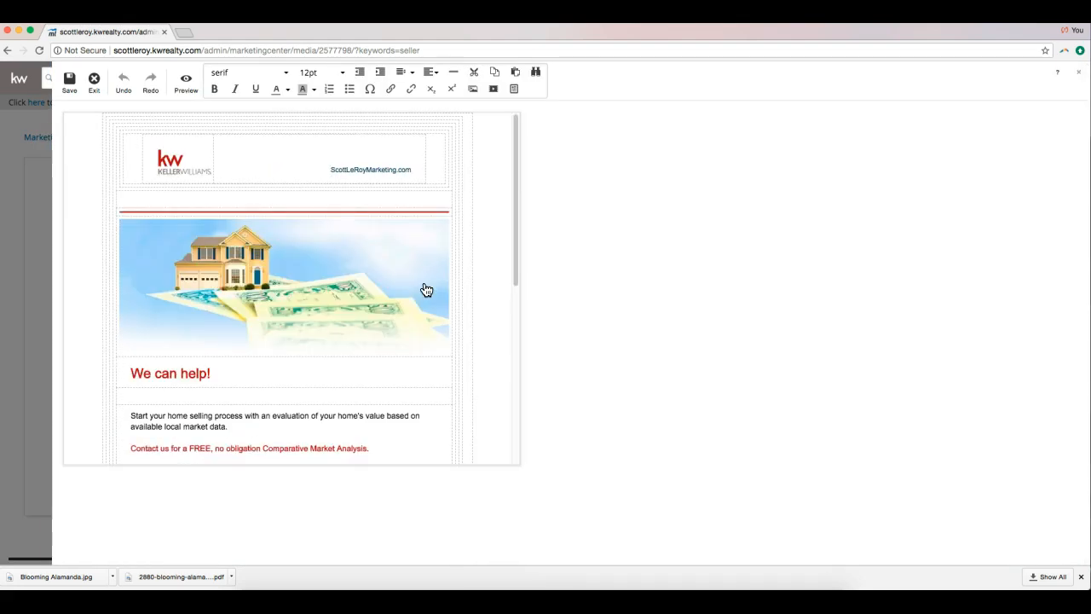
# Select the house-and-money banner image above 'We can help!' in the email.
pyautogui.scroll(-10, 425, 281)
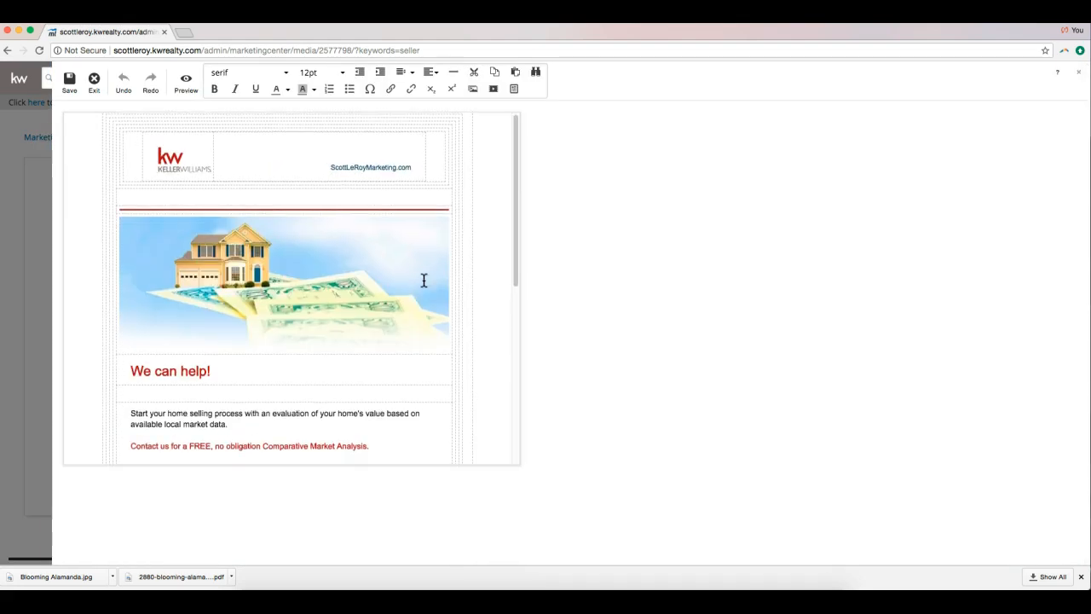
pyautogui.click(432, 271)
pyautogui.scroll(10, 432, 271)
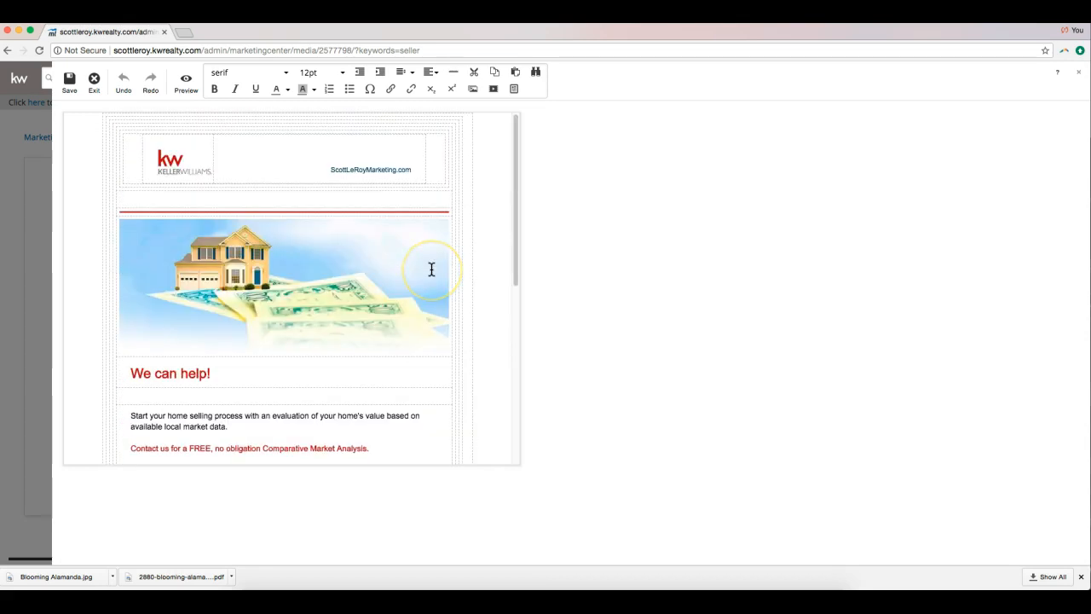
pyautogui.scroll(-10, 431, 269)
pyautogui.scroll(10, 432, 269)
pyautogui.click(475, 257)
pyautogui.doubleClick(365, 271)
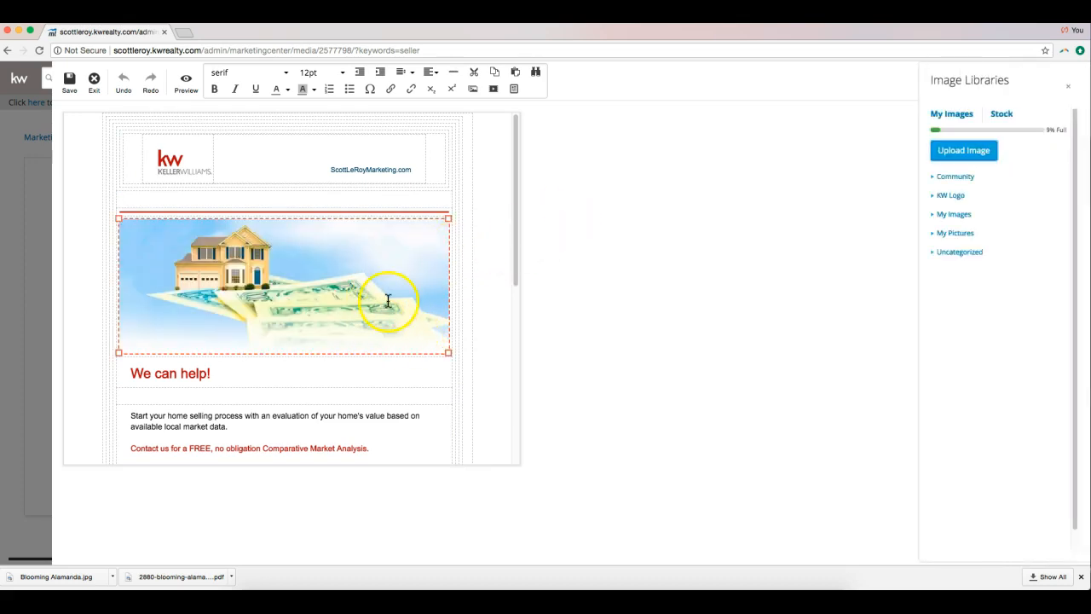
pyautogui.click(495, 266)
pyautogui.doubleClick(394, 260)
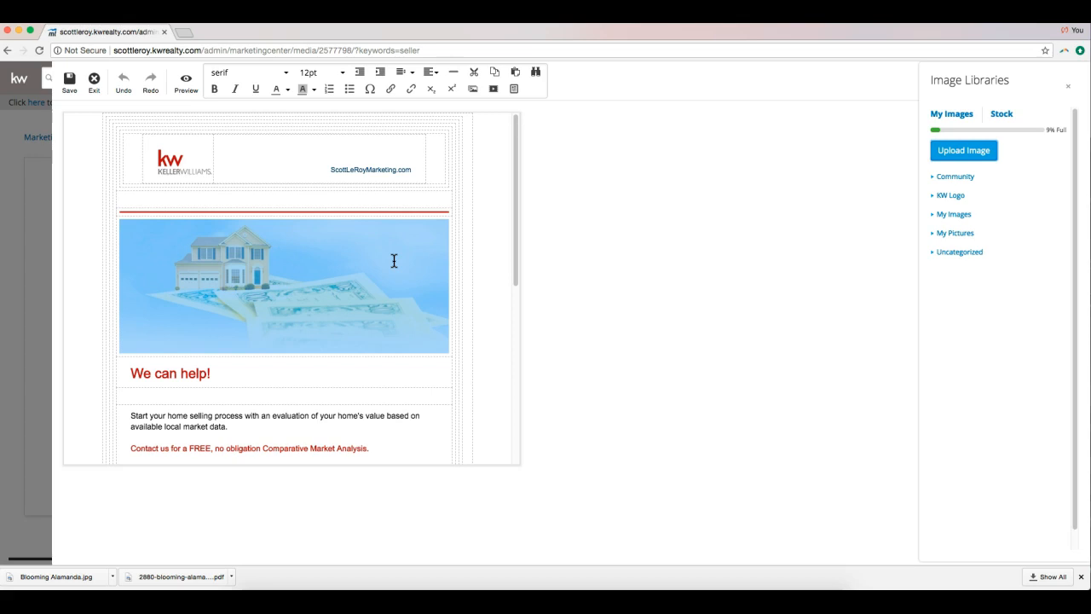
pyautogui.scroll(-10, 393, 260)
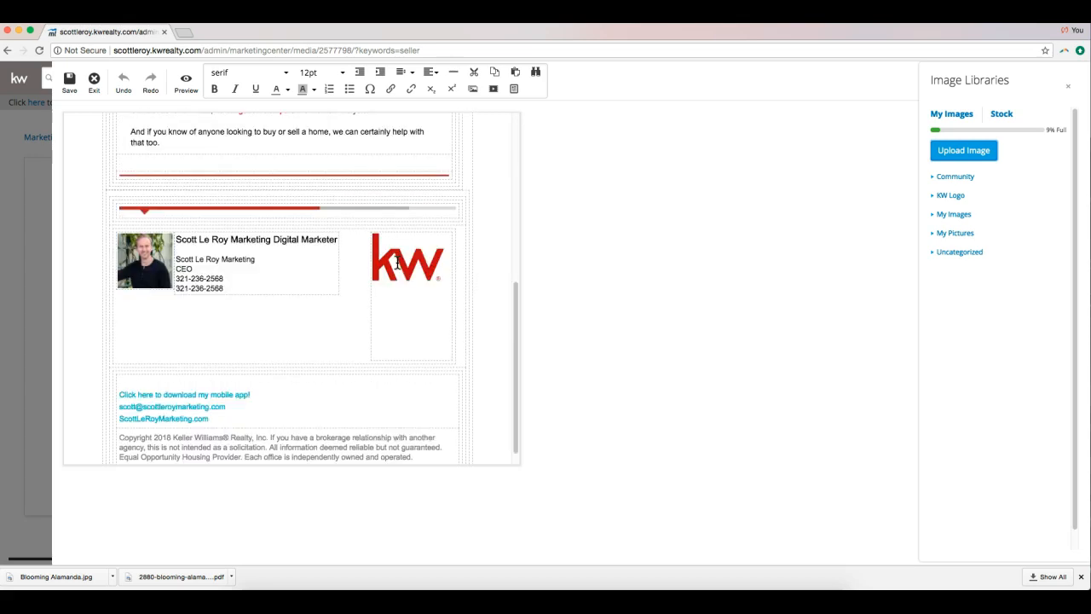
pyautogui.scroll(5, 264, 342)
pyautogui.scroll(3, 264, 342)
pyautogui.click(380, 293)
pyautogui.click(294, 313)
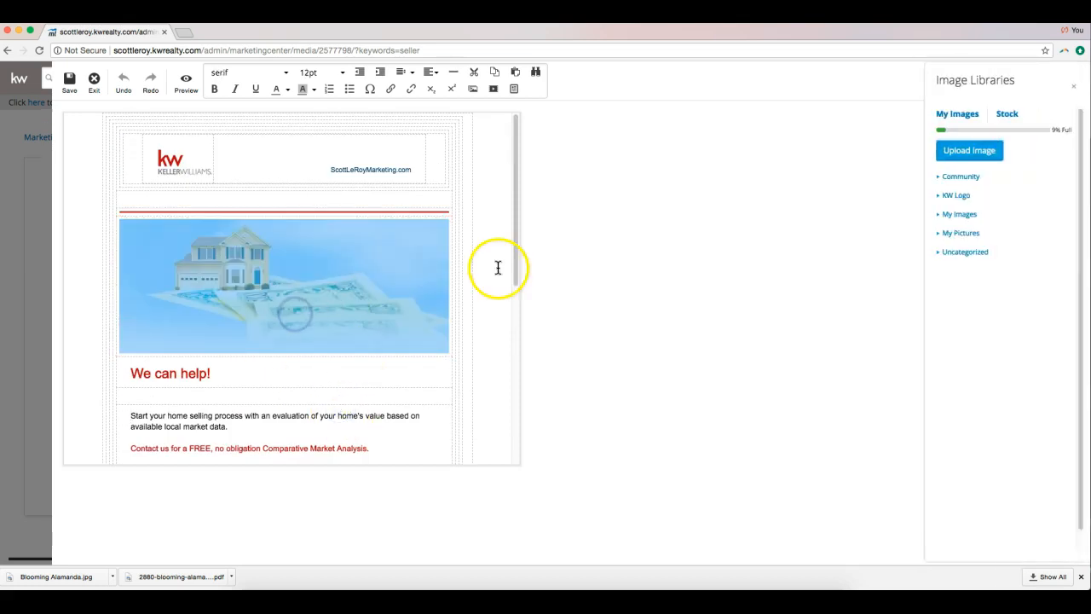
pyautogui.click(244, 290)
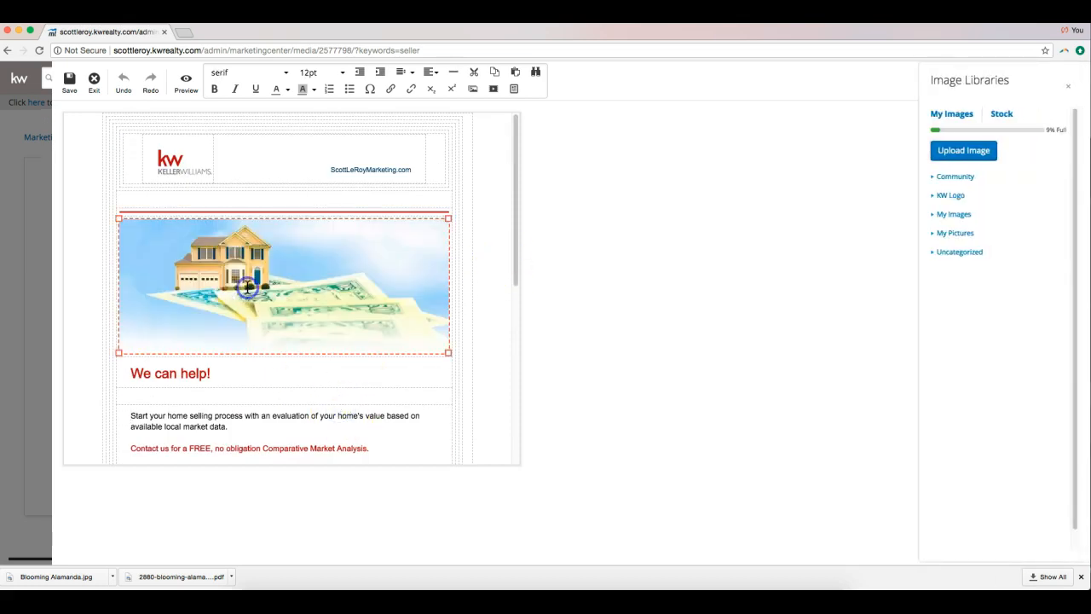
# Replace it with the Bull Dog image from the Stock library's Animals category.
pyautogui.click(1000, 112)
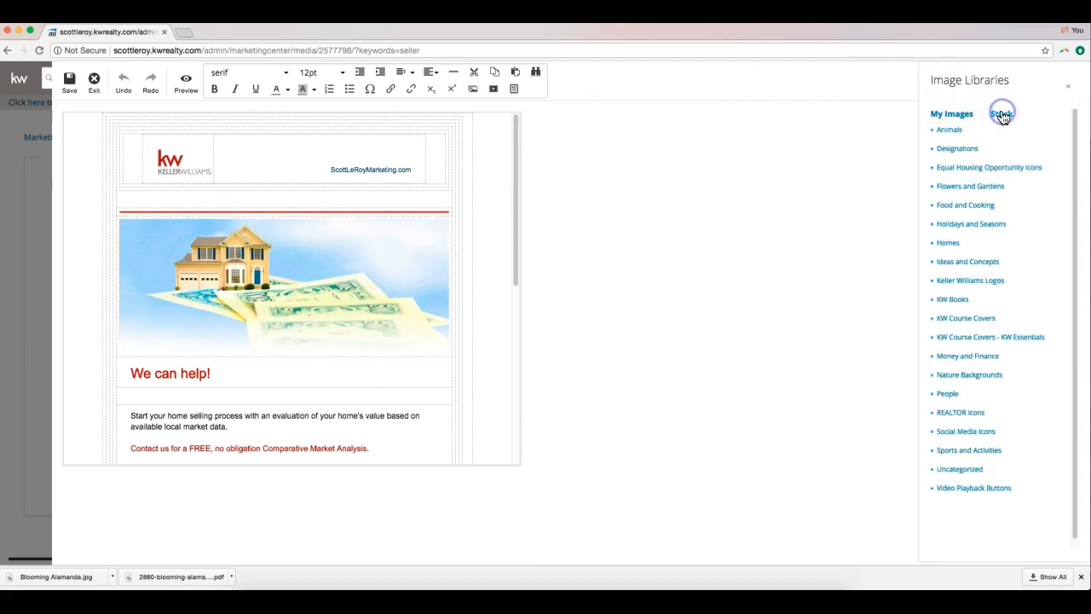
pyautogui.click(964, 134)
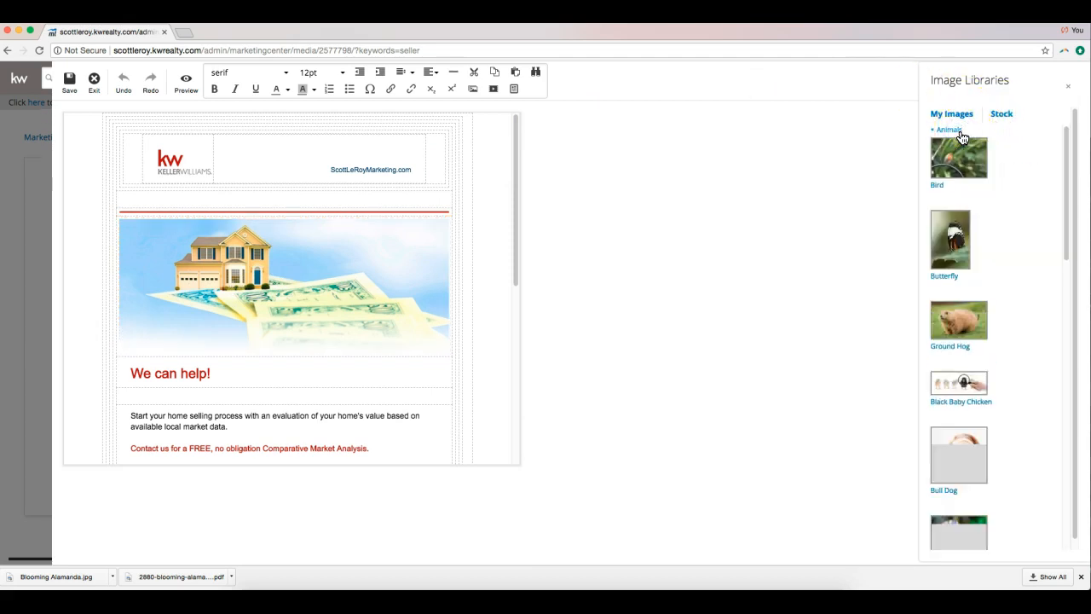
pyautogui.scroll(-3, 974, 238)
pyautogui.click(966, 299)
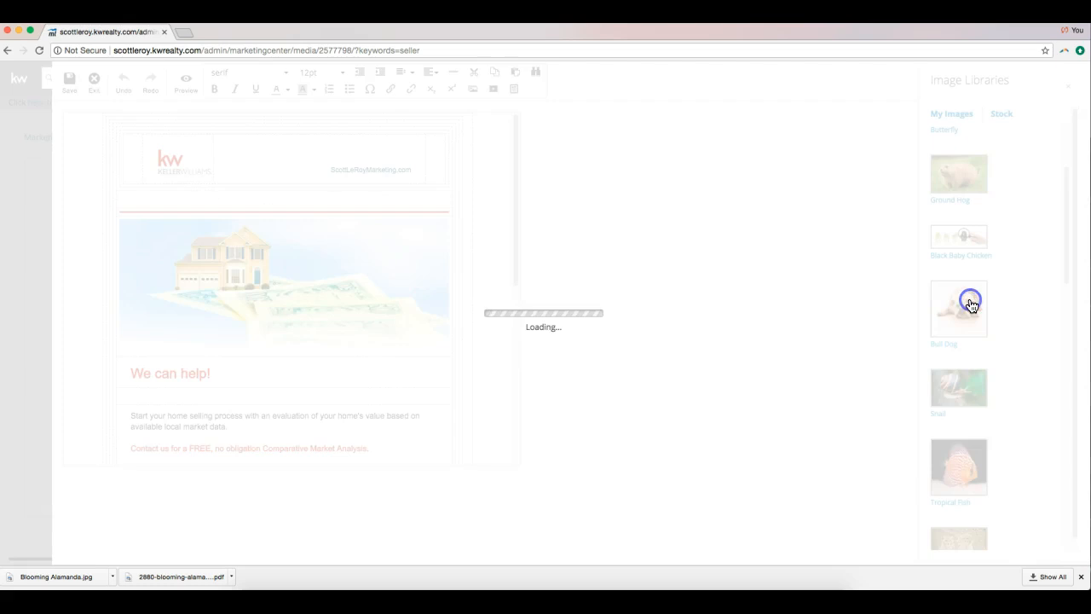
pyautogui.click(393, 284)
pyautogui.scroll(-2, 393, 284)
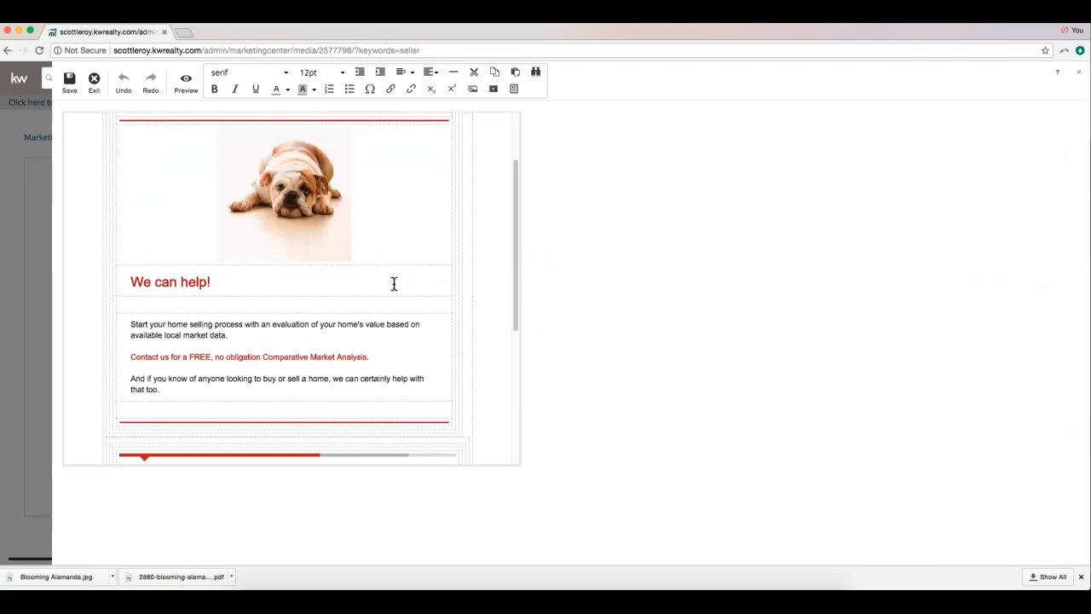
# Replace the 'We can help!' heading with a custom marketing slogan naming the agent.
pyautogui.tripleClick(236, 281)
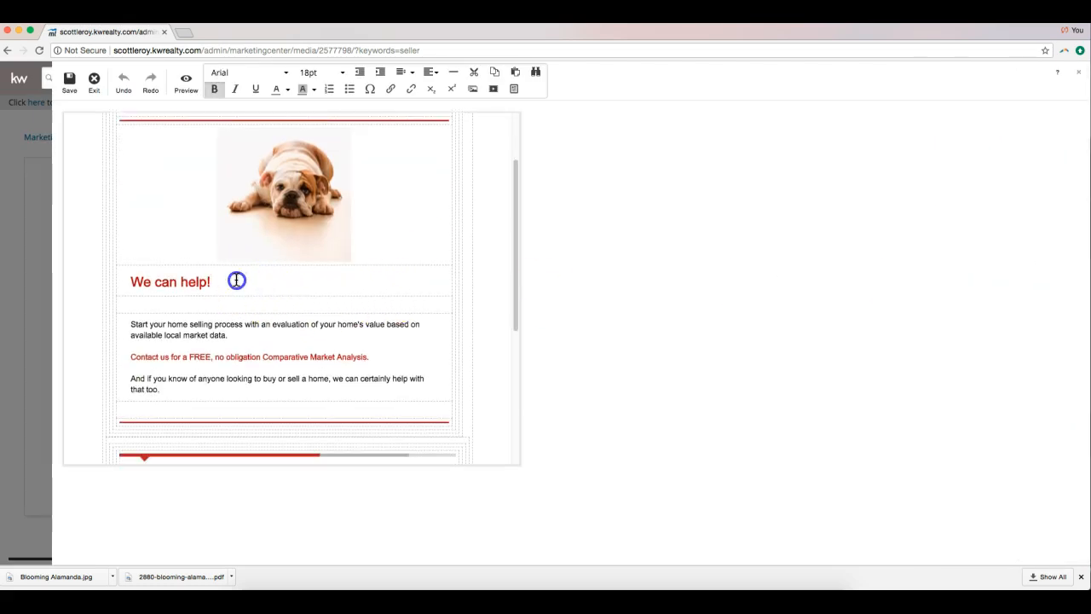
pyautogui.write('Scott ')
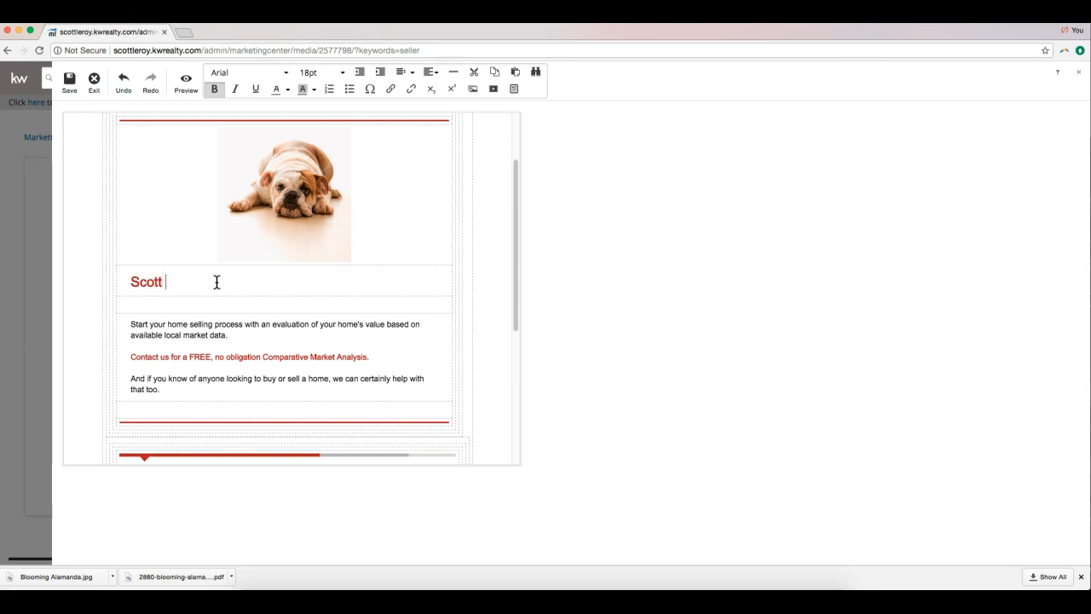
pyautogui.write('Le Roy Marketing Rules!')
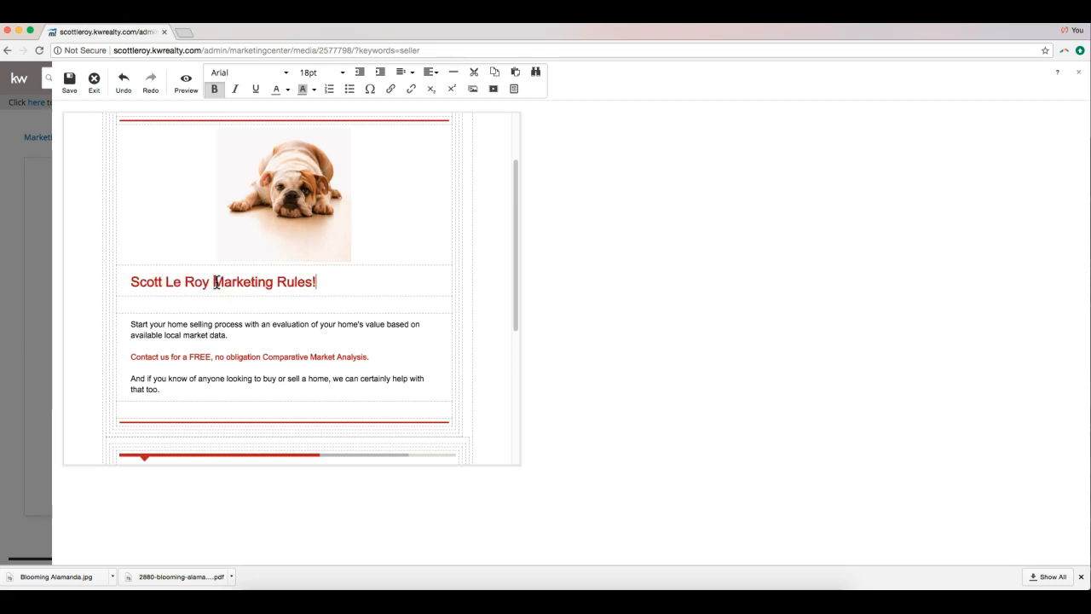
pyautogui.click(245, 291)
pyautogui.scroll(-3, 288, 292)
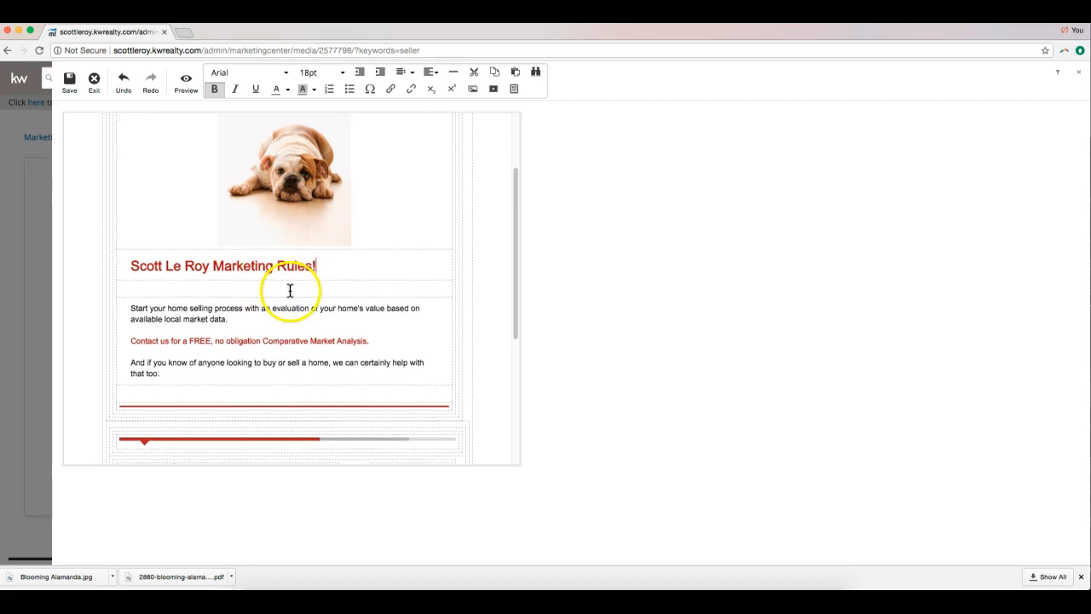
pyautogui.scroll(-5, 288, 293)
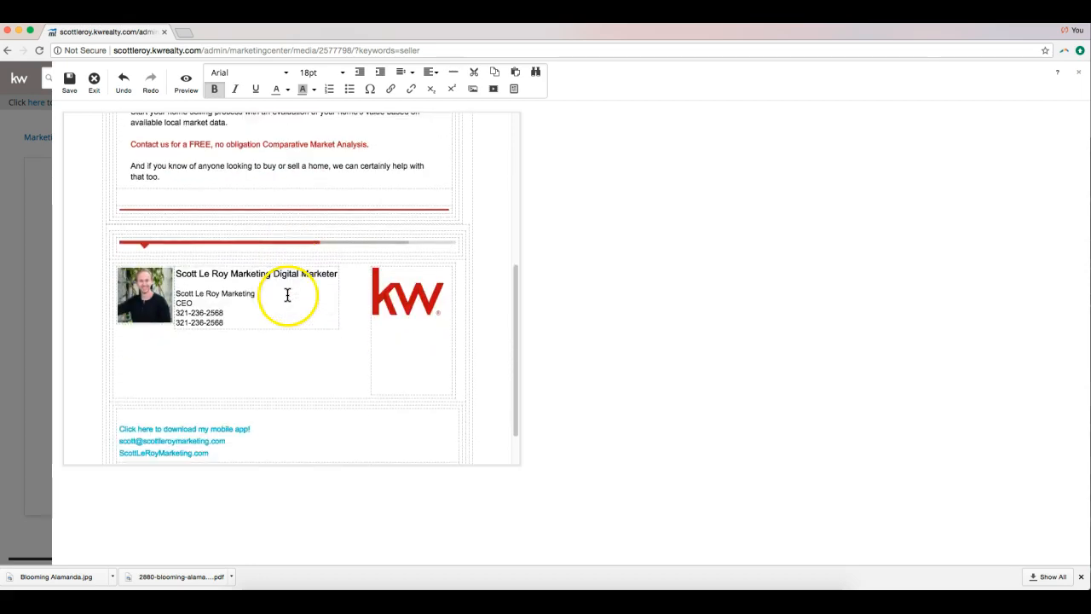
pyautogui.scroll(7, 286, 295)
pyautogui.scroll(3, 286, 294)
pyautogui.scroll(-5, 288, 292)
pyautogui.scroll(5, 288, 292)
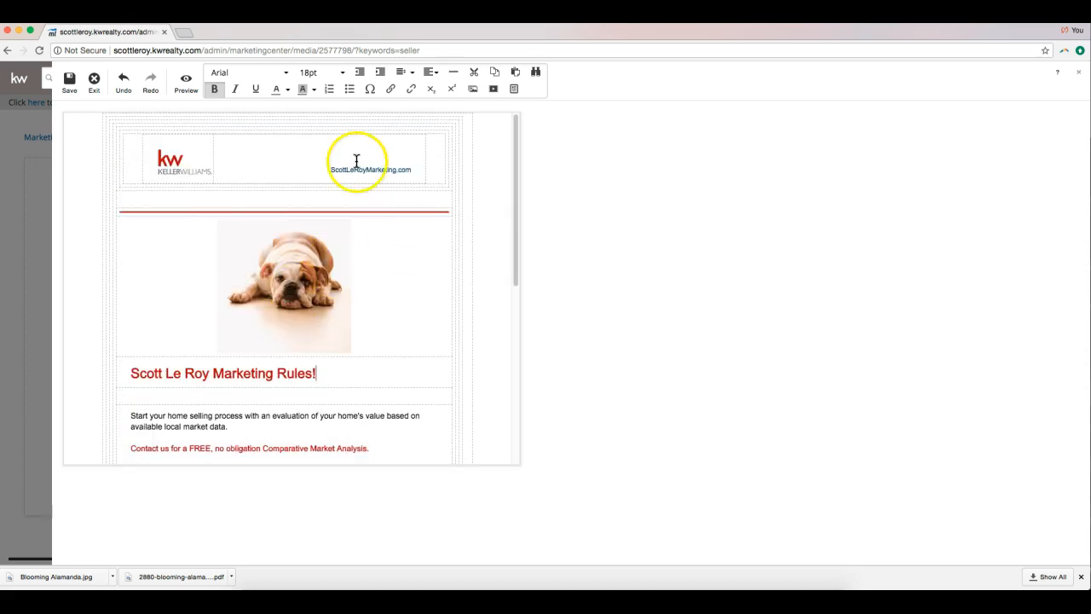
# Save the design as 'Help You Sell - Home Worth [Team]' and exit the editor.
pyautogui.click(72, 80)
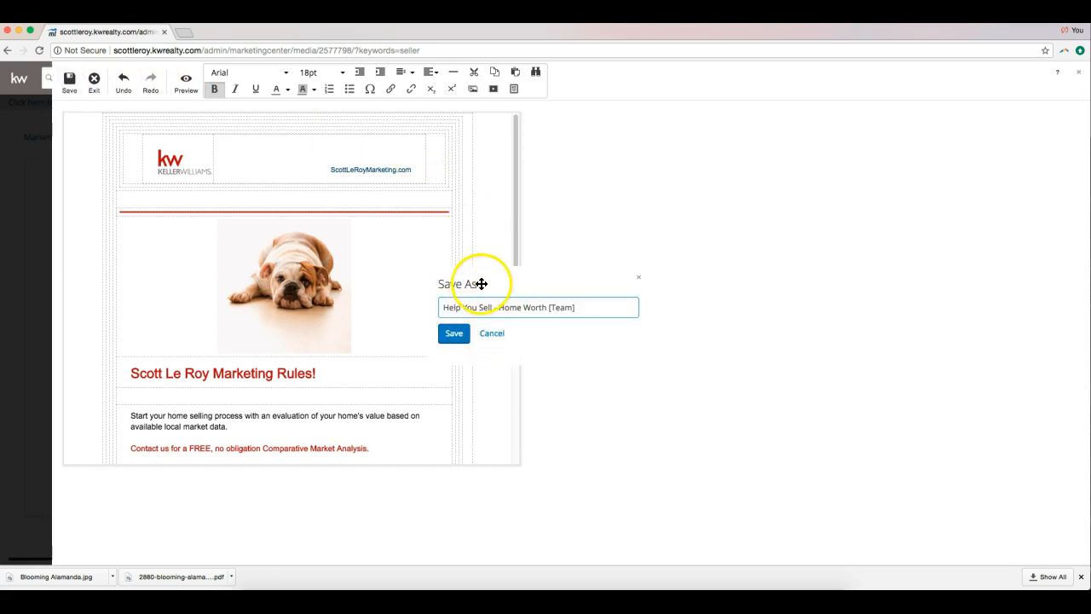
pyautogui.click(454, 334)
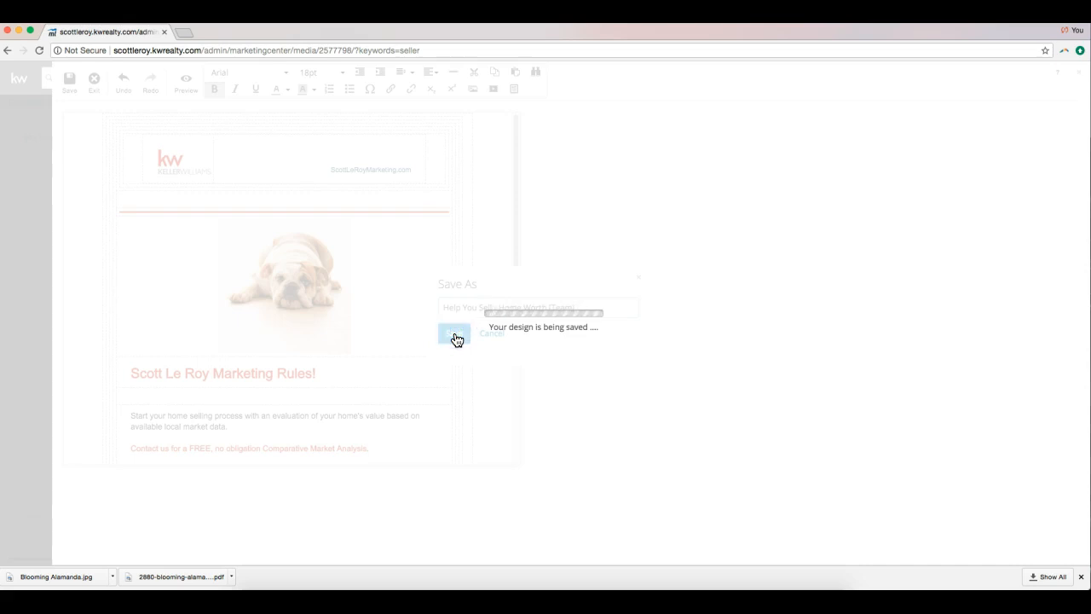
pyautogui.click(93, 82)
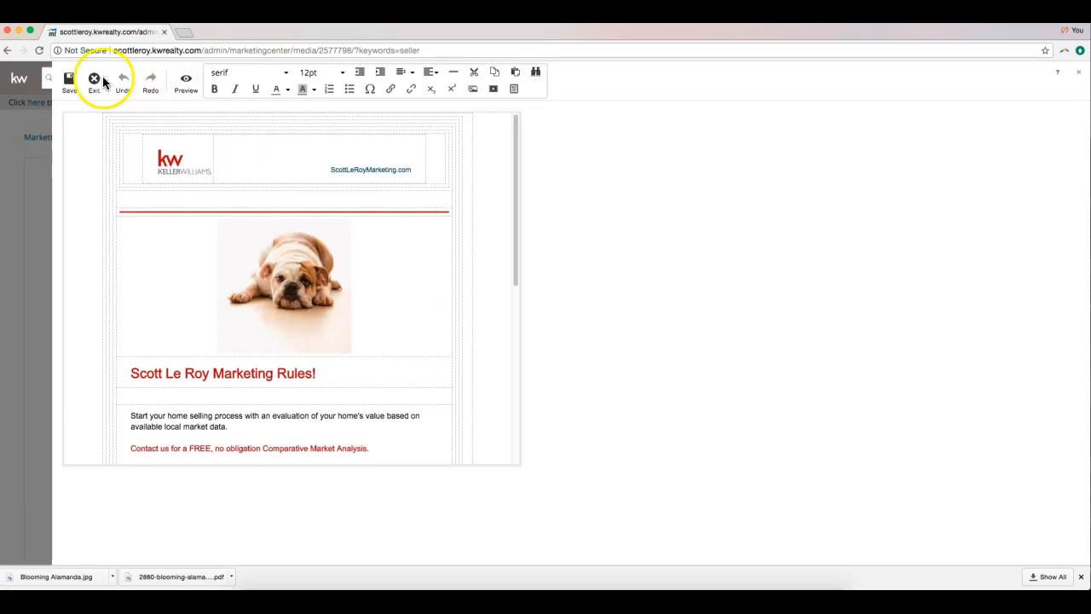
pyautogui.click(95, 83)
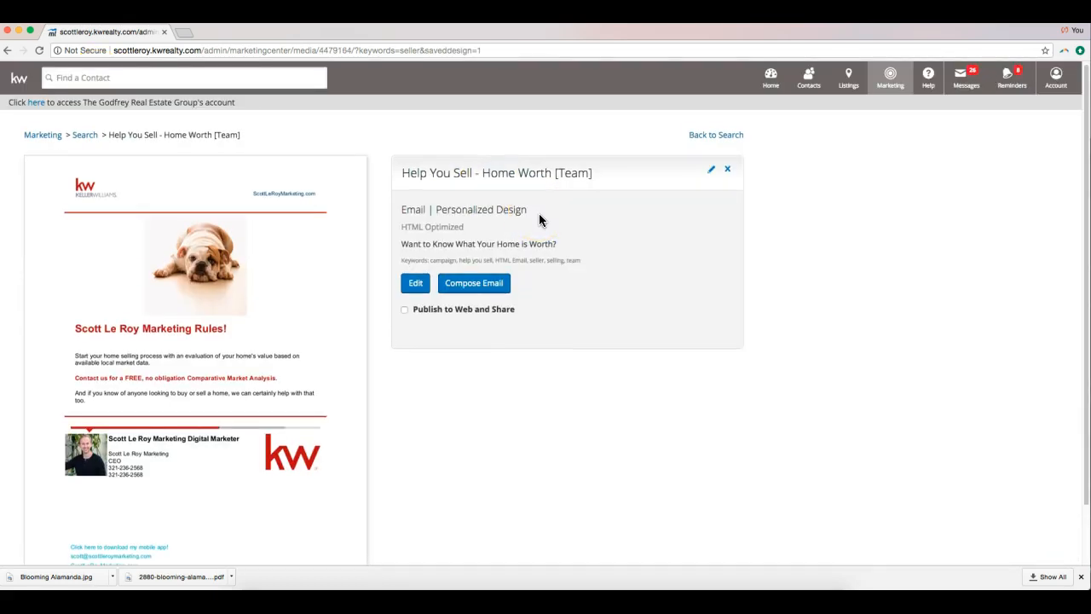
# Save the bulldog photo from the design preview into Downloads with Save Image As.
pyautogui.scroll(-1, 539, 219)
pyautogui.rightClick(239, 218)
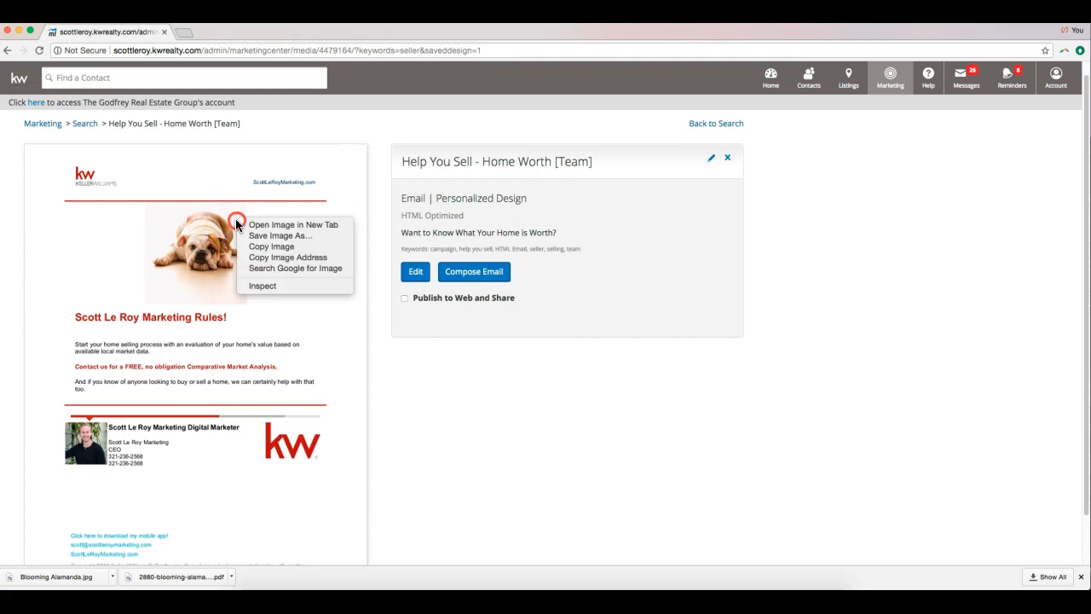
pyautogui.click(476, 429)
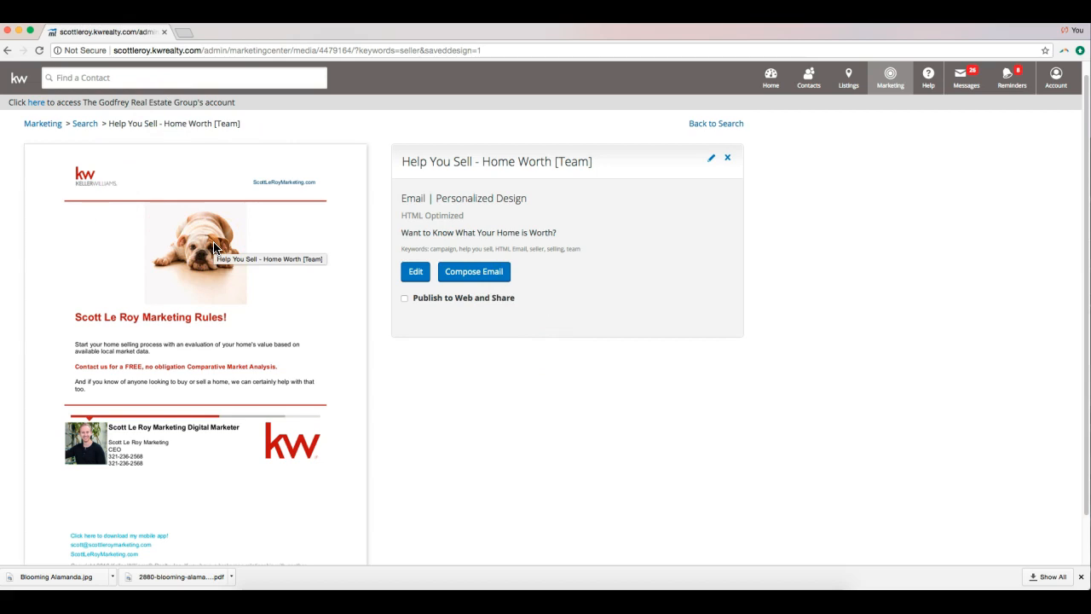
pyautogui.click(565, 372)
pyautogui.click(269, 264)
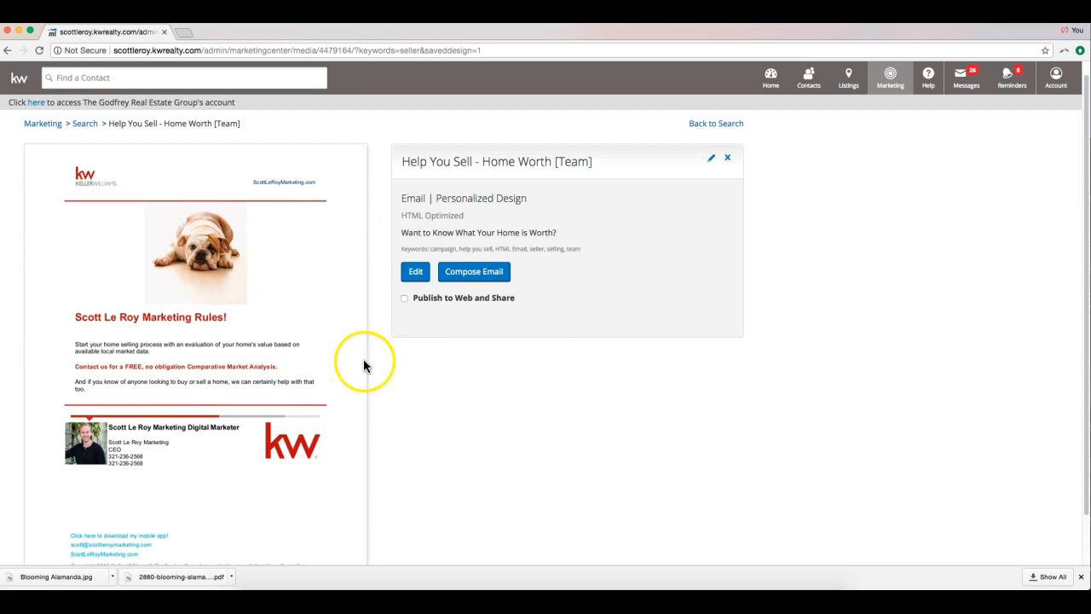
pyautogui.rightClick(203, 237)
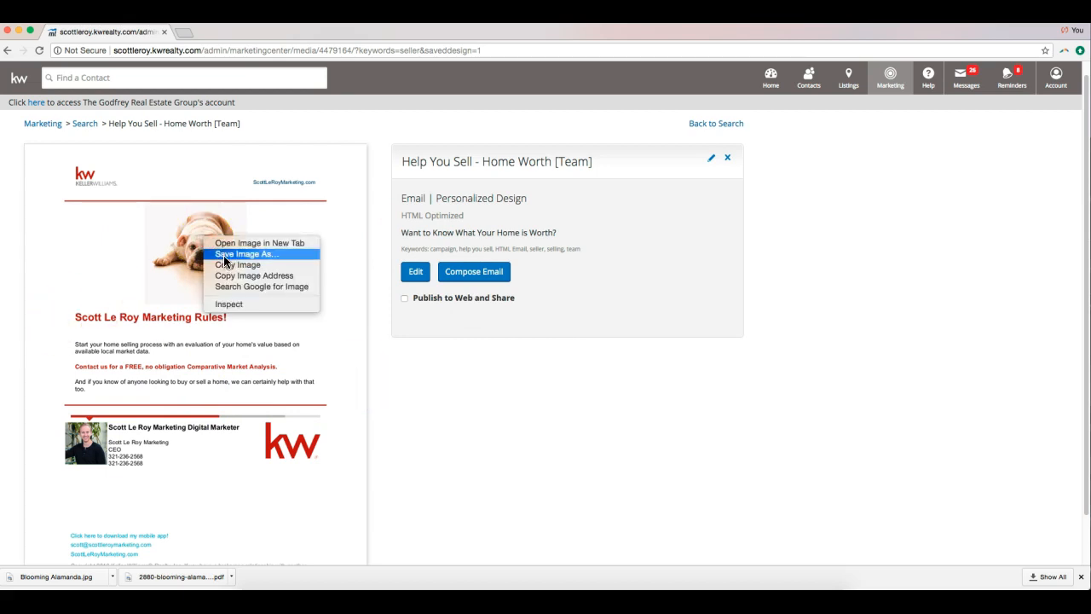
pyautogui.click(224, 256)
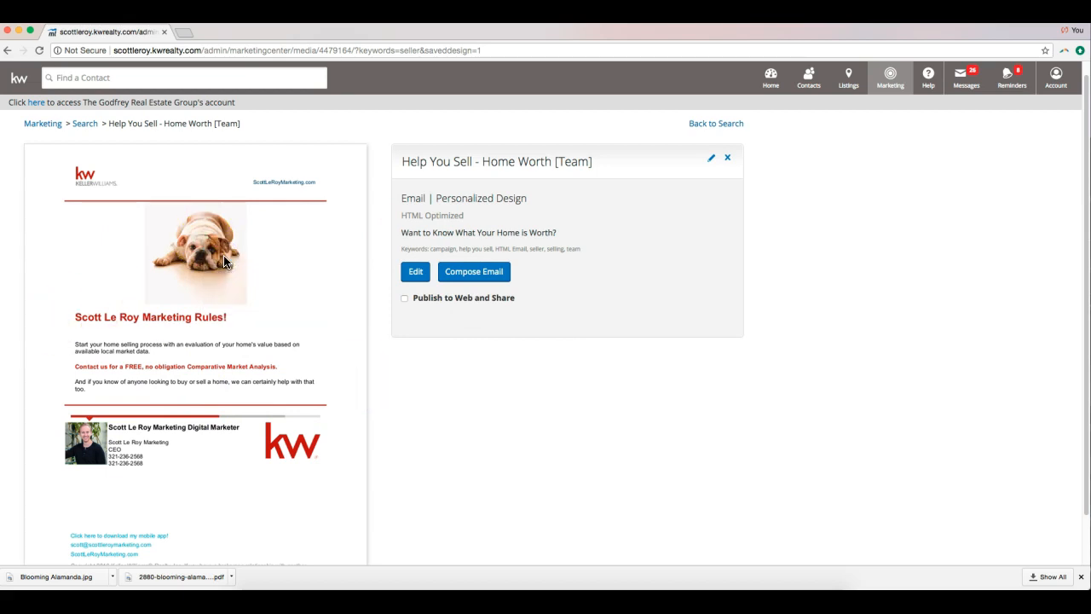
pyautogui.press('Return')
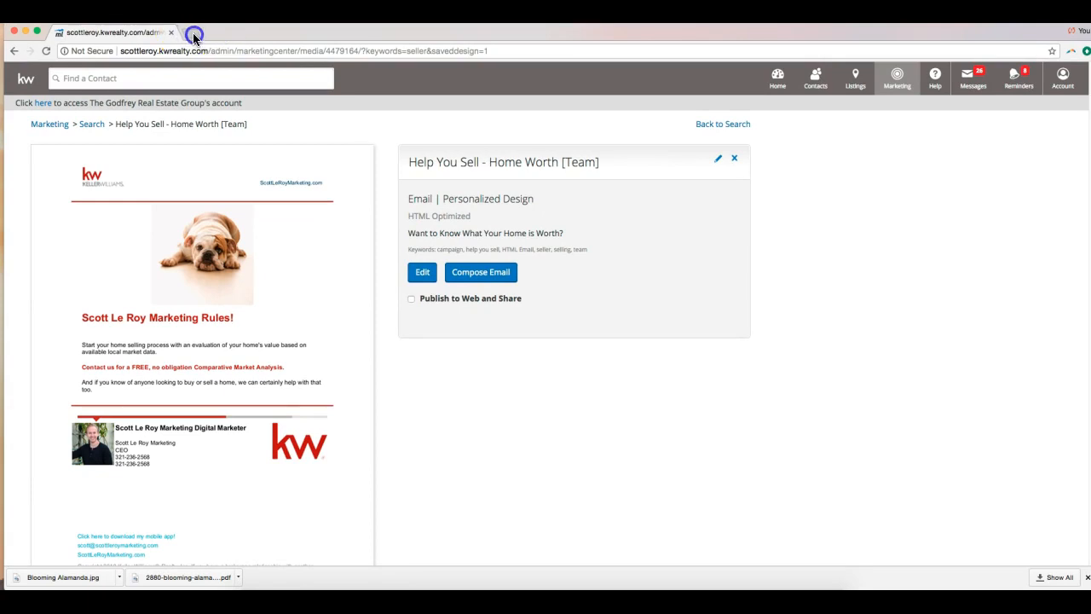
# Open mykw.kw.com in a new Firefox tab.
pyautogui.moveTo(244, 32)
pyautogui.mouseDown()
pyautogui.moveTo(239, 56)
pyautogui.moveTo(245, 47)
pyautogui.mouseUp()
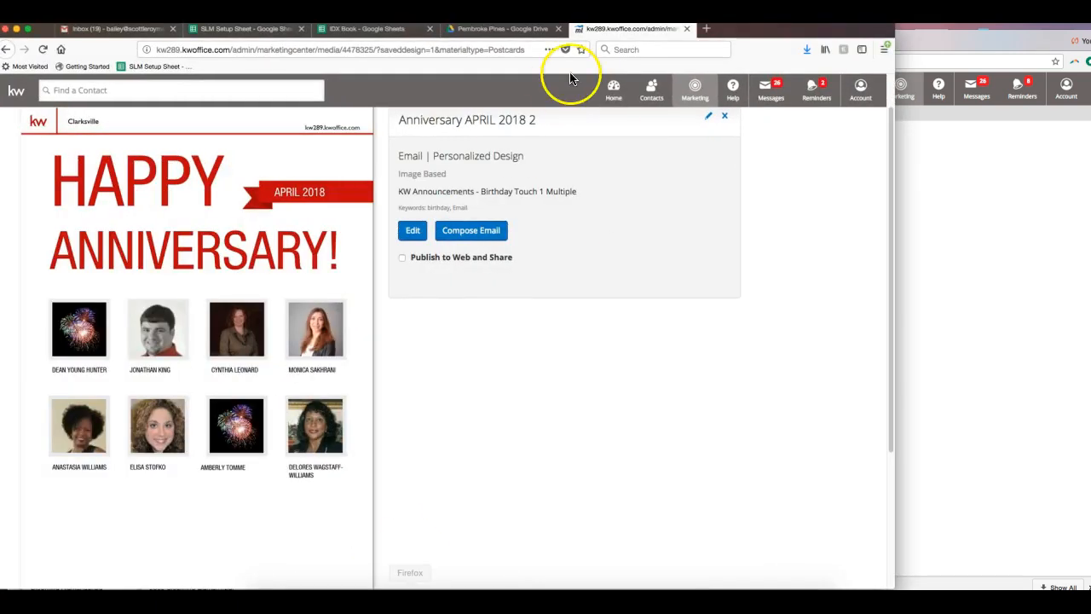
pyautogui.click(708, 31)
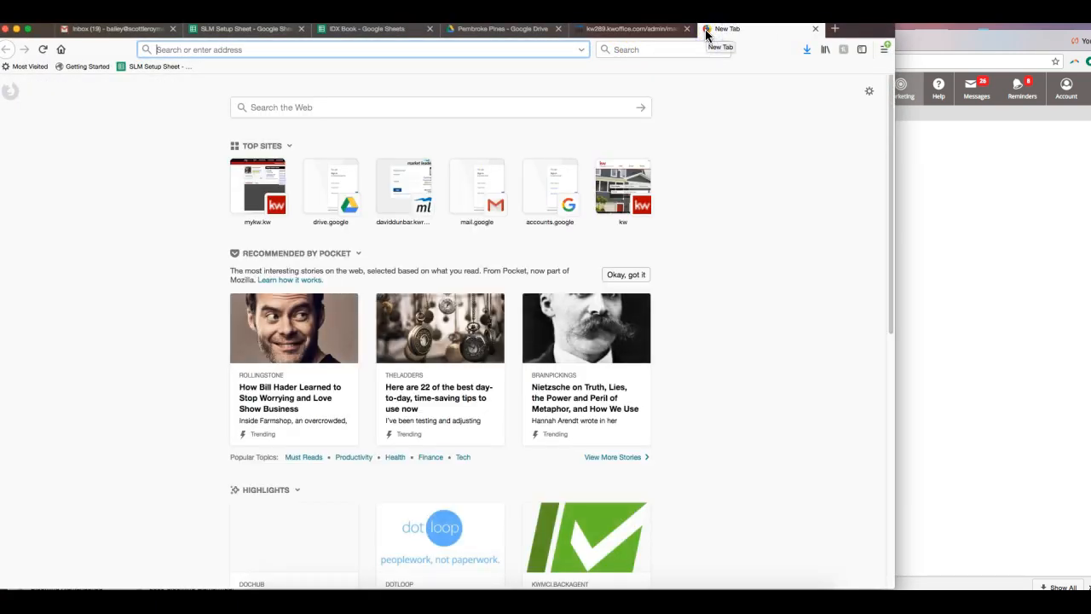
pyautogui.write('mykw.kw.com/')
pyautogui.press('Return')
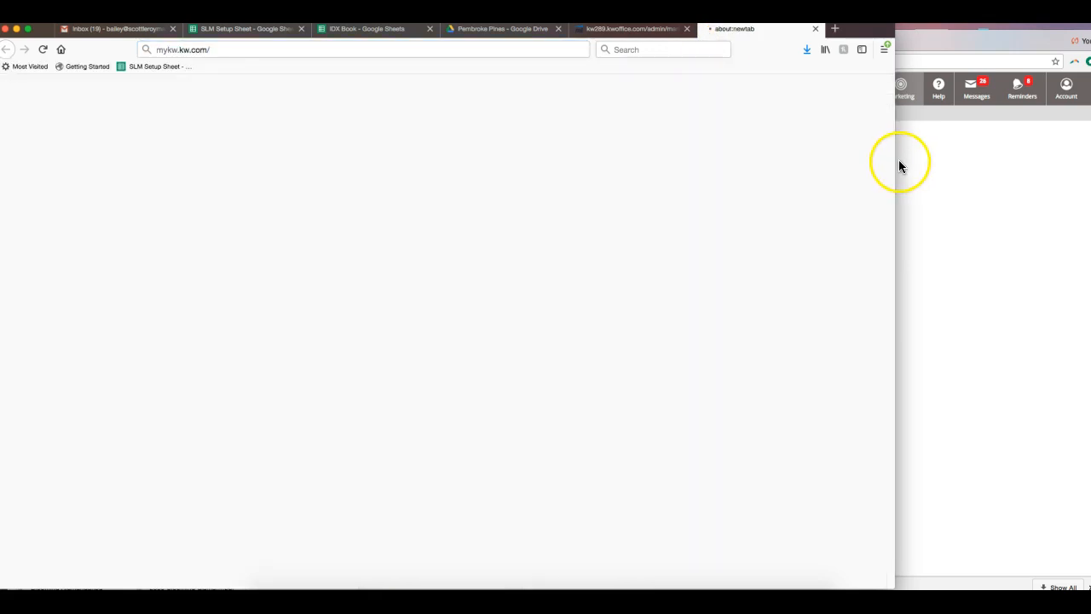
pyautogui.moveTo(896, 162); pyautogui.dragTo(1005, 168)
pyautogui.click(1043, 162)
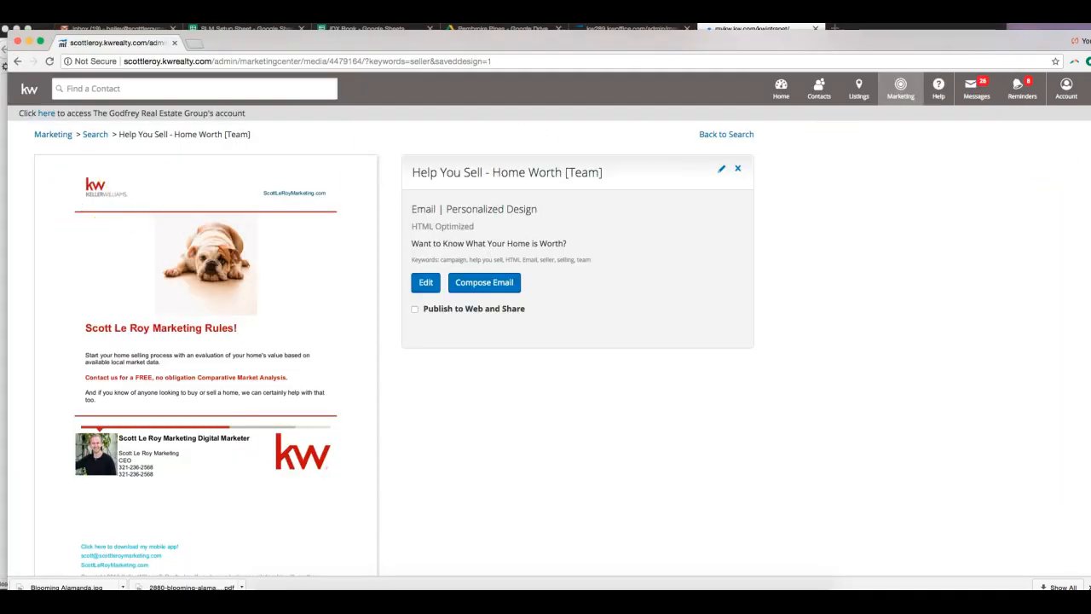
pyautogui.click(410, 599)
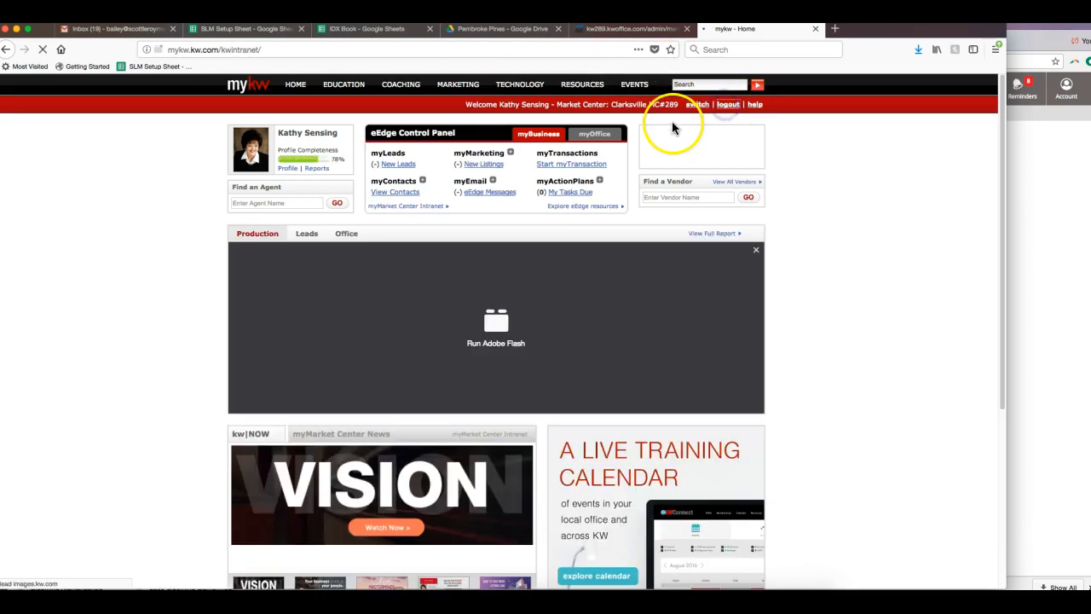
# Log out of myKW and select the prefilled username on the sign-in page.
pyautogui.click(1059, 216)
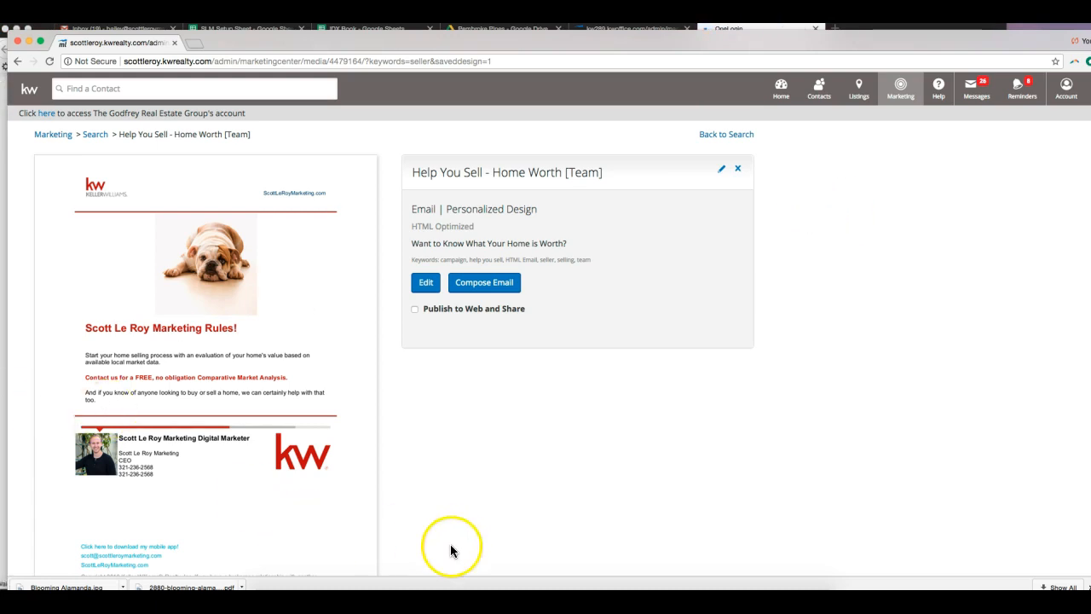
pyautogui.click(410, 596)
pyautogui.doubleClick(449, 308)
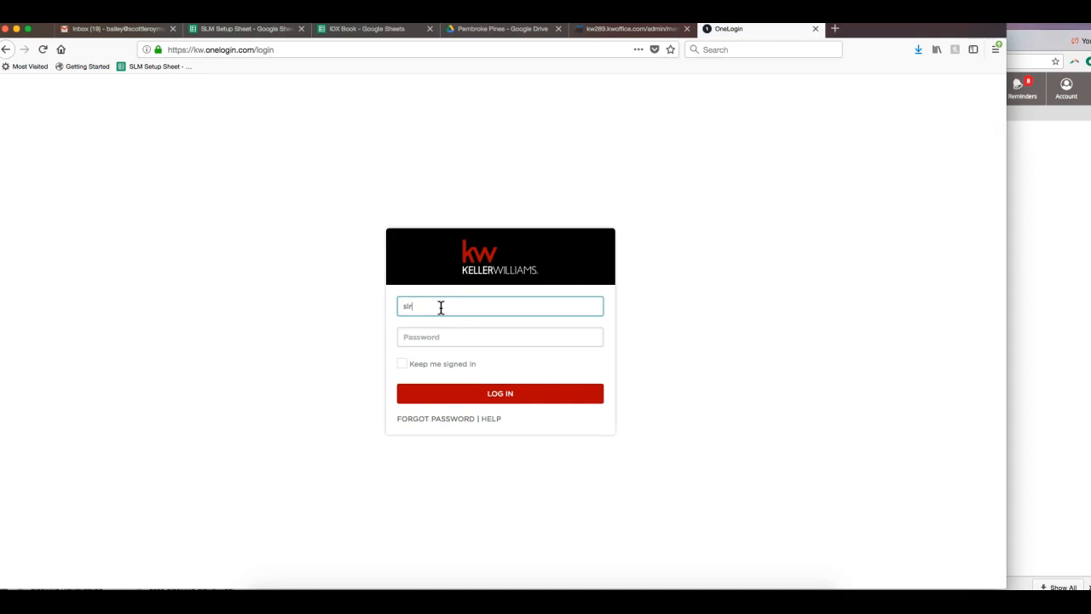
# Correct the username on the OneLogin page to the other account's username.
pyautogui.press('Tab')
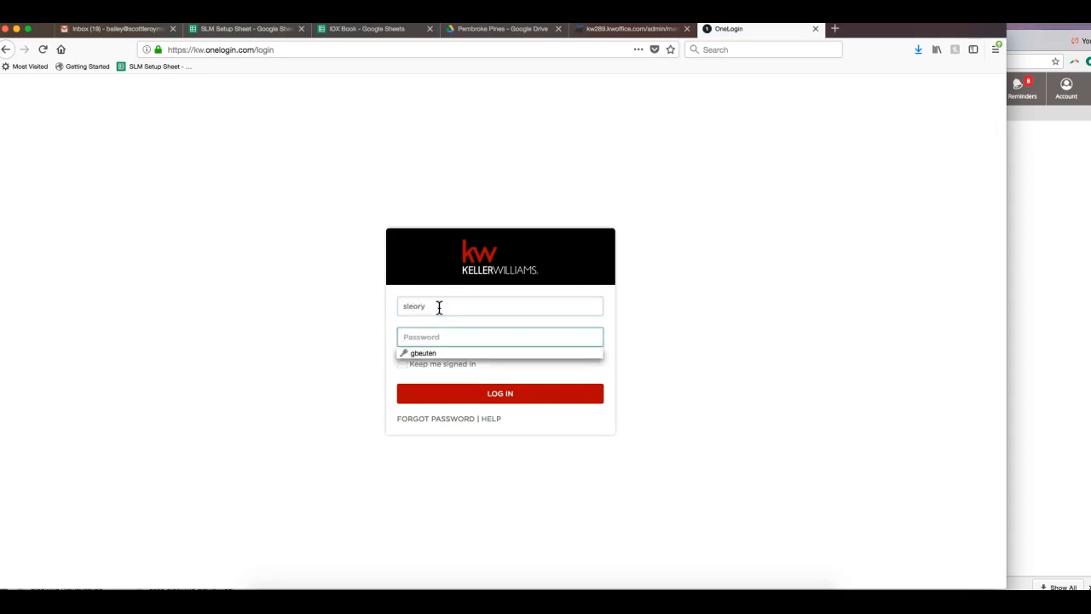
pyautogui.click(437, 308)
pyautogui.press('BackSpace')
pyautogui.press('BackSpace')
pyautogui.press('BackSpace')
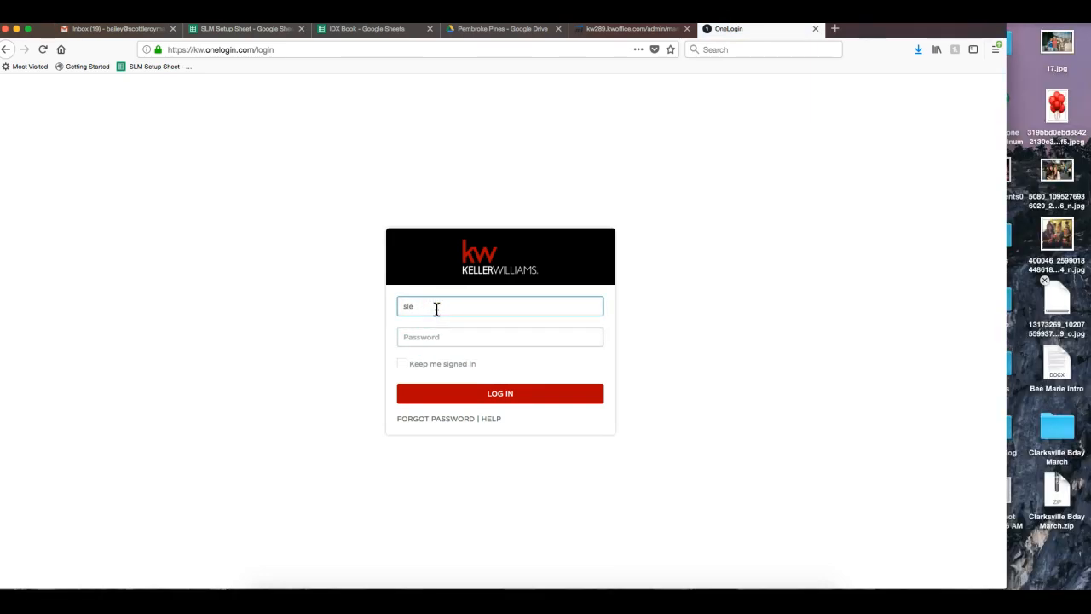
pyautogui.click(452, 299)
pyautogui.write('roy')
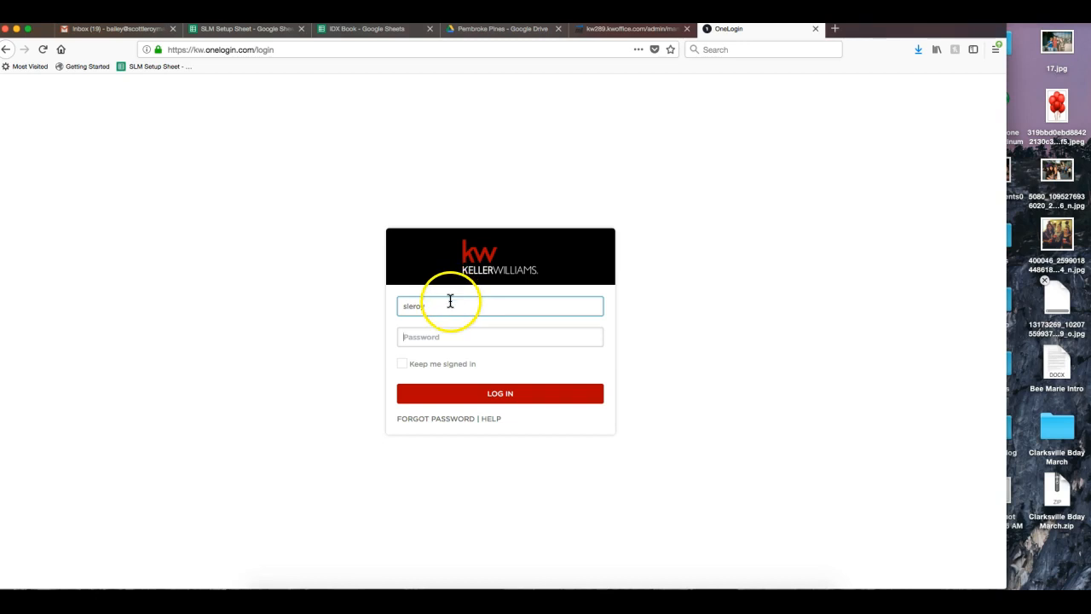
pyautogui.press('Tab')
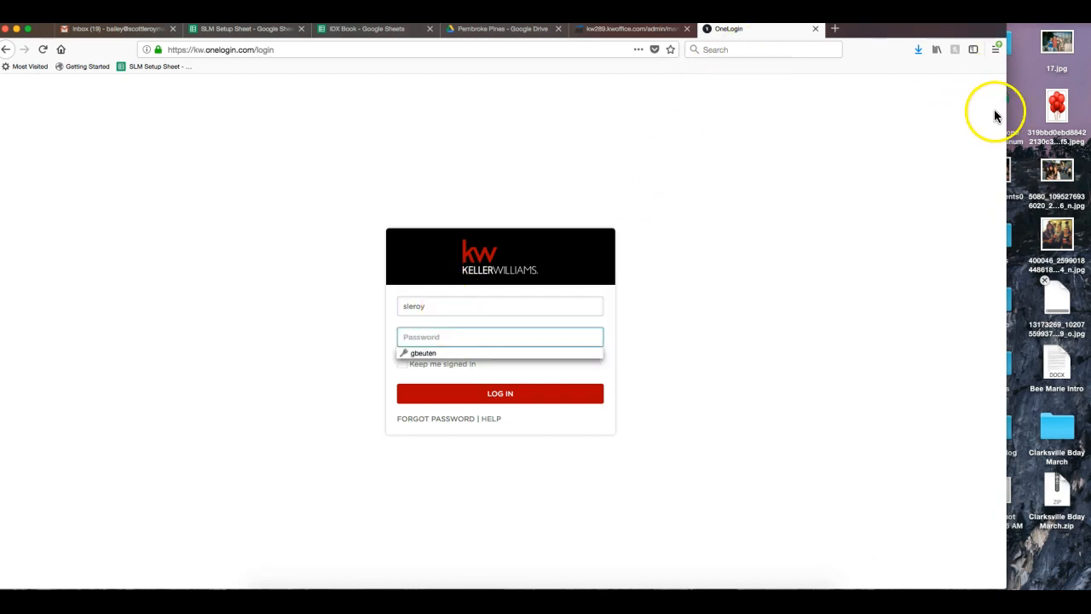
pyautogui.moveTo(1006, 112); pyautogui.dragTo(1089, 104)
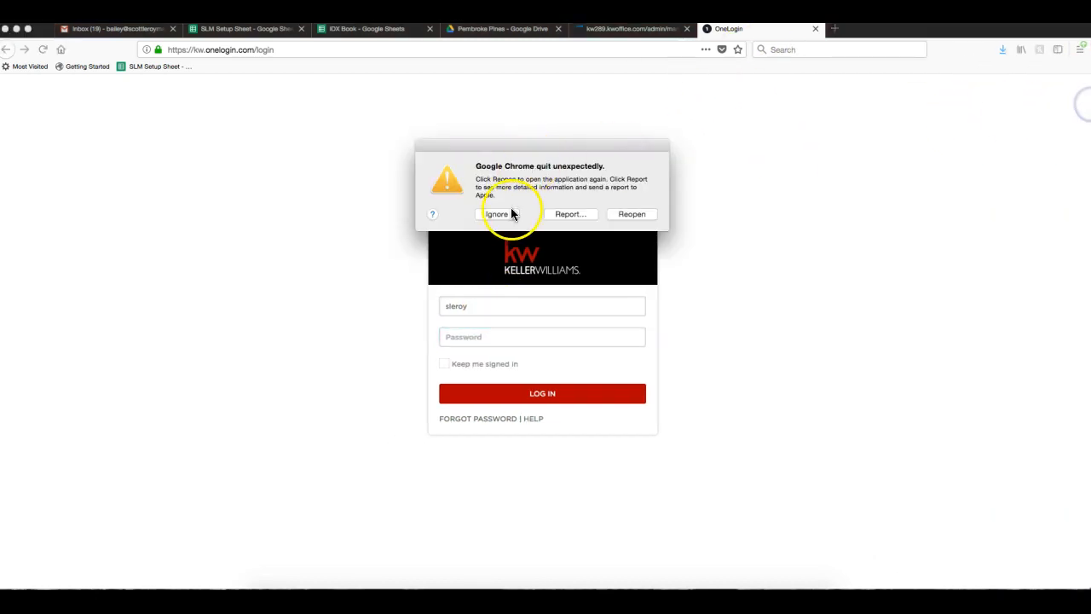
# Dismiss the Chrome crash notice, enter the account password, sign in, and decline saving the login.
pyautogui.click(643, 214)
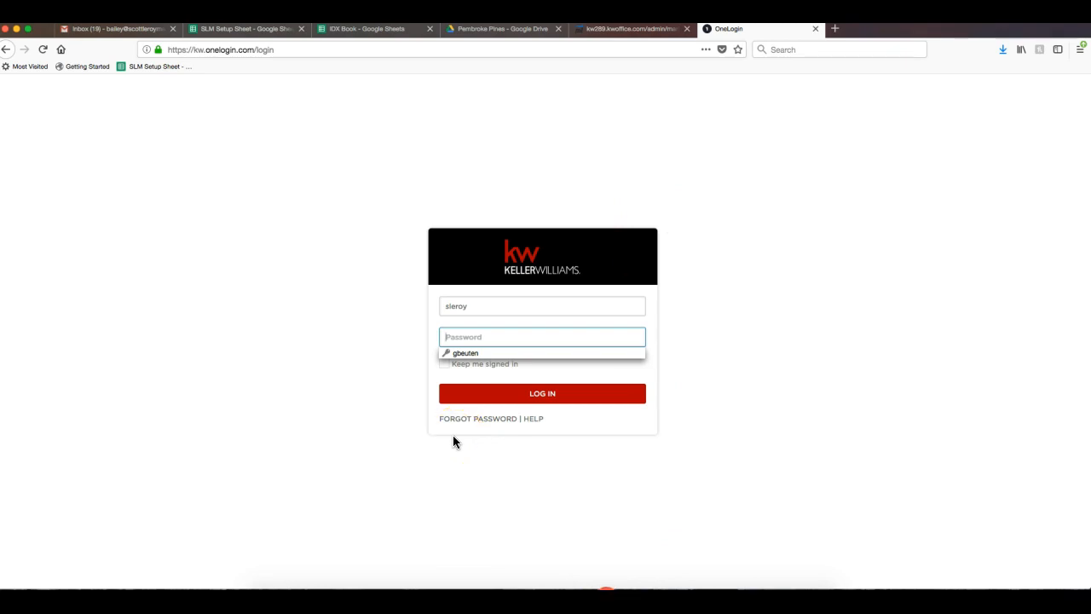
pyautogui.click(476, 334)
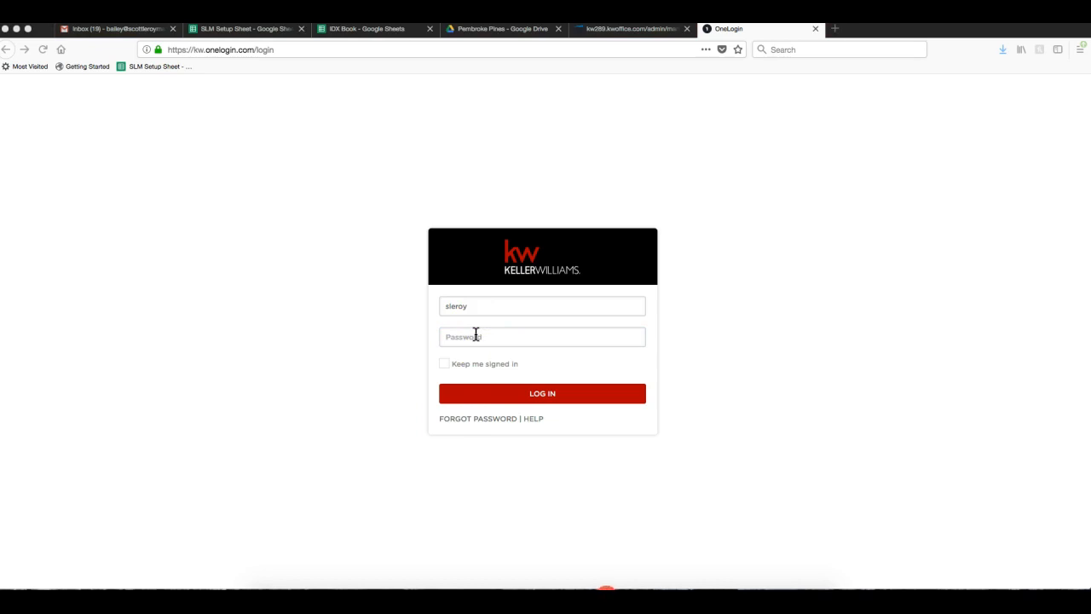
pyautogui.click(497, 337)
pyautogui.write('••')
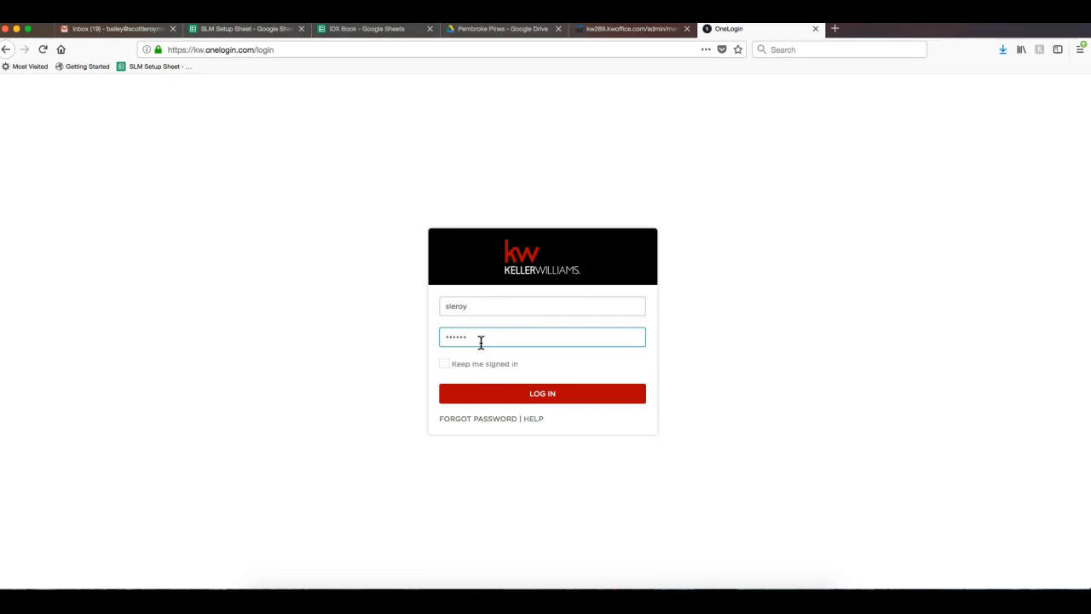
pyautogui.write('••••••••')
pyautogui.press('Return')
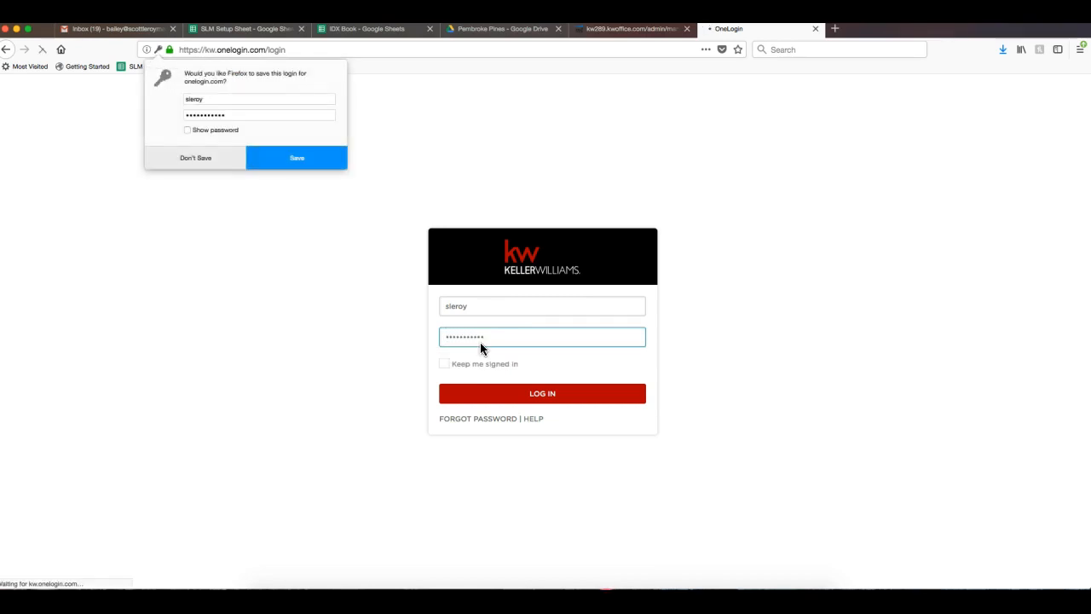
pyautogui.click(174, 152)
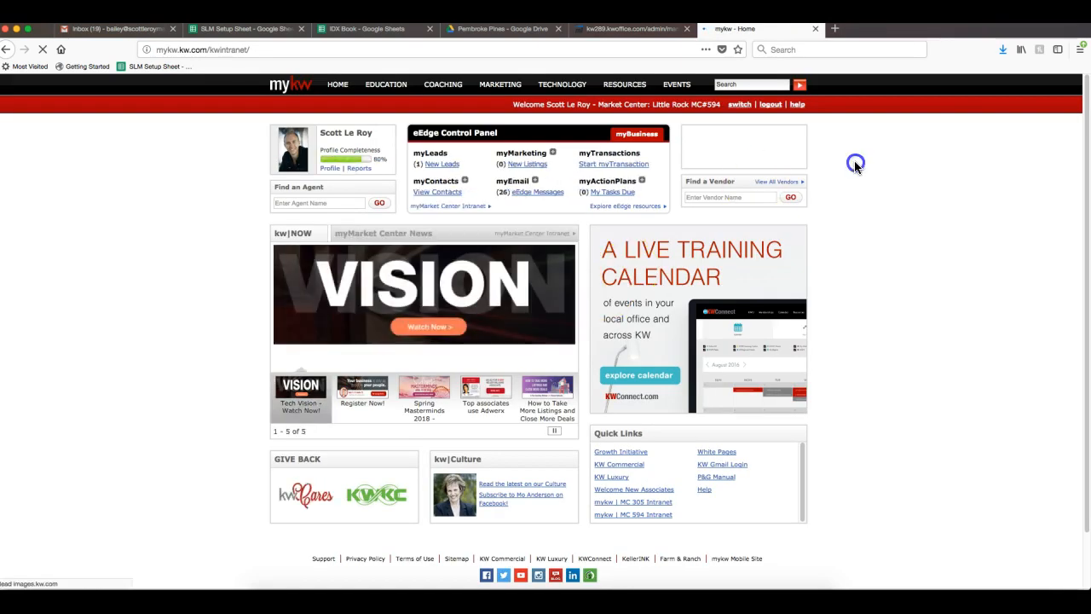
# Open the 'Help You Sell - Home Worth [Team]' design from My Designs in the Marketing Center.
pyautogui.click(553, 153)
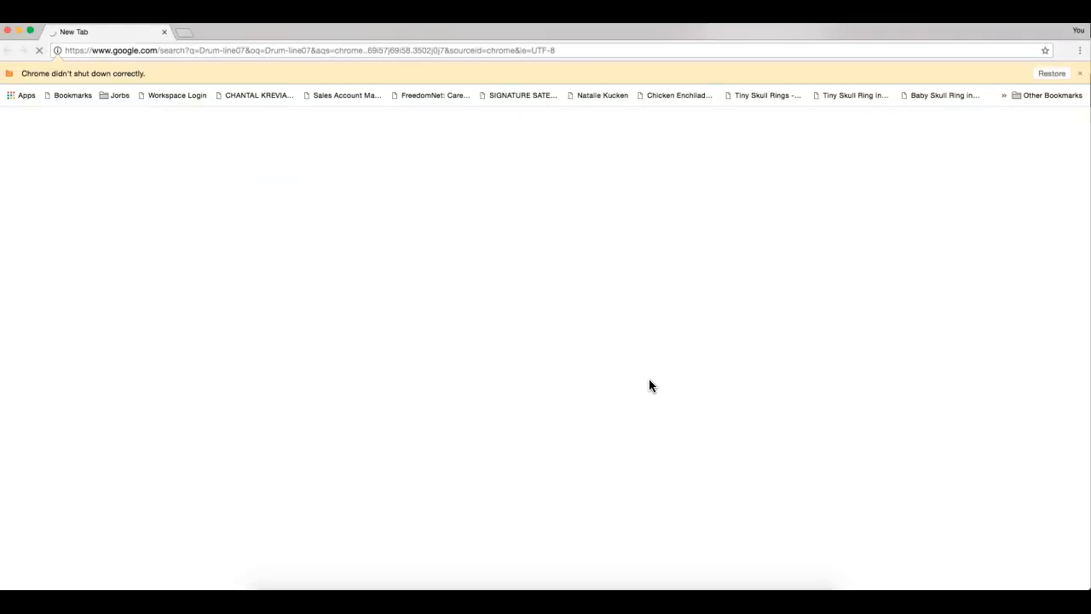
pyautogui.click(550, 319)
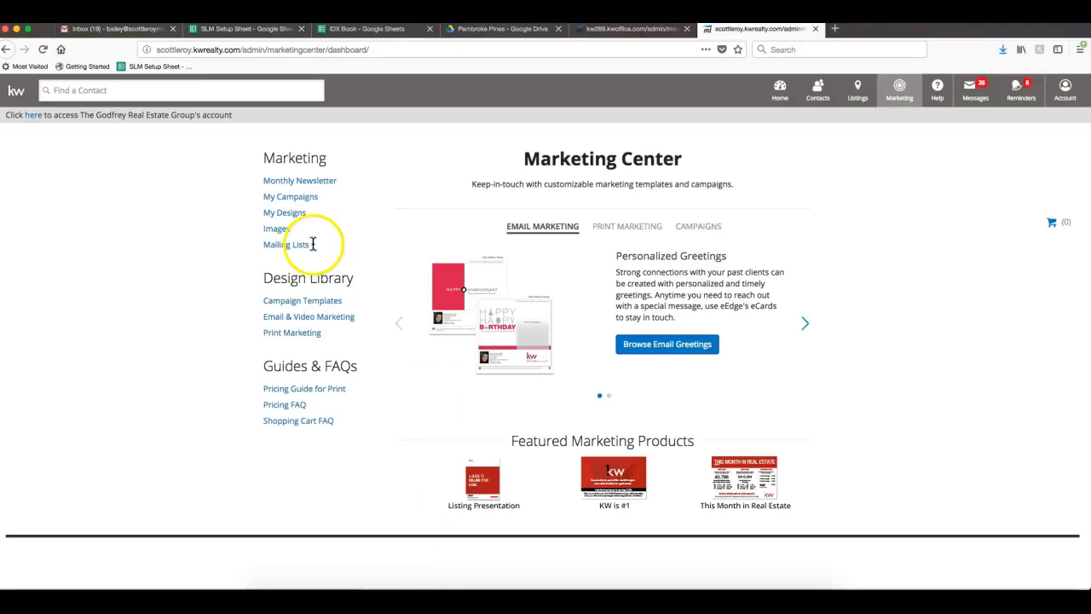
pyautogui.click(288, 213)
pyautogui.click(469, 286)
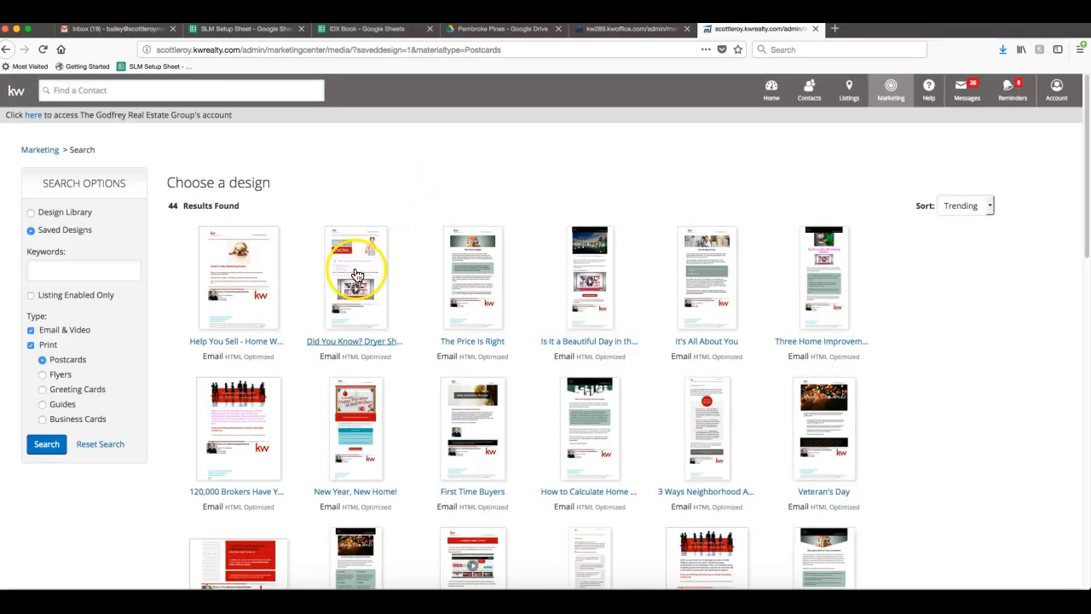
pyautogui.click(247, 273)
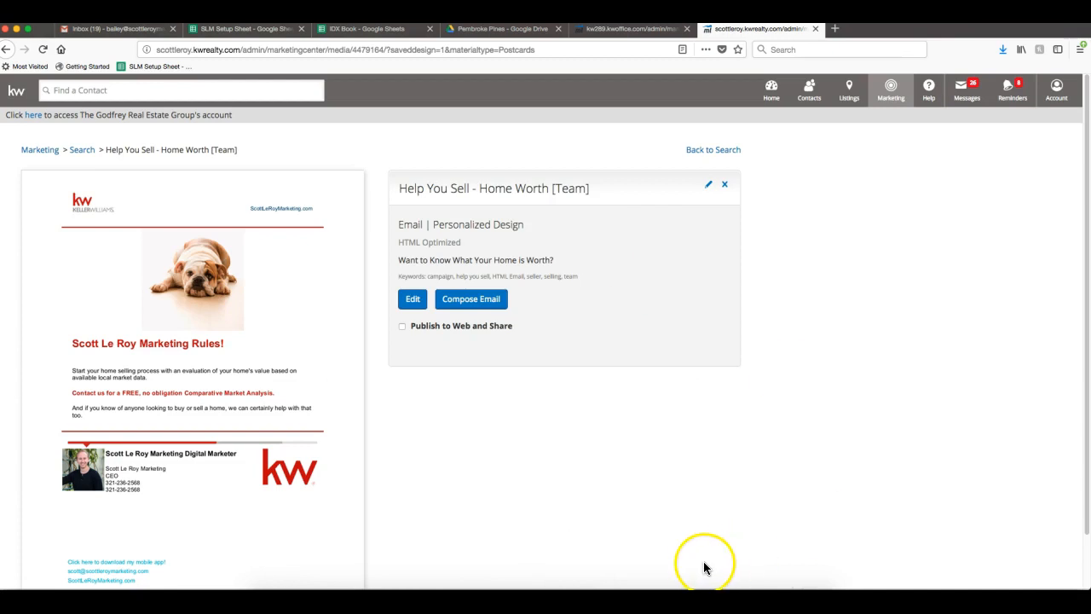
pyautogui.scroll(-2, 744, 496)
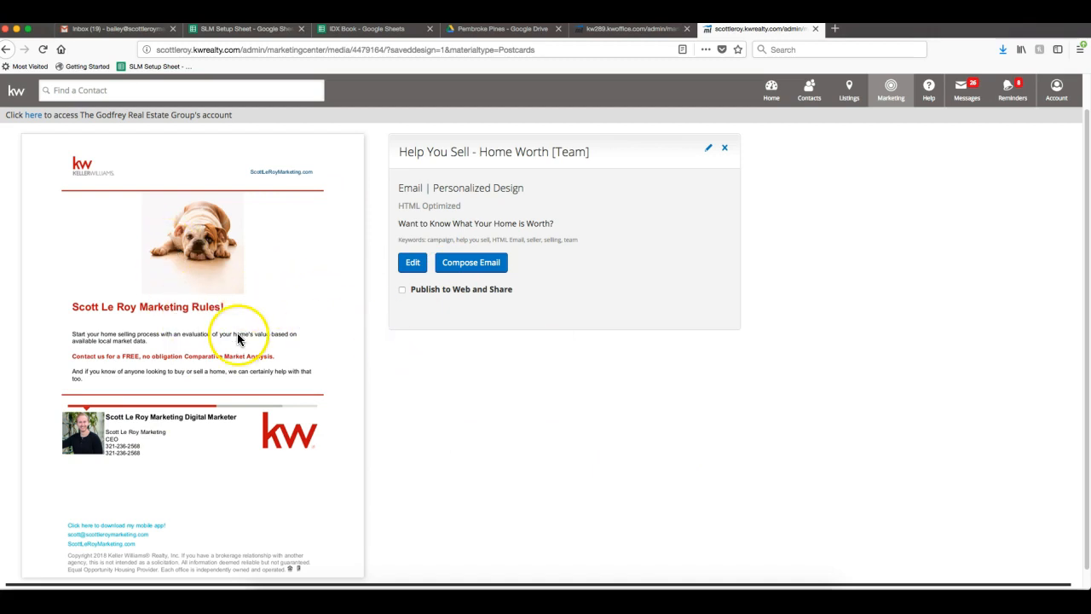
pyautogui.rightClick(235, 230)
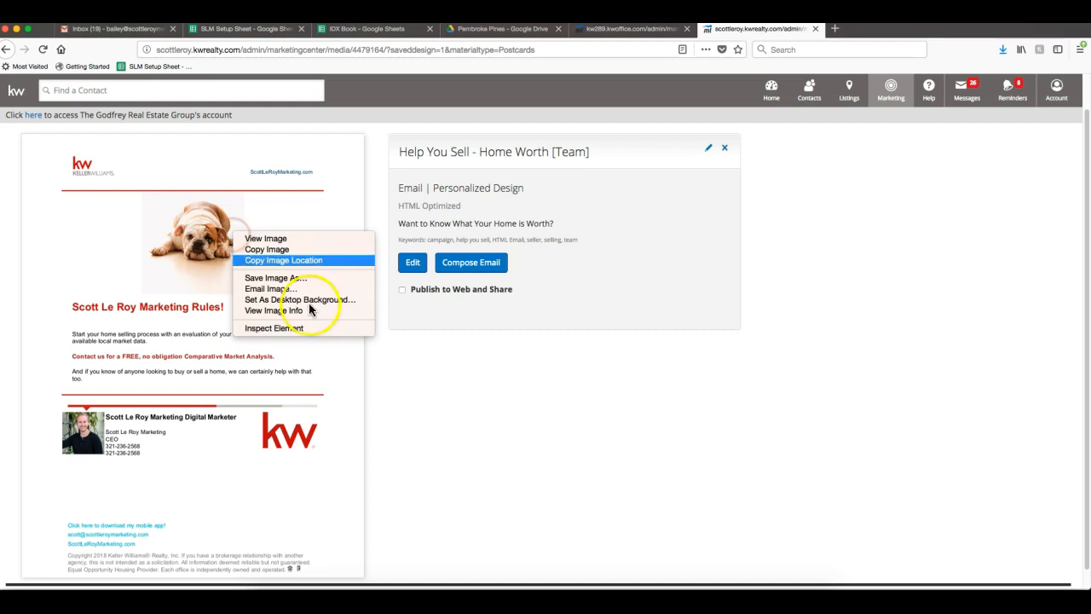
pyautogui.click(388, 375)
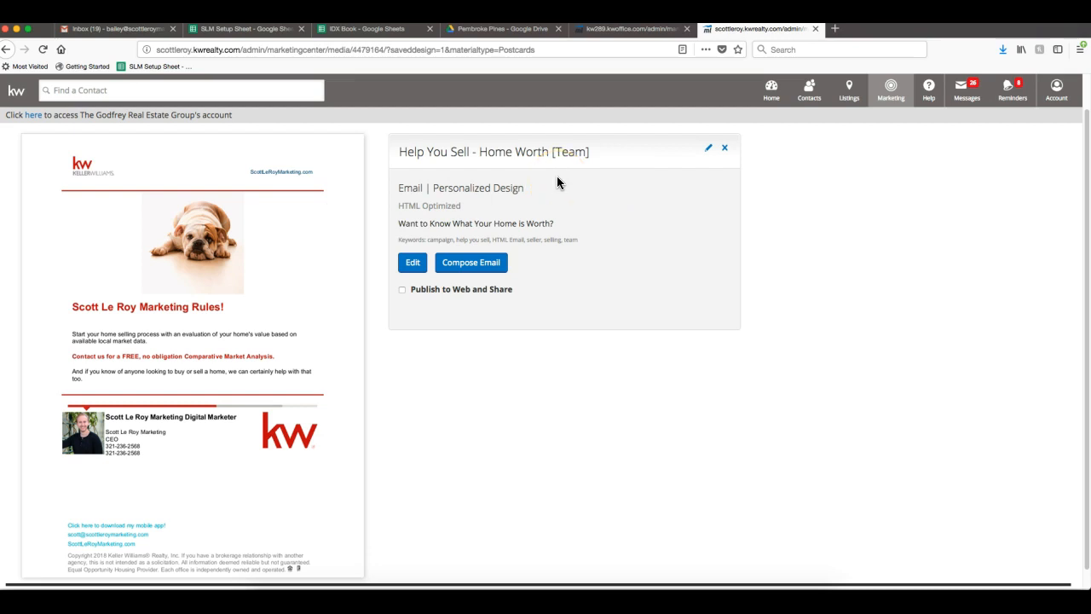
# Start a Compose Email from the Home Worth design and review its template body.
pyautogui.click(468, 268)
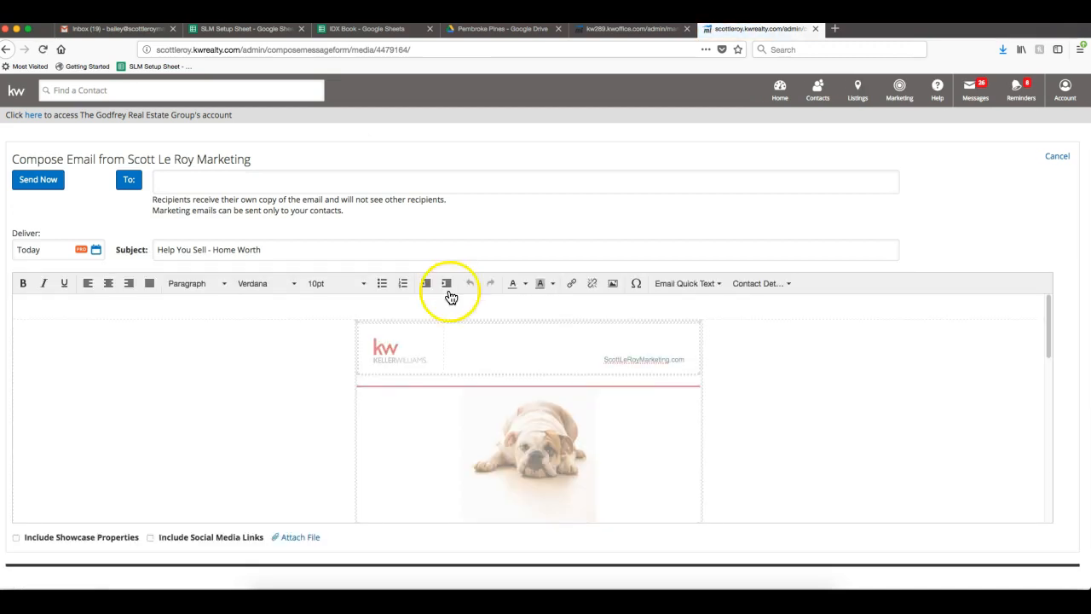
pyautogui.scroll(-2, 448, 343)
pyautogui.scroll(-2, 653, 365)
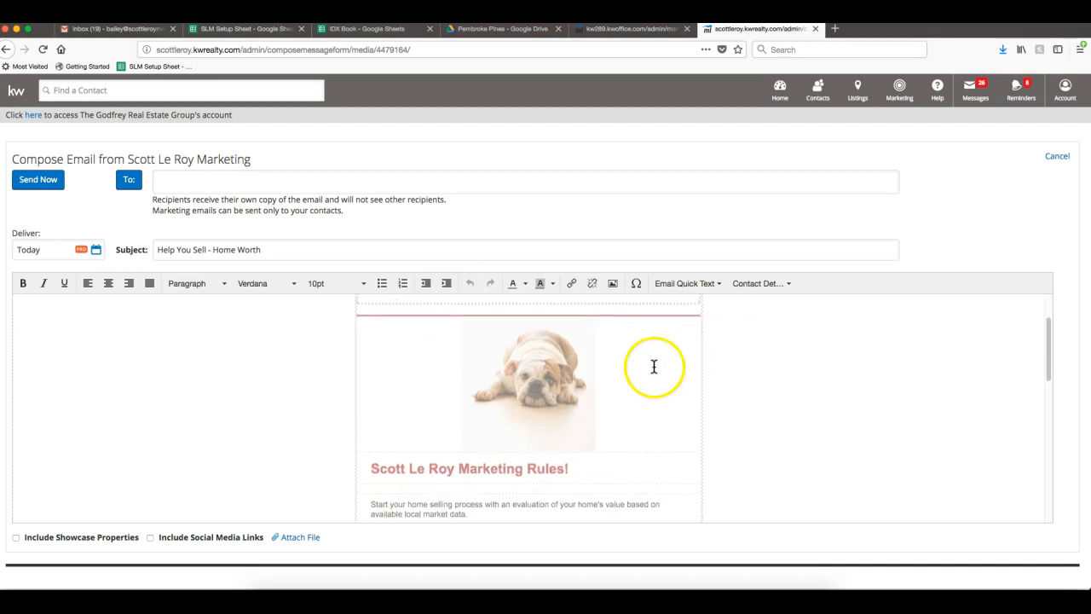
pyautogui.scroll(-2, 653, 366)
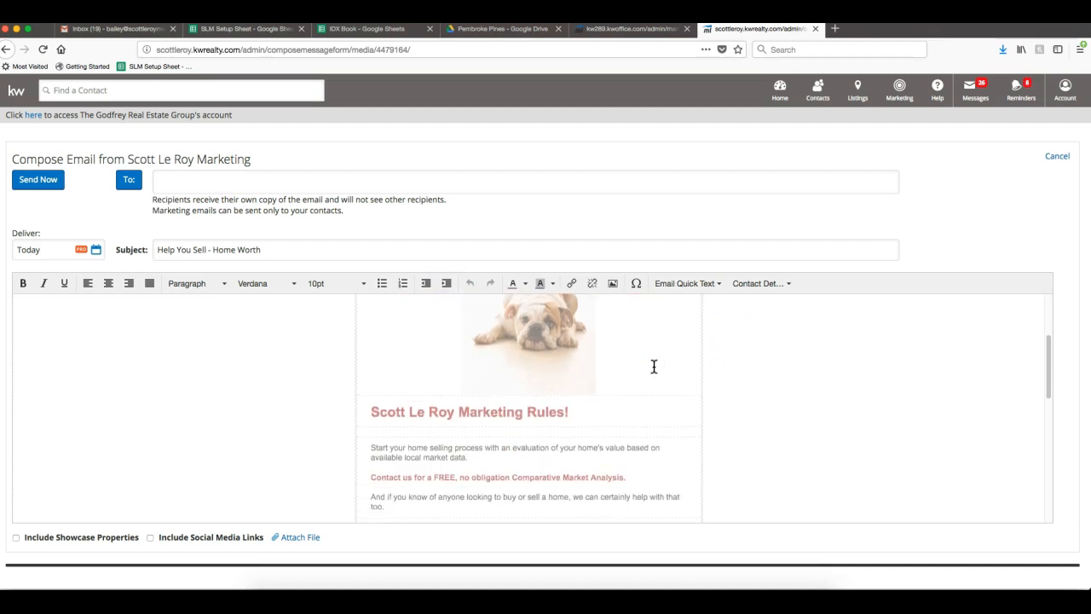
pyautogui.moveTo(571, 346); pyautogui.dragTo(753, 362)
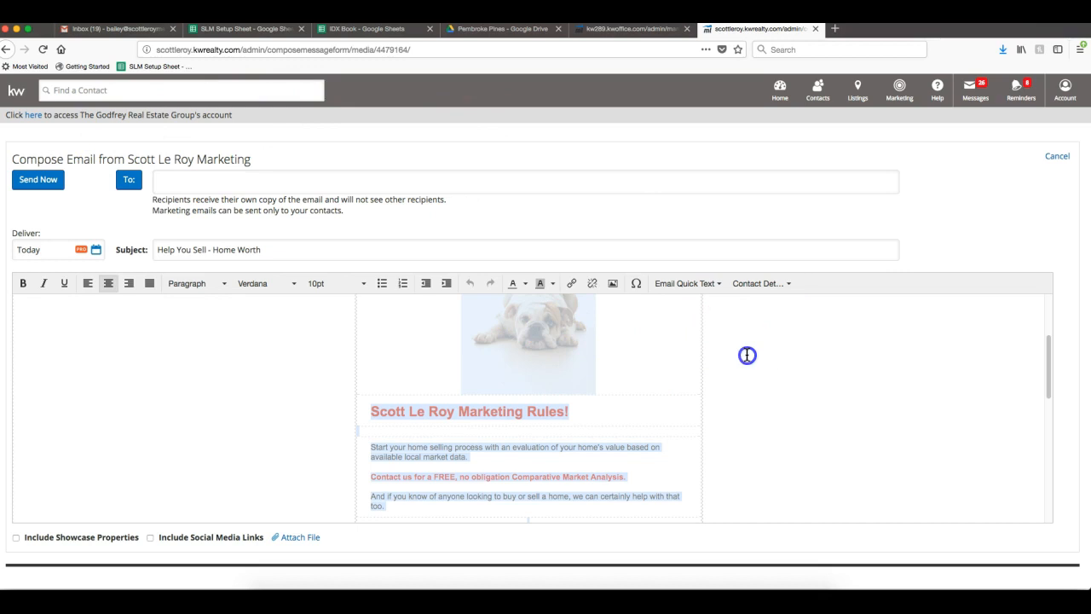
pyautogui.scroll(1, 456, 377)
pyautogui.scroll(3, 456, 377)
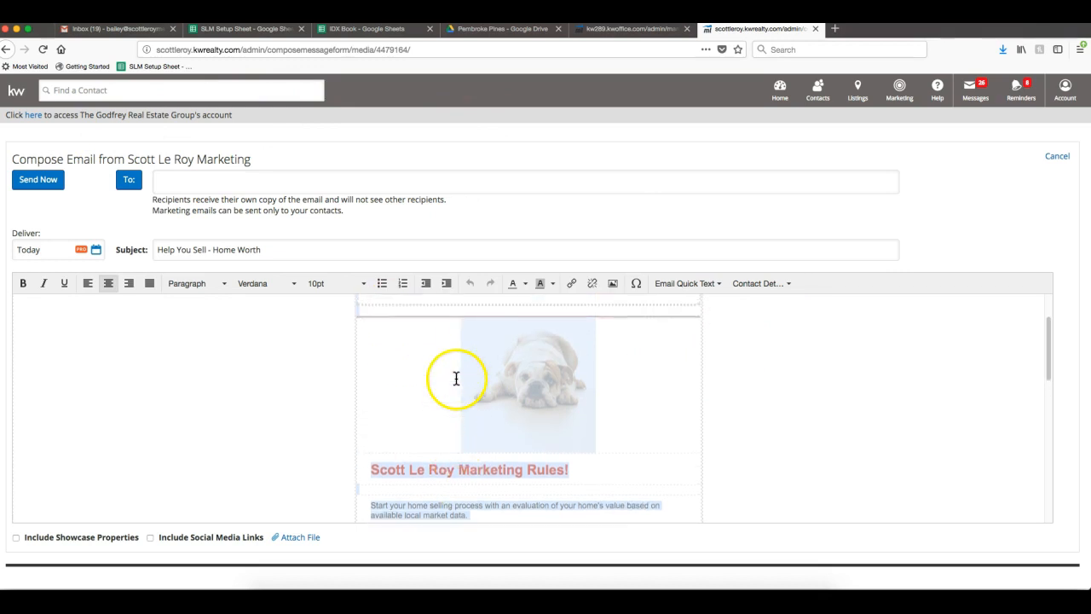
pyautogui.click(476, 358)
# Tick Include Showcase Properties and Include Social Media Links below the editor.
pyautogui.scroll(-10, 744, 402)
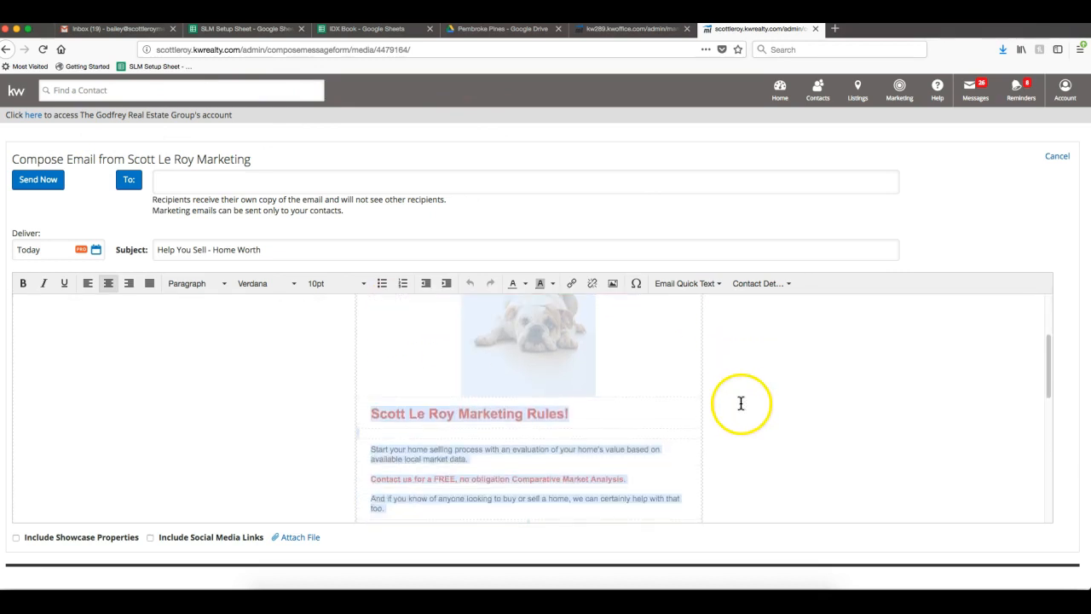
pyautogui.scroll(-3, 733, 407)
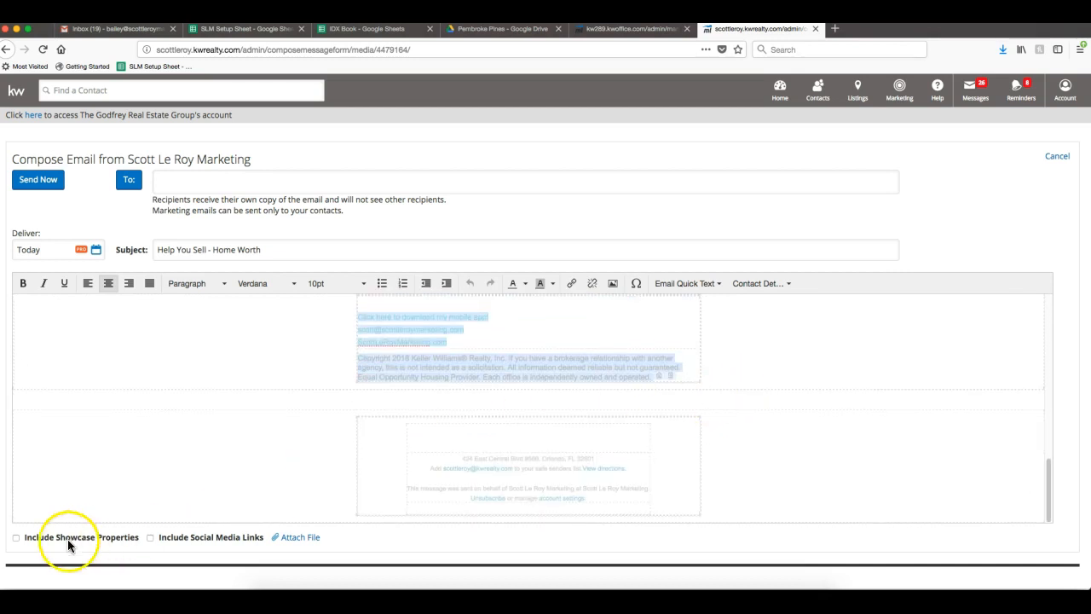
pyautogui.click(15, 538)
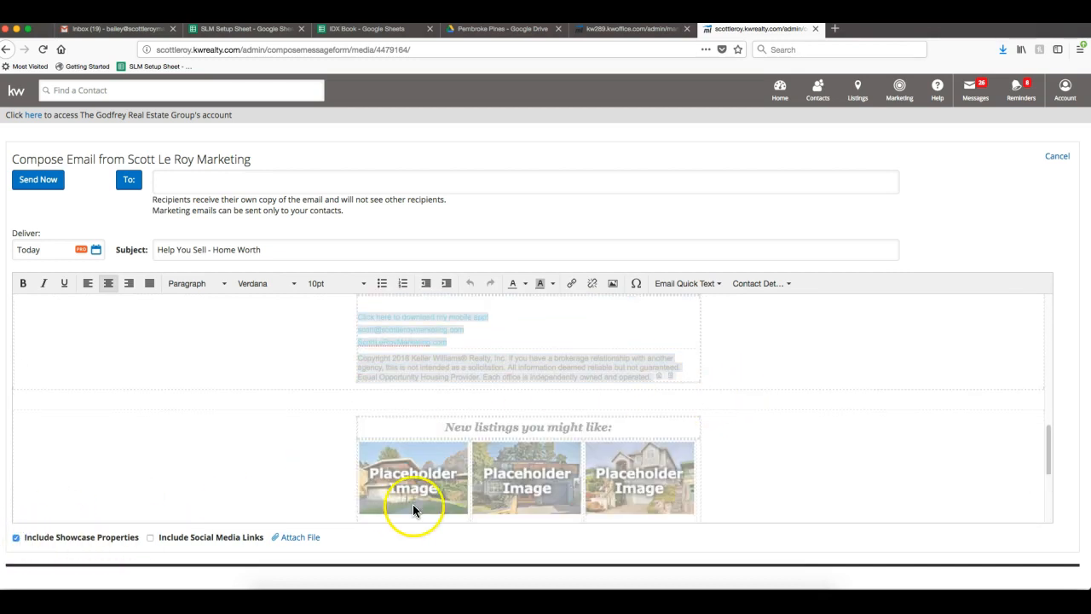
pyautogui.scroll(-3, 416, 505)
pyautogui.click(150, 538)
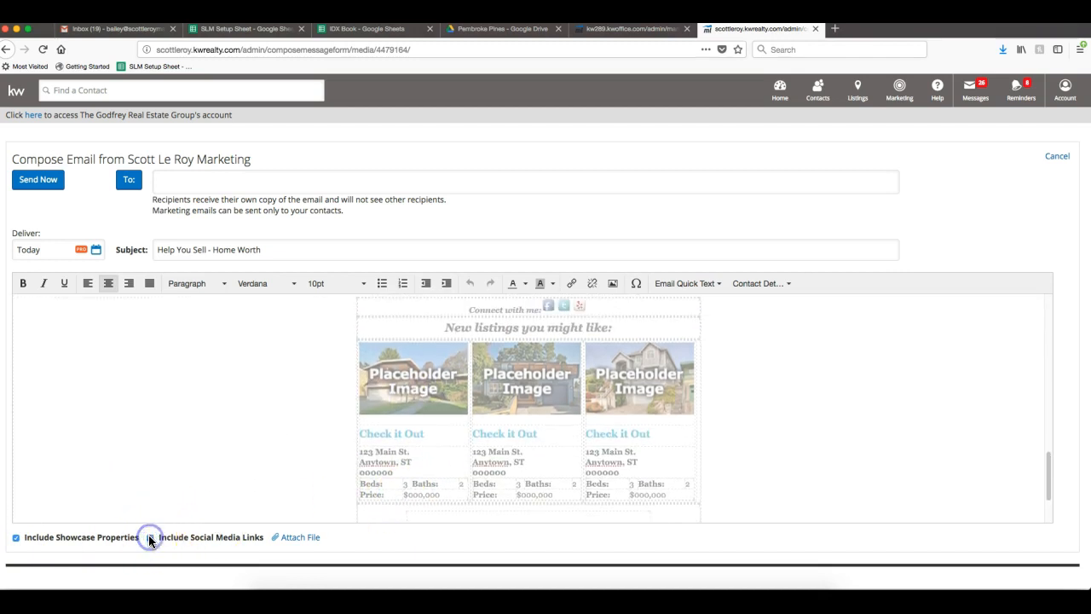
pyautogui.click(544, 404)
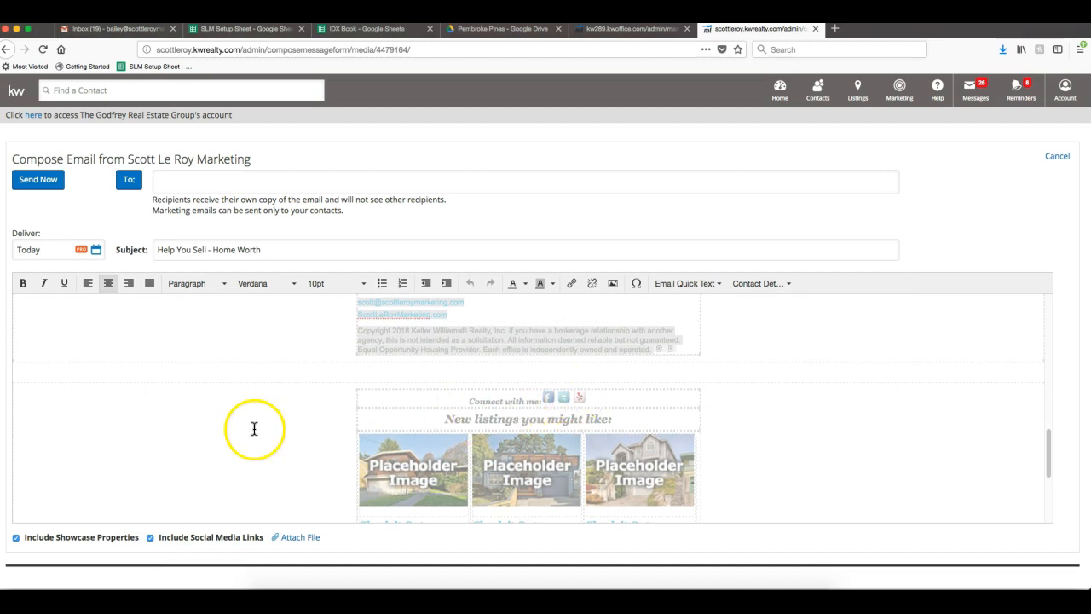
pyautogui.click(302, 538)
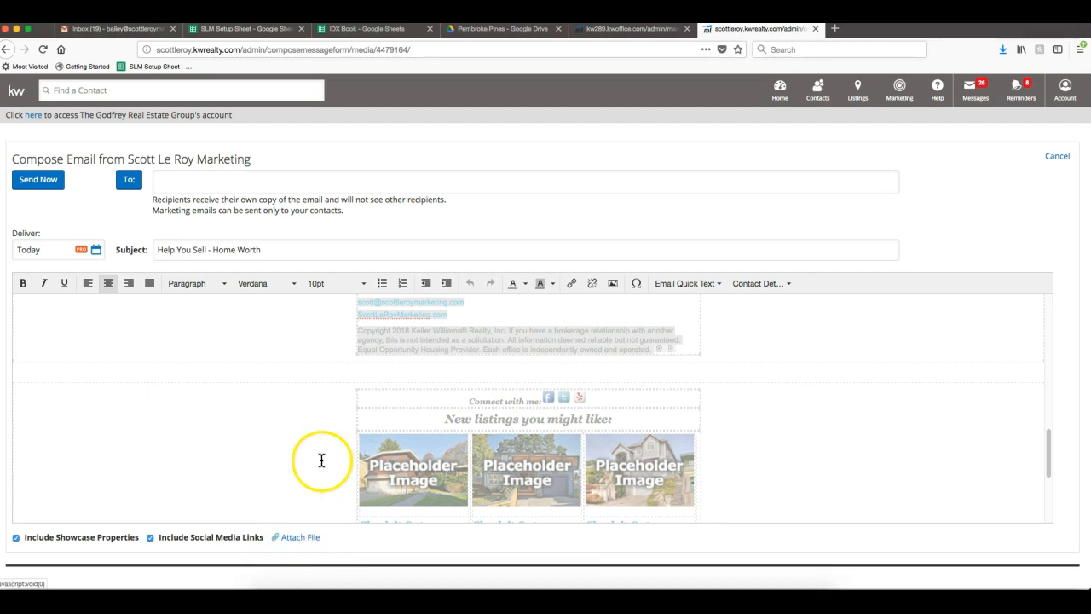
pyautogui.scroll(10, 320, 458)
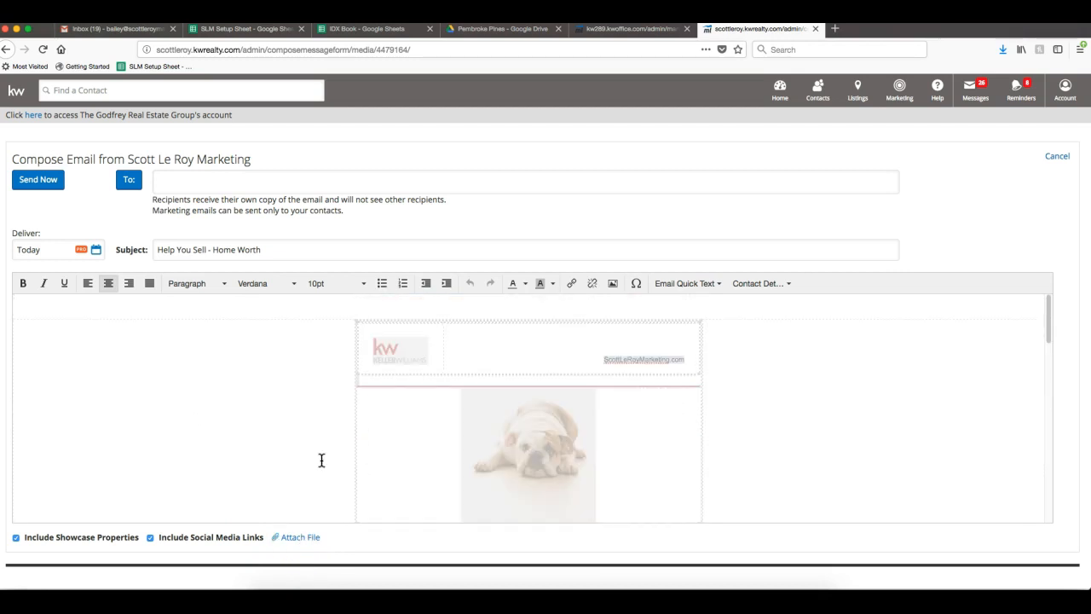
pyautogui.click(176, 247)
# Append '!' so the subject reads 'Help You Sell - Home Worth!' and add one colleague to To.
pyautogui.click(340, 252)
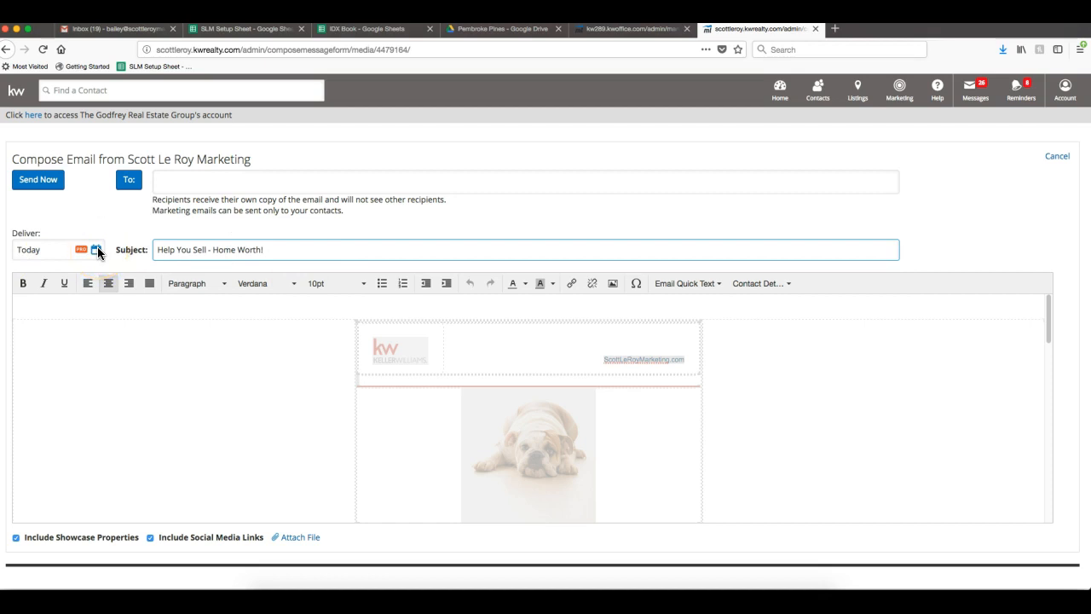
pyautogui.click(218, 223)
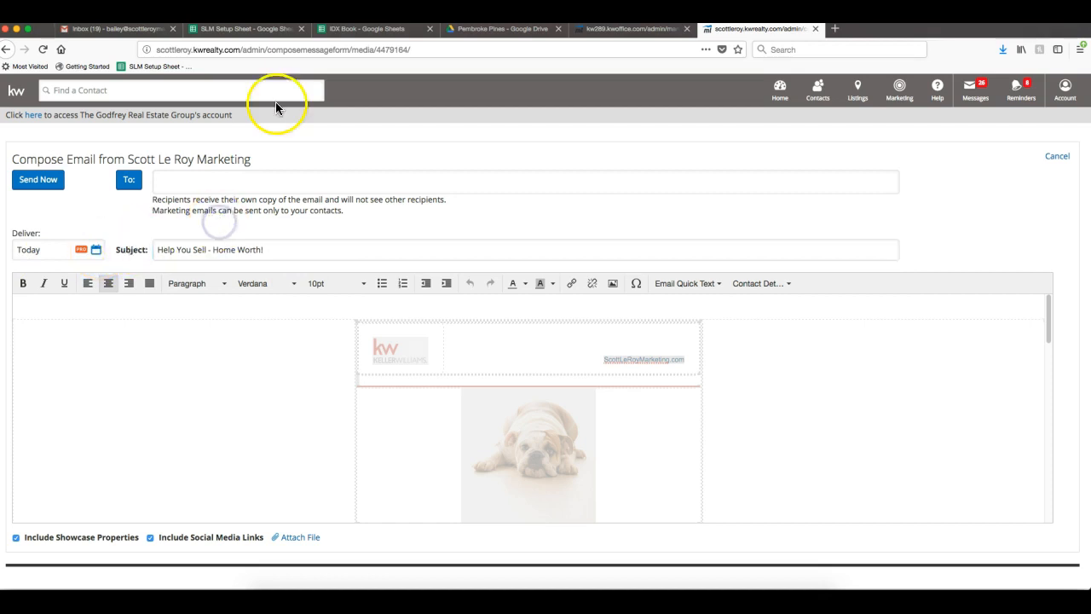
pyautogui.click(186, 182)
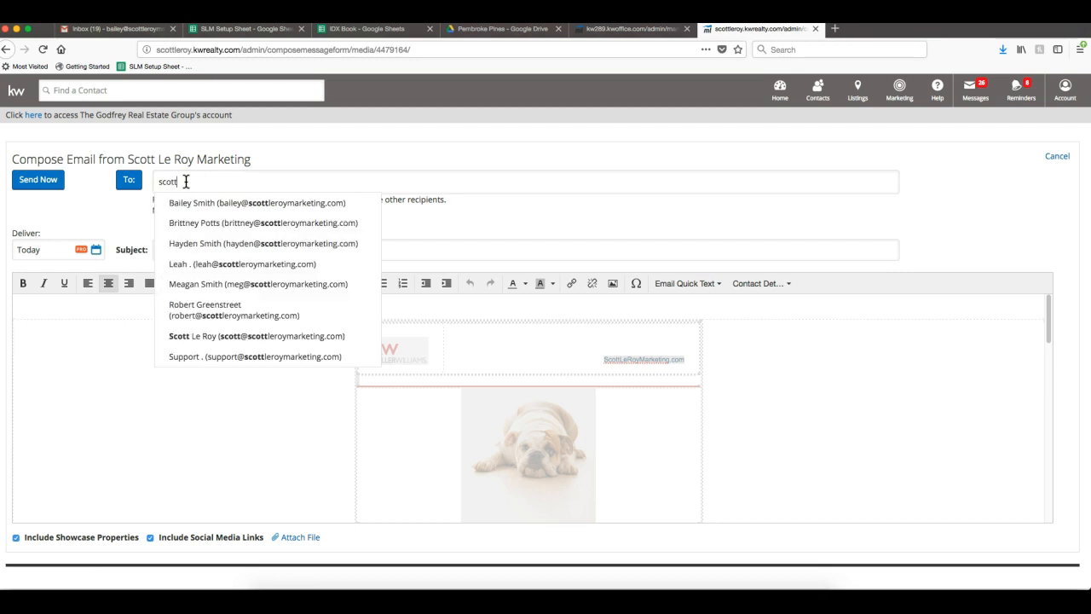
pyautogui.click(184, 202)
pyautogui.click(14, 349)
pyautogui.click(126, 197)
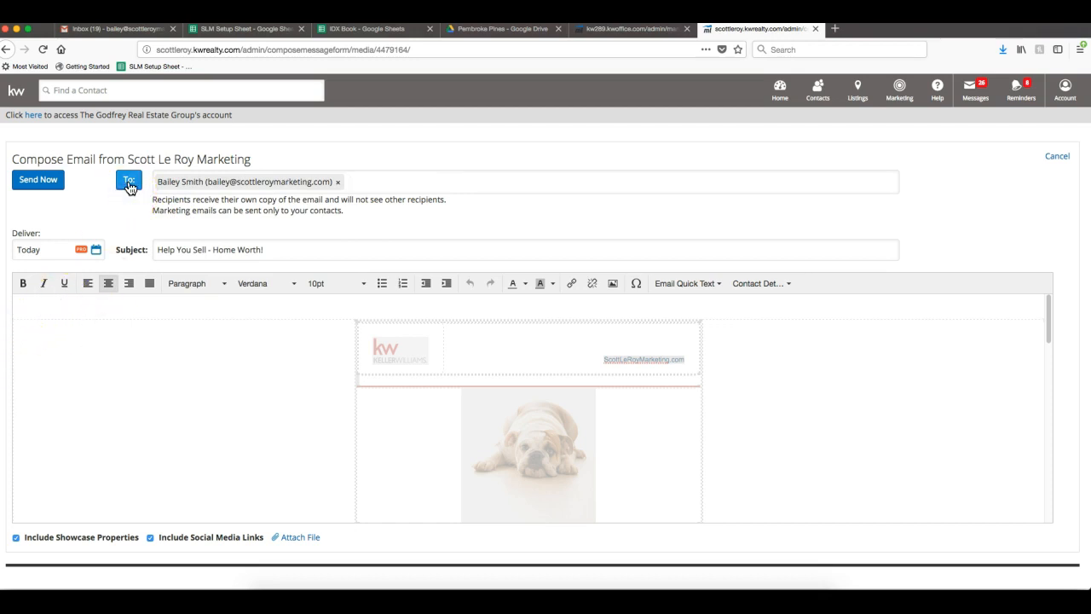
pyautogui.click(130, 186)
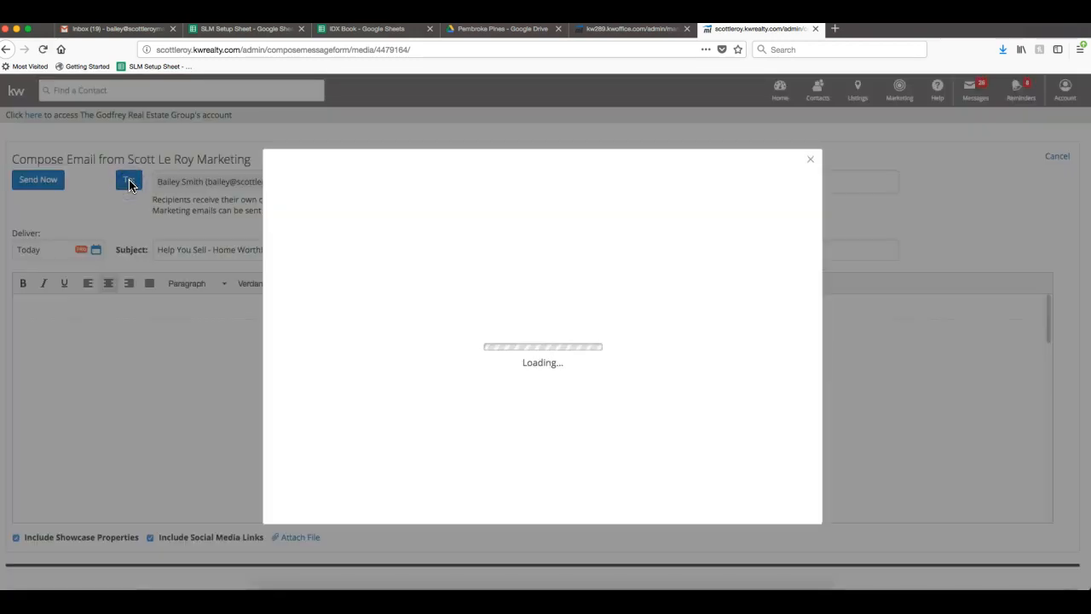
# Filter the recipient picker by the 12 Direct group, add then remove its contact, and Save & Continue.
pyautogui.click(430, 269)
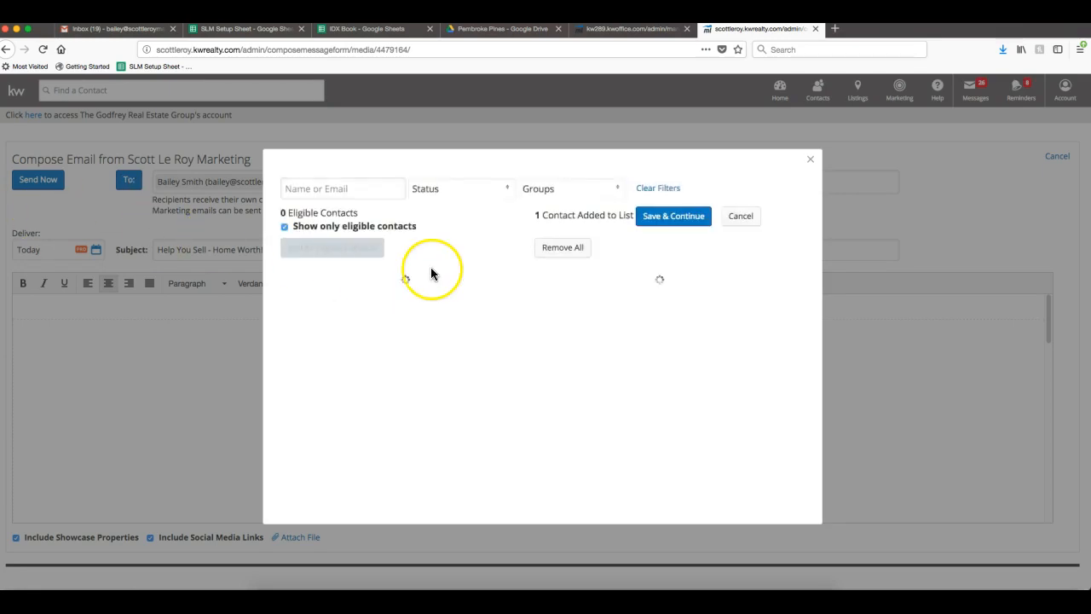
pyautogui.click(433, 279)
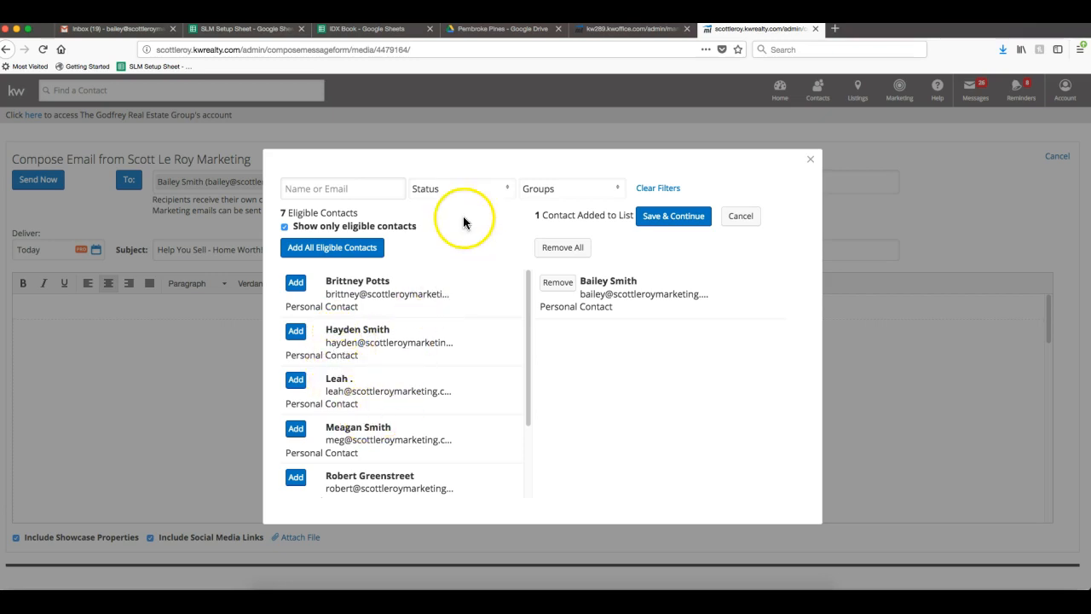
pyautogui.click(547, 191)
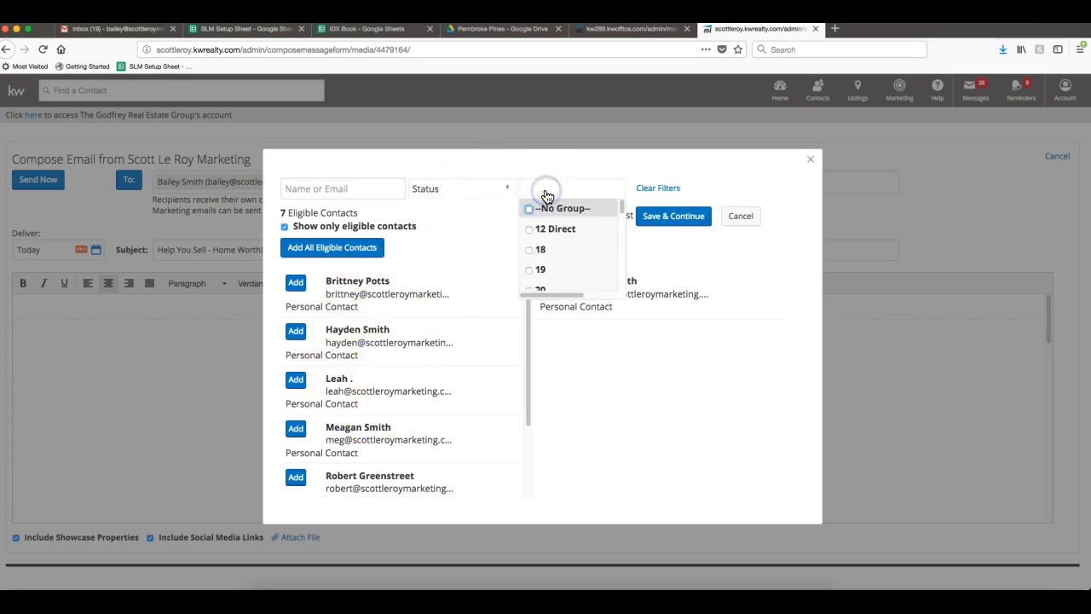
pyautogui.click(528, 229)
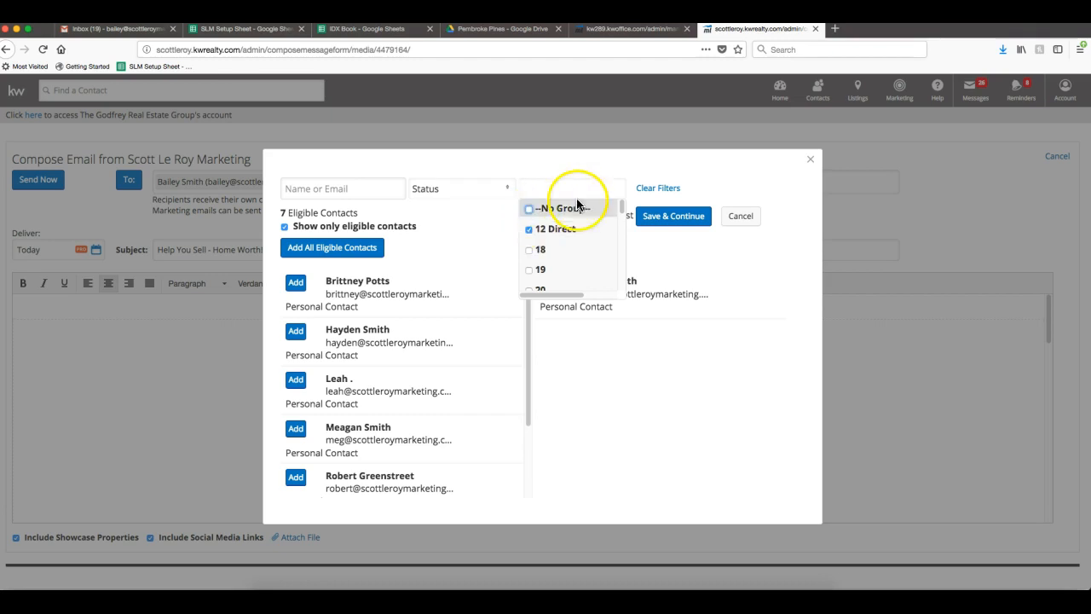
pyautogui.click(656, 173)
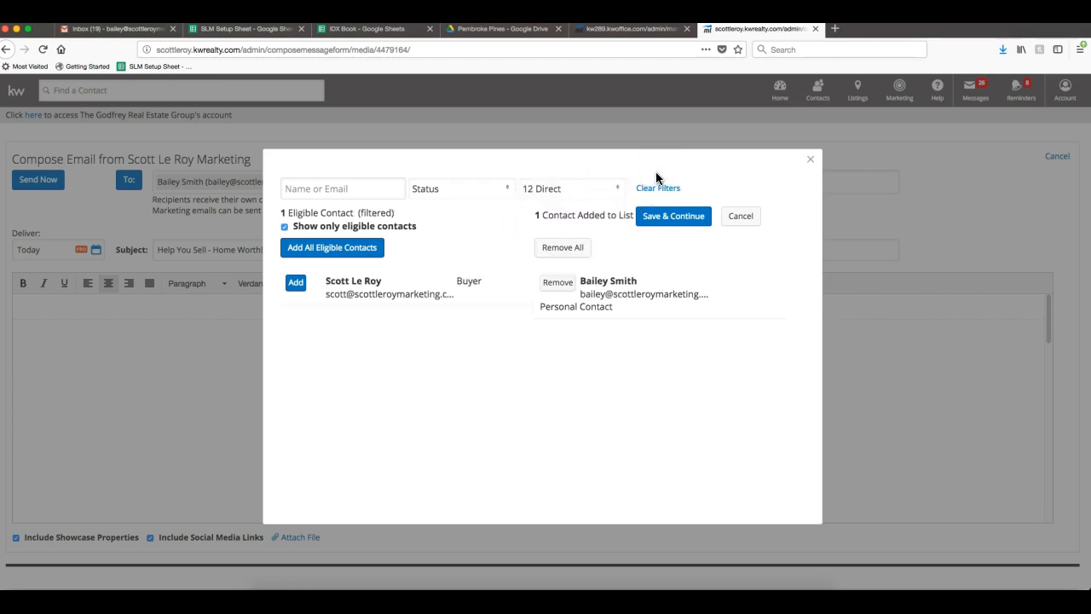
pyautogui.click(295, 282)
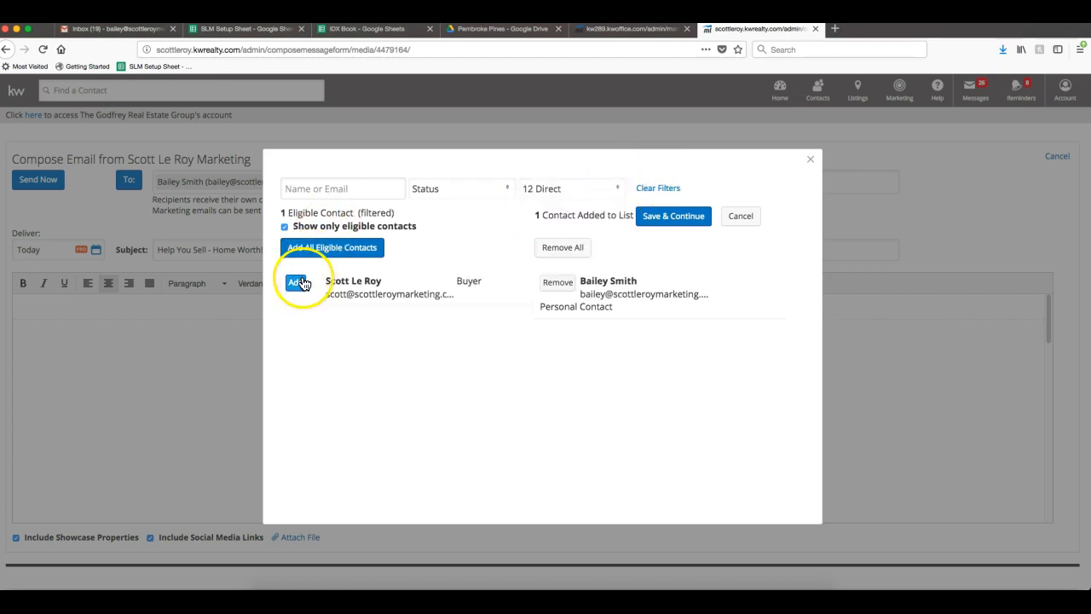
pyautogui.click(429, 193)
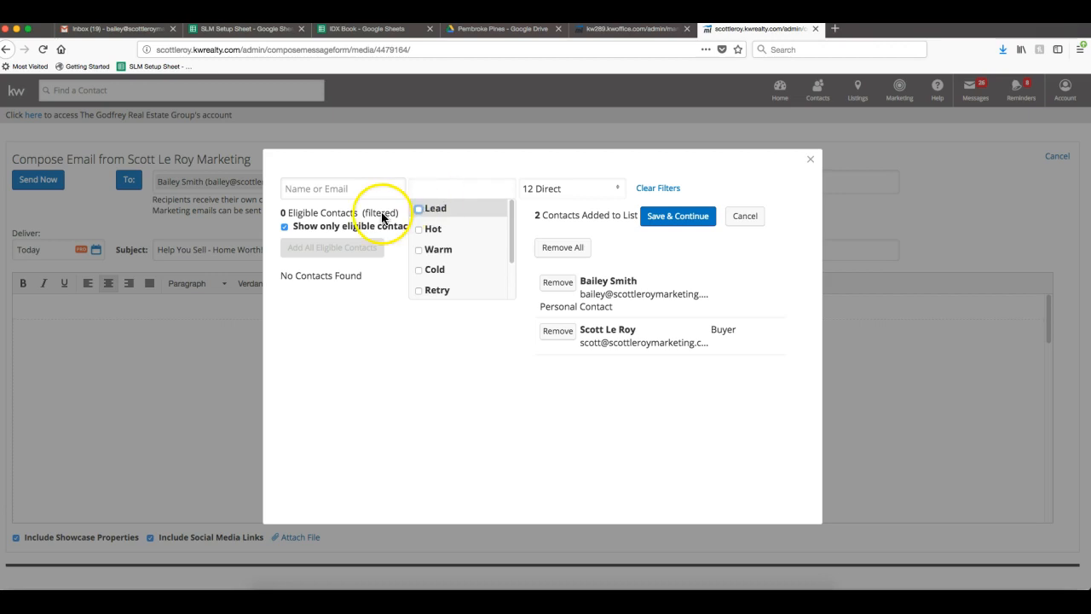
pyautogui.click(577, 399)
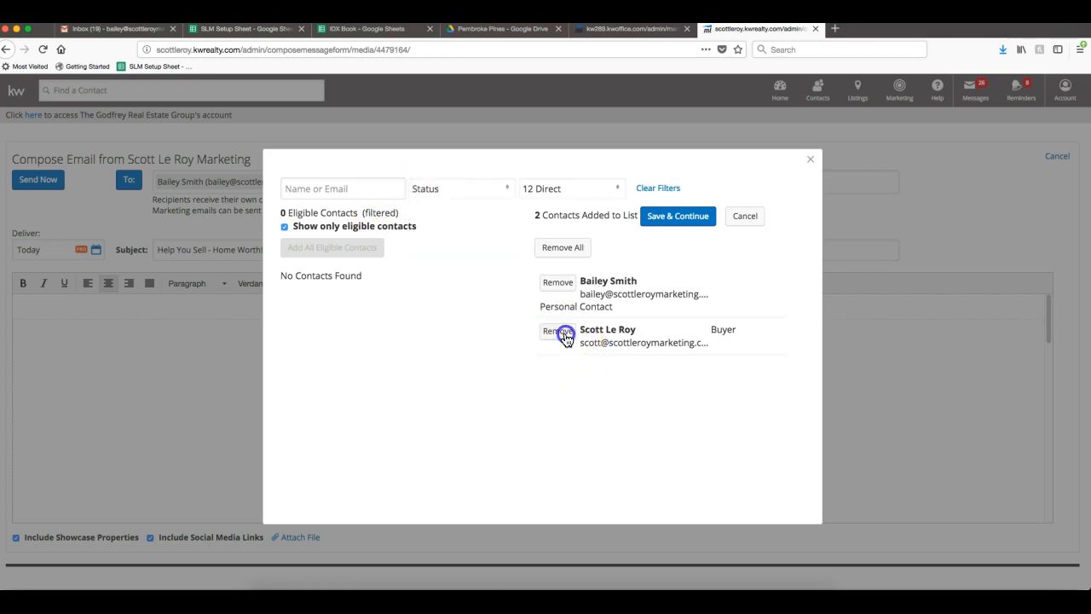
pyautogui.click(556, 331)
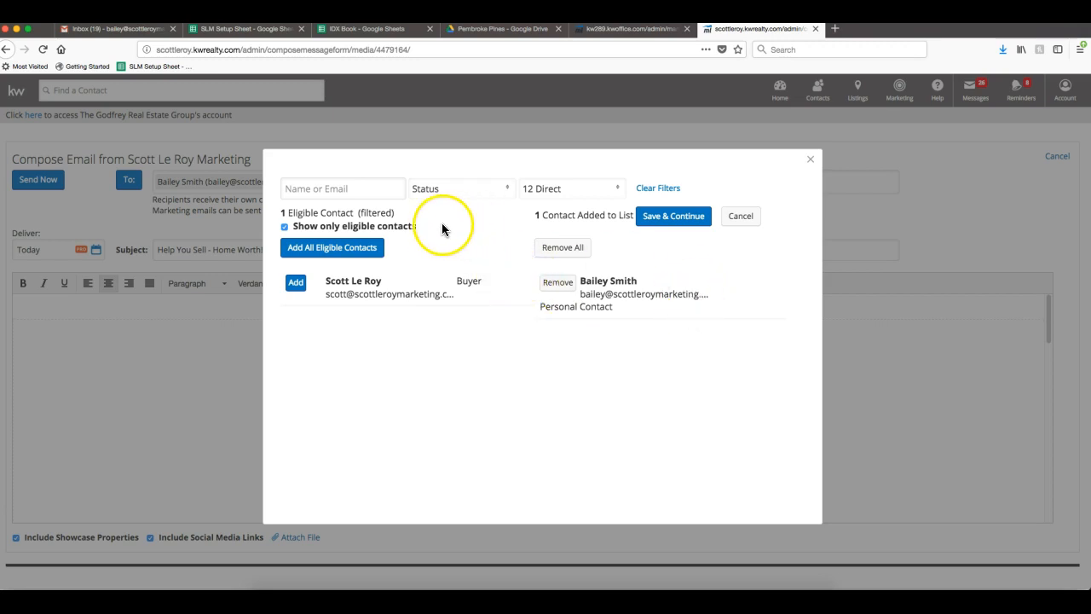
pyautogui.click(677, 224)
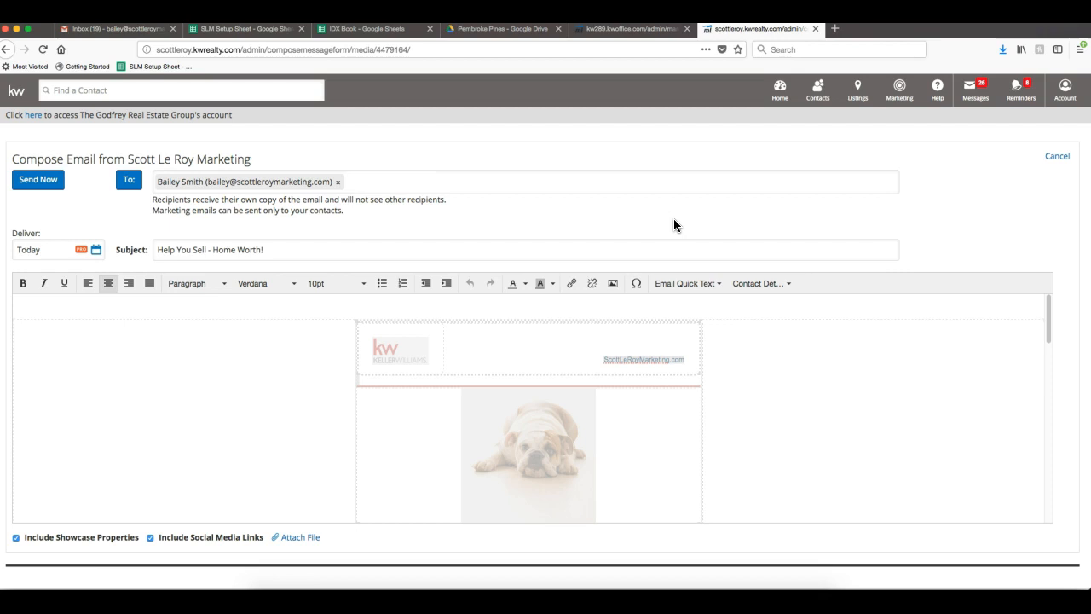
# Send the 'Help You Sell - Home Worth!' email now.
pyautogui.click(47, 189)
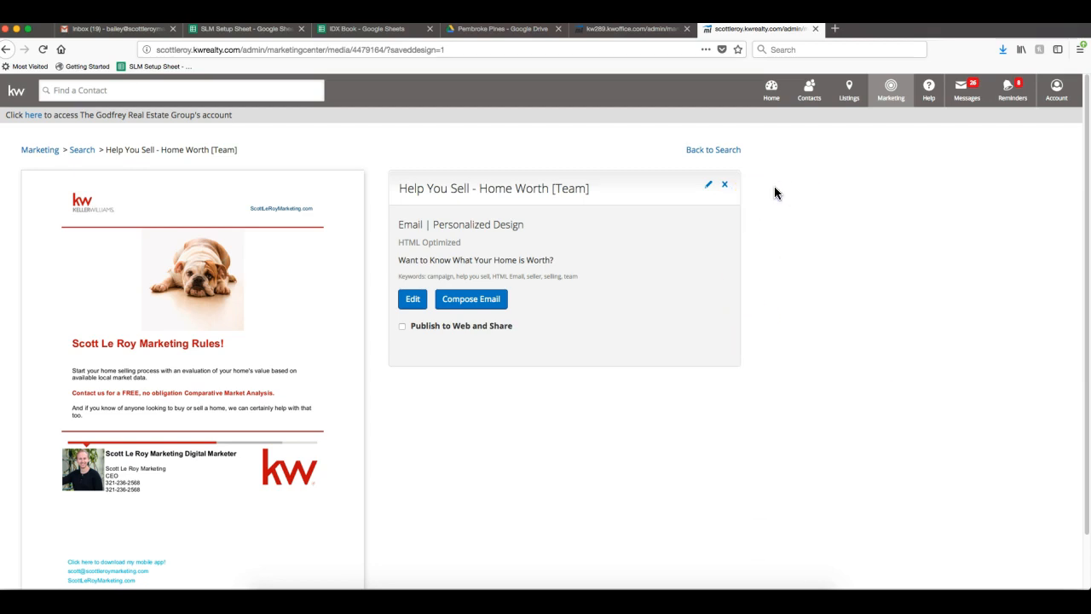
# Filter the design library to Print > Guides only, excluding Email & Video, and open Listing Presentation.
pyautogui.click(714, 150)
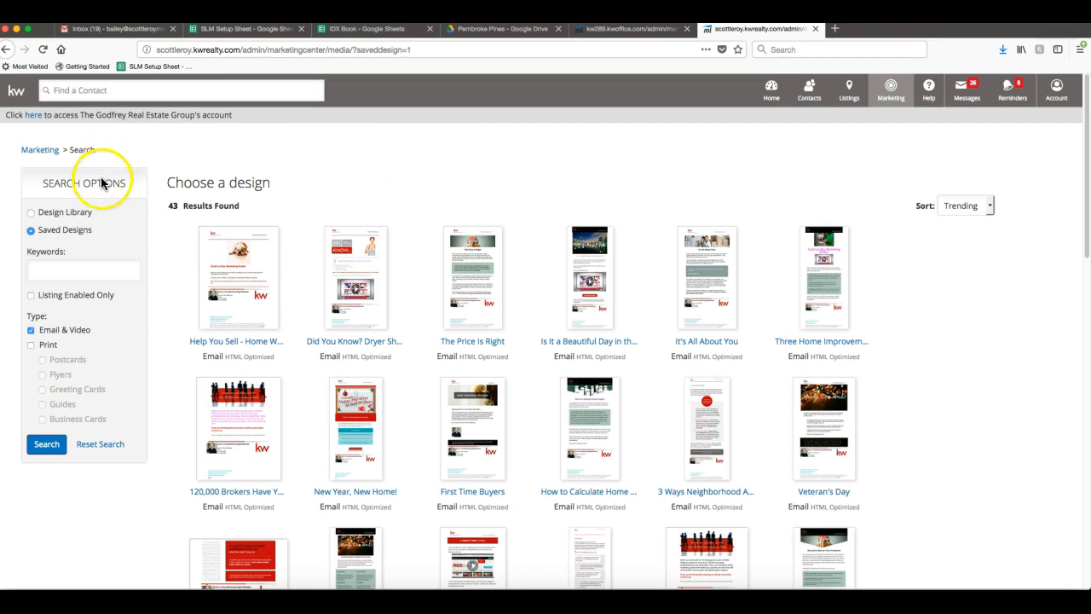
pyautogui.click(59, 216)
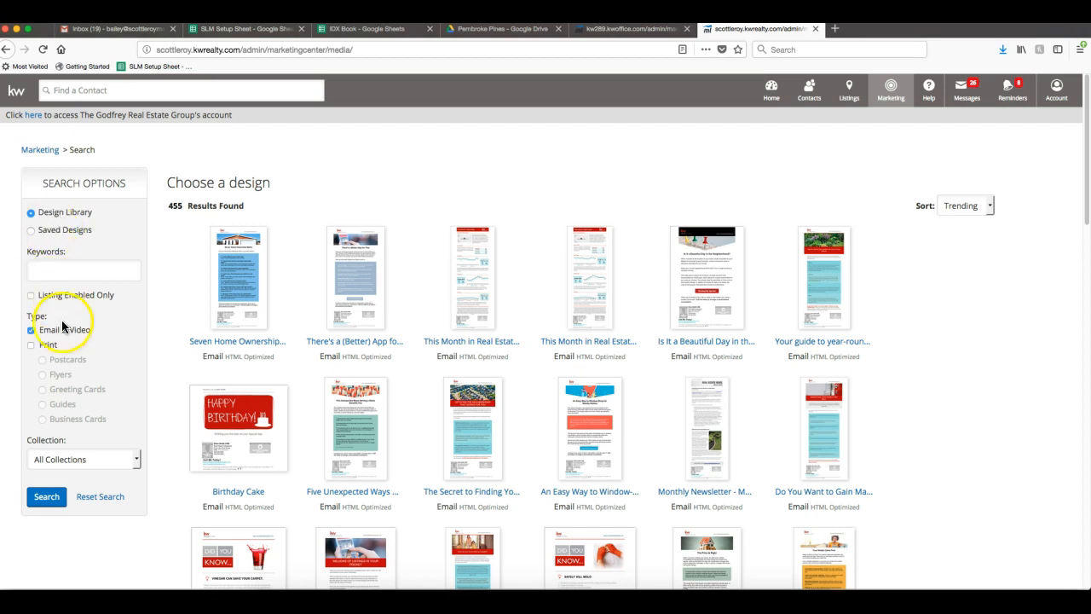
pyautogui.click(32, 345)
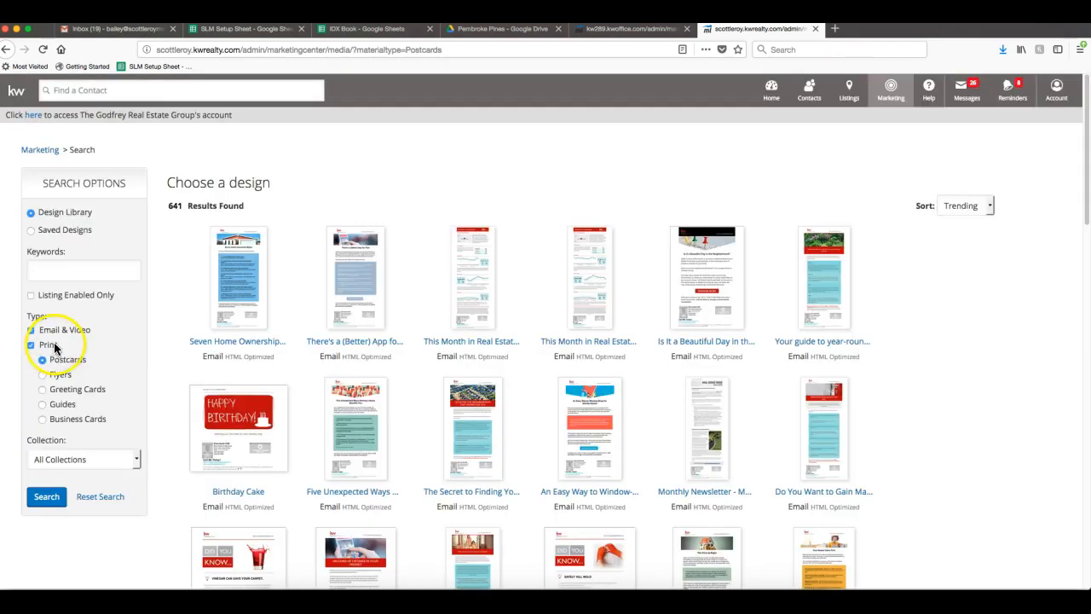
pyautogui.click(64, 407)
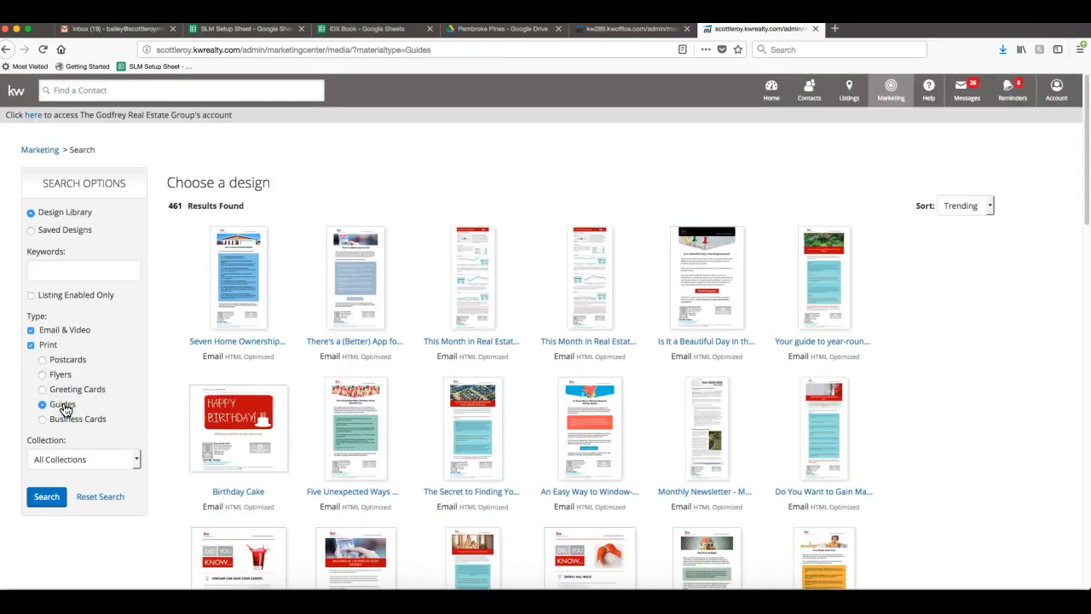
pyautogui.click(31, 330)
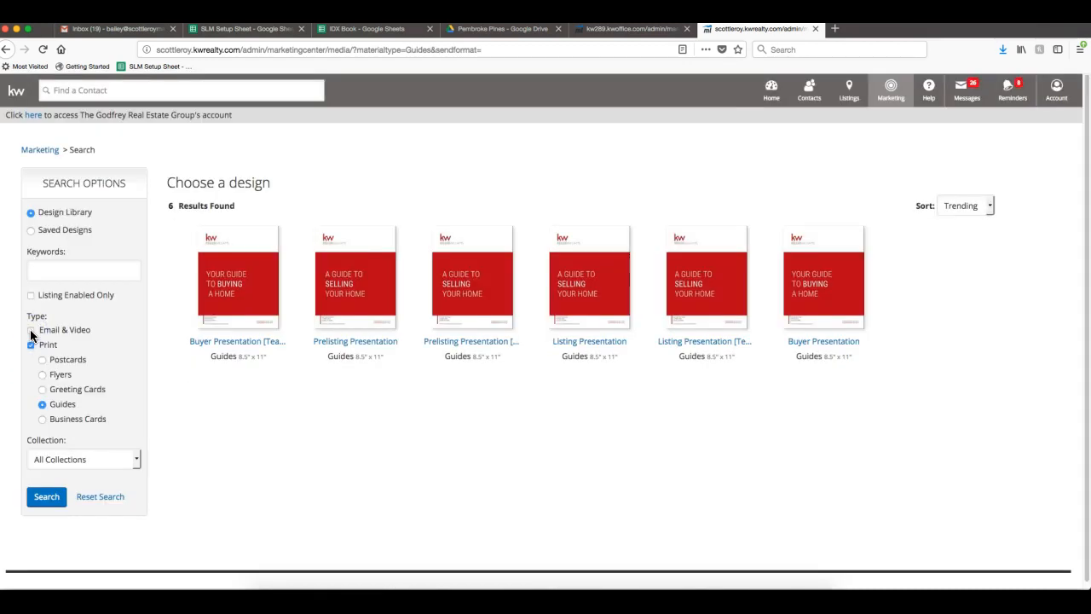
pyautogui.click(38, 332)
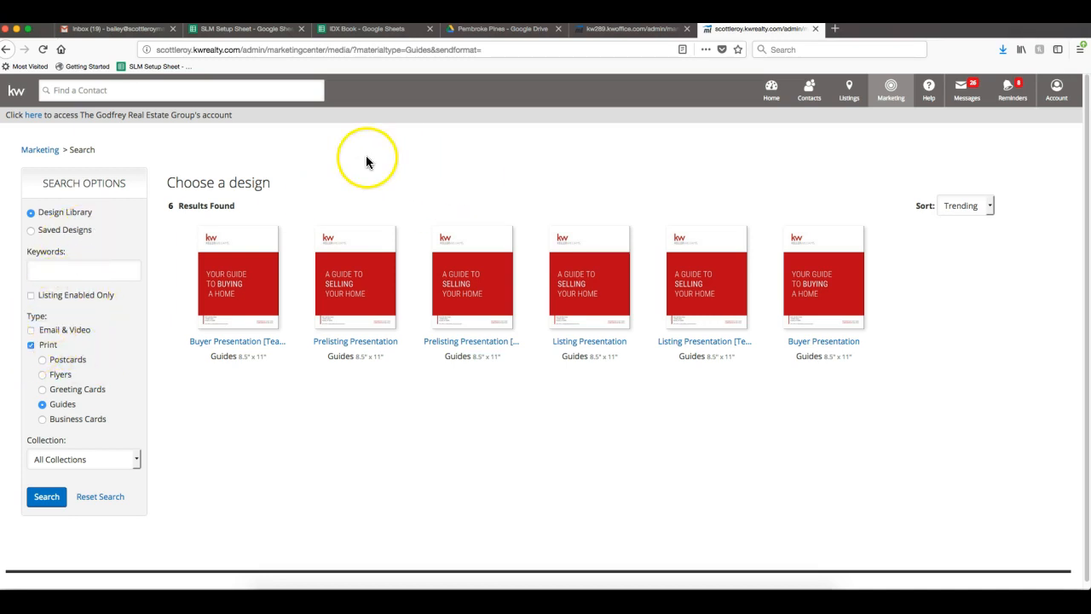
pyautogui.click(66, 269)
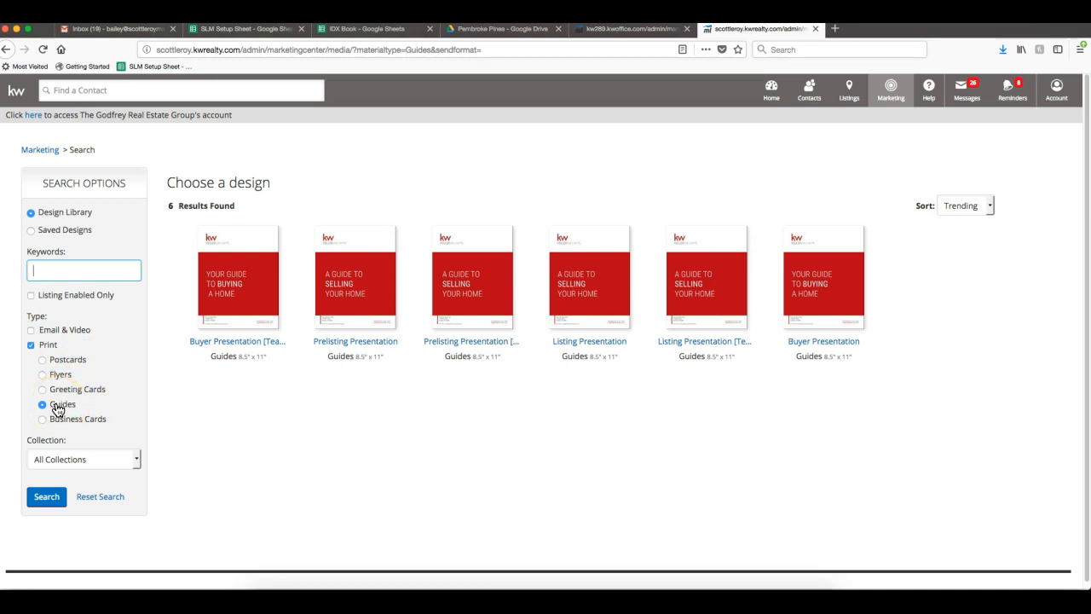
pyautogui.click(216, 378)
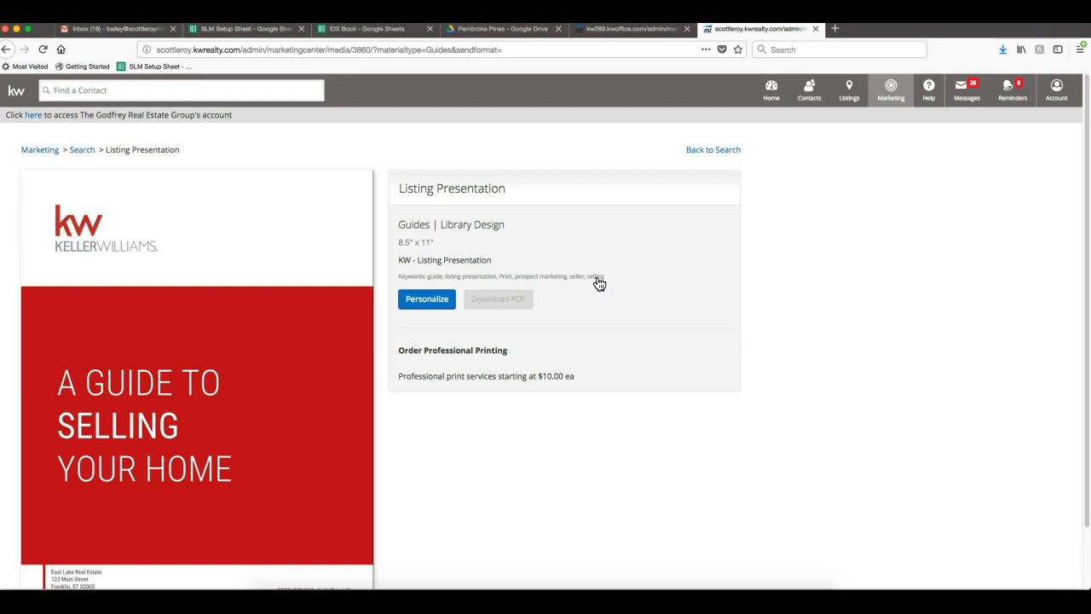
# Personalize the Listing Presentation guide to load it into the design editor.
pyautogui.scroll(-2, 599, 283)
pyautogui.scroll(2, 597, 279)
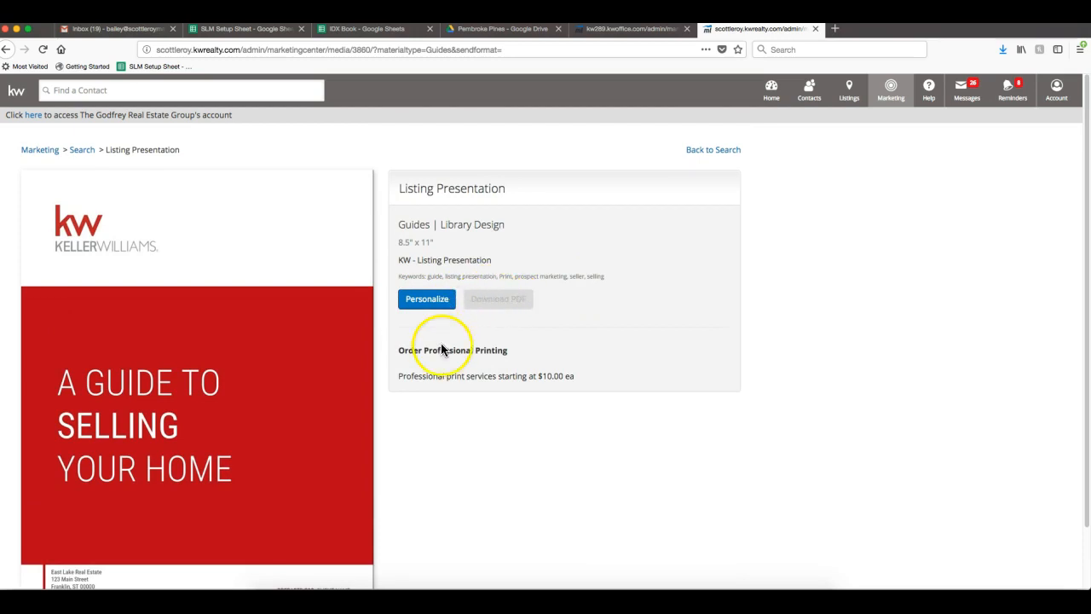
pyautogui.click(427, 306)
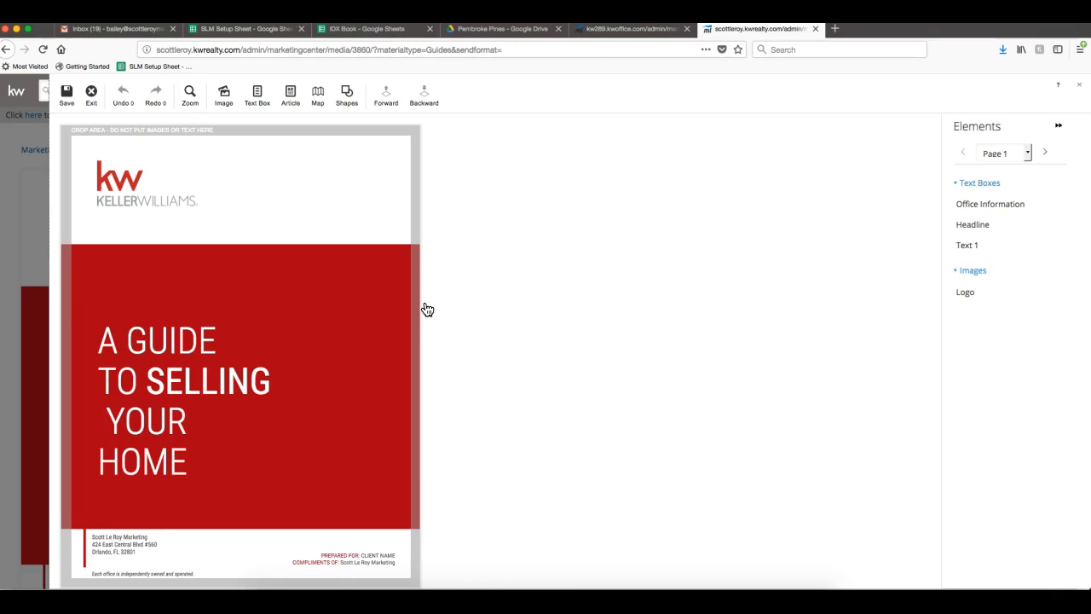
# Change the cover headline to 'SLM'S GUIDE TO SELLING YOUR HOME' and nudge it slightly higher.
pyautogui.click(151, 349)
pyautogui.doubleClick(149, 344)
pyautogui.click(149, 344)
pyautogui.click(127, 341)
pyautogui.press('BackSpace')
pyautogui.press('BackSpace')
pyautogui.write('Scott')
pyautogui.press('BackSpace')
pyautogui.press('BackSpace')
pyautogui.press('BackSpace')
pyautogui.press('BackSpace')
pyautogui.write('LM')
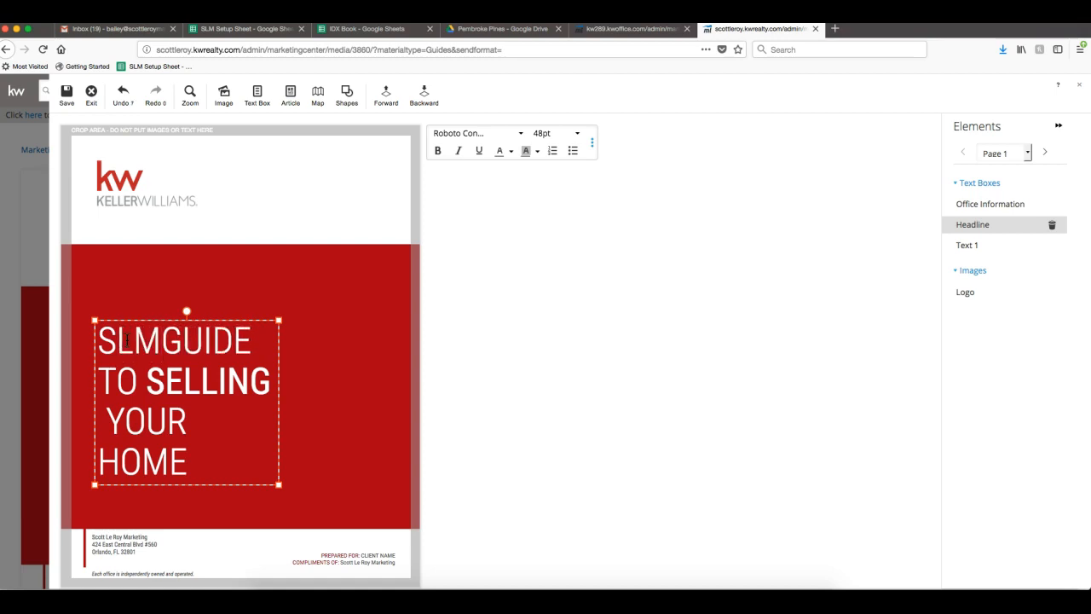
pyautogui.write("'S")
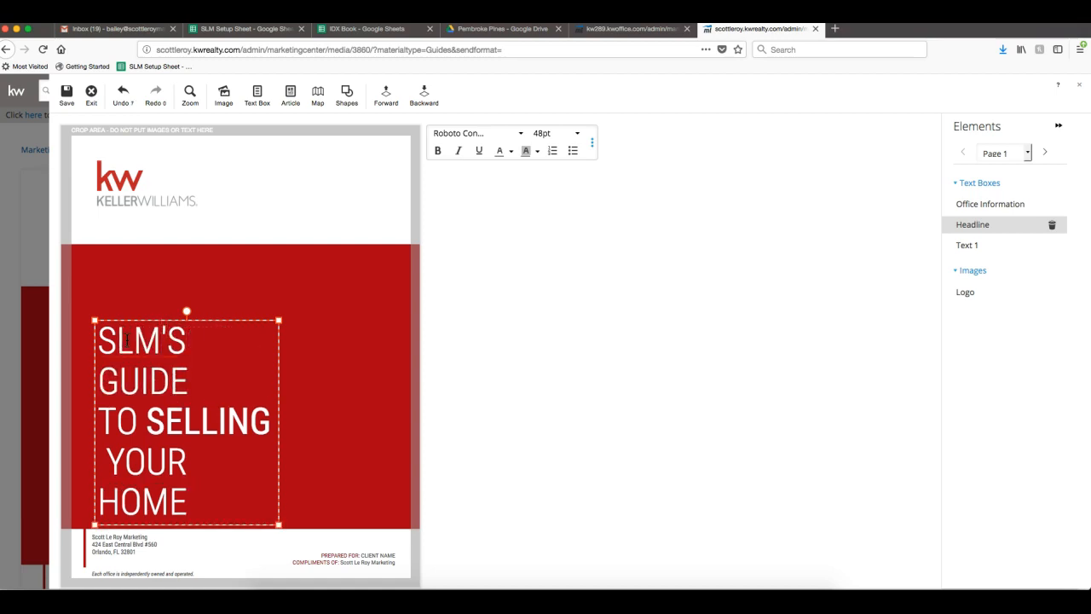
pyautogui.moveTo(214, 316); pyautogui.dragTo(211, 281)
pyautogui.click(216, 229)
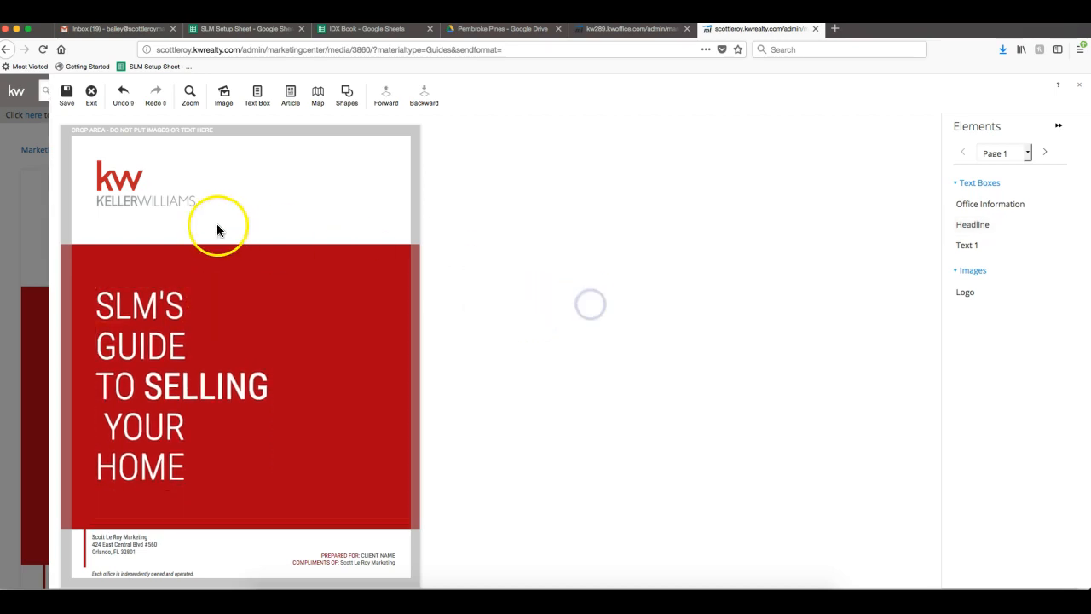
# Select the cover logo and start uploading a replacement image from the Downloads folder.
pyautogui.click(143, 183)
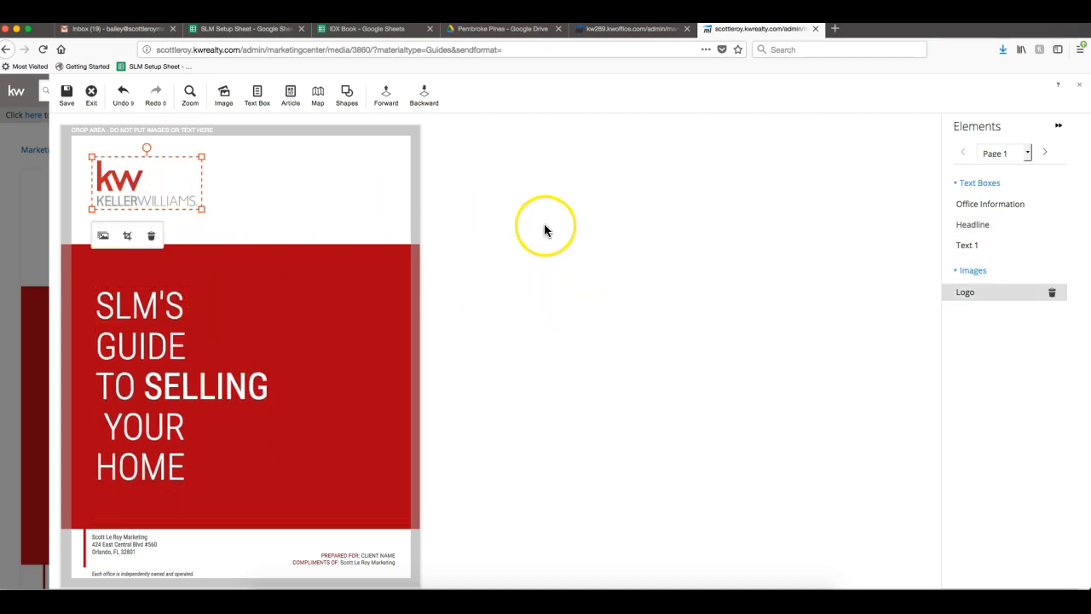
pyautogui.click(103, 235)
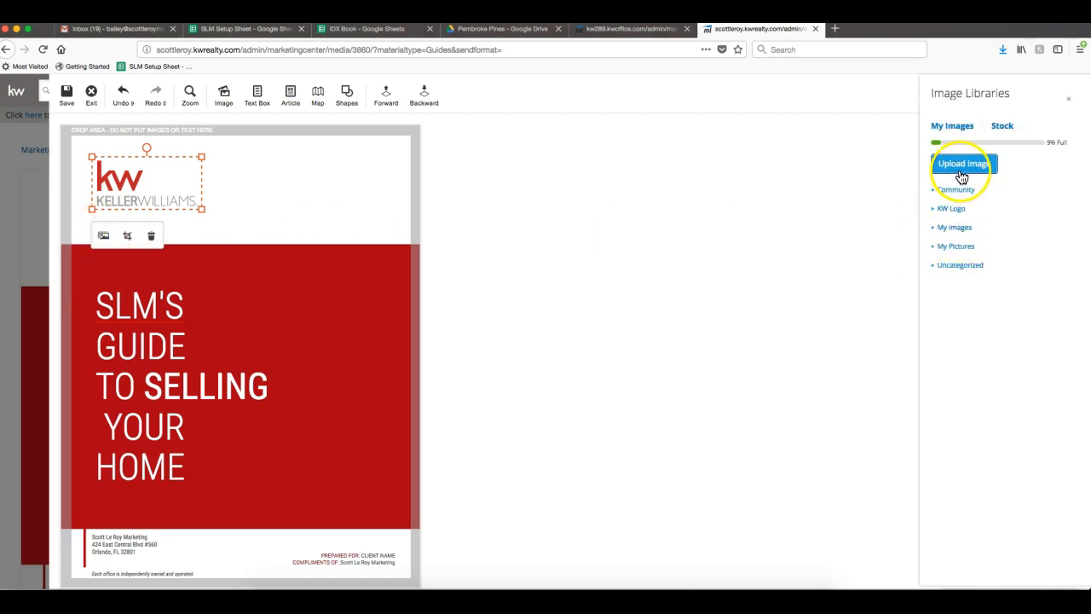
pyautogui.click(967, 164)
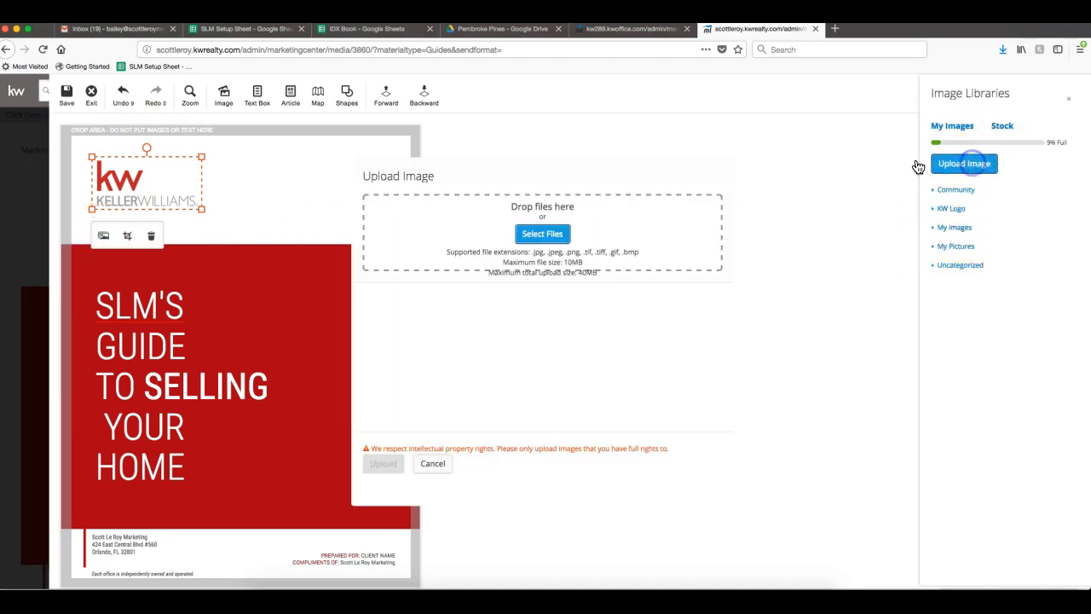
pyautogui.click(543, 236)
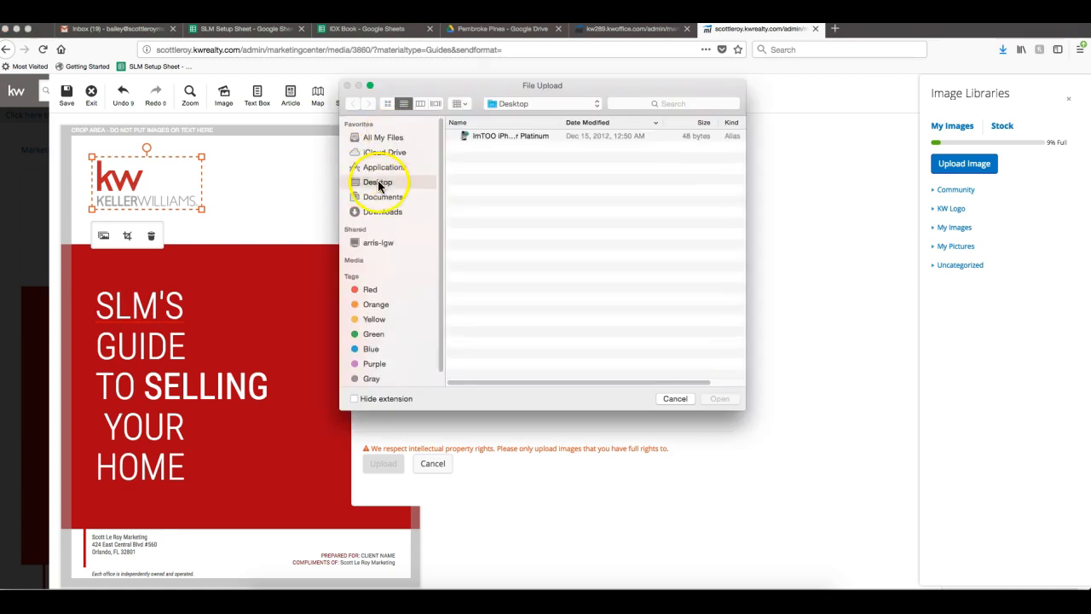
pyautogui.click(381, 211)
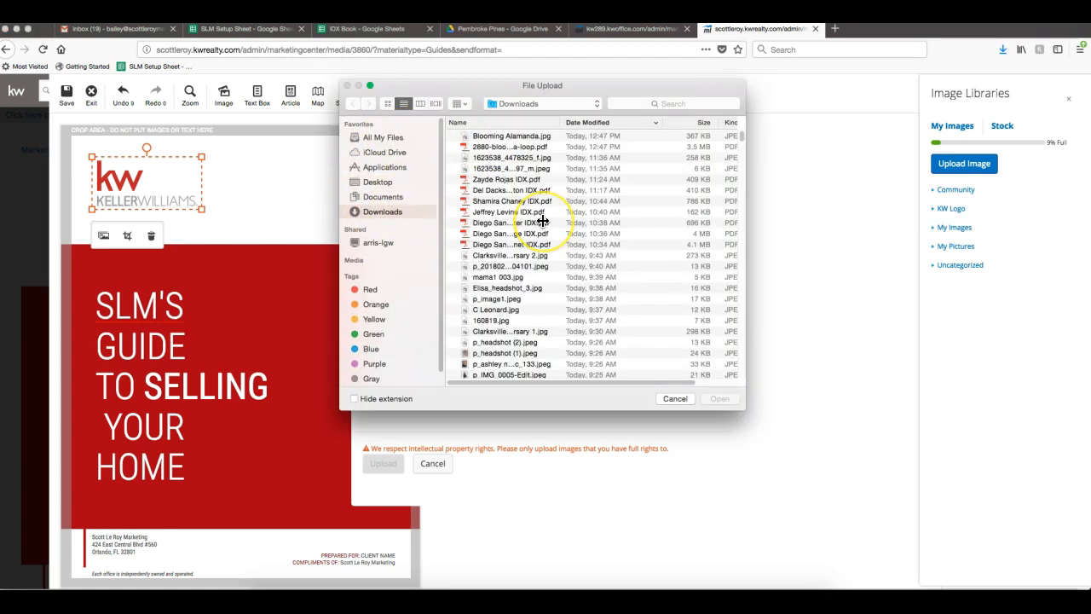
# Upload the CMYK PNG Realty Professionals office logo onto the cover and close Image Libraries.
pyautogui.scroll(-10, 542, 221)
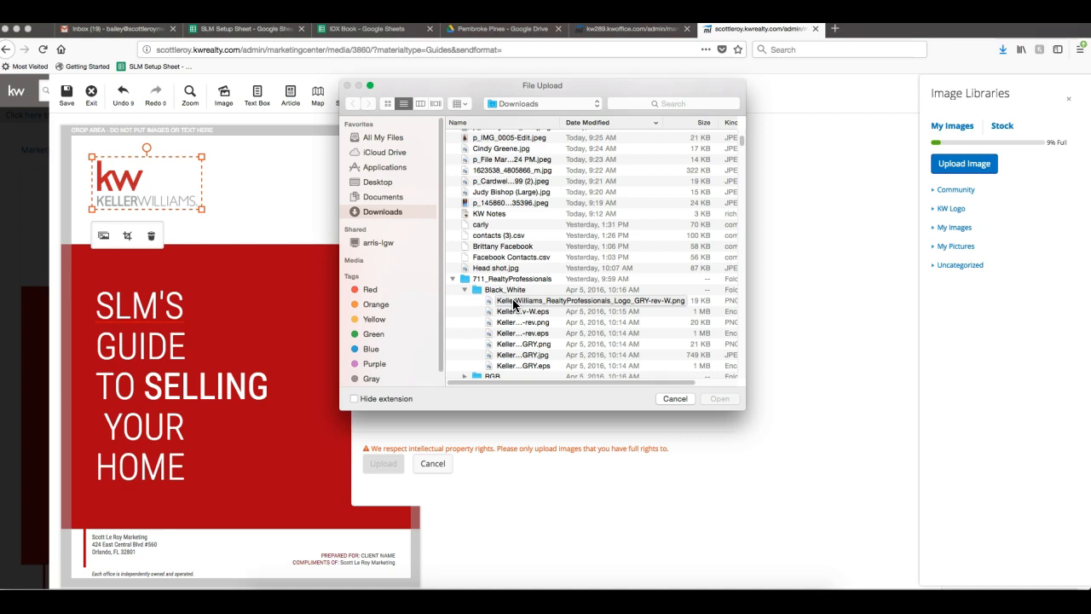
pyautogui.click(465, 289)
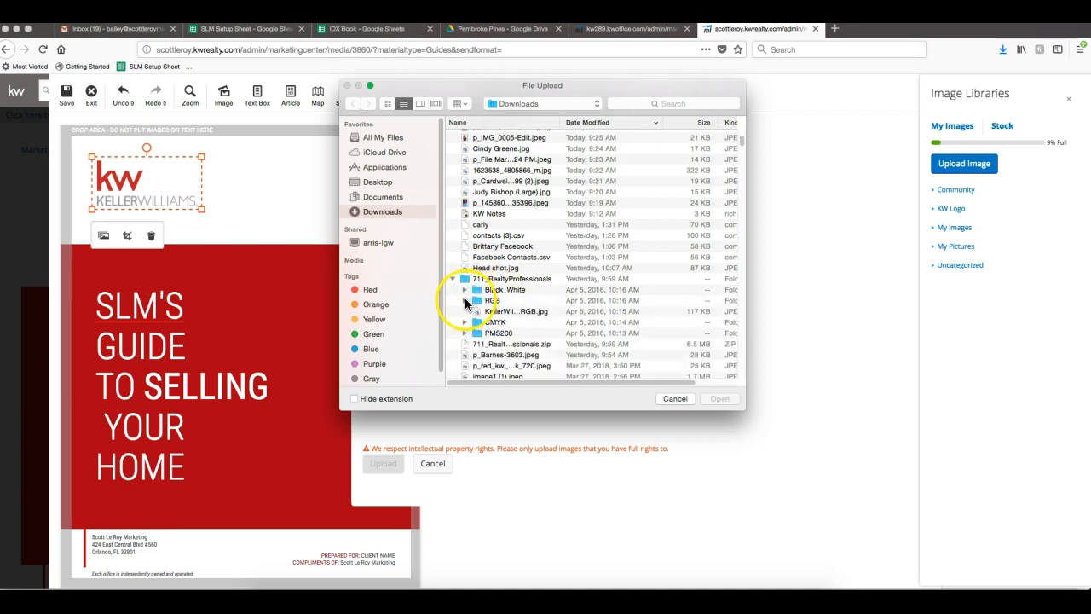
pyautogui.click(464, 322)
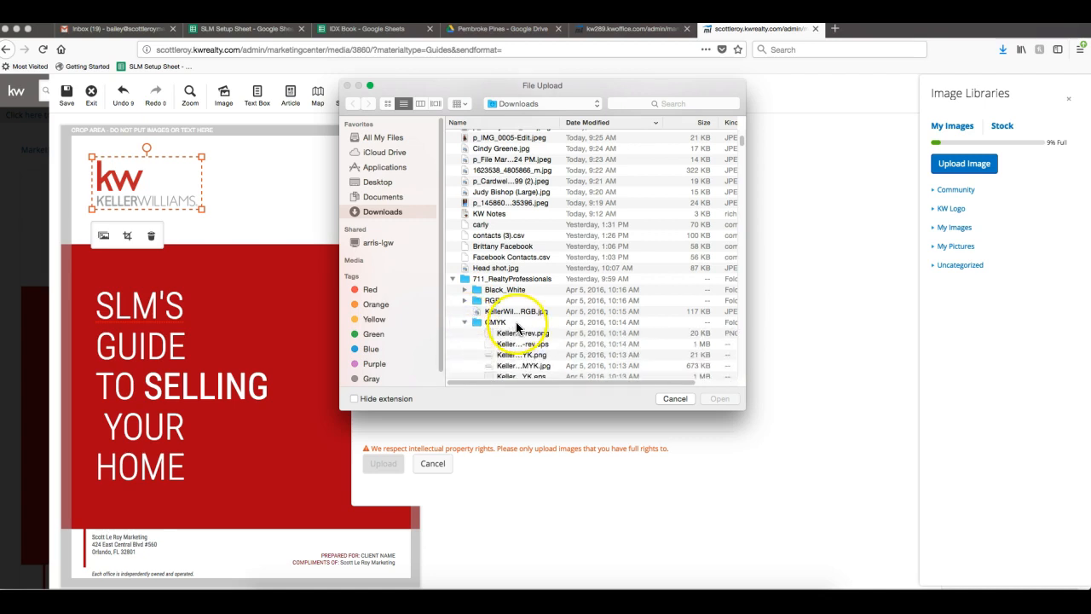
pyautogui.scroll(-2, 516, 326)
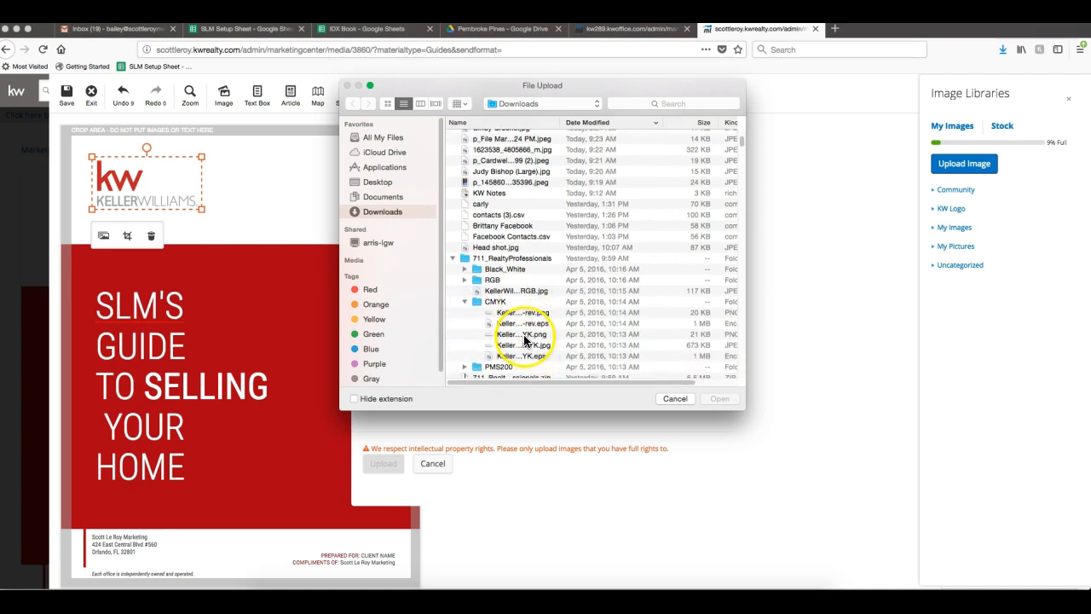
pyautogui.click(523, 334)
pyautogui.click(711, 399)
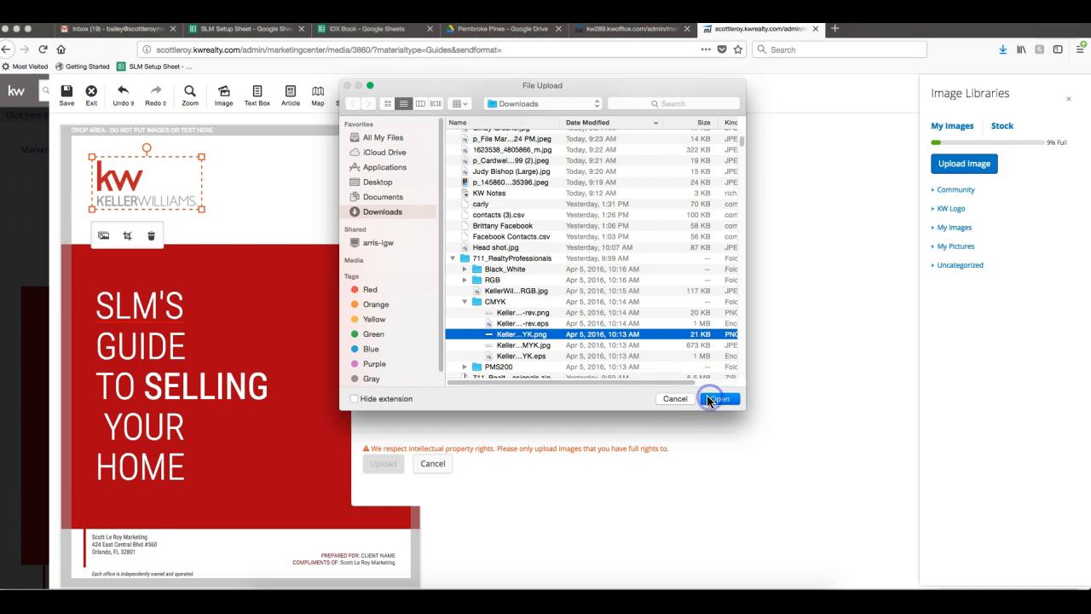
pyautogui.click(385, 464)
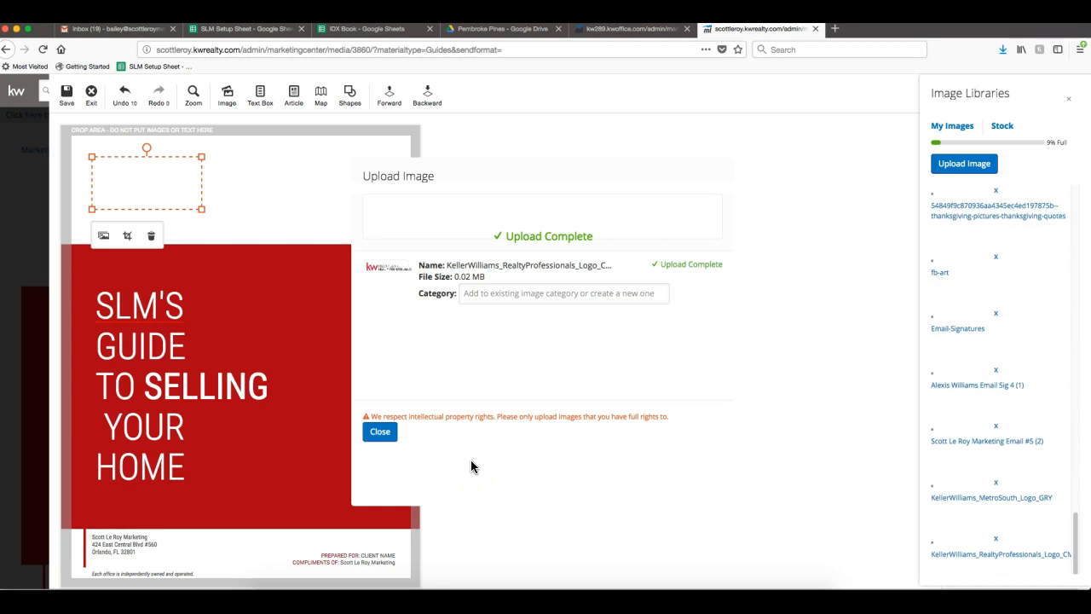
pyautogui.click(383, 433)
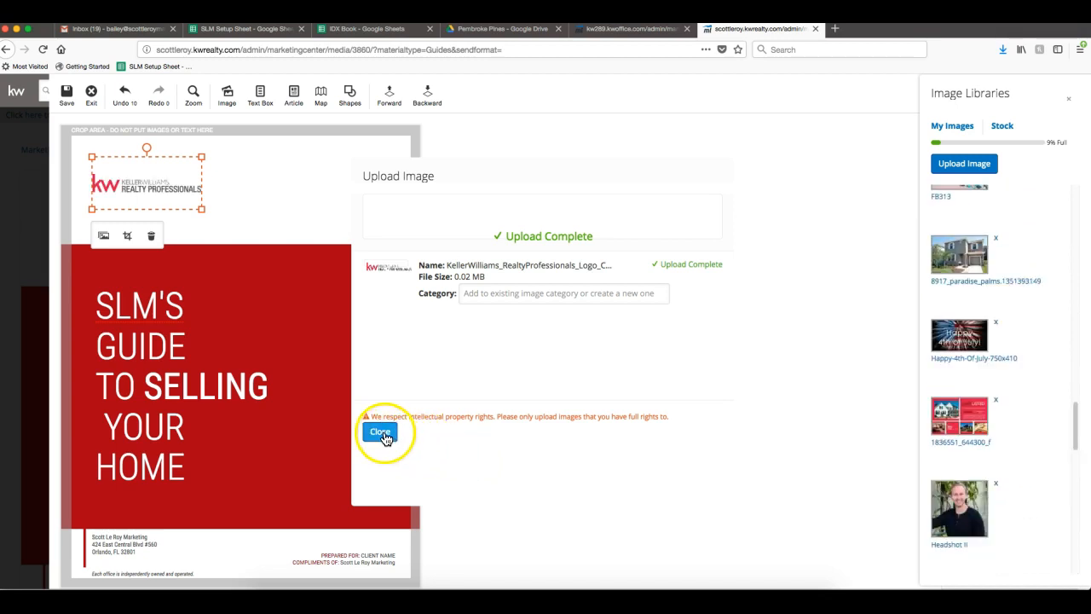
pyautogui.click(253, 150)
pyautogui.click(215, 184)
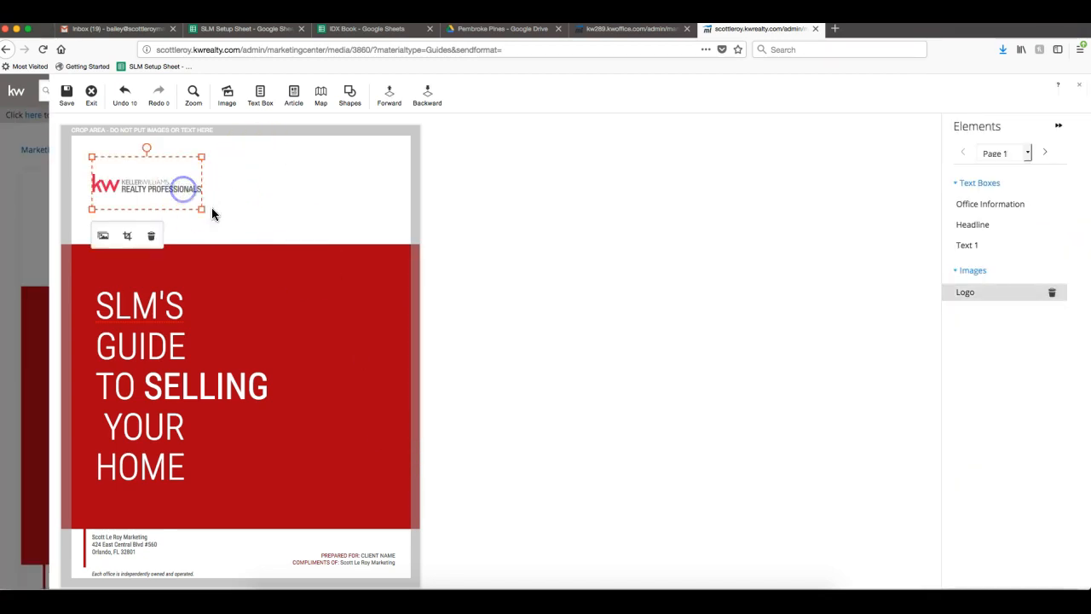
# Enlarge the new cover logo and shift it slightly up and left.
pyautogui.moveTo(259, 237); pyautogui.dragTo(263, 237)
pyautogui.moveTo(190, 177); pyautogui.dragTo(182, 169)
pyautogui.click(611, 224)
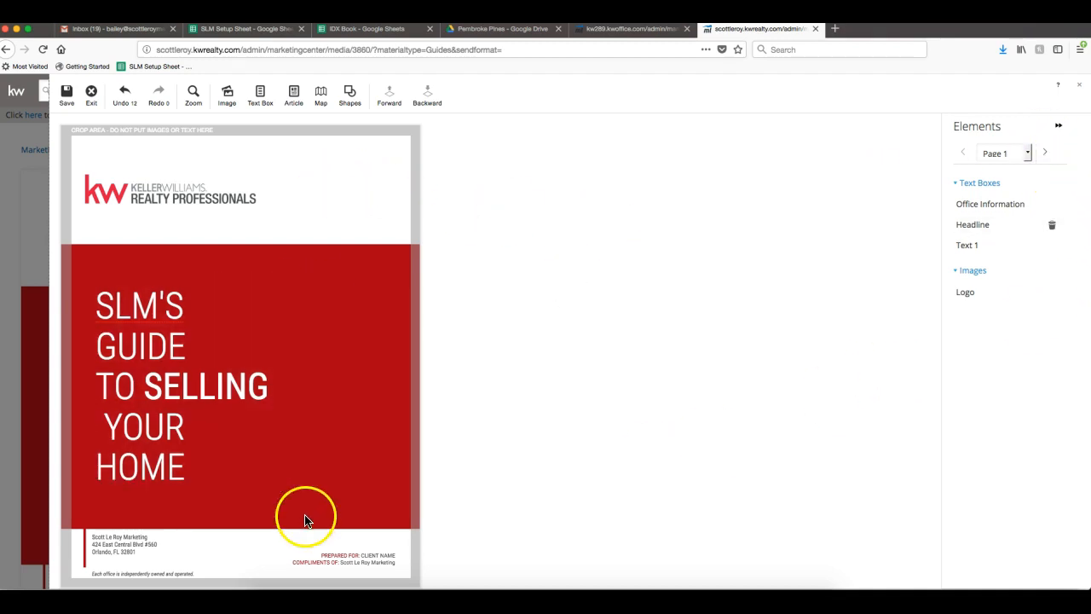
# Replace the CLIENT NAME placeholder in the Prepared For line with the client's name.
pyautogui.click(367, 565)
pyautogui.click(373, 556)
pyautogui.moveTo(362, 555); pyautogui.dragTo(395, 555)
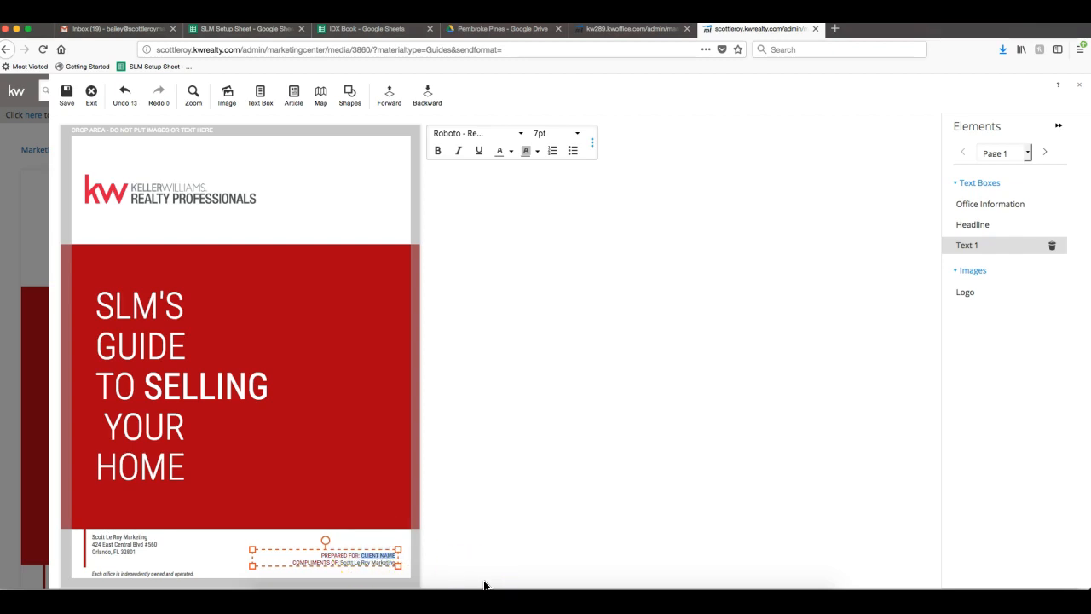
pyautogui.write('MR. SMITH')
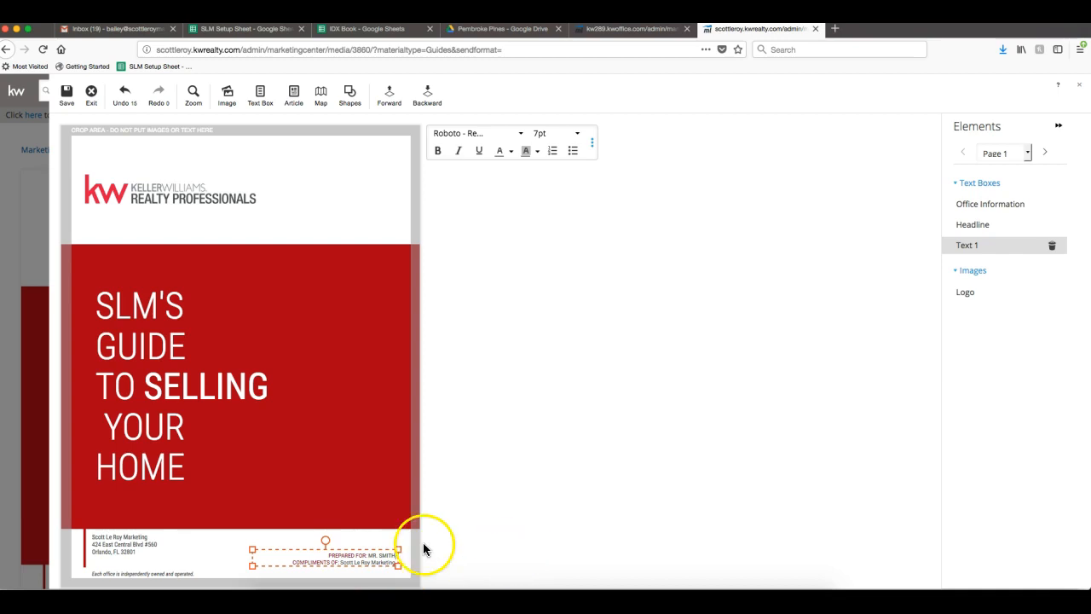
pyautogui.click(480, 415)
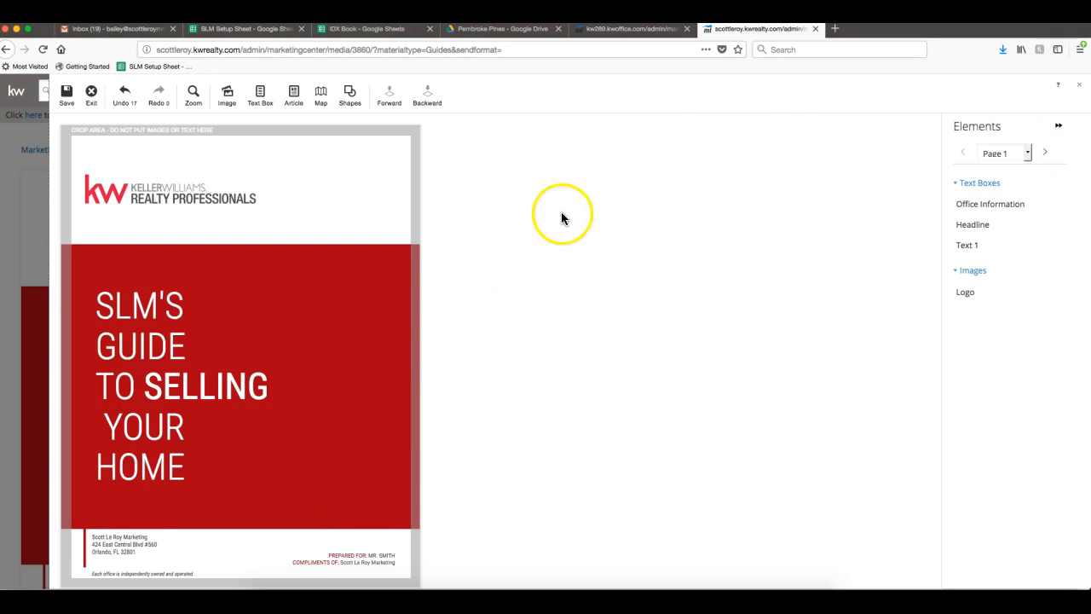
pyautogui.click(1045, 156)
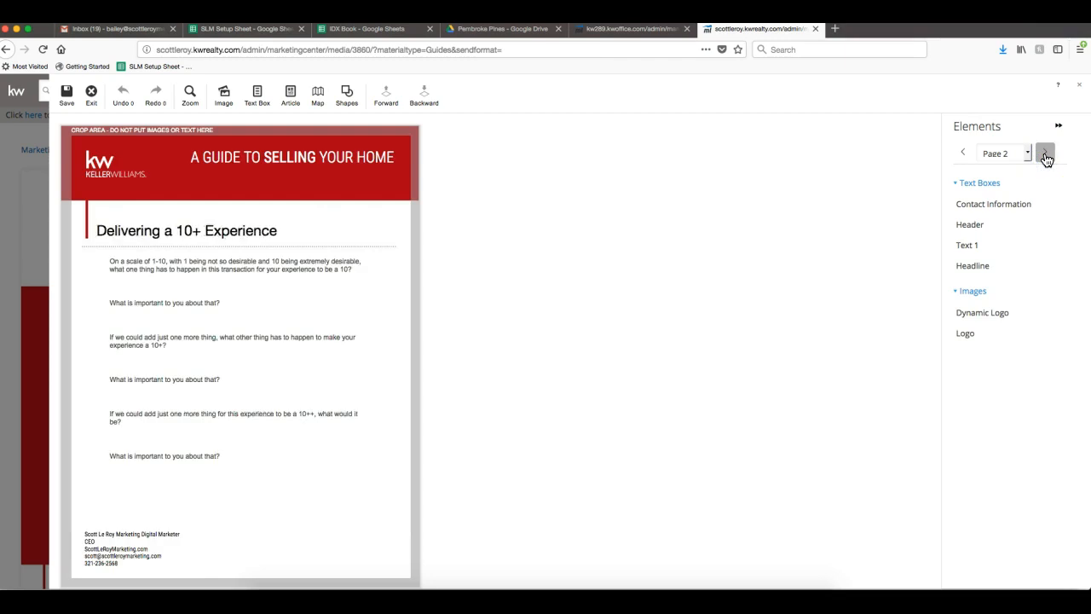
pyautogui.click(1045, 156)
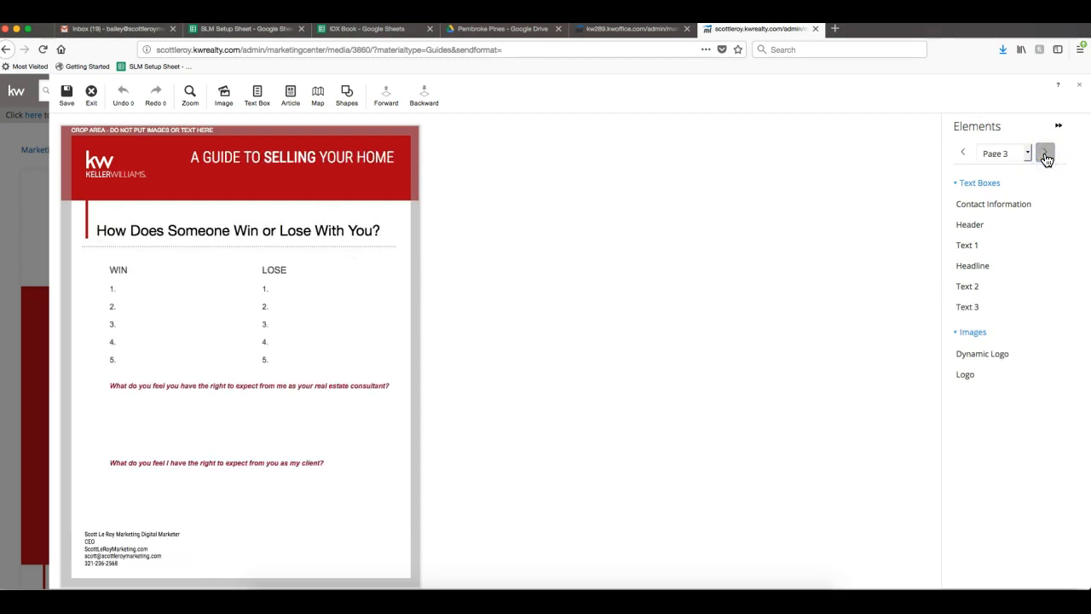
pyautogui.click(1045, 156)
pyautogui.click(1044, 156)
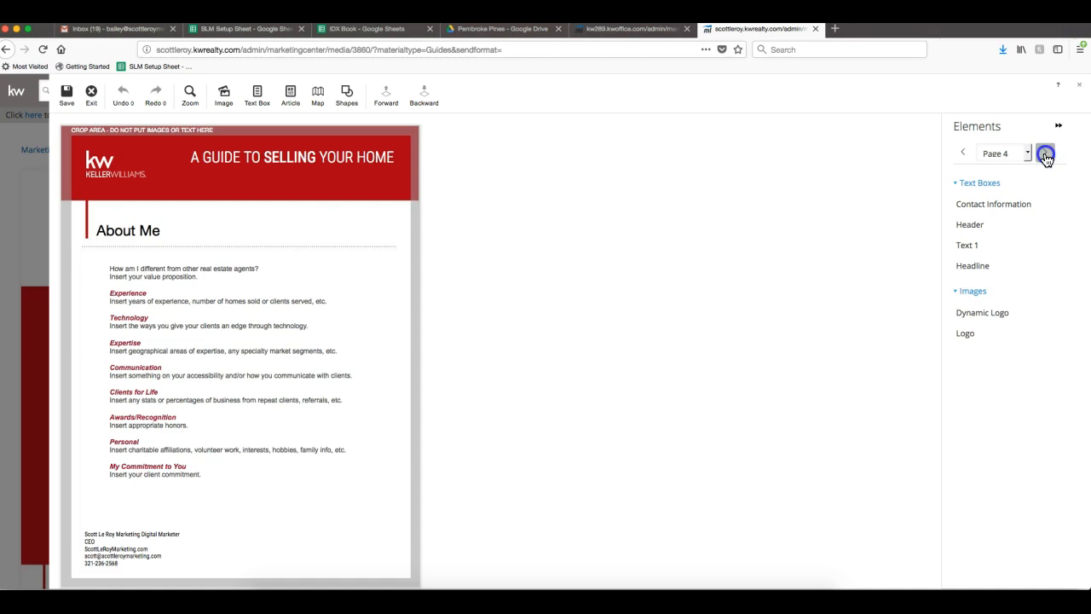
pyautogui.click(1044, 156)
pyautogui.click(1045, 156)
pyautogui.click(1044, 156)
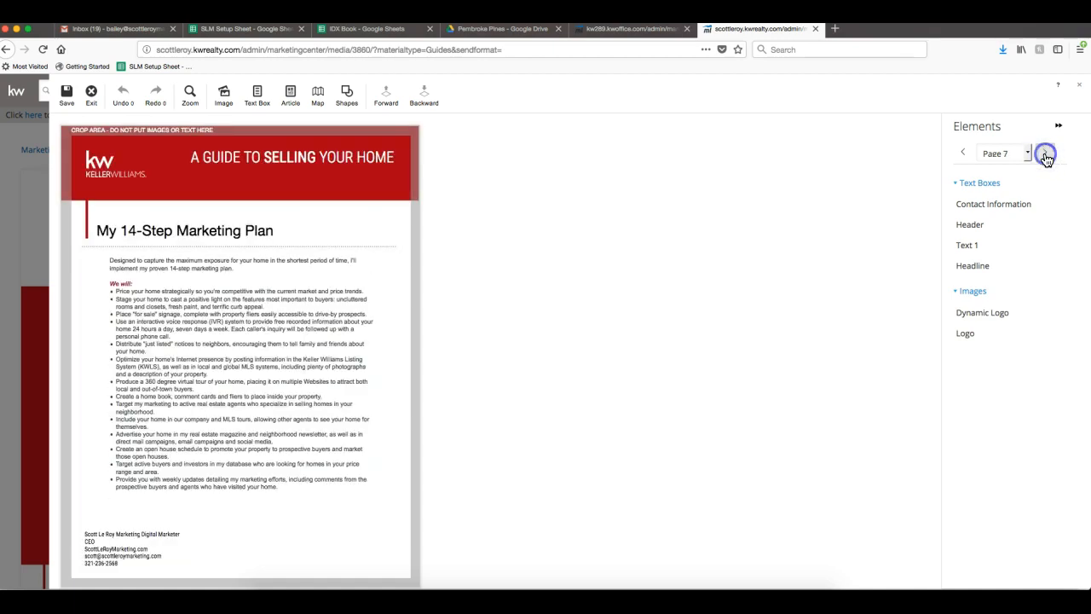
pyautogui.click(1045, 156)
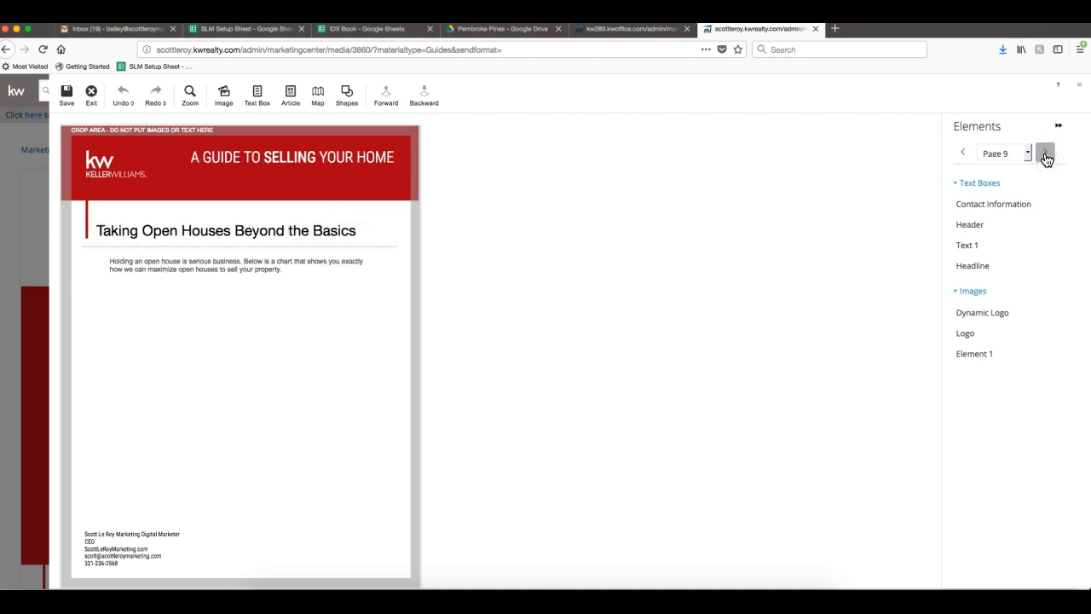
pyautogui.click(1045, 155)
pyautogui.click(1044, 156)
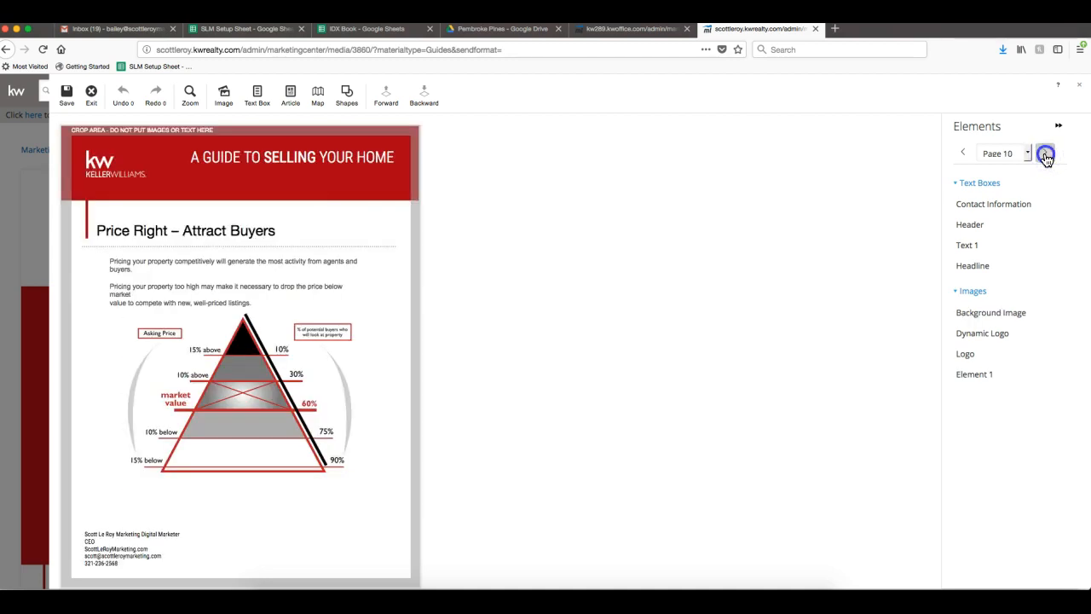
pyautogui.click(965, 154)
pyautogui.click(964, 155)
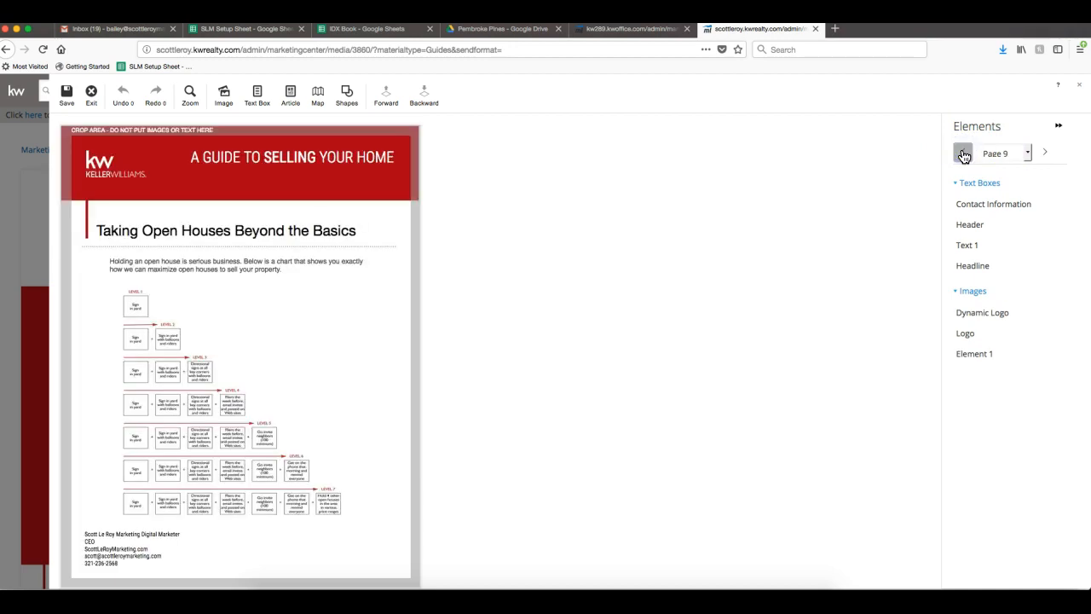
pyautogui.click(963, 154)
pyautogui.click(963, 154)
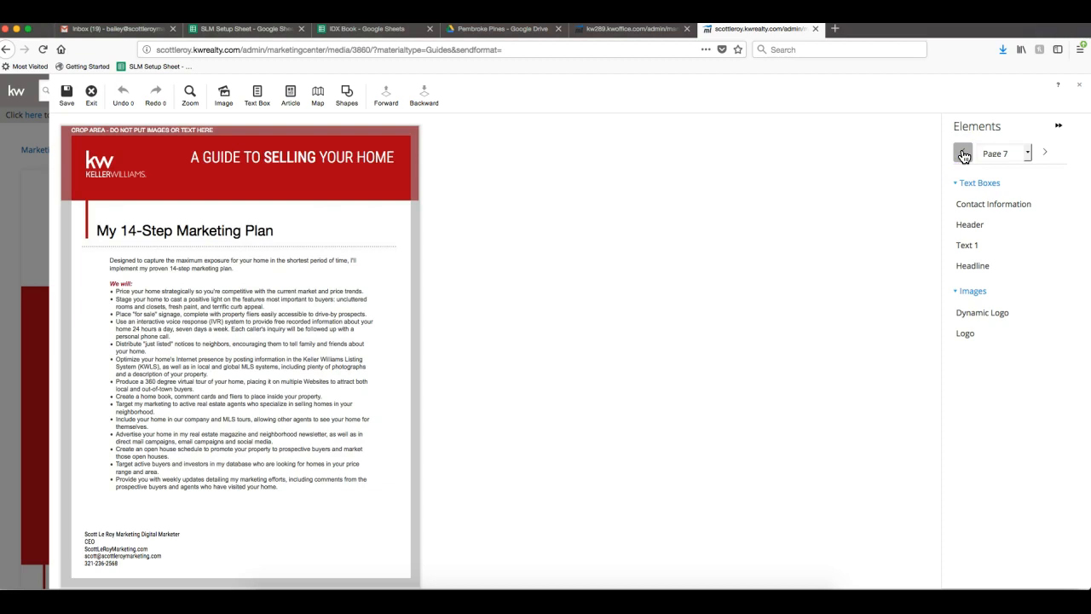
pyautogui.click(963, 154)
pyautogui.click(963, 154)
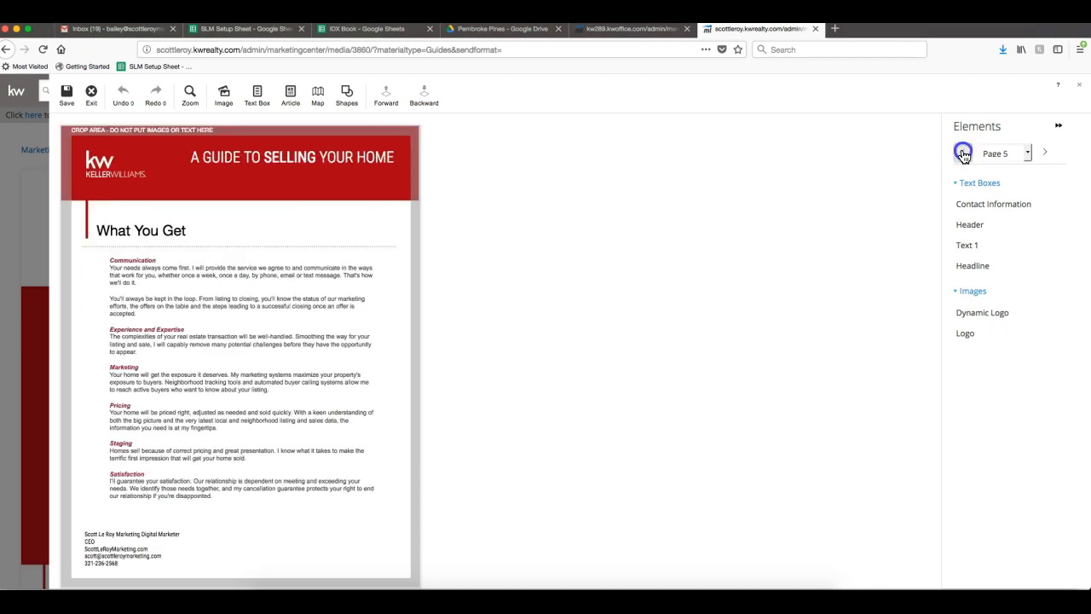
pyautogui.click(963, 154)
pyautogui.click(963, 154)
pyautogui.click(963, 154)
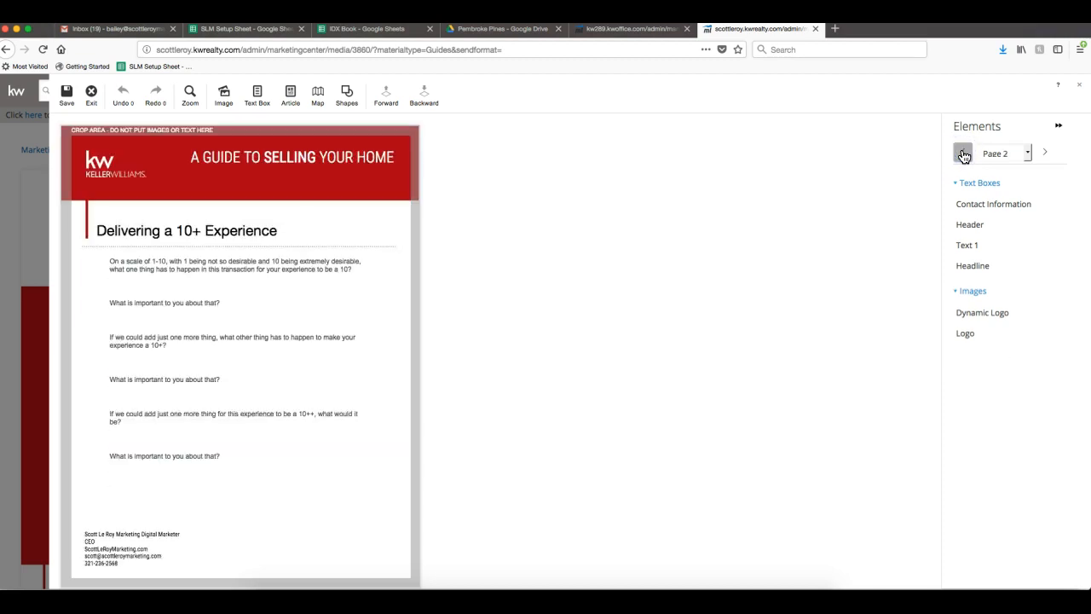
pyautogui.click(962, 154)
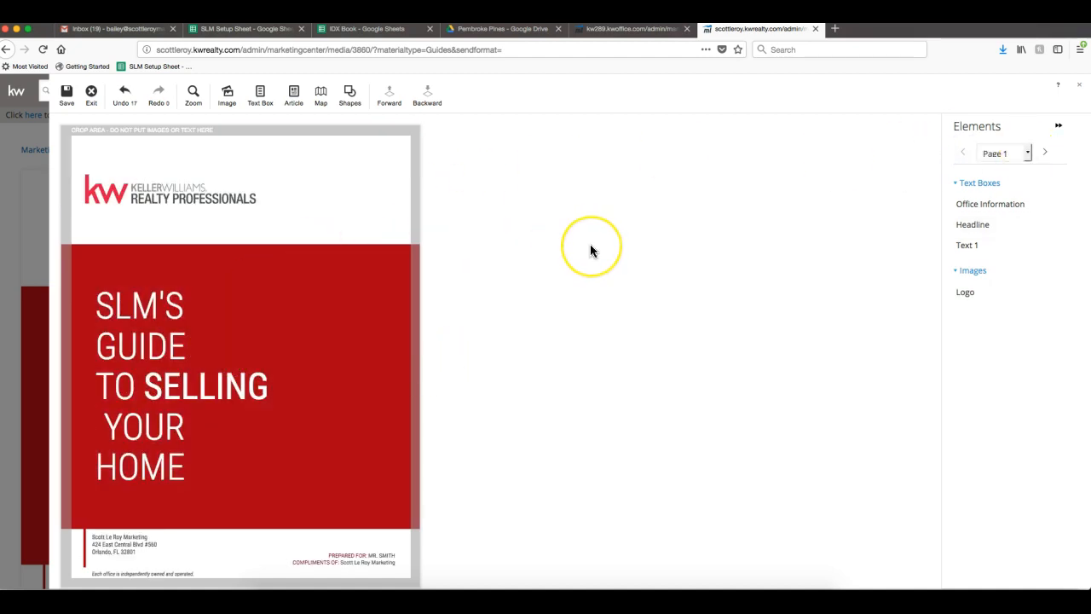
pyautogui.click(128, 238)
# Save the design as 'Listing Presentation' plus the property's street address, then exit the editor.
pyautogui.click(610, 441)
pyautogui.click(64, 92)
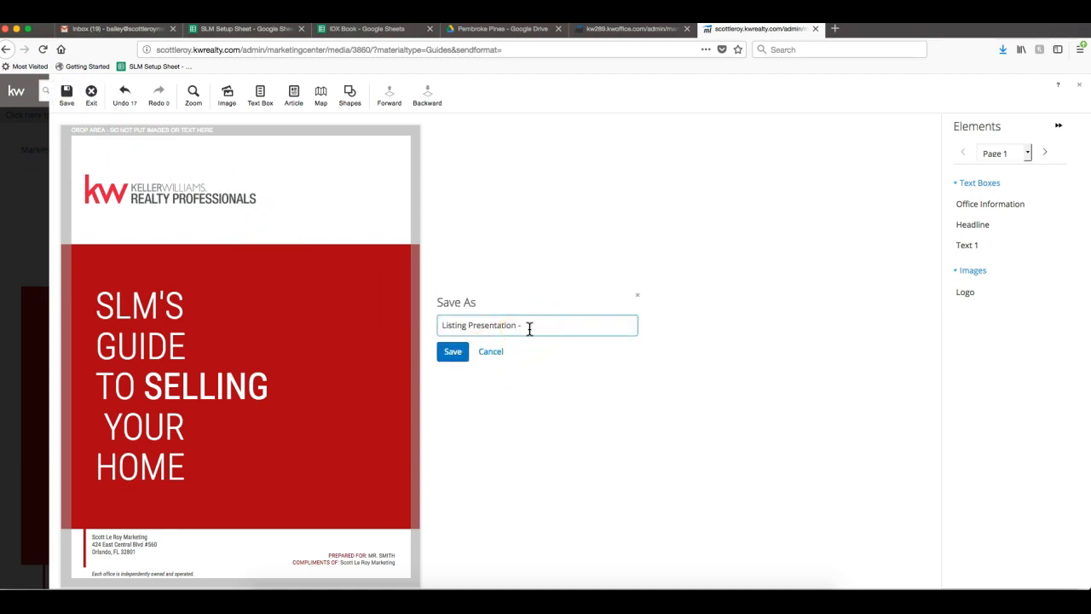
pyautogui.write('- 123 Main Street')
pyautogui.click(452, 349)
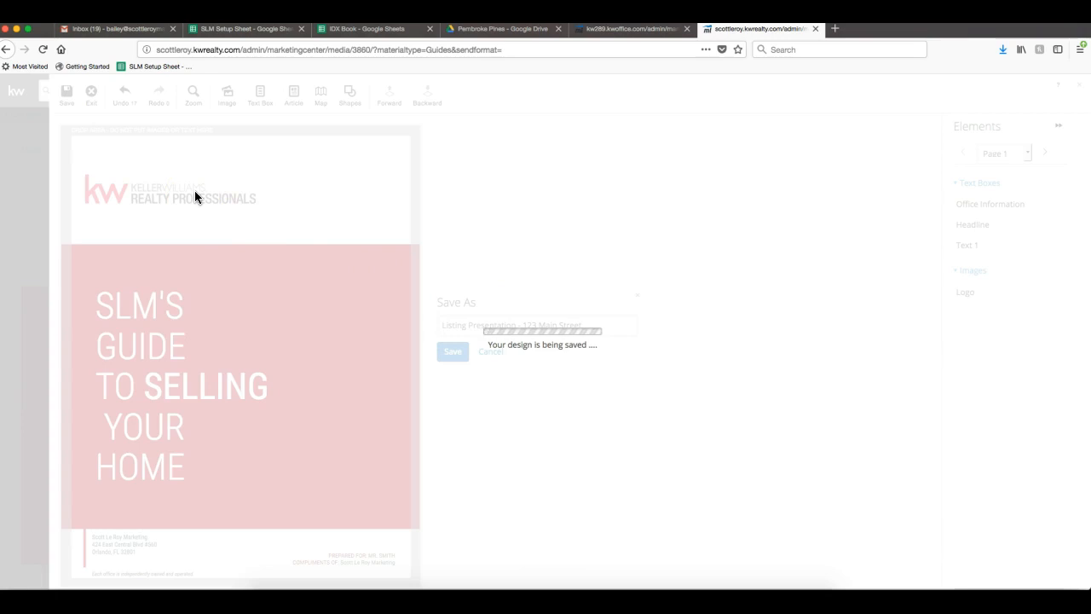
pyautogui.click(192, 170)
pyautogui.click(450, 375)
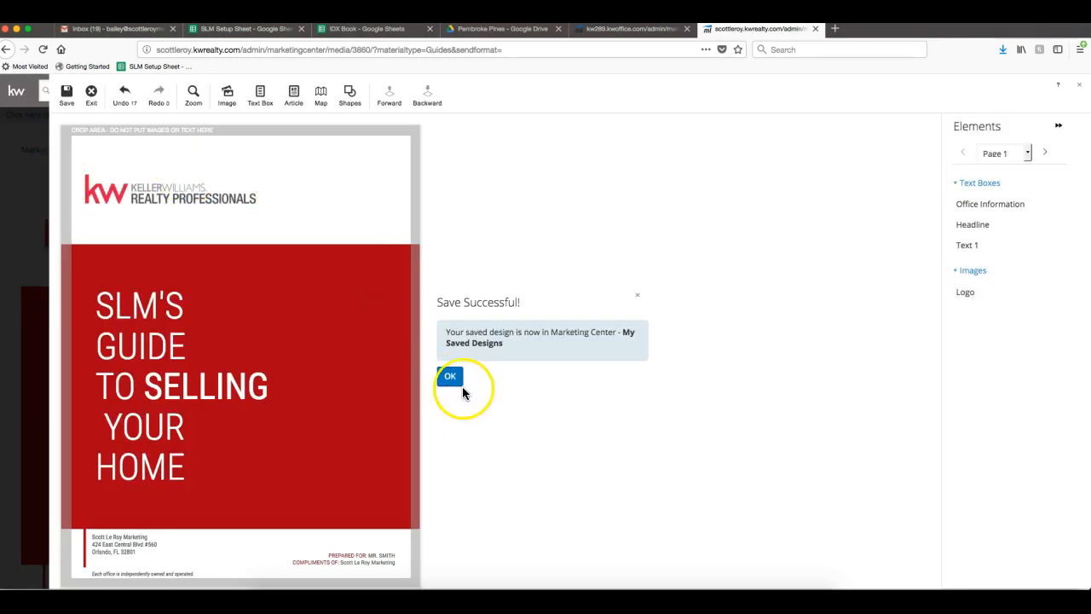
pyautogui.click(291, 235)
pyautogui.click(91, 94)
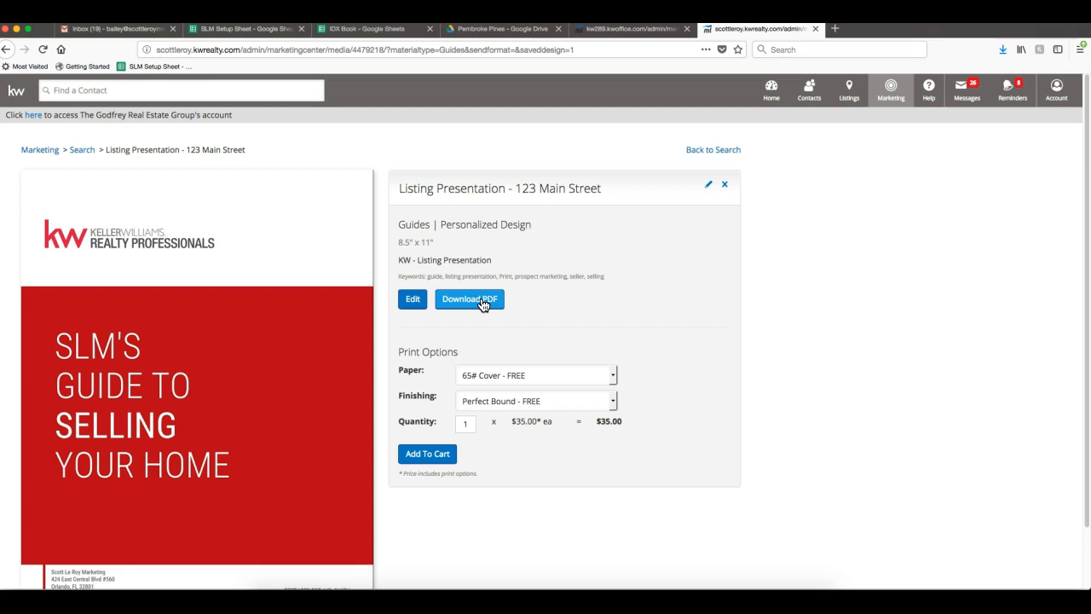
# Scroll through the saved guide's preview and print options (65# Cover, Perfect Bound).
pyautogui.scroll(-1, 534, 326)
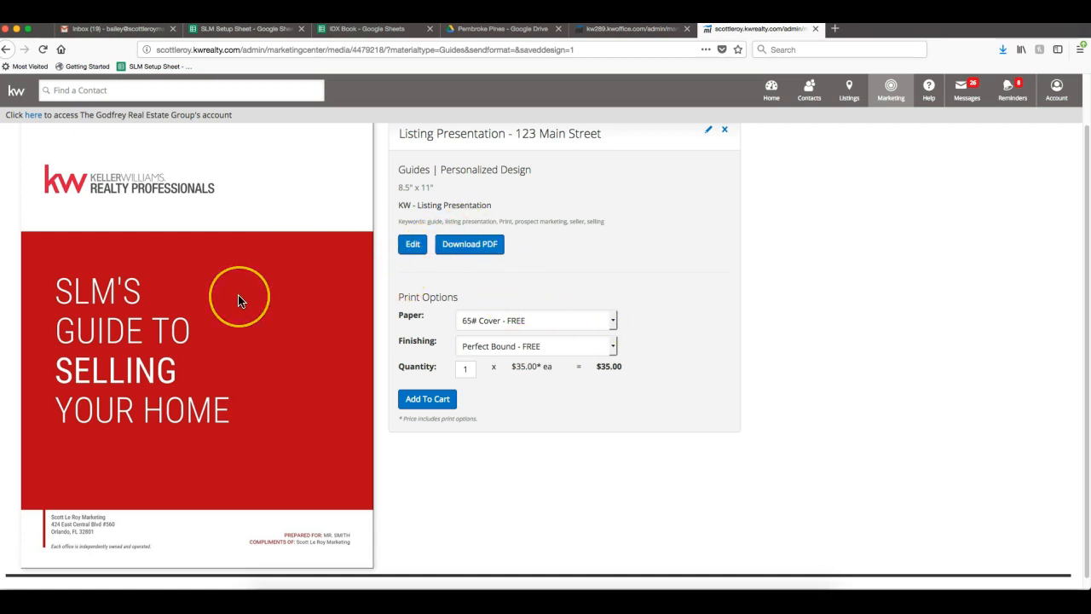
pyautogui.scroll(2, 239, 300)
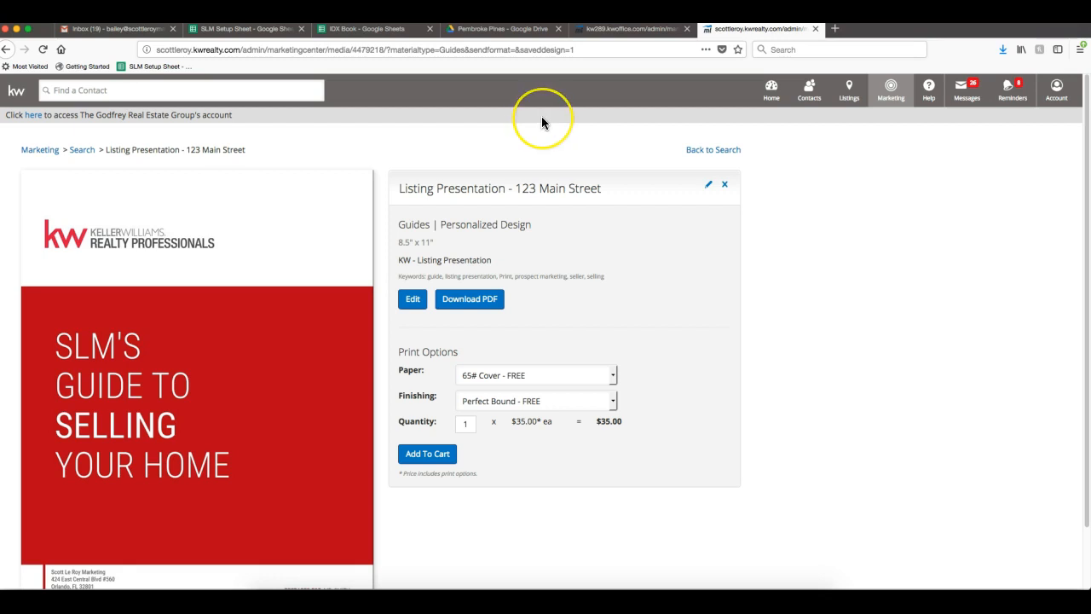
# Load scottleroymarketing.com in a new browser tab.
pyautogui.press('super+t')
pyautogui.write('scottleroymarketing.com')
pyautogui.press('Return')
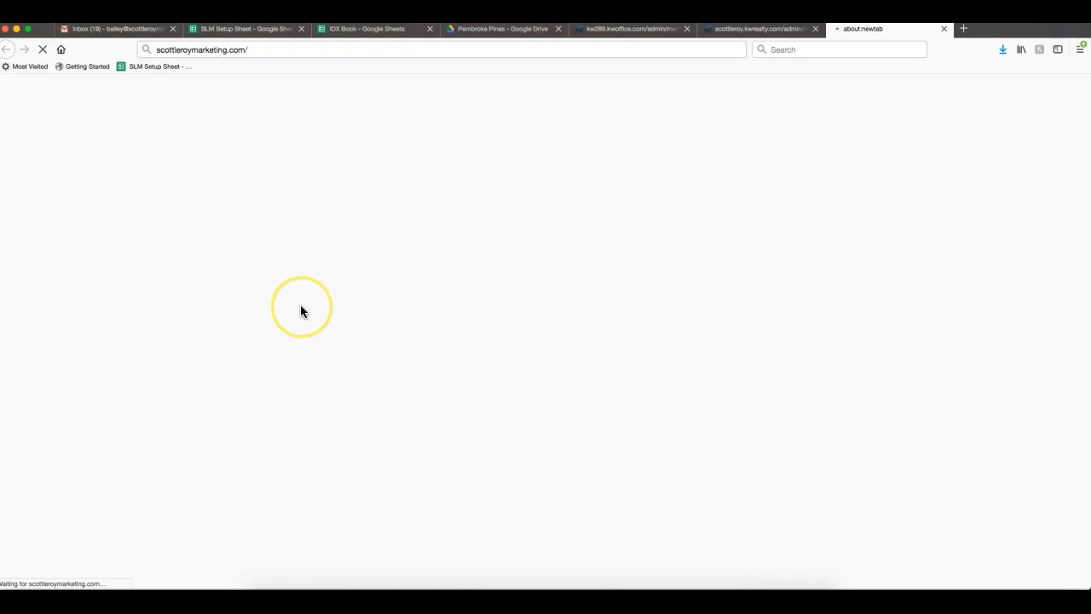